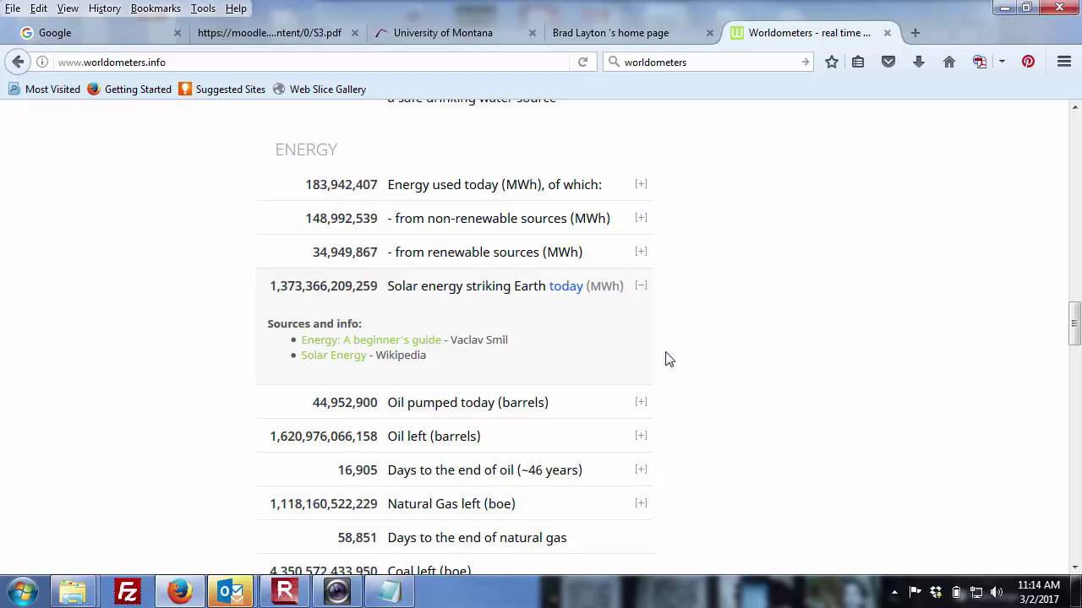
- Expand the details of the "Oil pumped today (barrels)" counter on Worldometers to view its quick facts and data sources
click(641, 402)
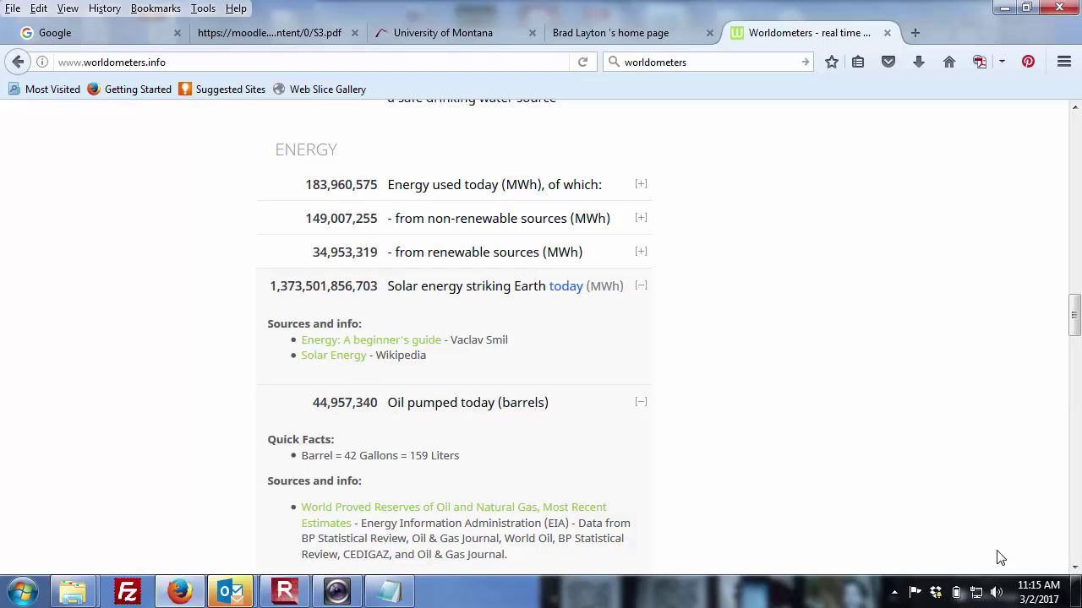
scroll(972, 533, down, 3)
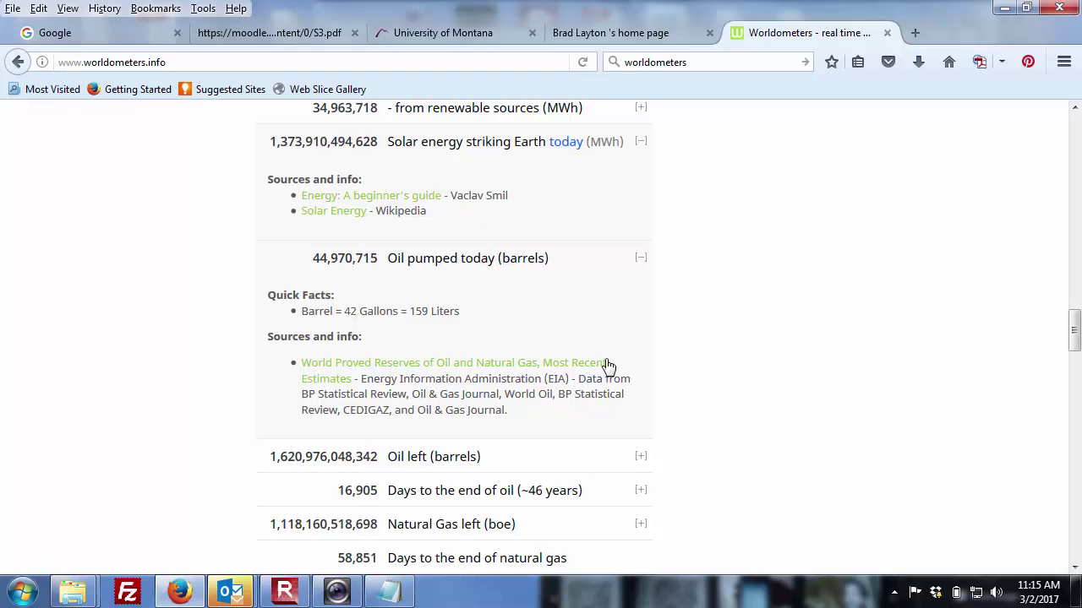
click(642, 258)
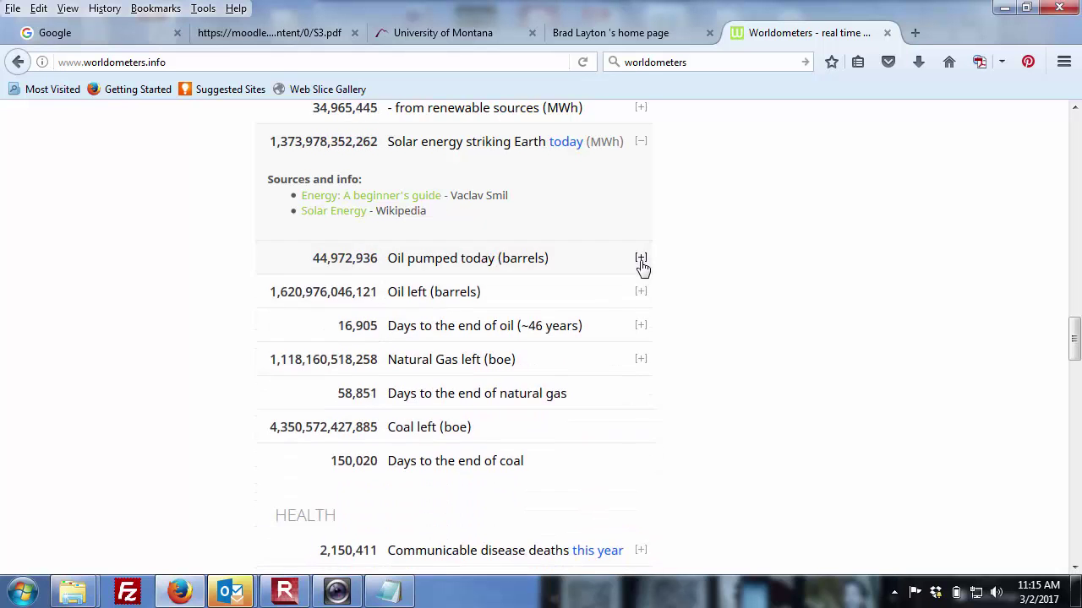
click(641, 259)
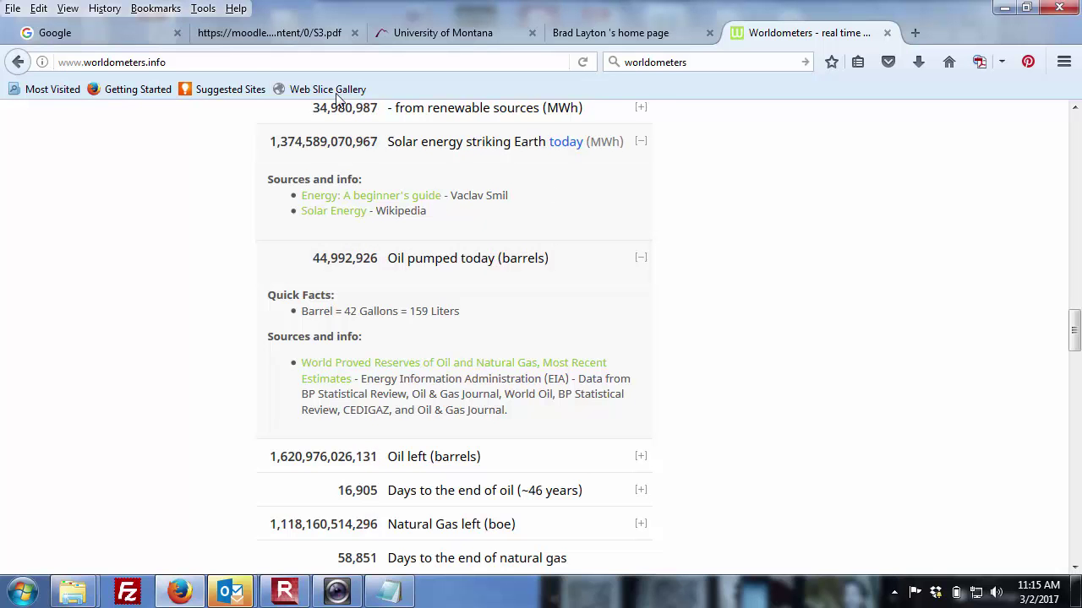
- Return to the S3.pdf assignment, switch to Windows Explorer and open the "blay courses" folder in the Documents library
click(309, 32)
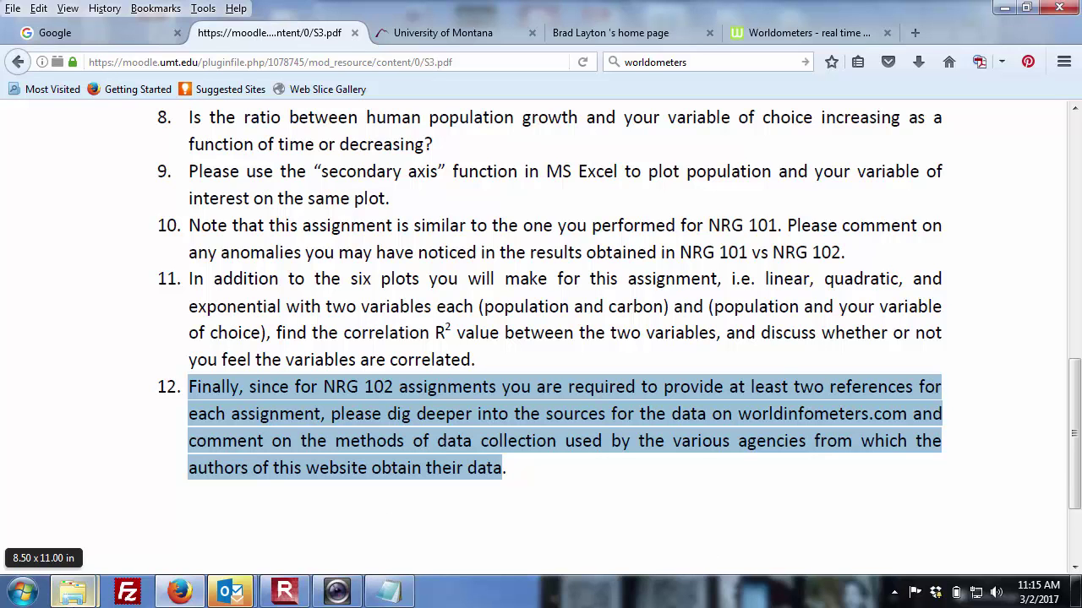
mouse_move(73, 592)
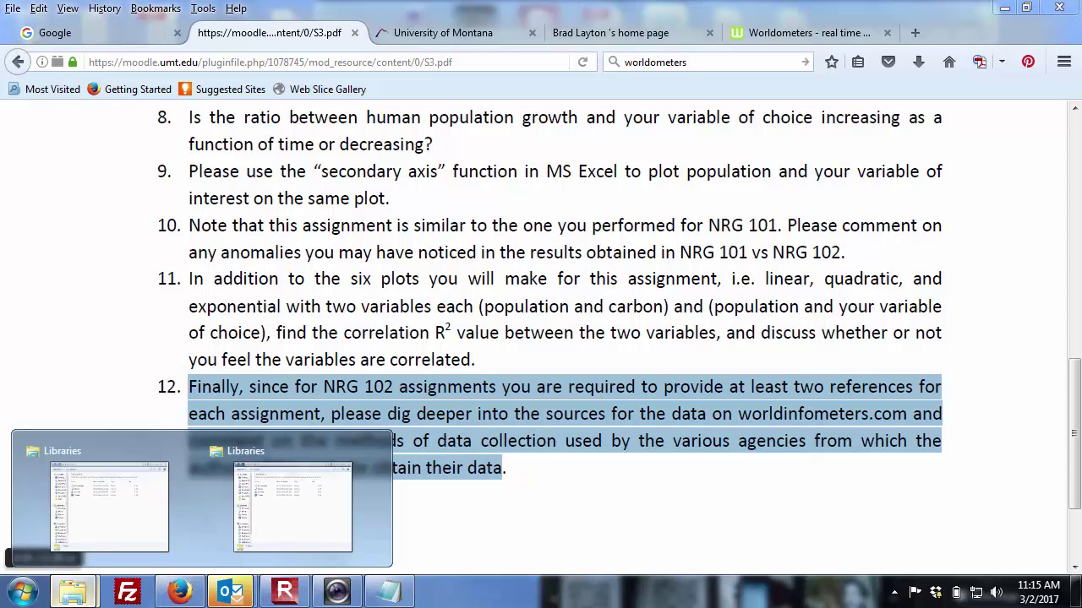
click(265, 543)
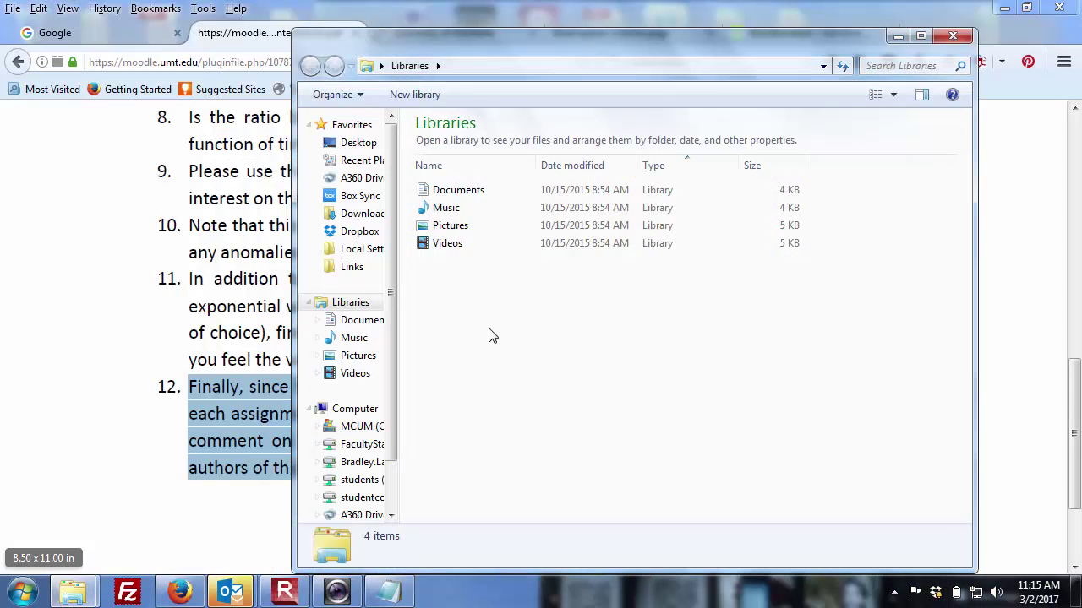
double_click(463, 197)
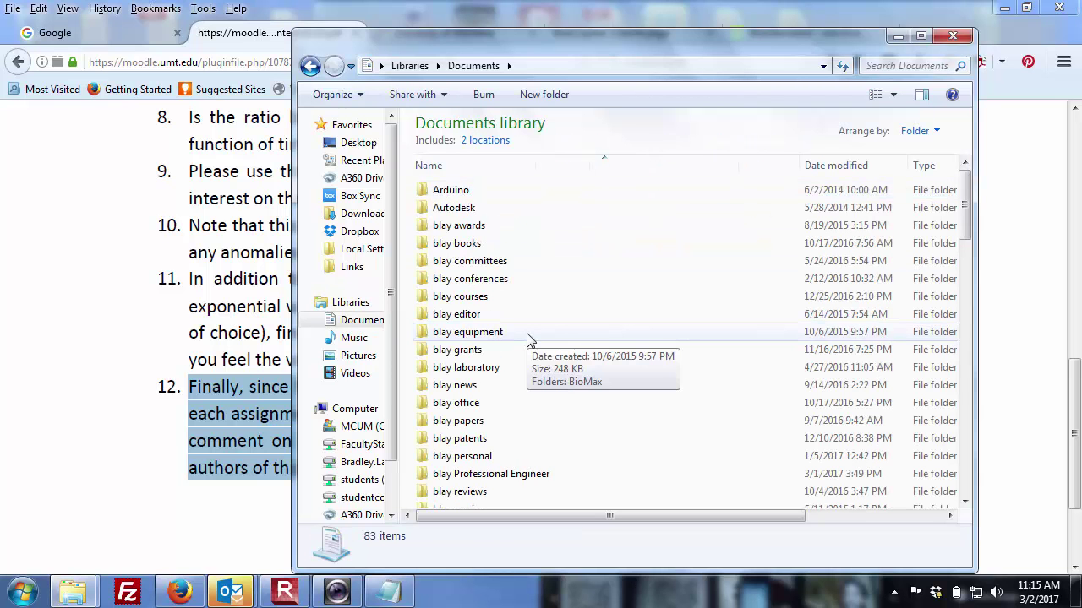
click(469, 303)
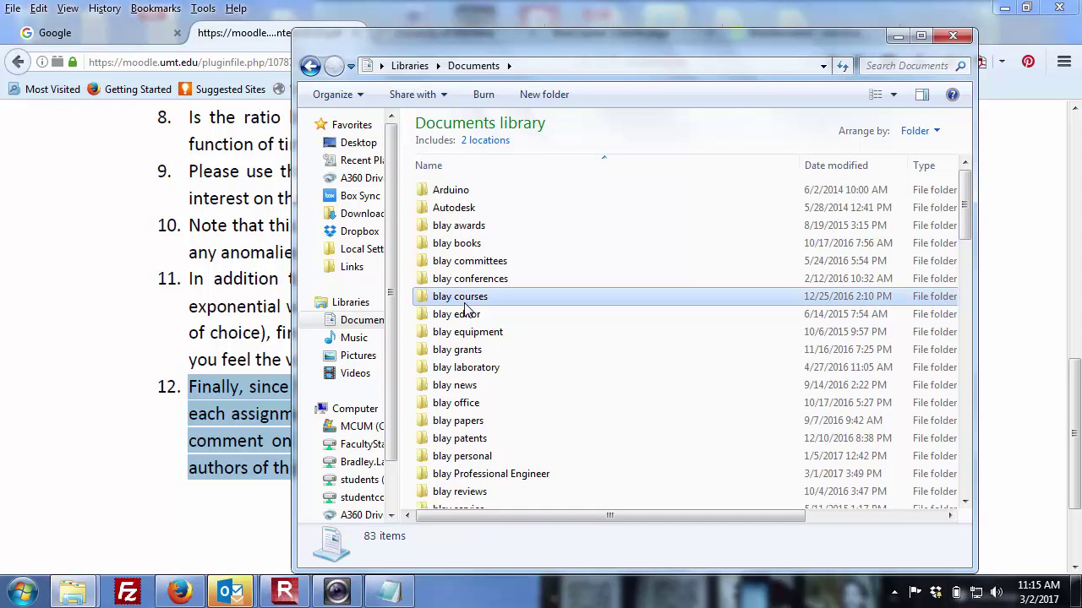
double_click(486, 299)
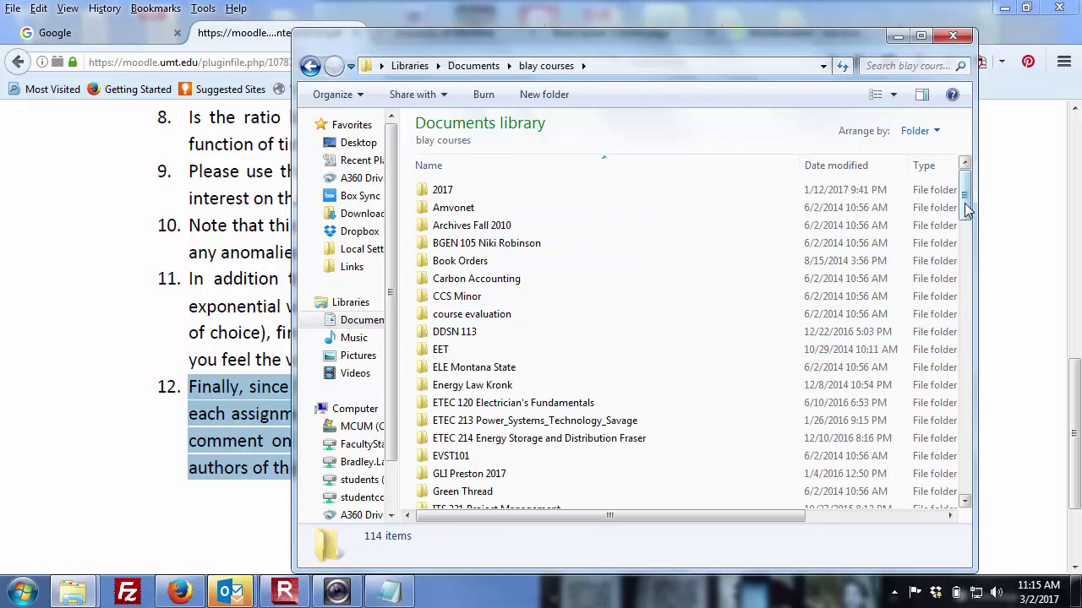
- Open the NRGY 101 Intro Energy Systems I course folder and its "2016 II Fall" subfolder
drag(967, 210, 970, 224)
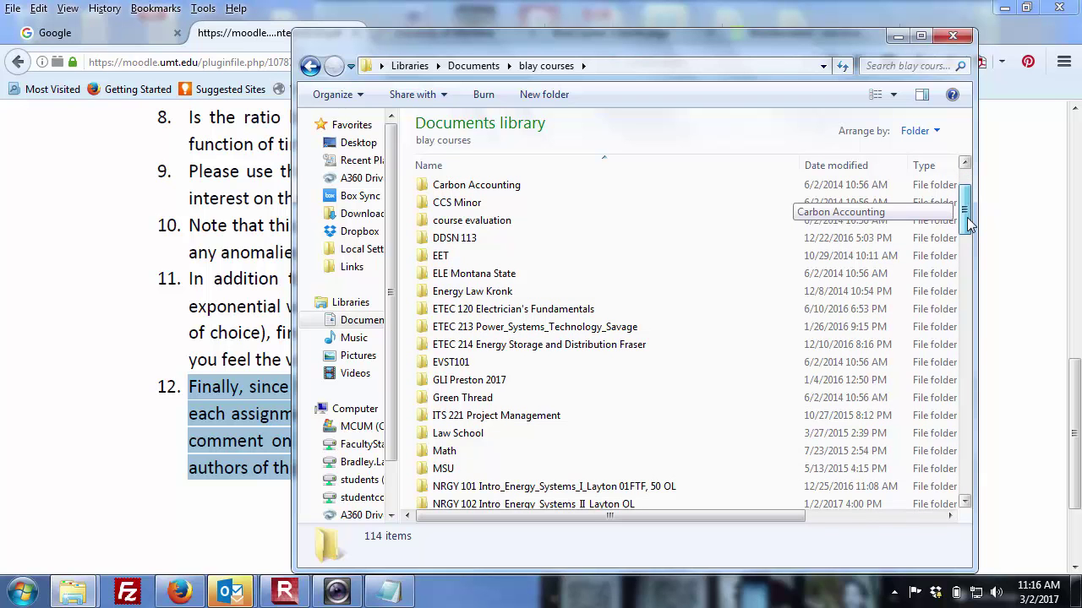
drag(970, 224, 970, 243)
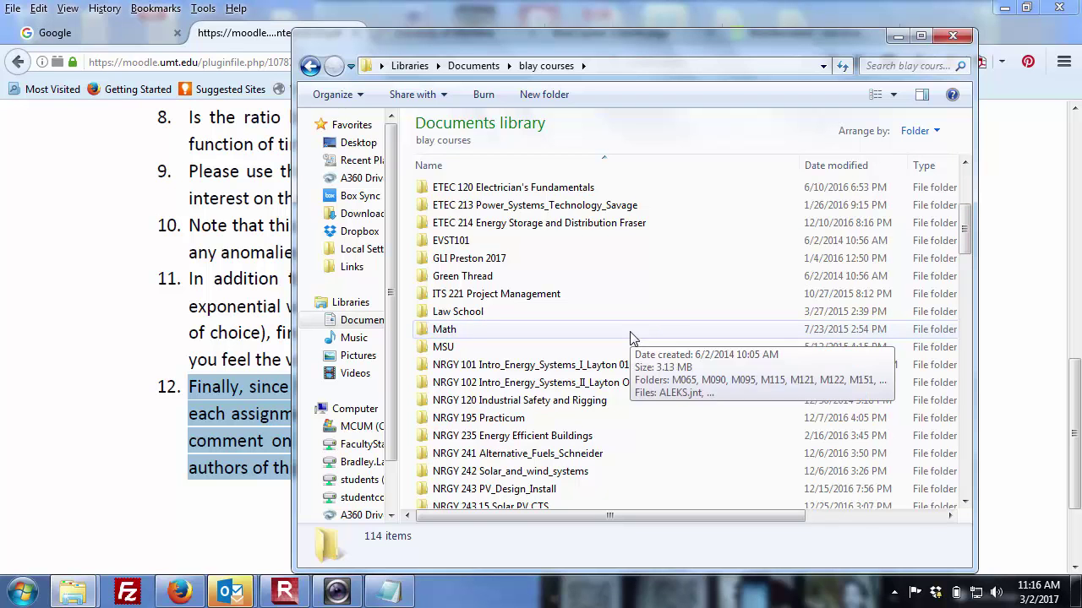
double_click(564, 365)
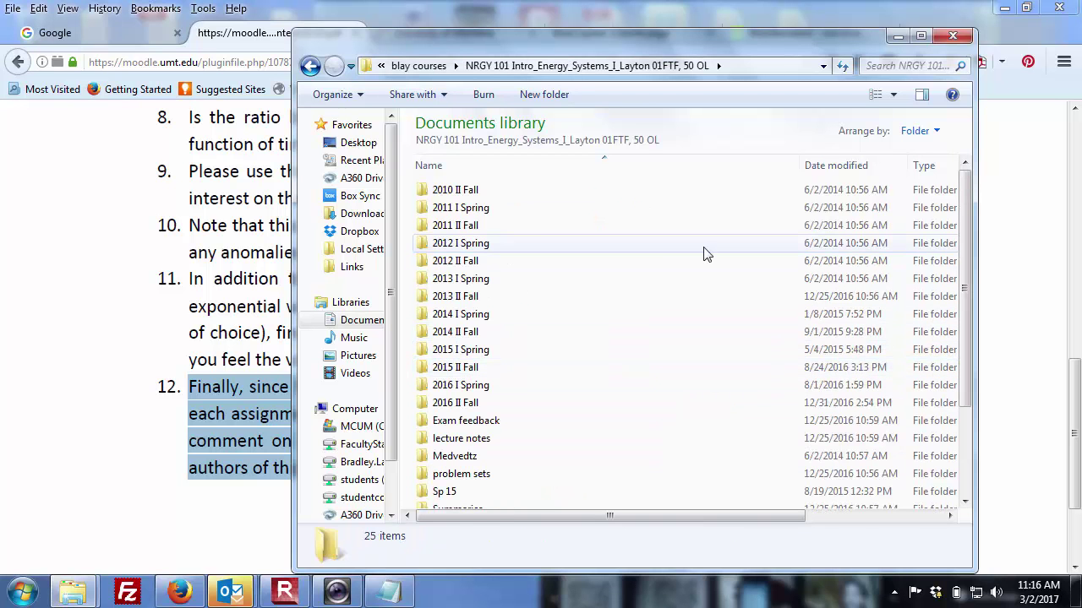
click(806, 213)
drag(970, 247, 970, 280)
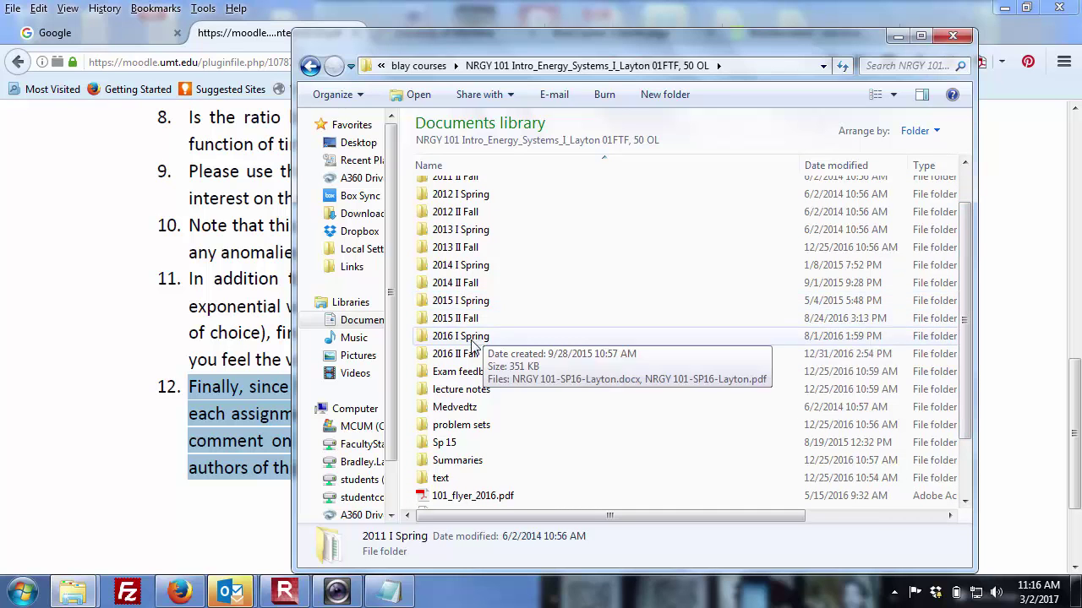
double_click(464, 357)
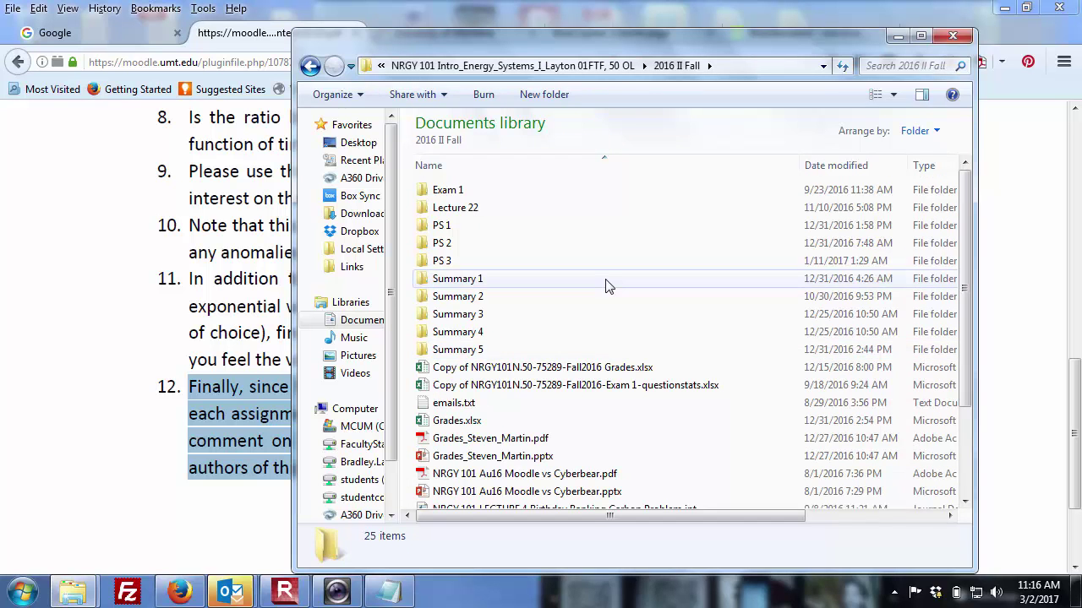
- Open the "Summary 3" folder of the Fall 2016 course materials
mouse_move(606, 286)
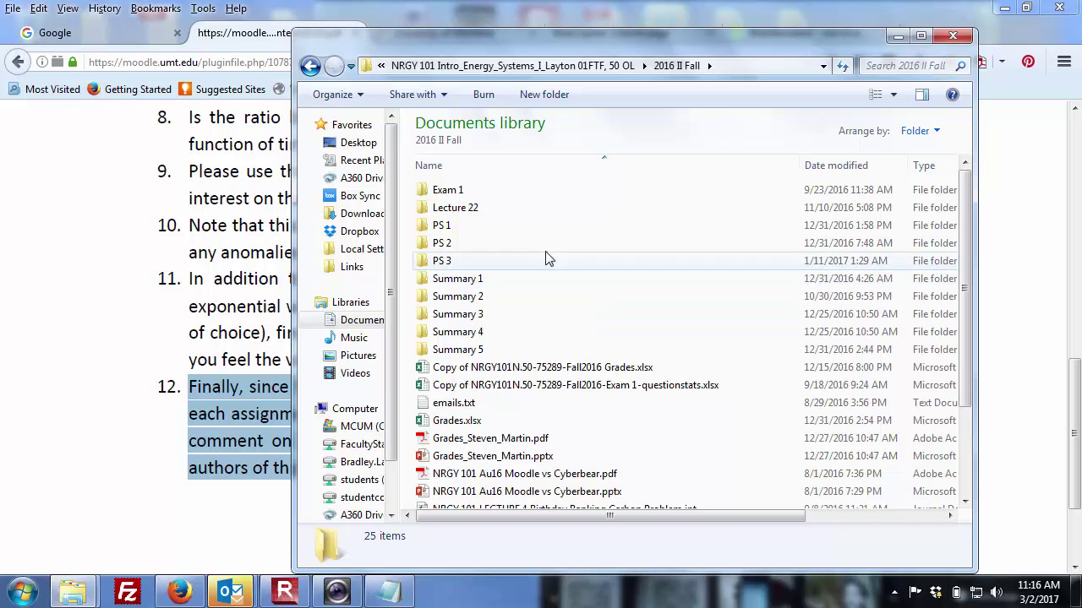
double_click(461, 314)
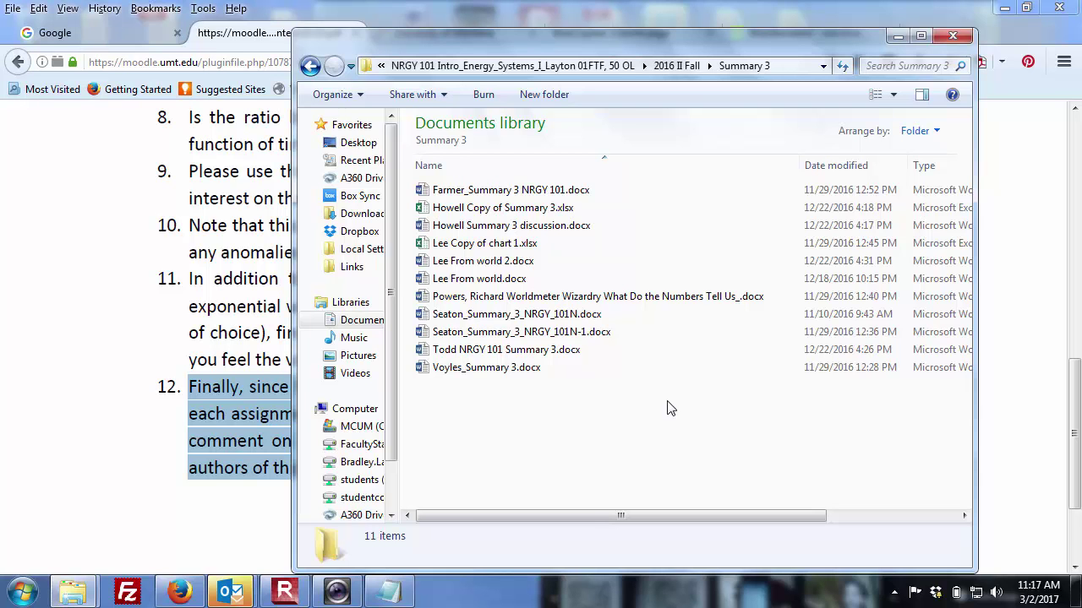
click(676, 66)
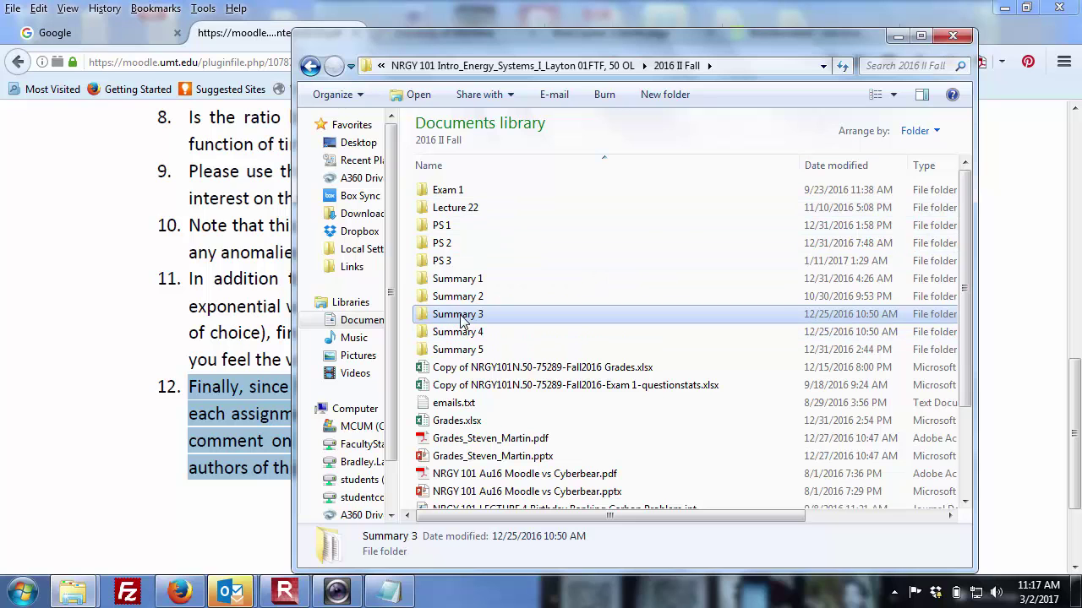
mouse_move(462, 320)
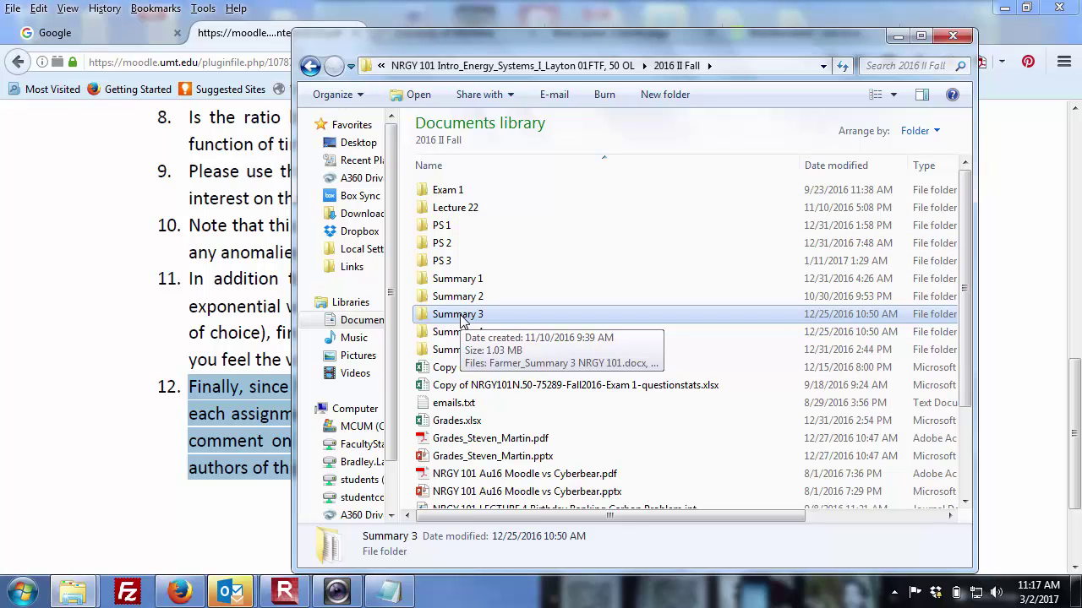
double_click(458, 314)
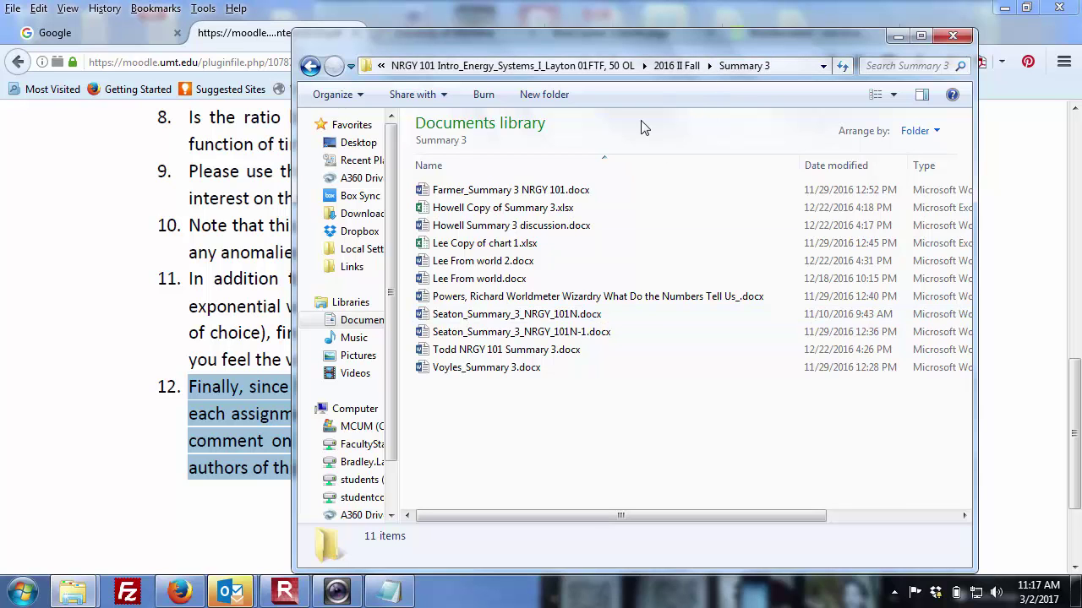
- Open the student's "NRGY 101 Summary 3.docx" report dated 12/22/2016 and go back to the Summary 3 folder
click(456, 353)
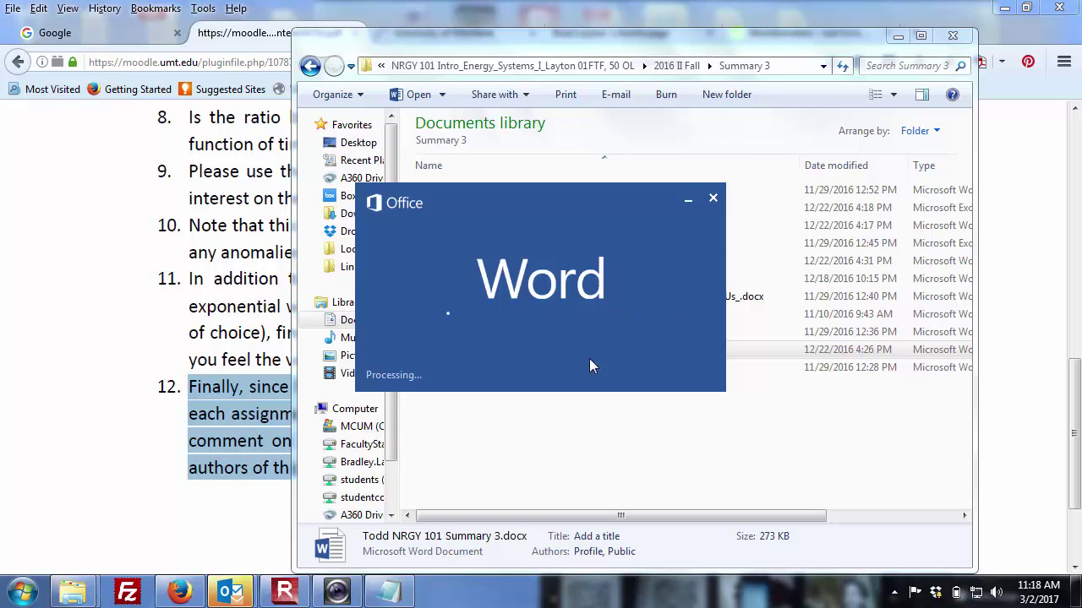
key(alt+Tab)
key(alt+Tab)
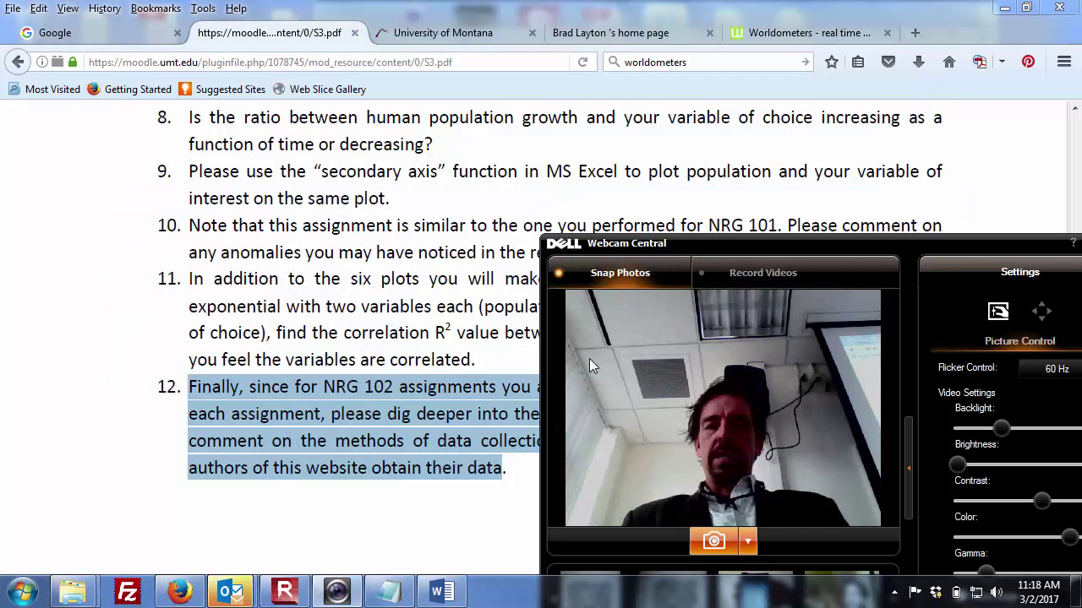
key(alt+Tab)
key(alt+Tab)
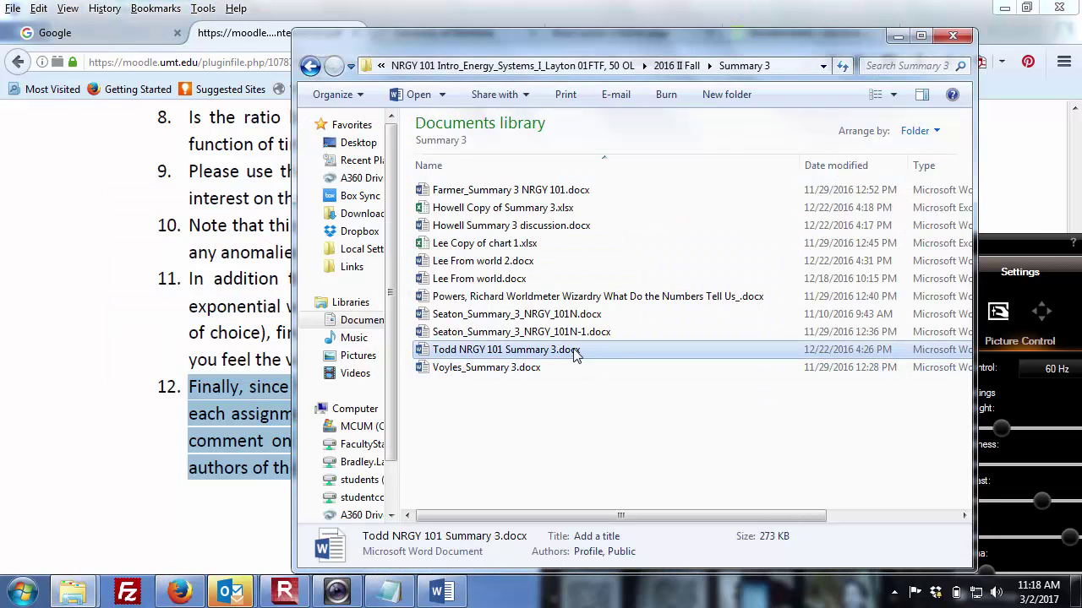
- Open the student's "Copy of Summary 3.xlsx" workbook and switch to the Summary 3 report in Word
click(484, 212)
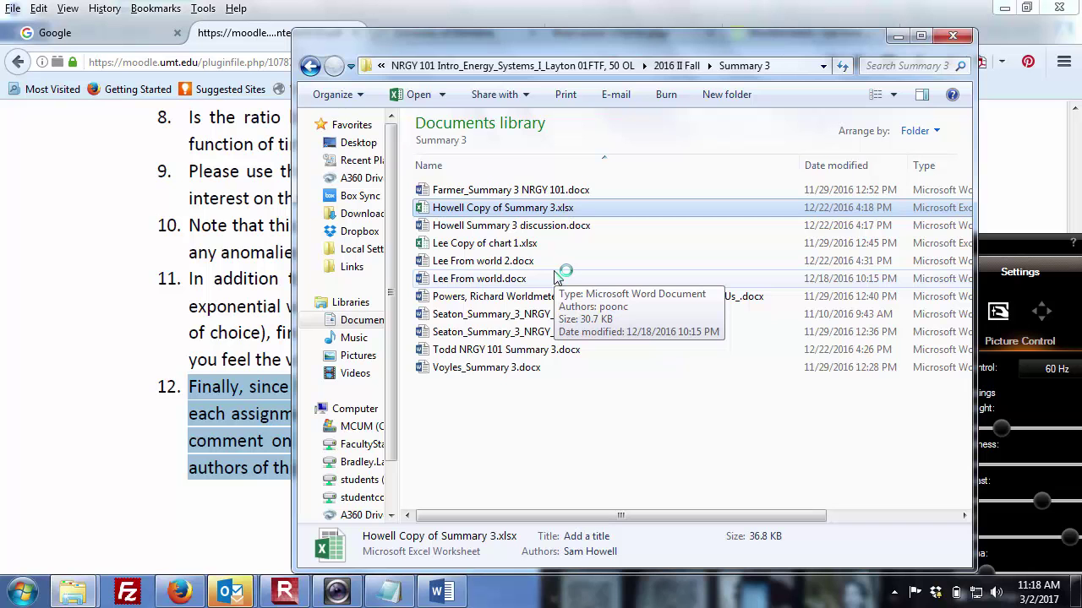
key(alt+Tab)
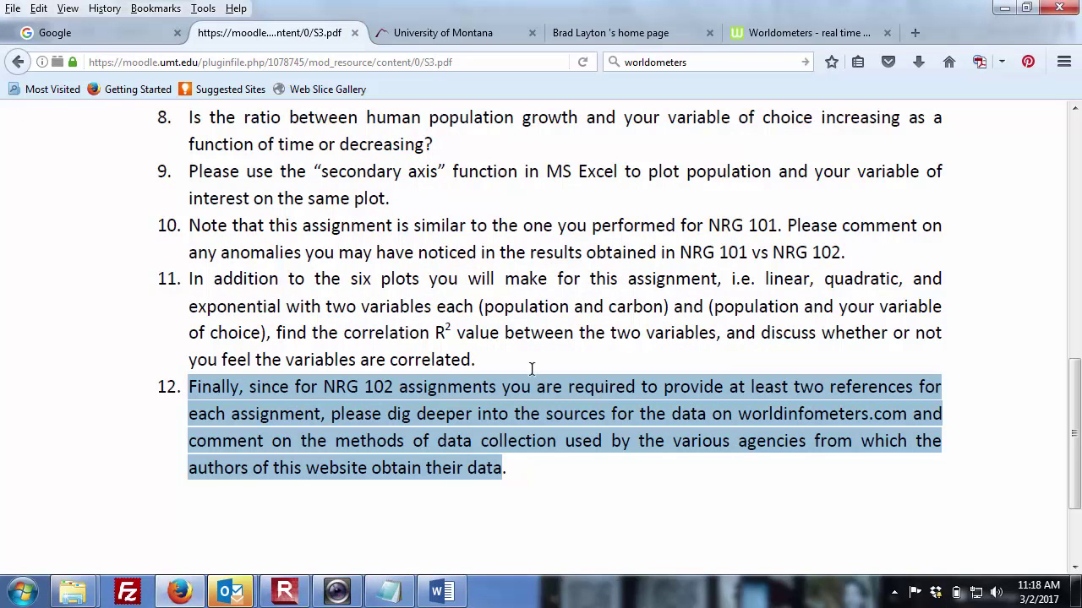
key(alt+Tab)
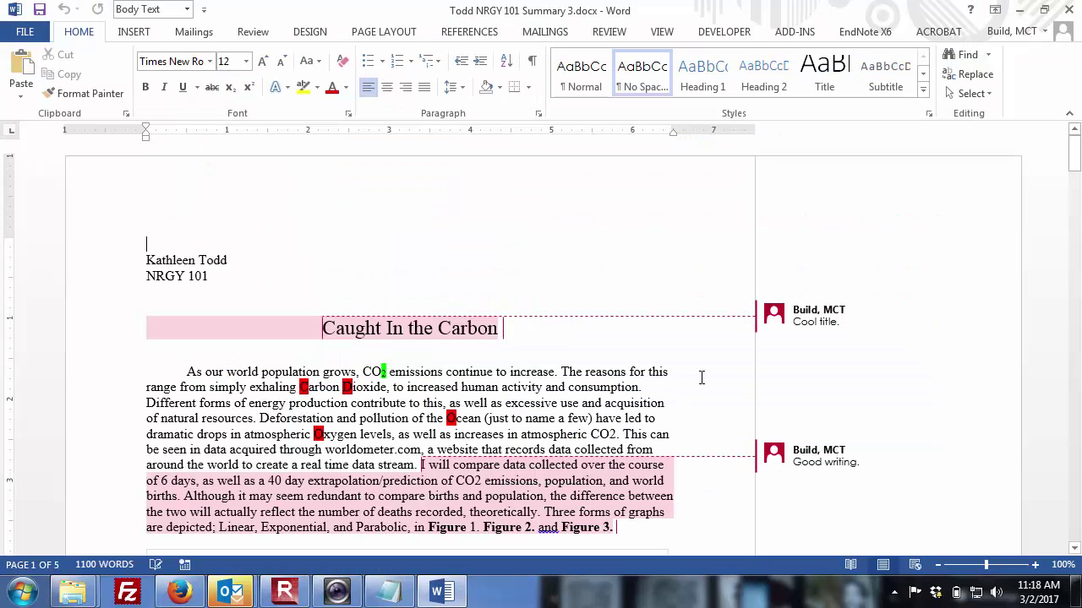
- Show the "CO2 and Population" chart in the report at 120% zoom
click(1074, 162)
drag(1074, 162, 1076, 197)
click(1034, 565)
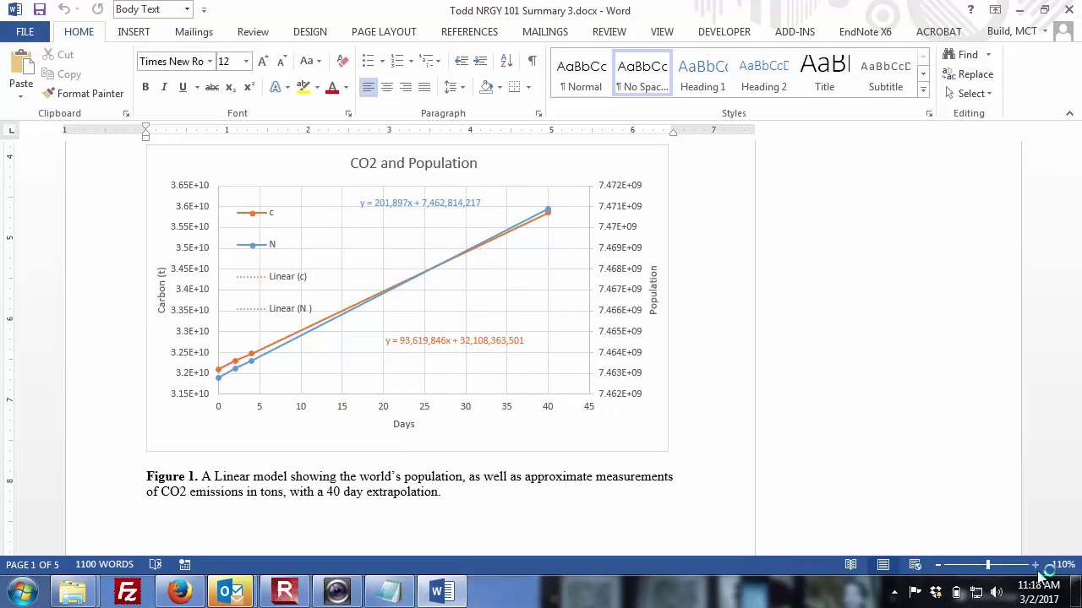
click(1038, 571)
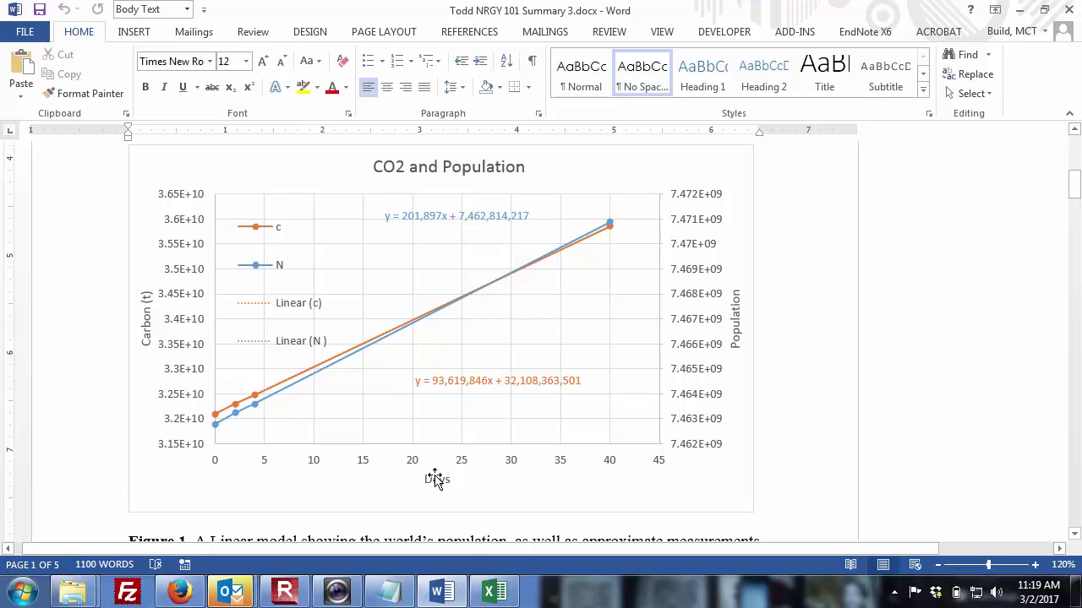
- Switch to the Summary 3 workbook in Excel and inspect the data source of the linear chart extrapolated to day 40
click(490, 591)
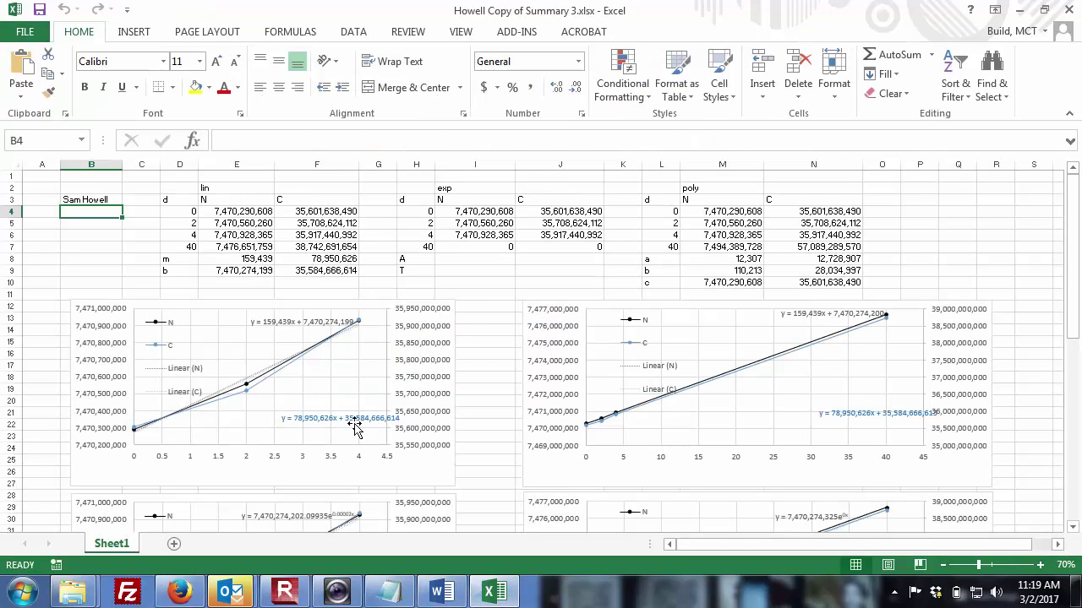
right_click(722, 384)
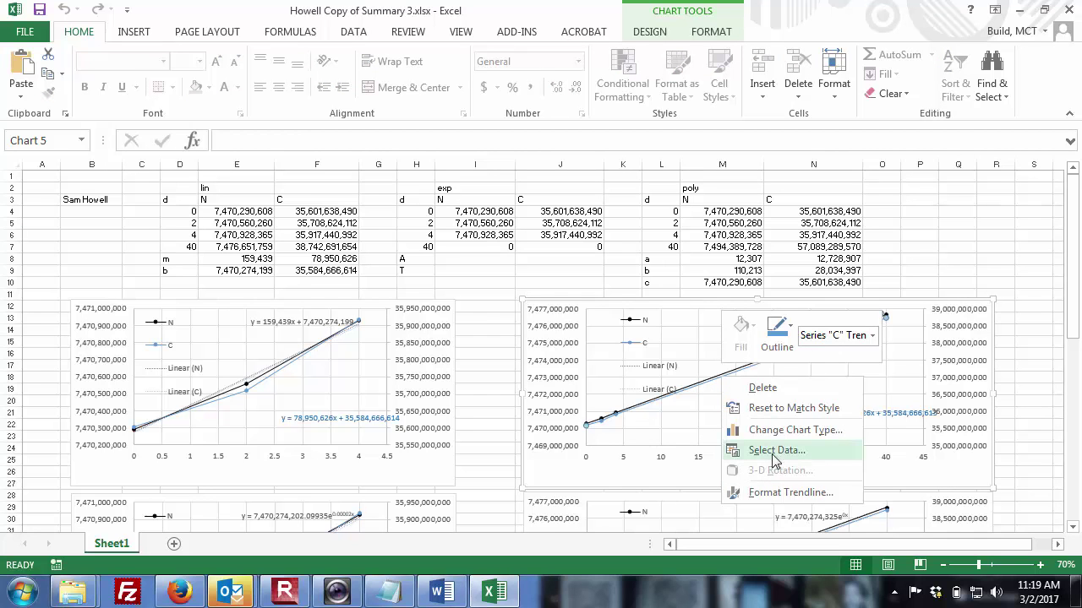
click(777, 452)
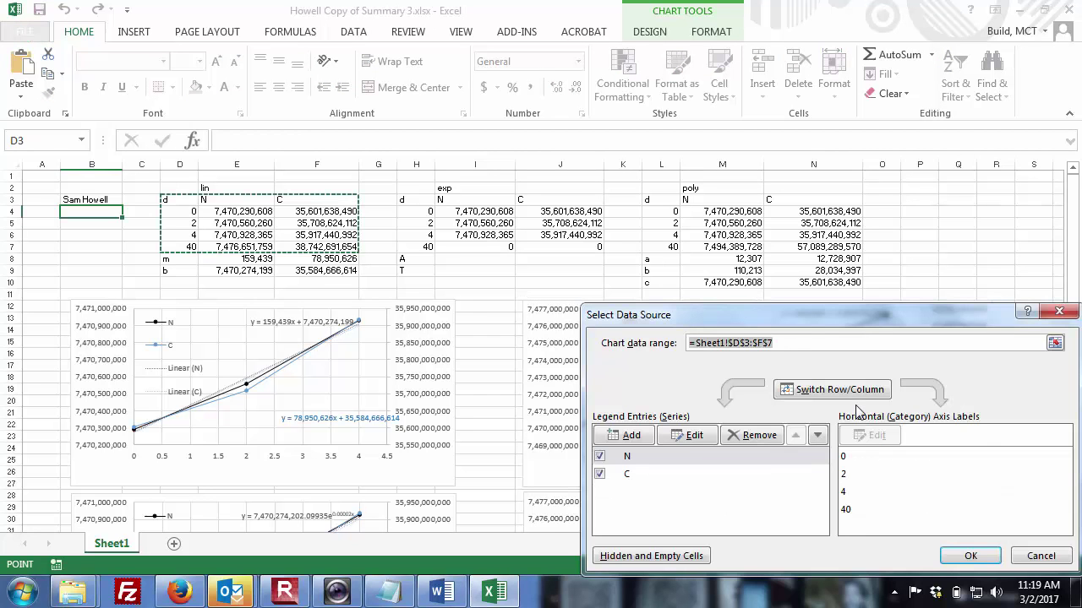
click(1031, 556)
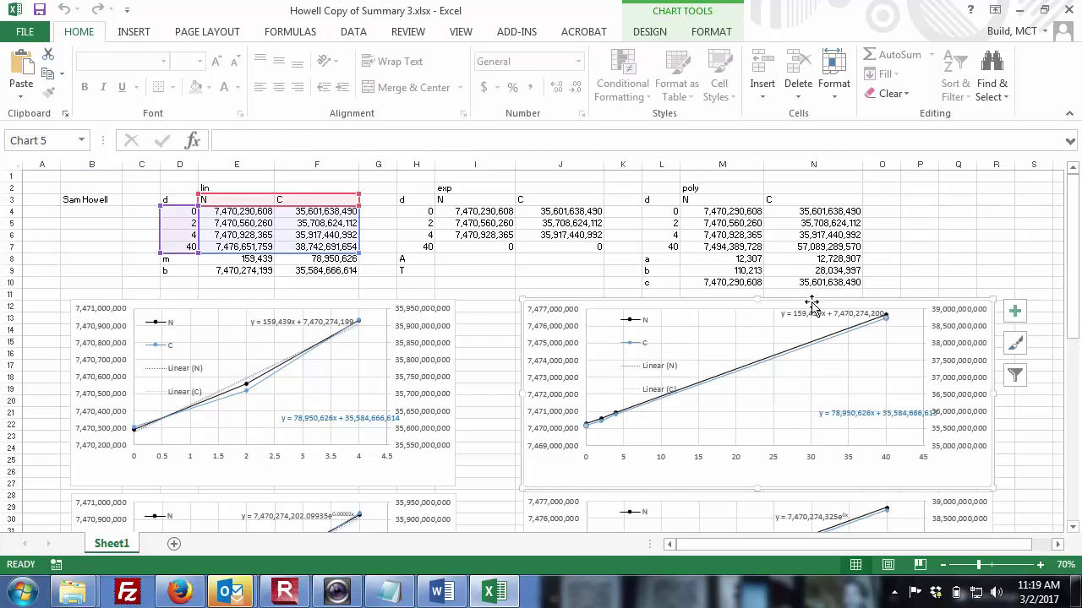
- Open the formatting options for the series C trendline on the linear chart extrapolated to day 40 and review them
right_click(849, 335)
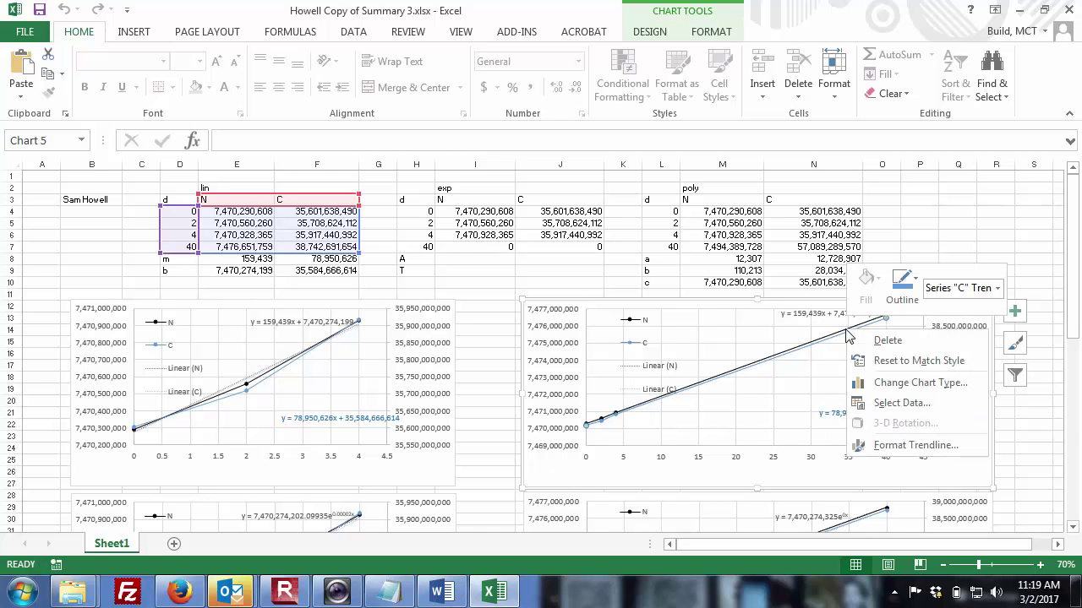
click(897, 446)
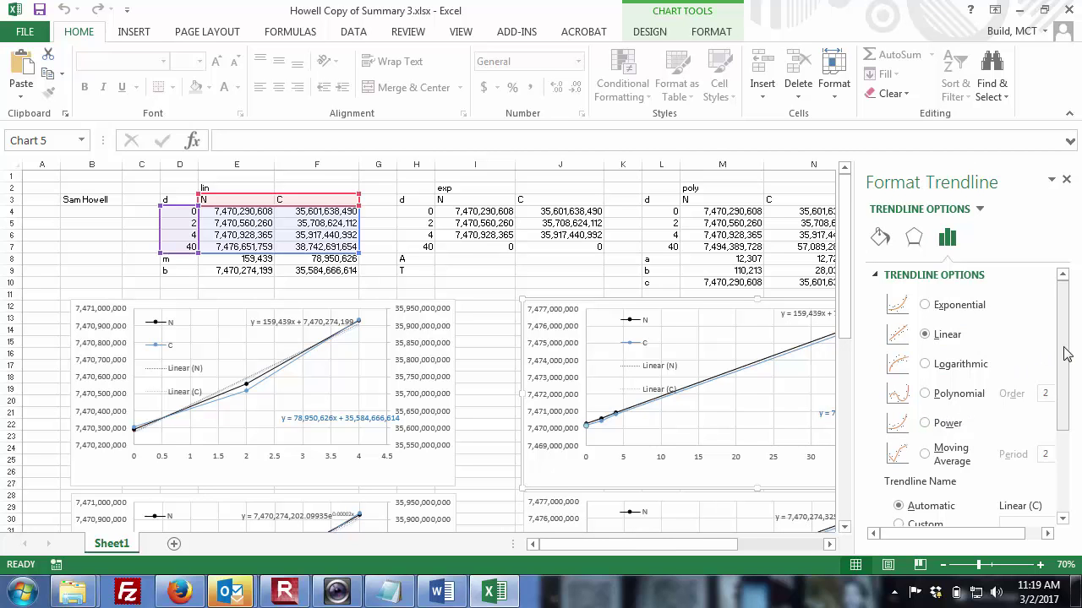
mouse_move(1066, 355)
mouse_down()
mouse_move(1065, 380)
mouse_move(1064, 342)
mouse_up()
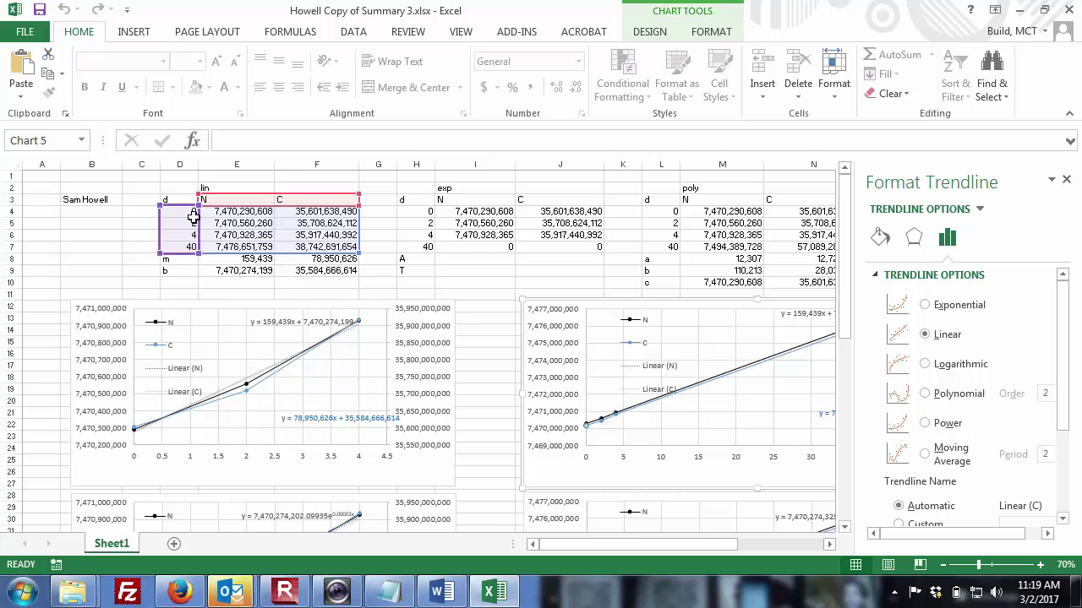
- Highlight the day 0, 2 and 4 data rows across the lin, exp and poly tables and check each table's heading
drag(193, 213, 308, 237)
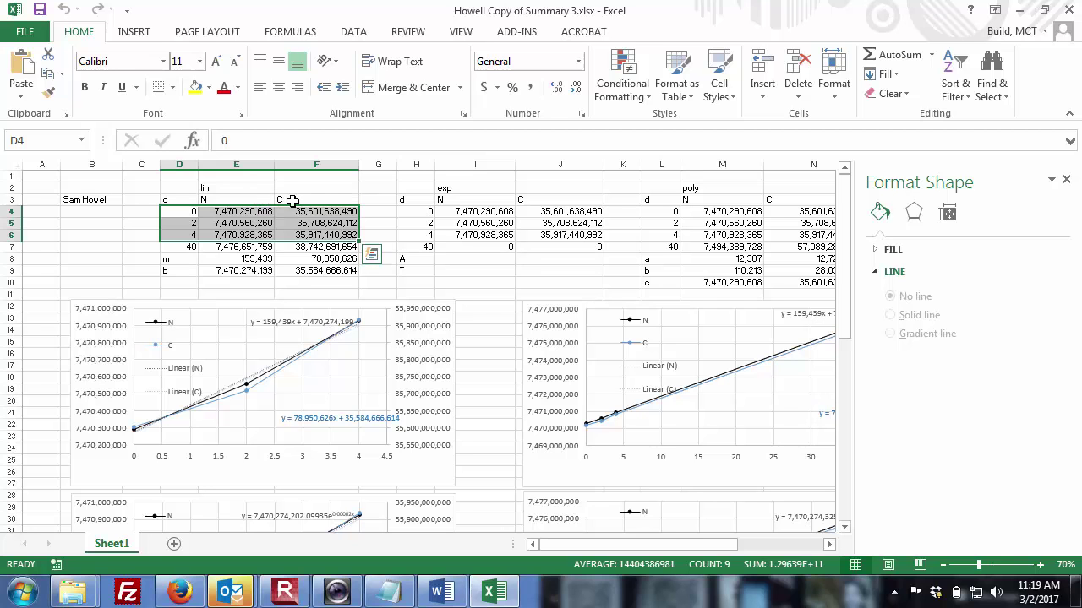
click(258, 187)
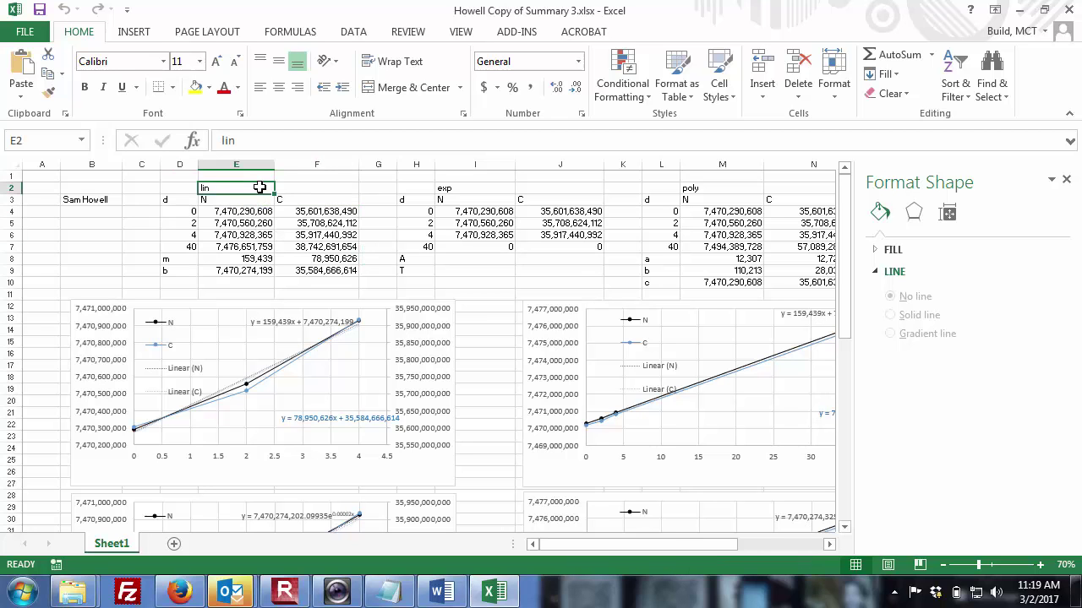
click(448, 188)
click(708, 189)
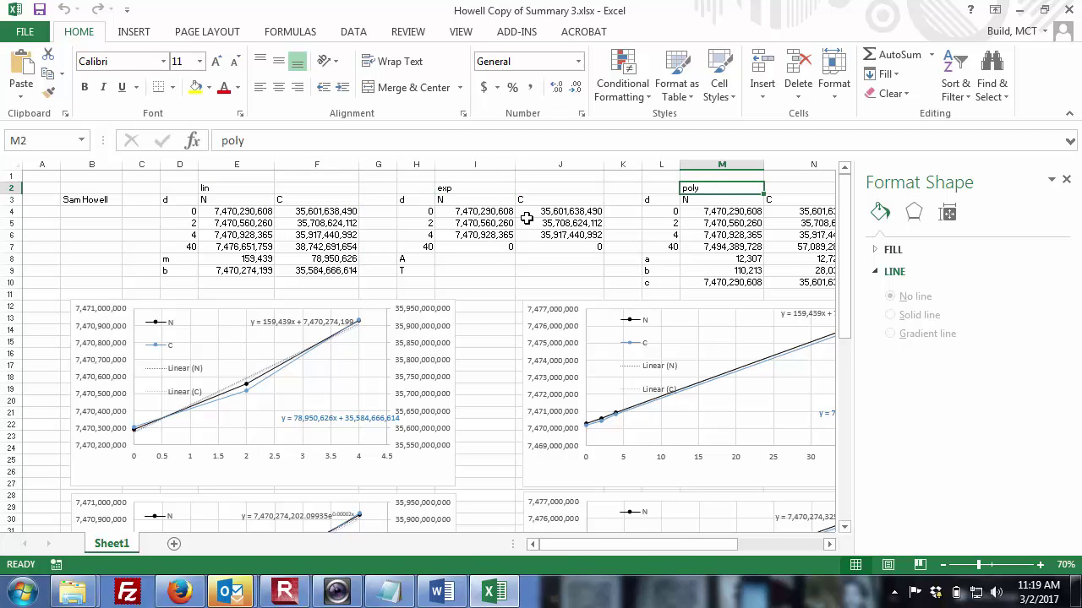
drag(189, 212, 808, 233)
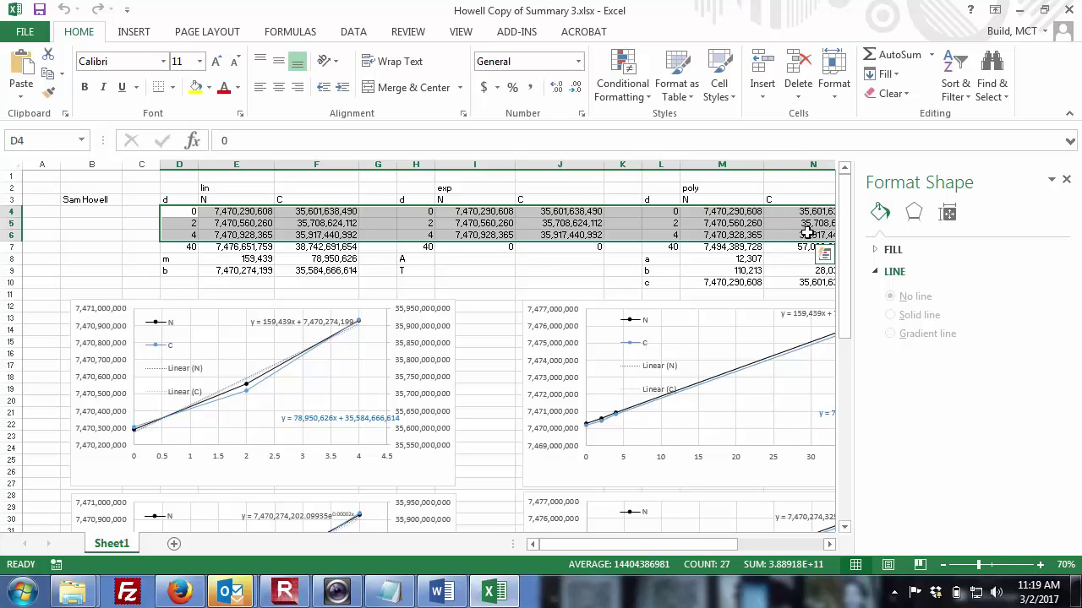
click(114, 236)
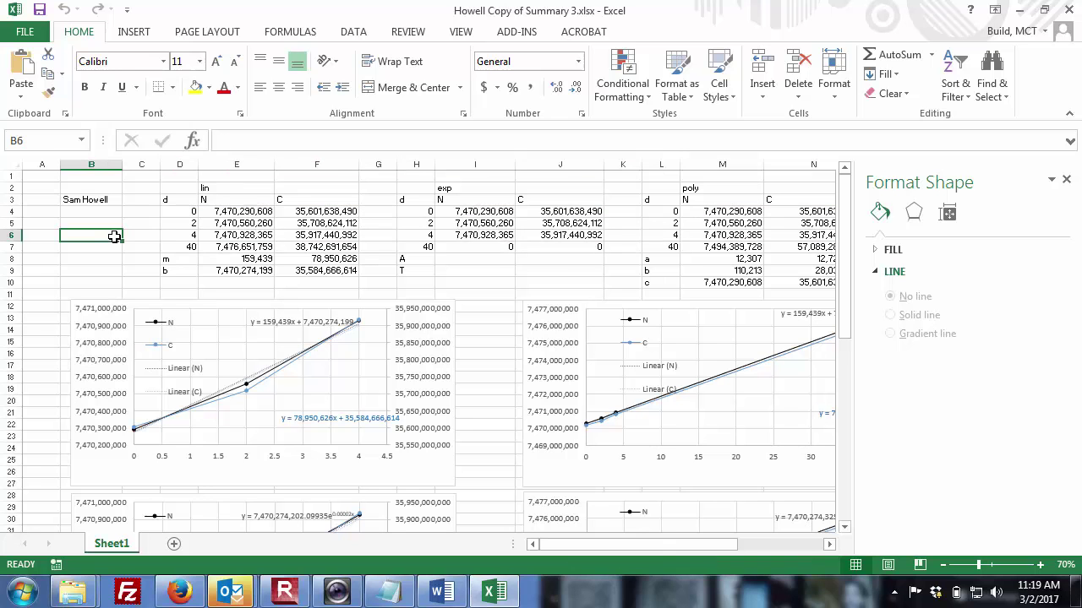
- Inspect the linear table's m and b coefficients for N and the formula for population at day 40
click(242, 260)
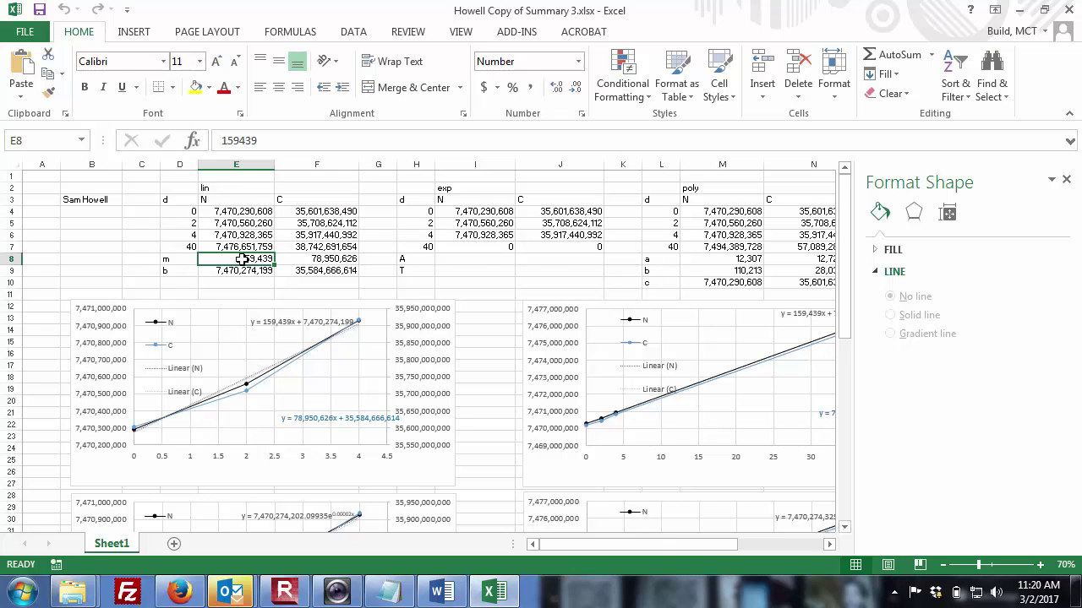
click(240, 271)
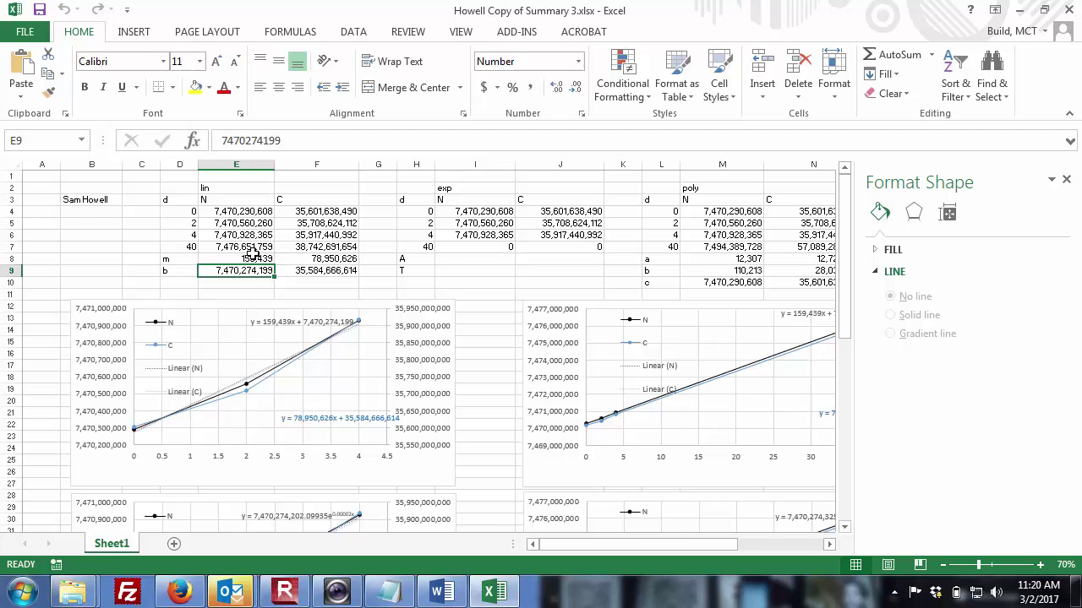
click(253, 258)
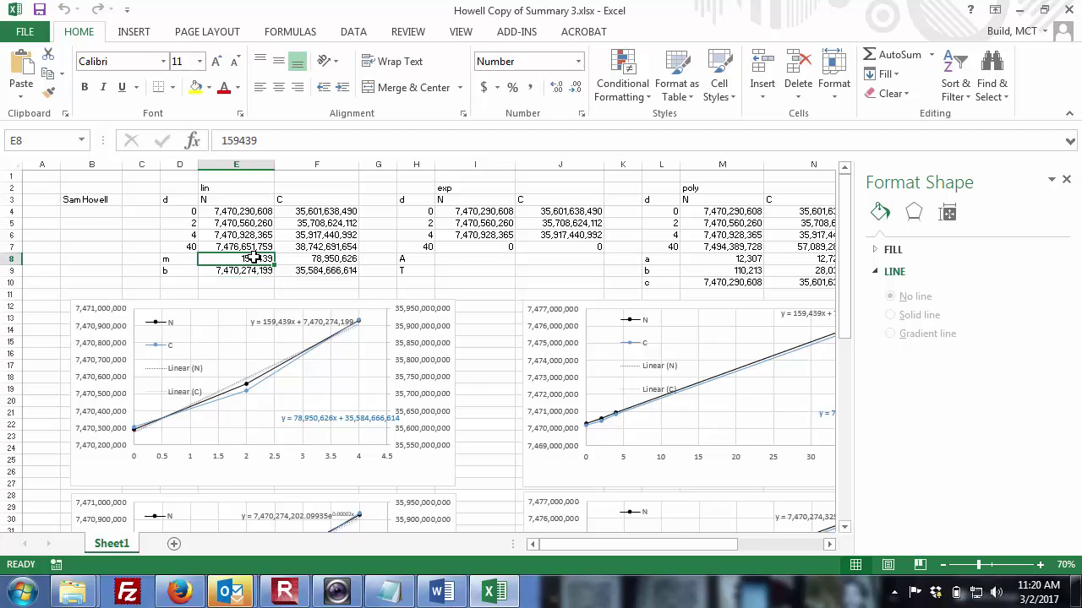
click(249, 271)
double_click(251, 247)
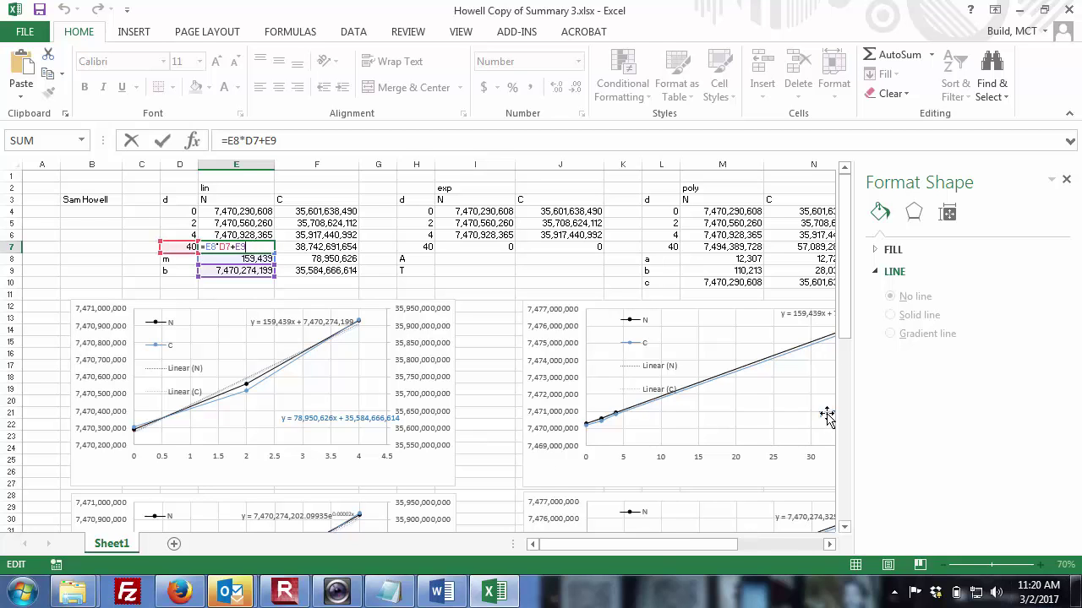
drag(840, 308, 850, 334)
click(494, 284)
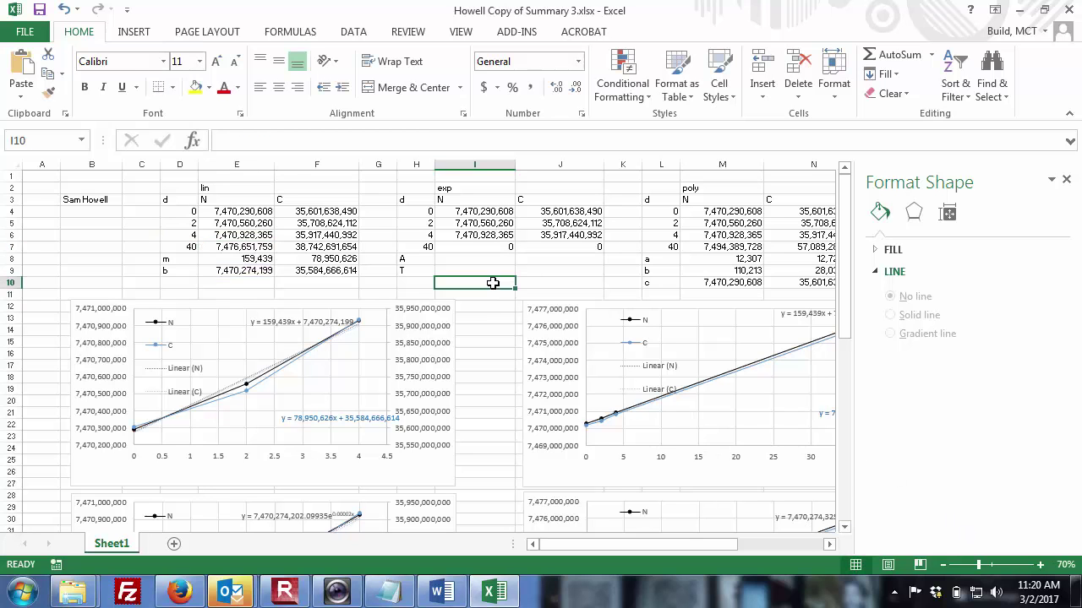
- Enlarge the worksheet to 110% and highlight the linear table's data for days 0, 2 and 4
click(1040, 565)
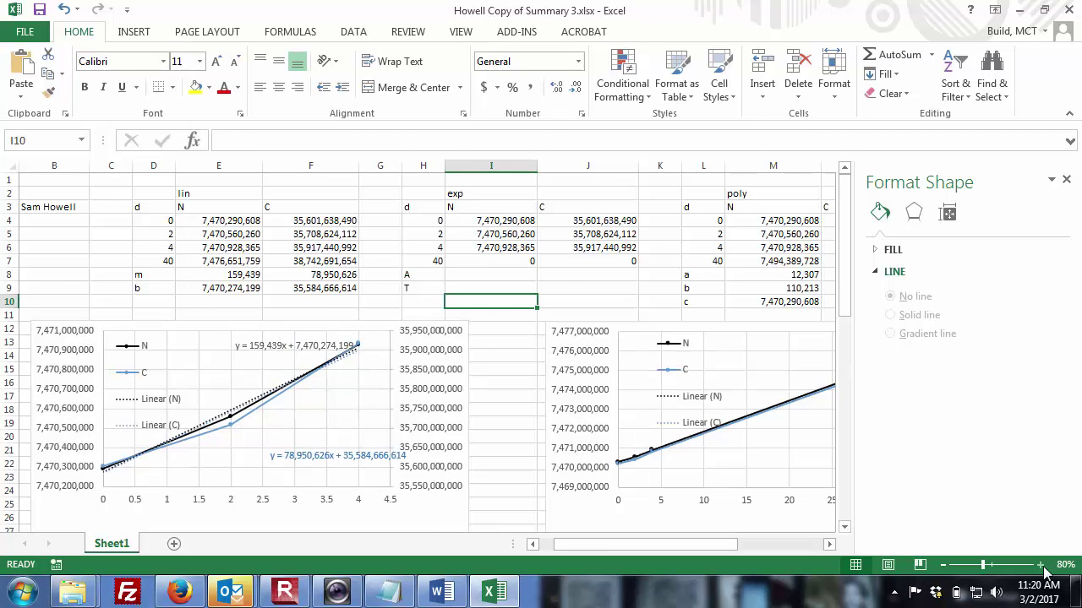
click(1040, 564)
click(1040, 565)
click(1040, 564)
drag(708, 543, 630, 545)
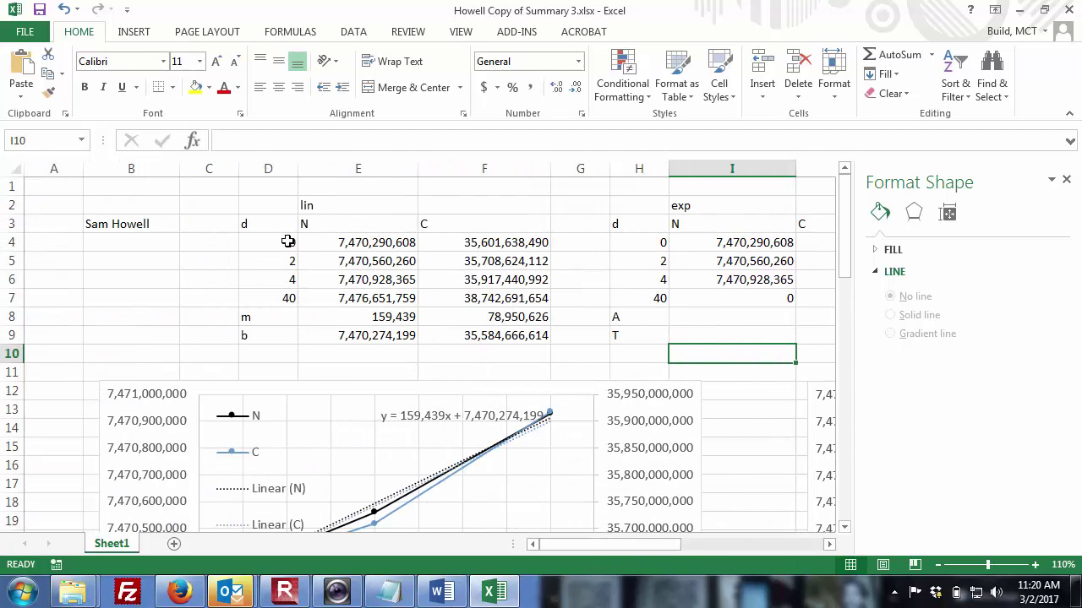
mouse_move(290, 242)
mouse_down()
mouse_move(326, 266)
mouse_move(478, 276)
mouse_up()
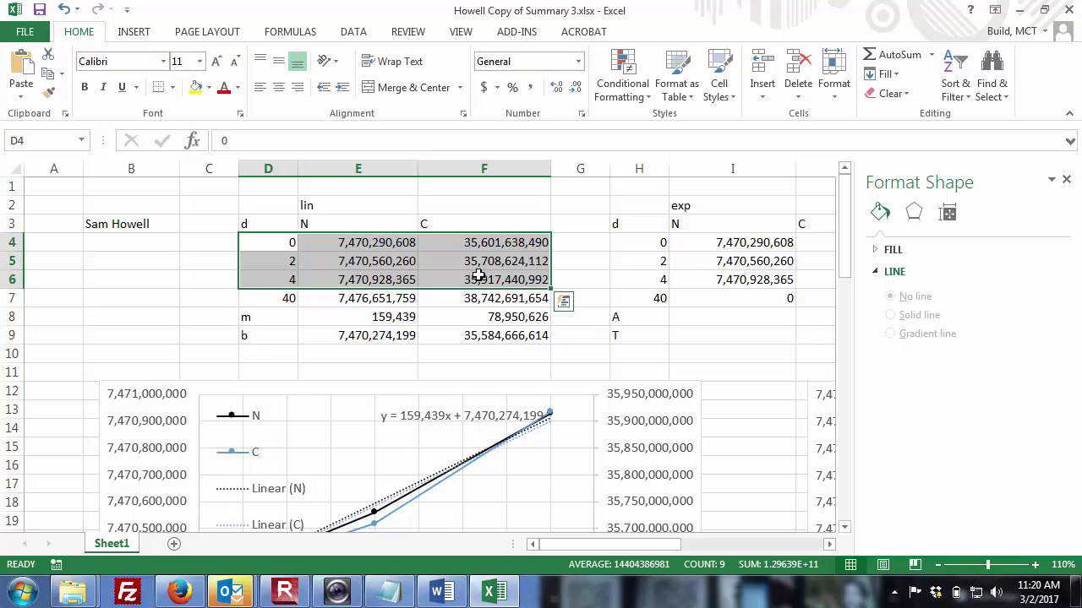
- Compare the linear chart's N trendline equation with the m coefficient and the =E8*D7+E9 formula for day 40
drag(848, 242, 849, 272)
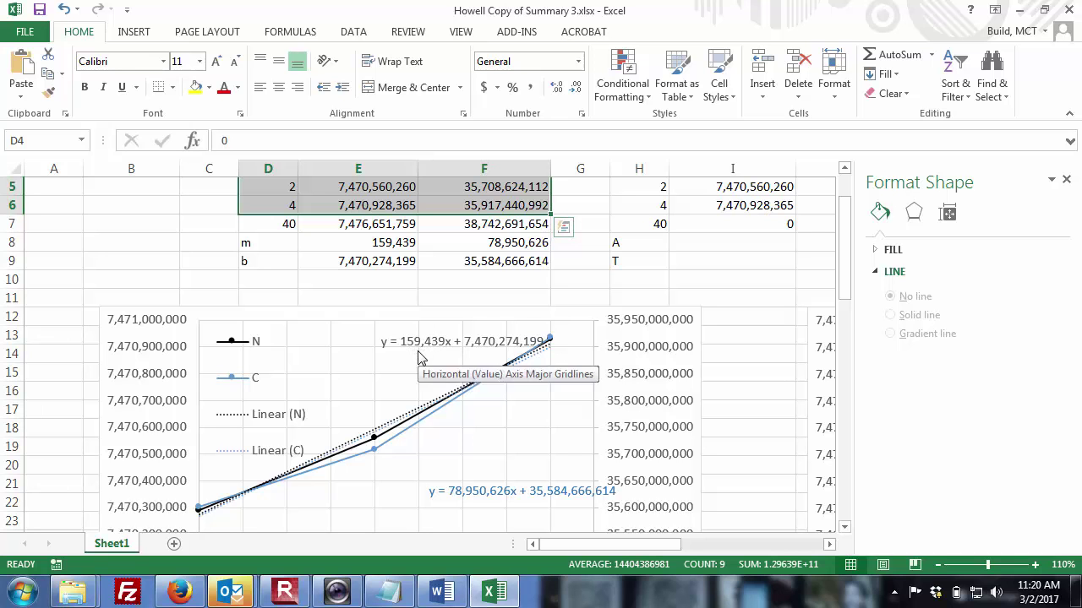
click(400, 242)
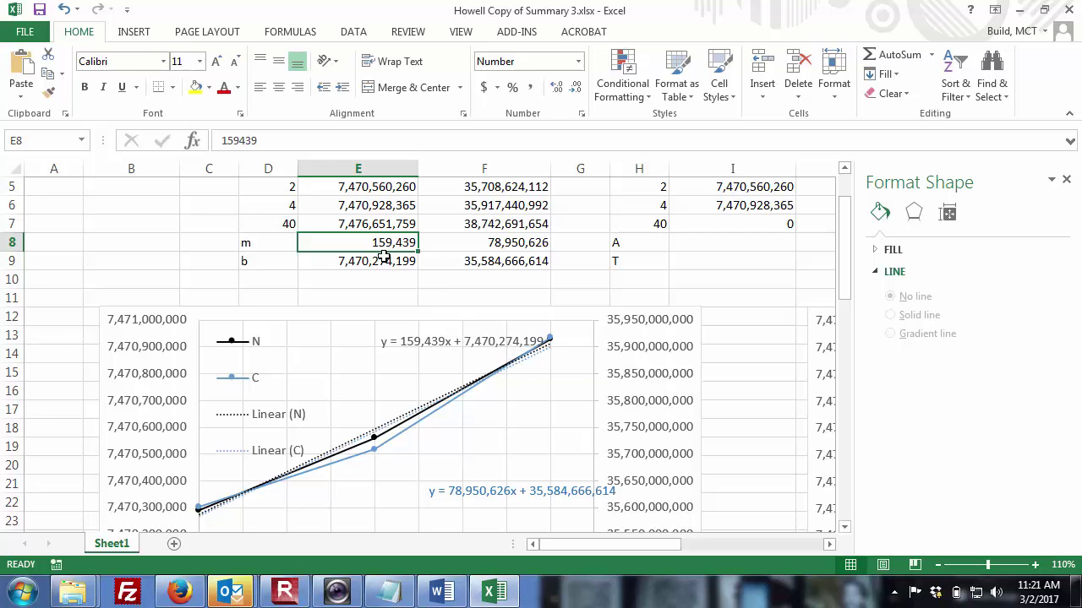
click(394, 223)
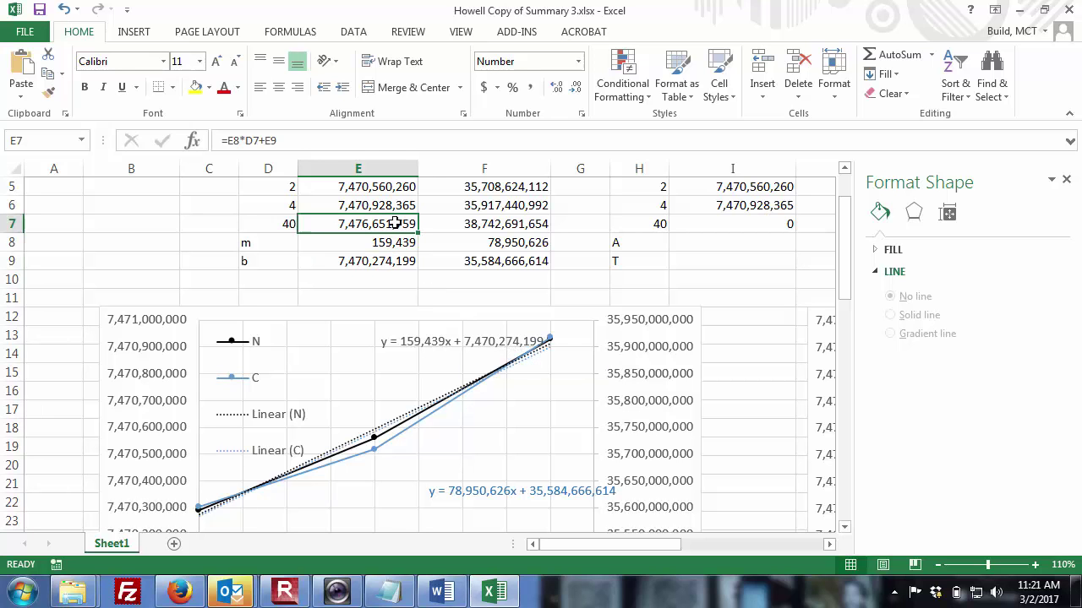
double_click(395, 223)
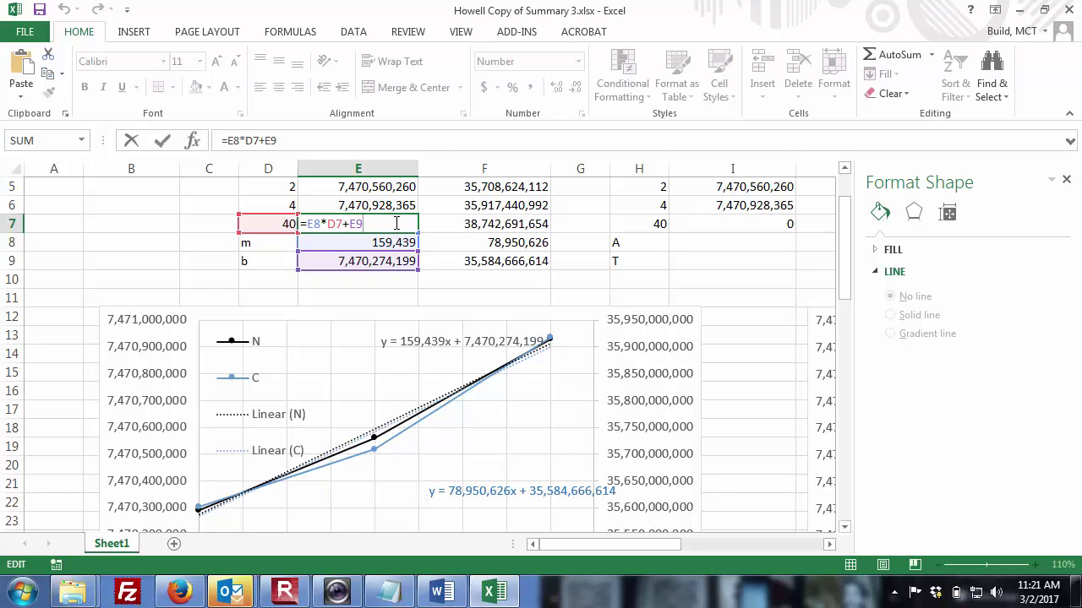
key(Return)
- Review the exp and poly tables, then return to the linear table and chart at 80% zoom
drag(595, 544, 673, 551)
click(937, 566)
click(937, 566)
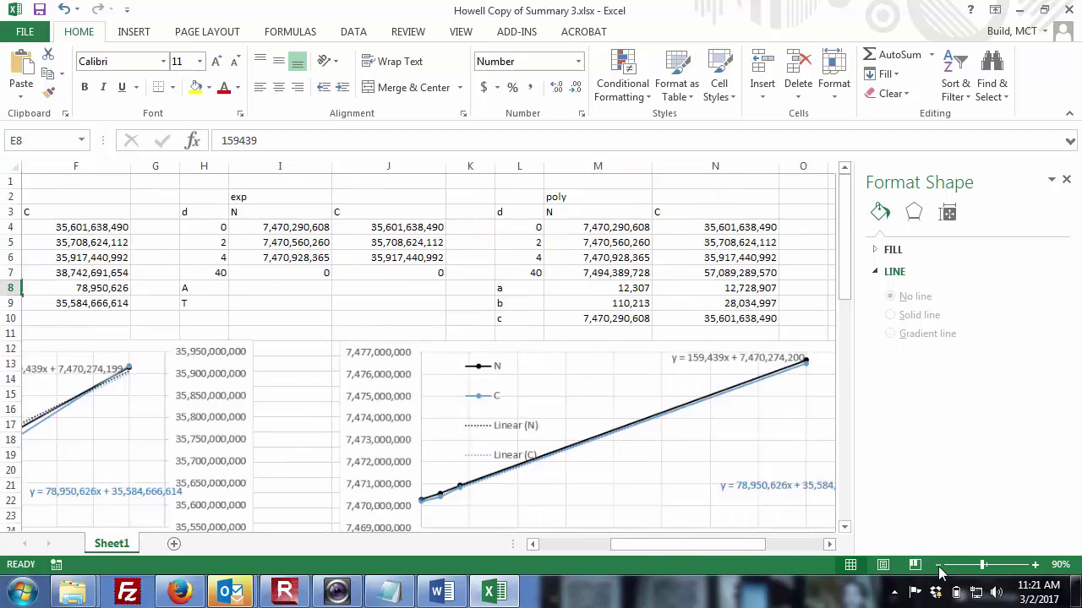
click(937, 566)
mouse_move(851, 292)
mouse_down()
mouse_move(856, 458)
mouse_move(843, 300)
mouse_up()
drag(614, 545, 549, 554)
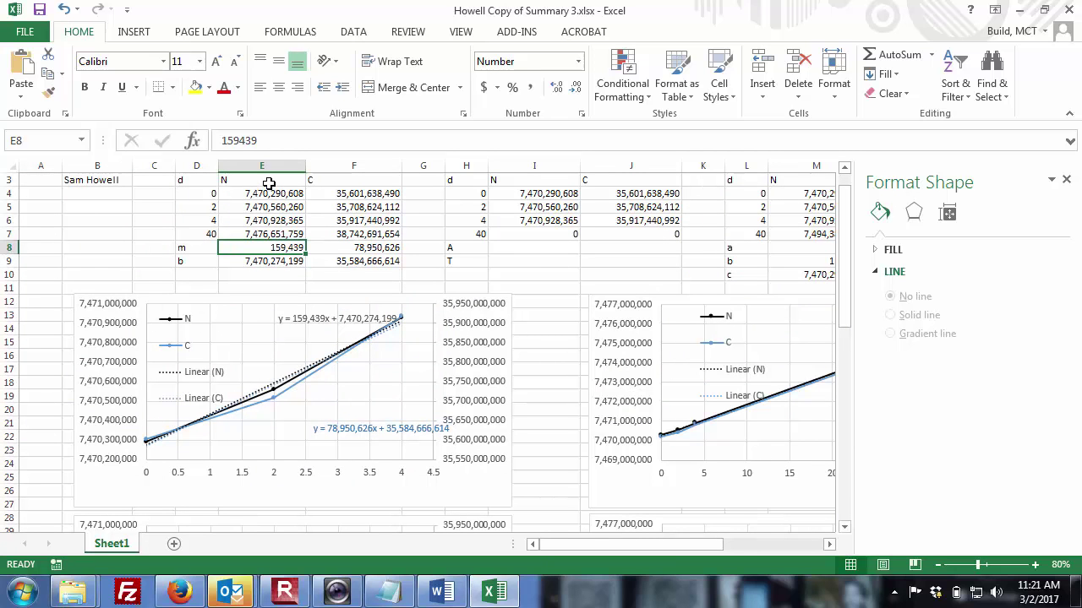
- Point out the linear table's N and C headings and select its data range D4:F6
click(269, 184)
click(316, 184)
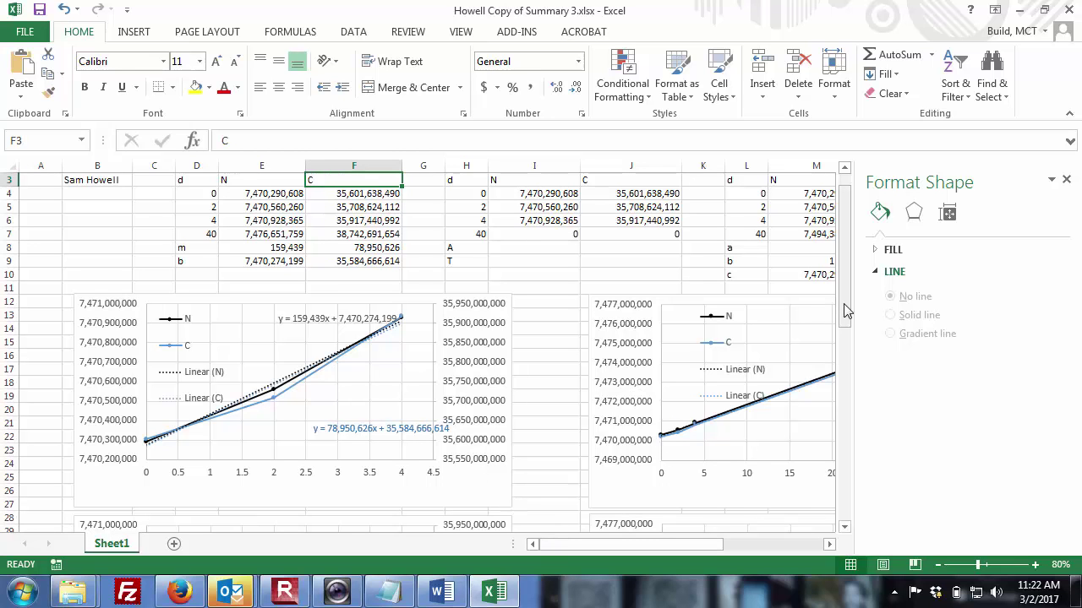
mouse_move(845, 310)
mouse_down()
mouse_move(852, 386)
mouse_move(849, 301)
mouse_up()
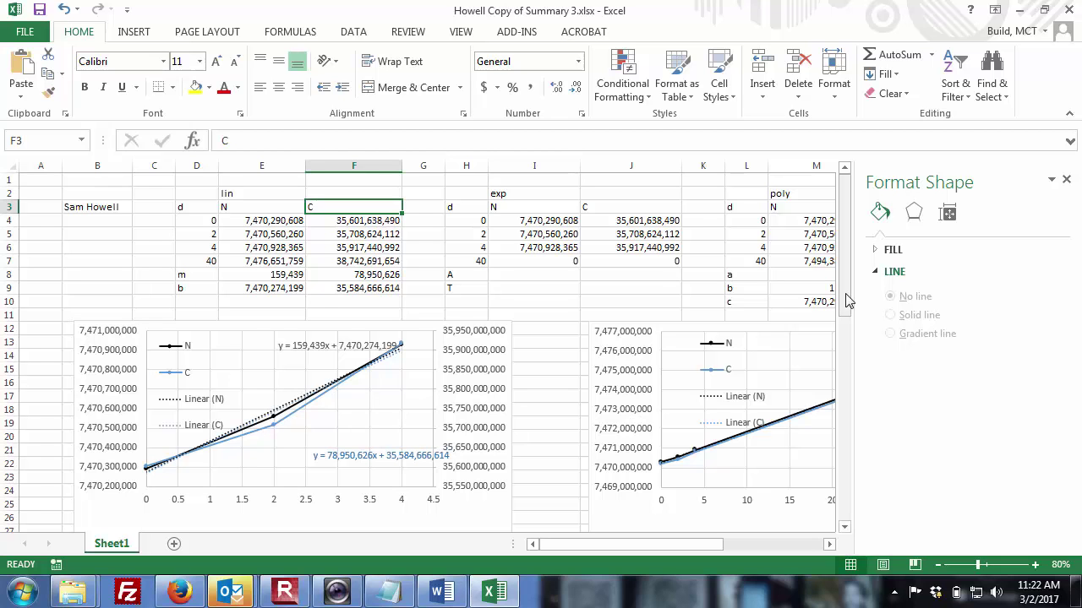
drag(205, 222, 325, 248)
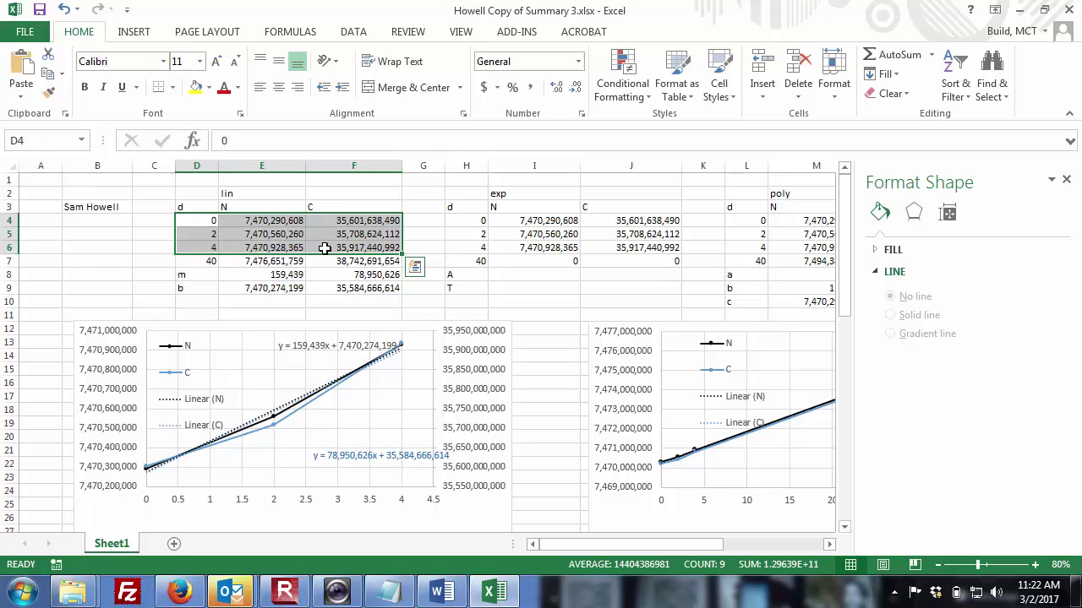
- Switch to Firefox to check the S3.pdf assignment and the Worldometers page, and return to the Excel workbook
key(alt+Tab)
key(alt+Tab)
key(Tab)
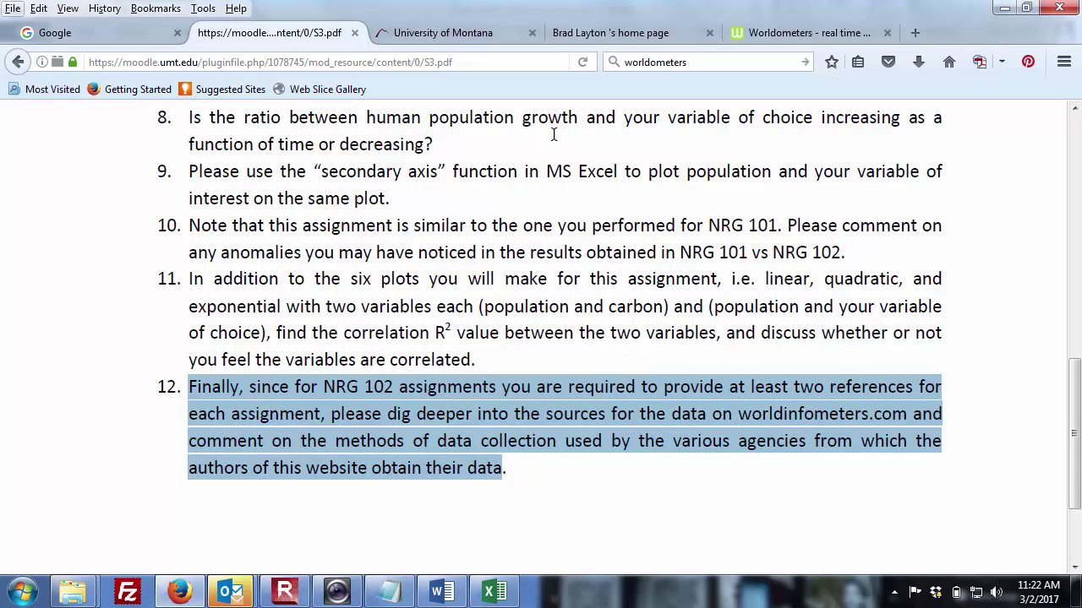
click(834, 33)
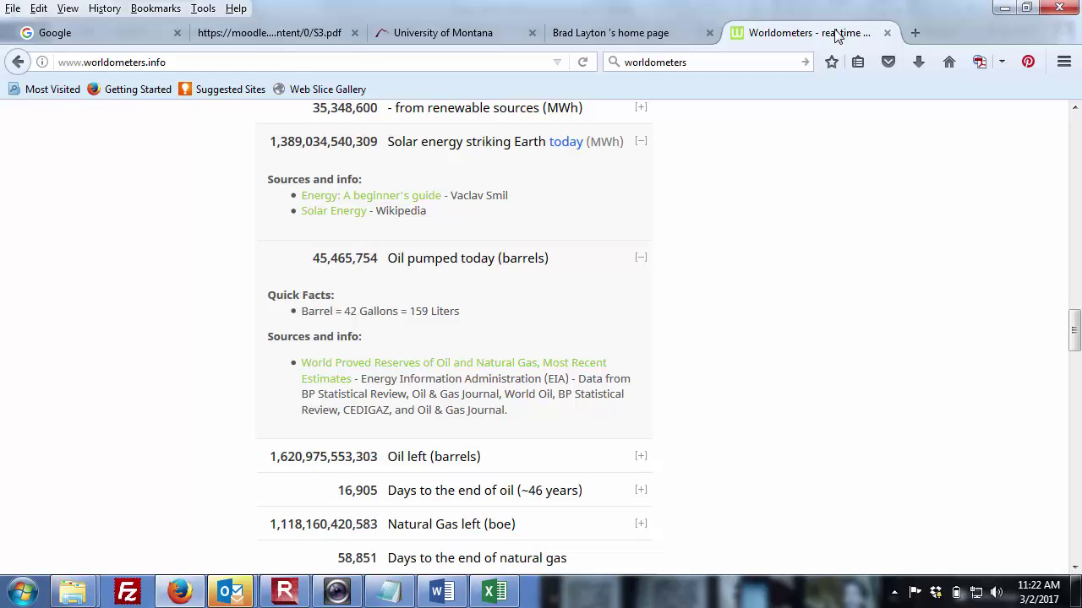
key(alt+Tab)
key(alt+Tab)
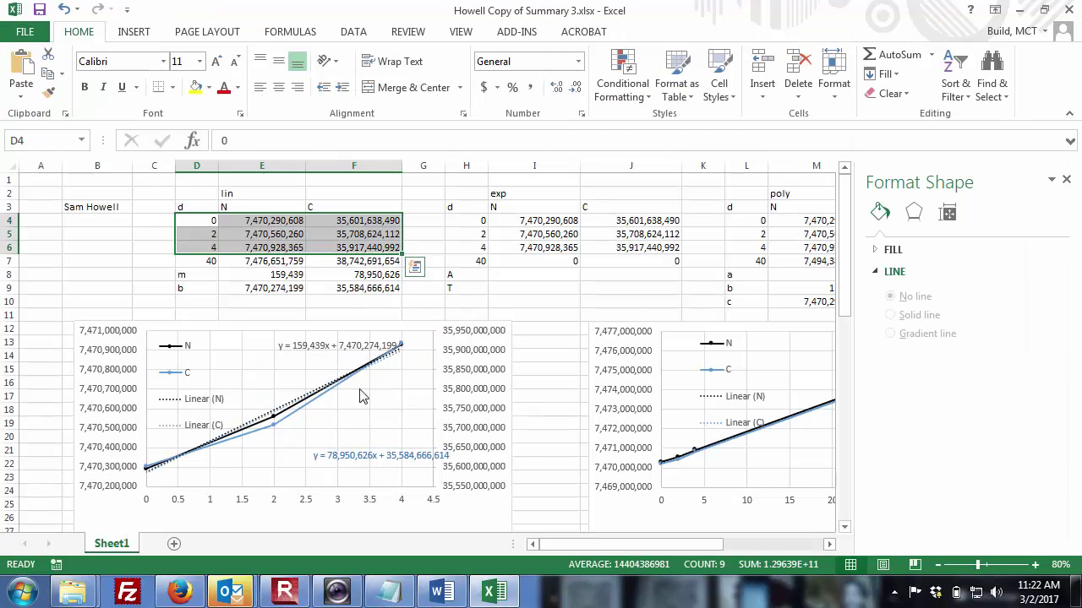
- Inspect the exponential chart's N equation label, the empty A coefficient cell for N, and the series C trendline options
drag(847, 296, 845, 381)
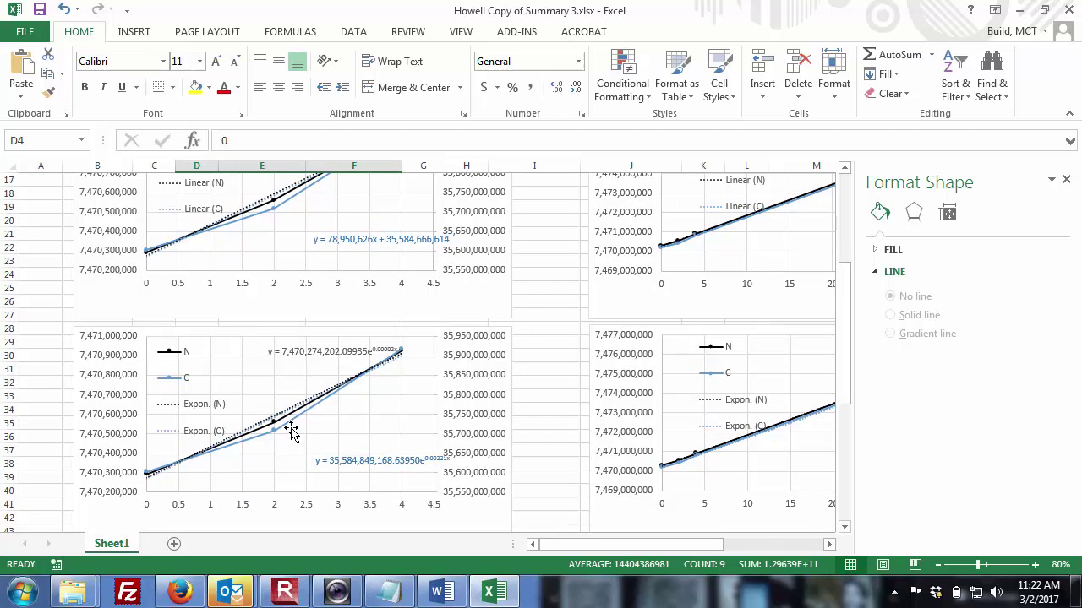
click(329, 353)
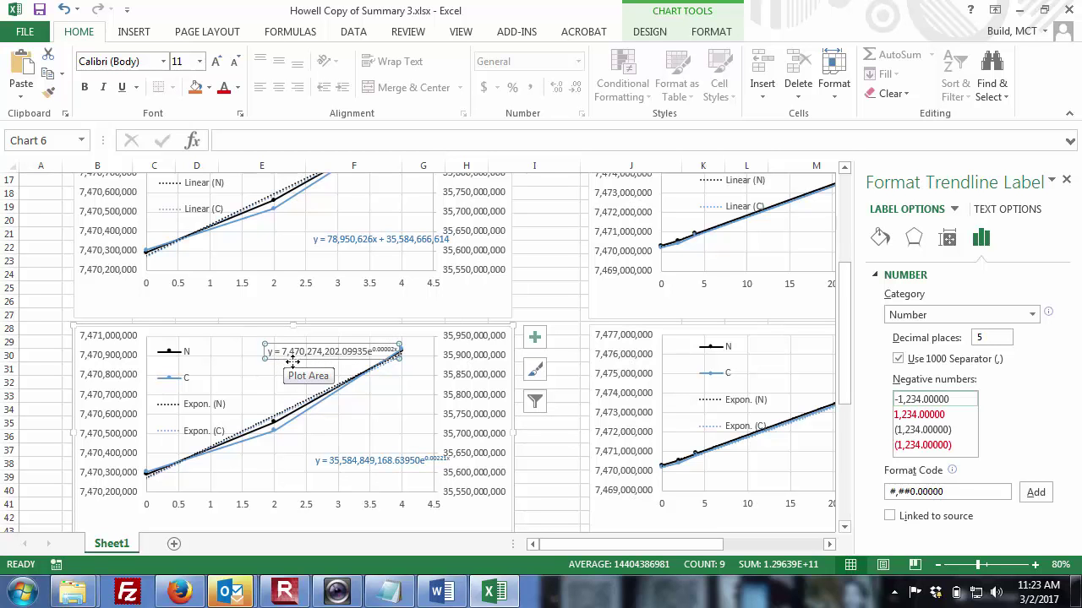
drag(851, 385, 840, 327)
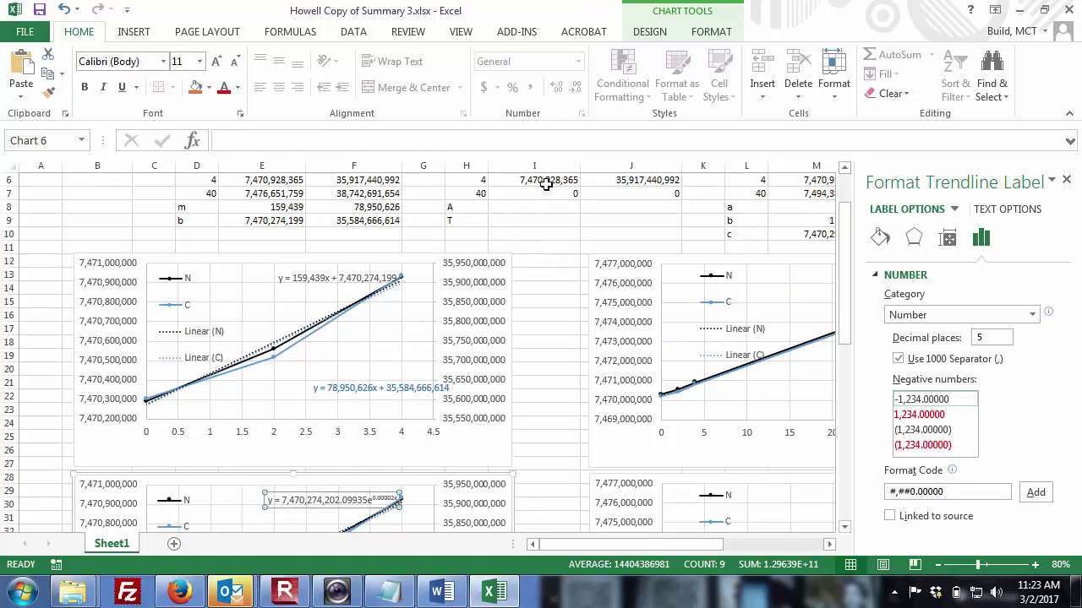
click(540, 211)
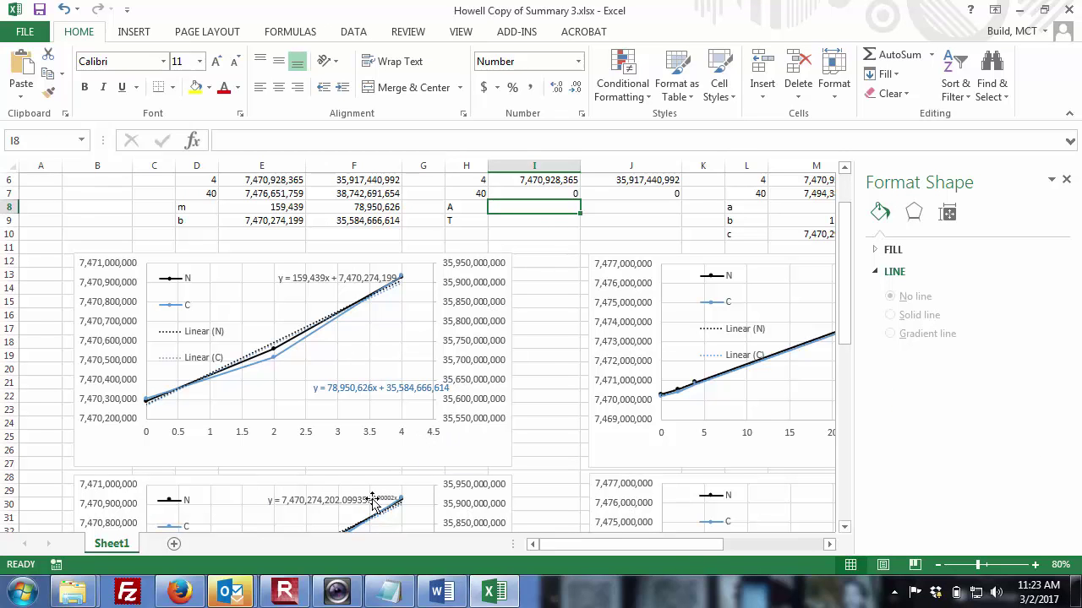
click(382, 519)
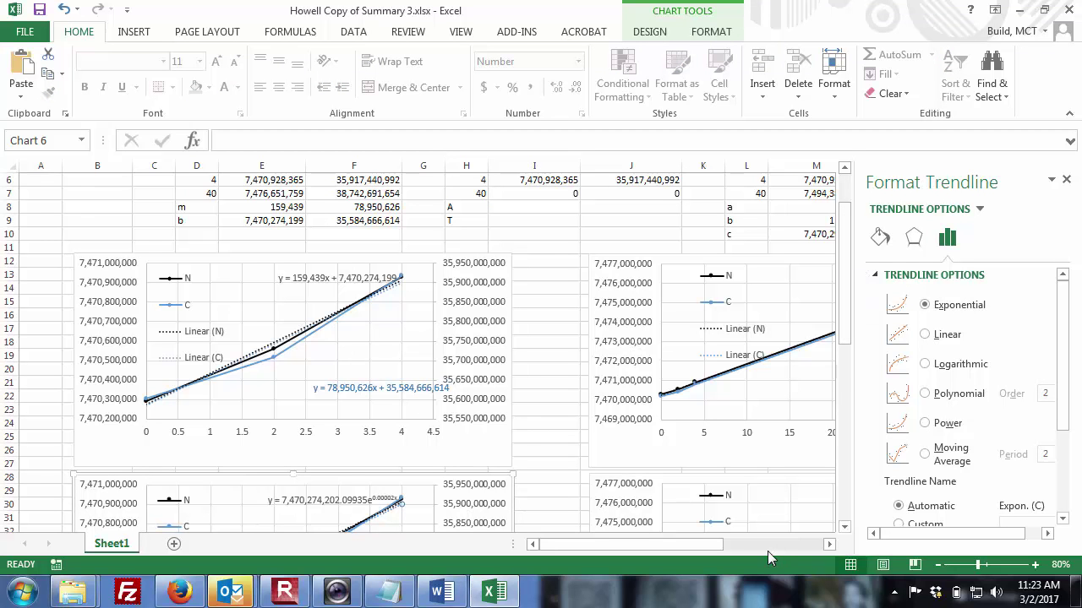
- Show the data tables with the linear and exponential charts together at 50% zoom
click(937, 564)
click(937, 564)
click(937, 564)
click(937, 564)
click(937, 565)
click(937, 565)
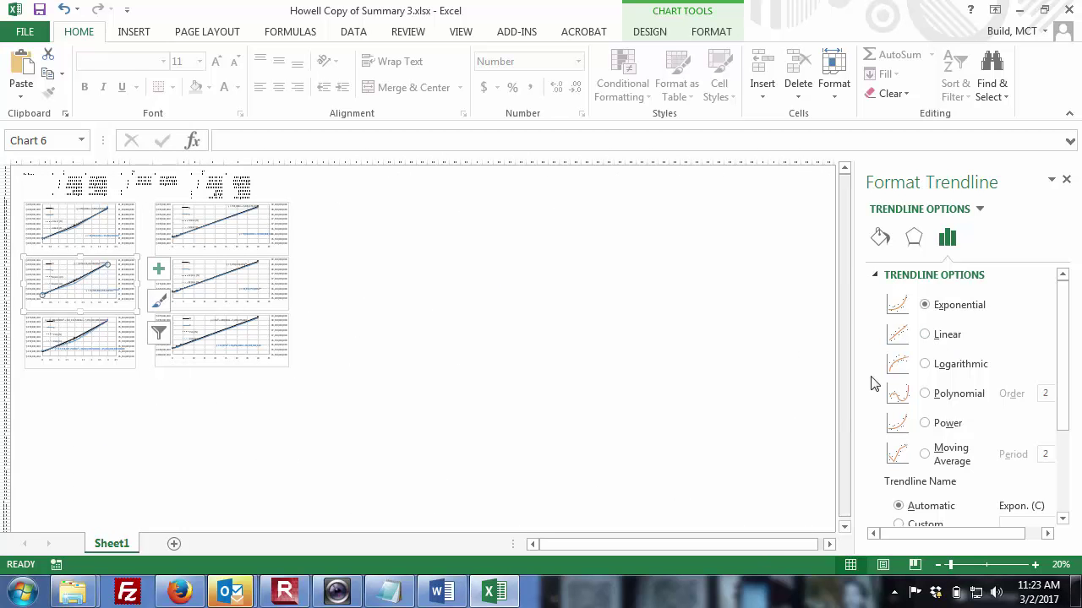
click(1034, 565)
click(1034, 565)
click(1035, 565)
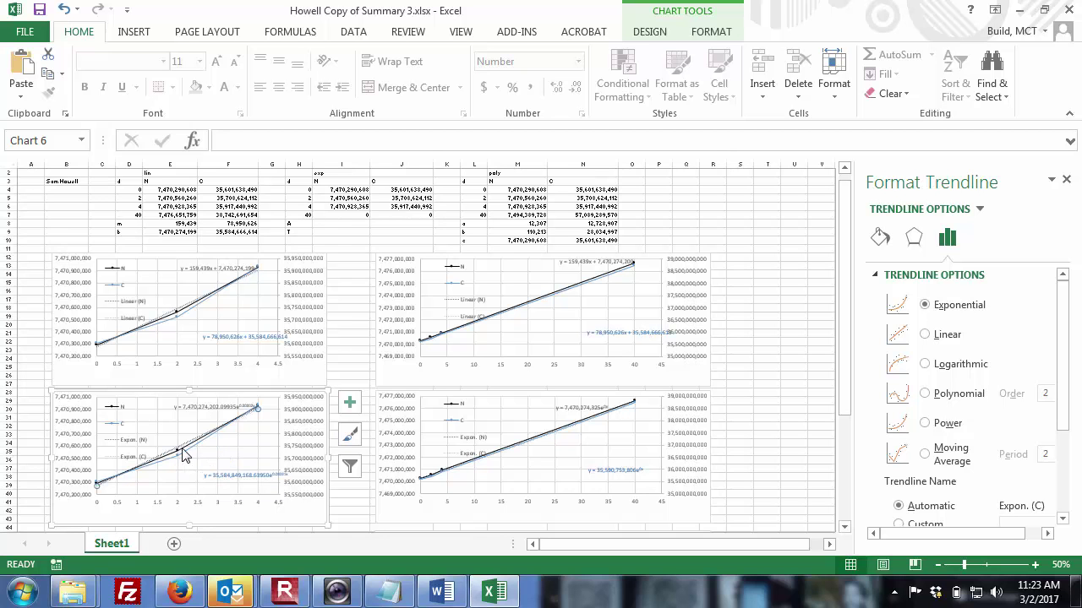
click(182, 454)
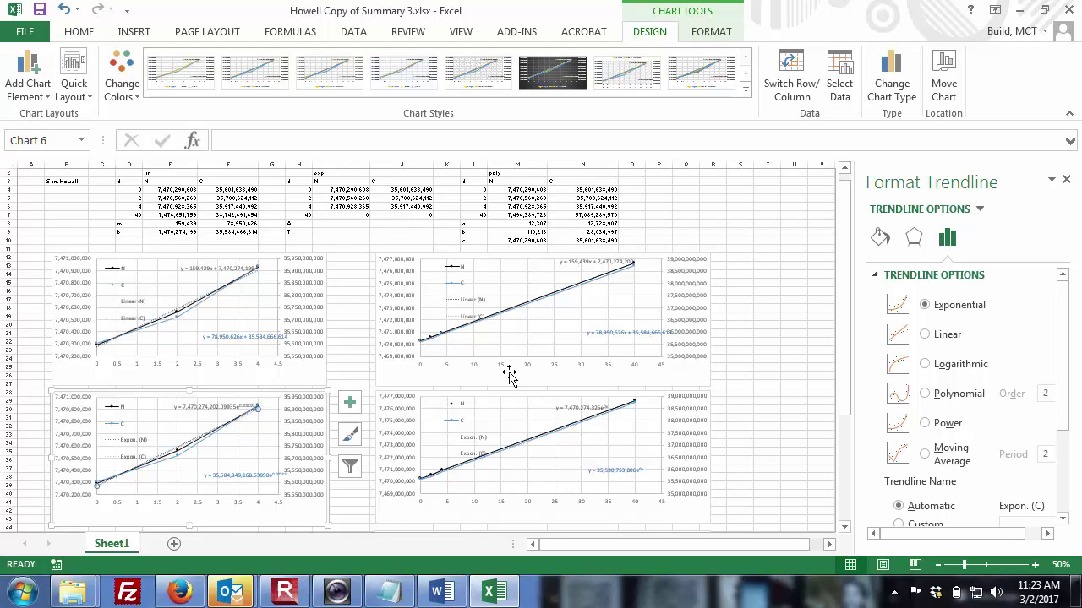
- Switch to the Word report to view its "CO2 and Population" chart, and return to the Excel workbook
key(alt+Tab)
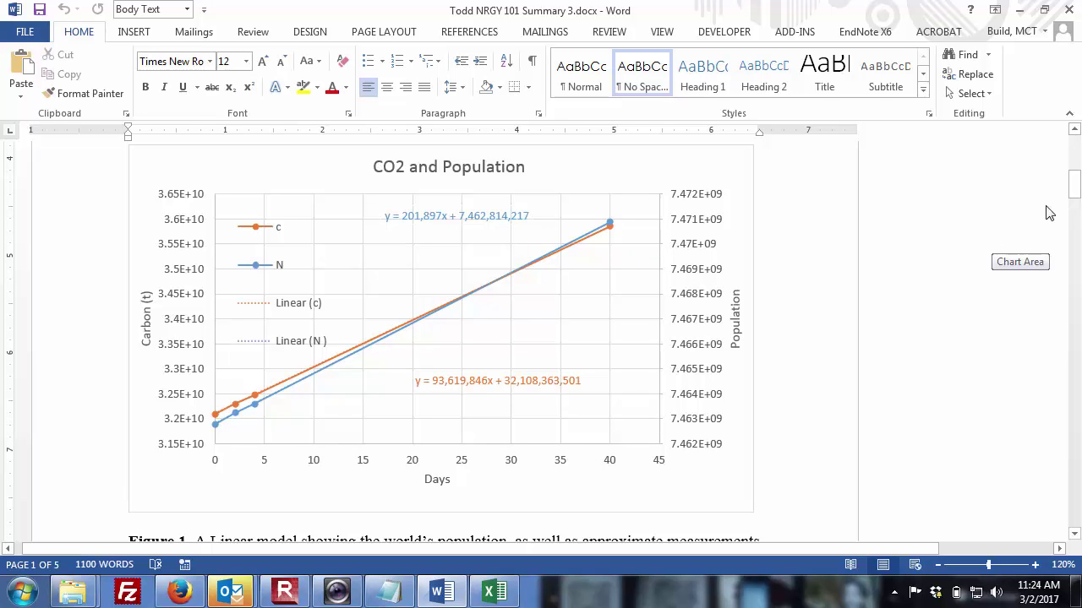
drag(1073, 196, 1075, 192)
key(alt+Tab)
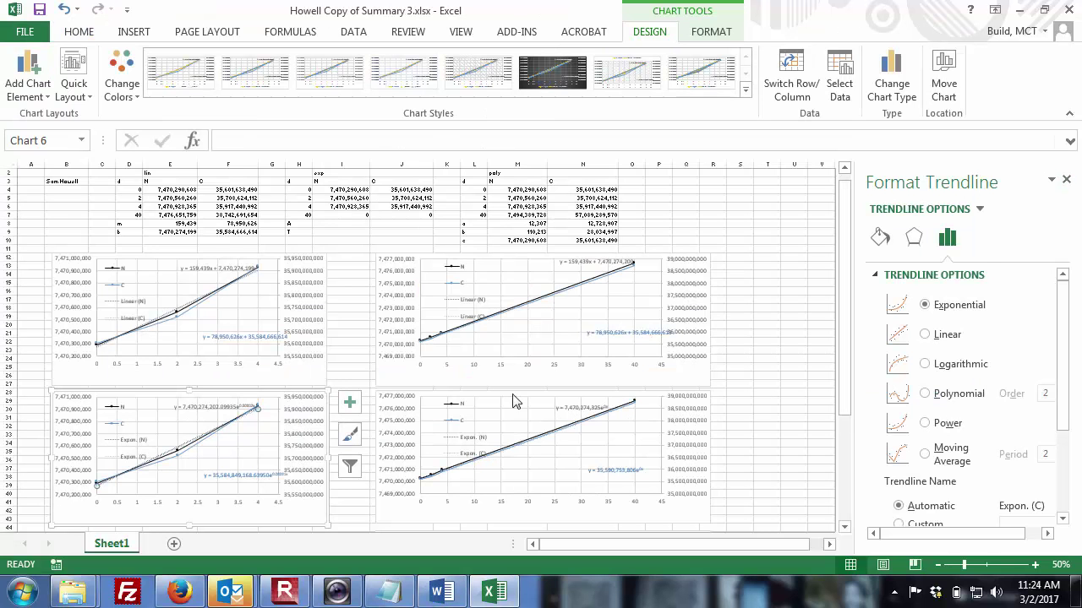
- Split the worksheet at 90% zoom, with the data tables in the upper pane and the exponential charts in the lower pane
click(1034, 565)
click(1034, 565)
click(1034, 565)
click(1034, 564)
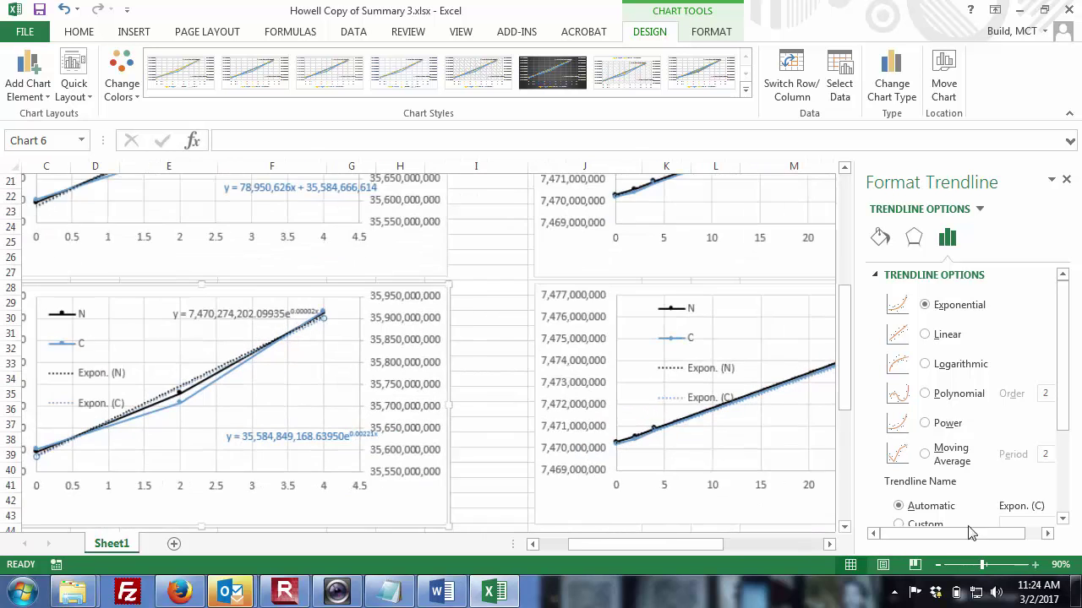
drag(844, 353, 844, 241)
click(557, 243)
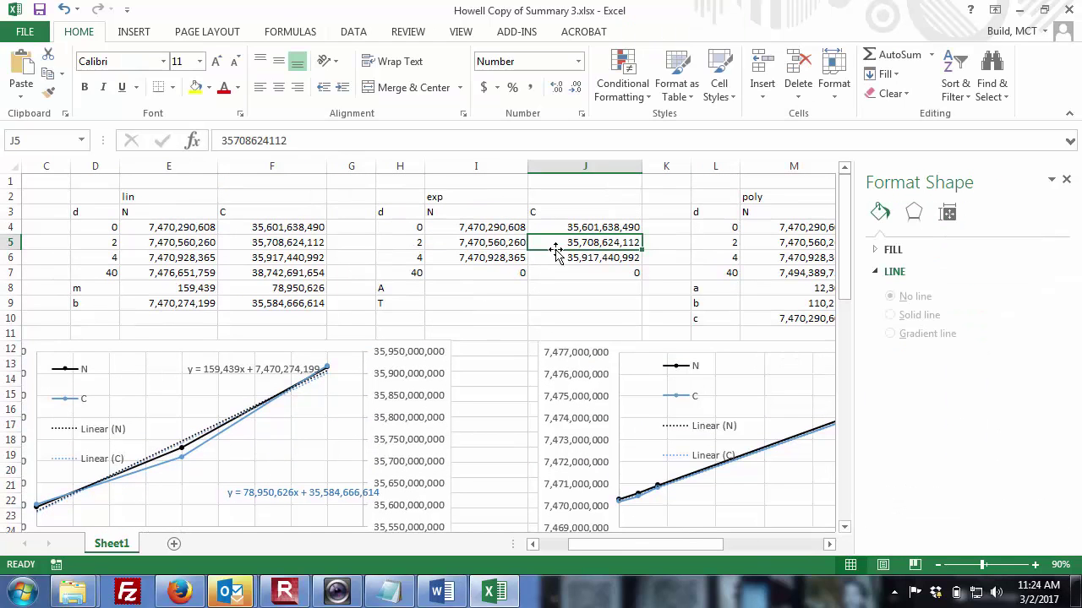
click(460, 34)
click(595, 55)
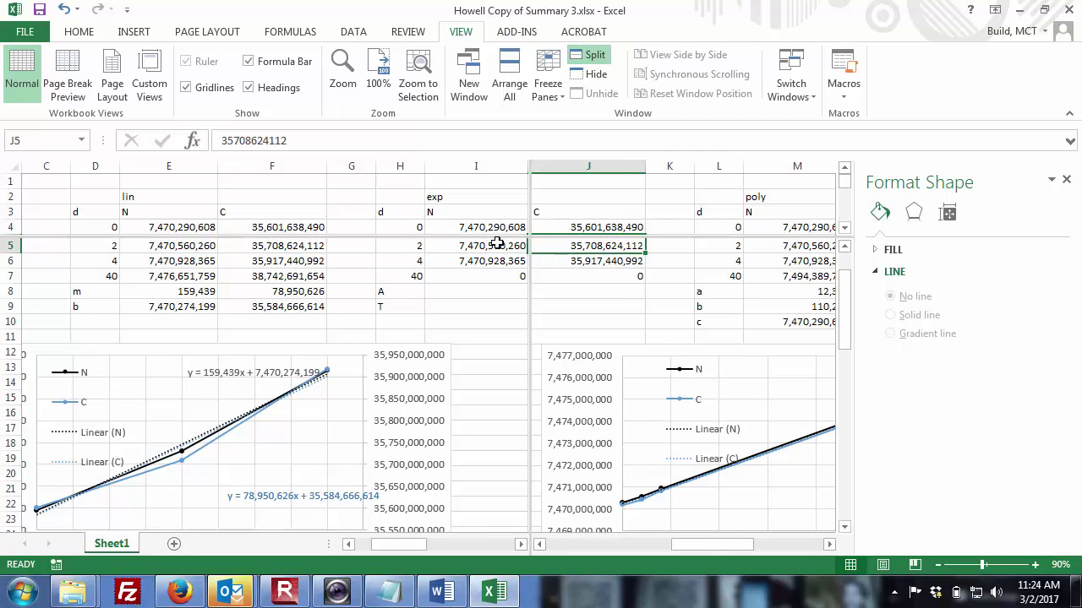
drag(474, 239, 471, 321)
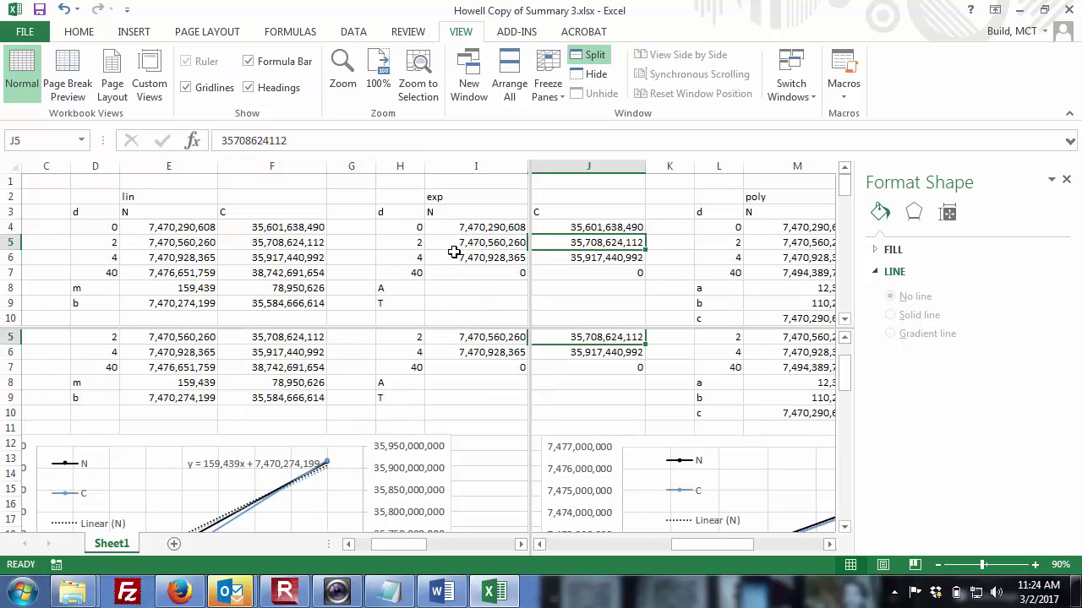
drag(530, 280, 693, 280)
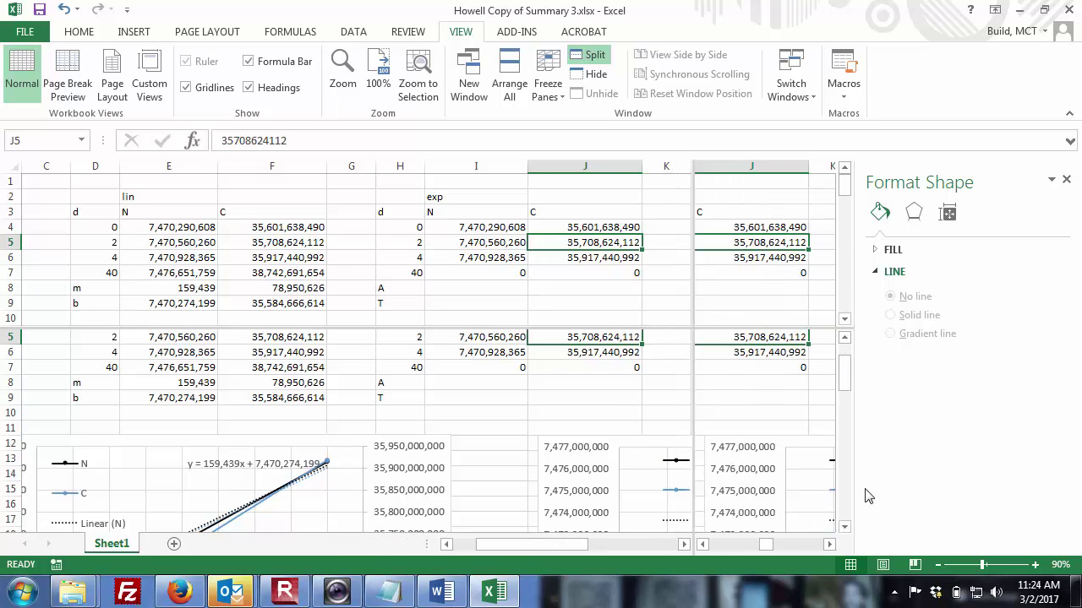
click(844, 526)
drag(845, 527, 846, 528)
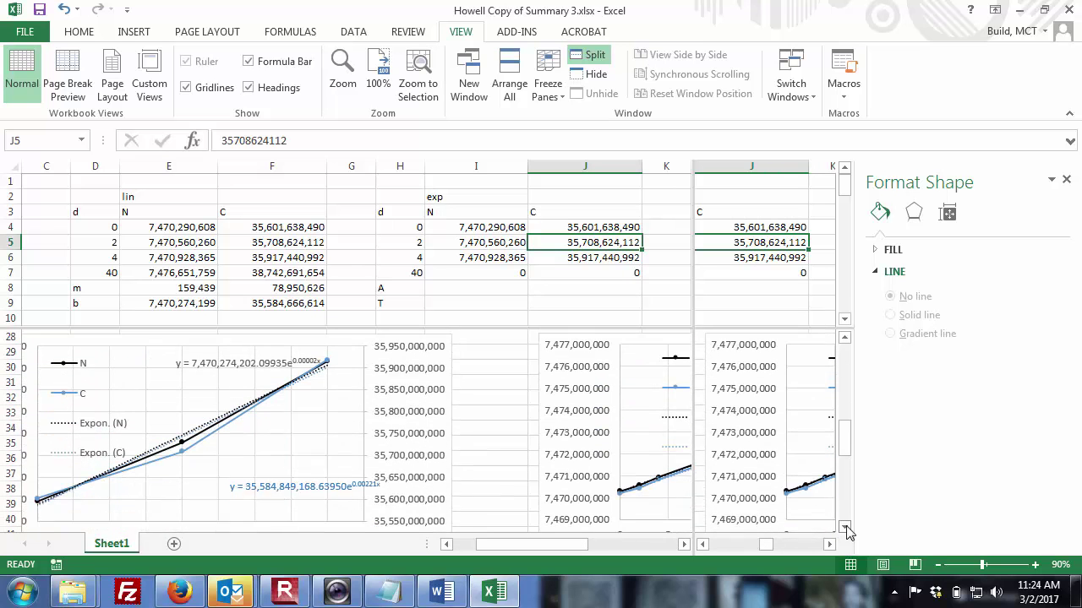
- Set the number format of the N exponential trendline equation to 7 decimal places
click(250, 367)
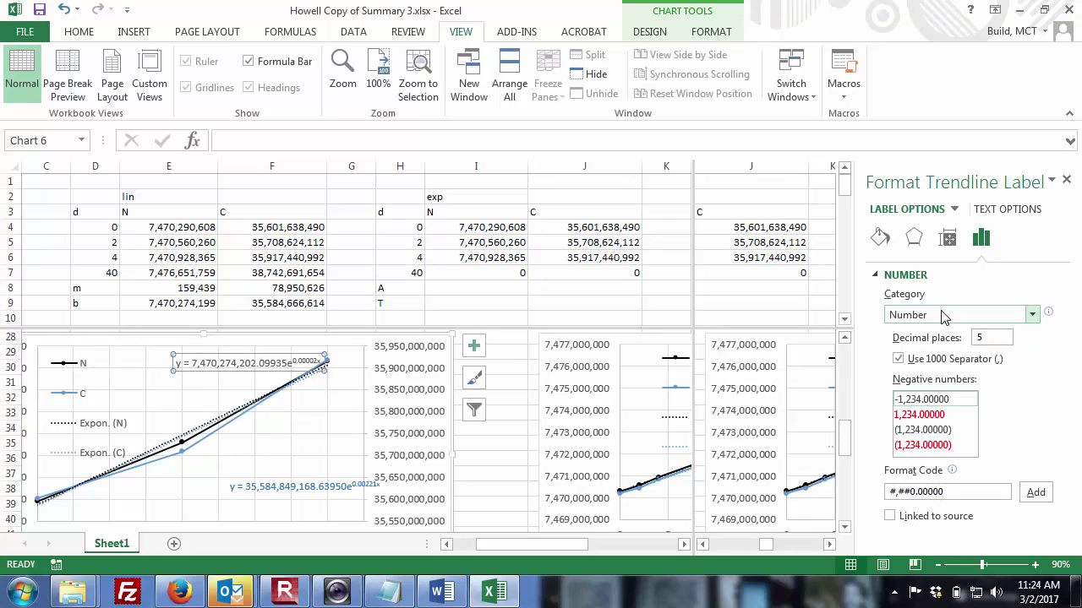
double_click(1000, 339)
key(Return)
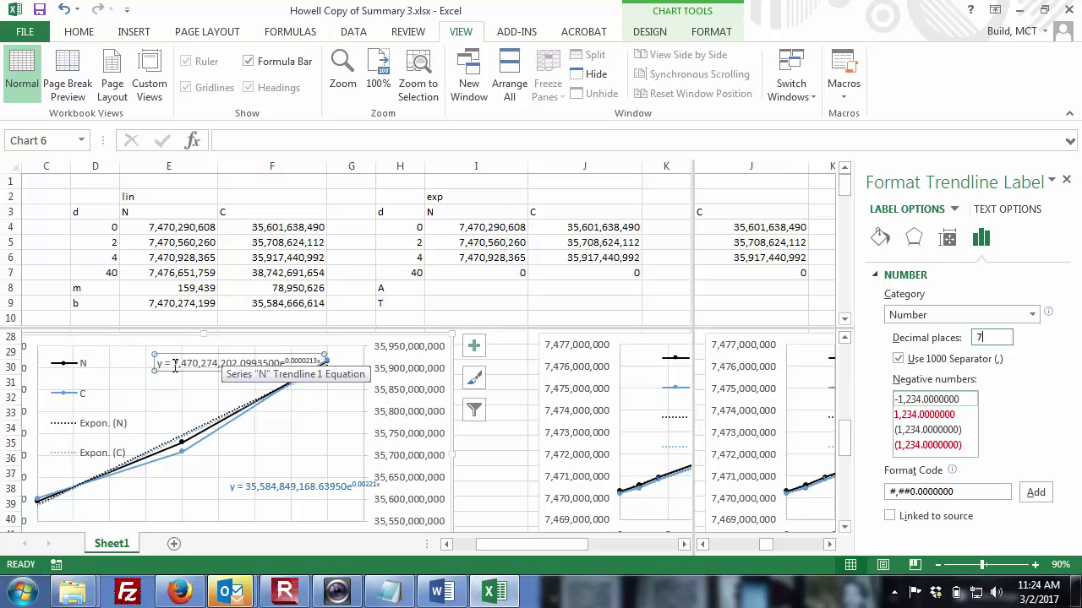
click(473, 288)
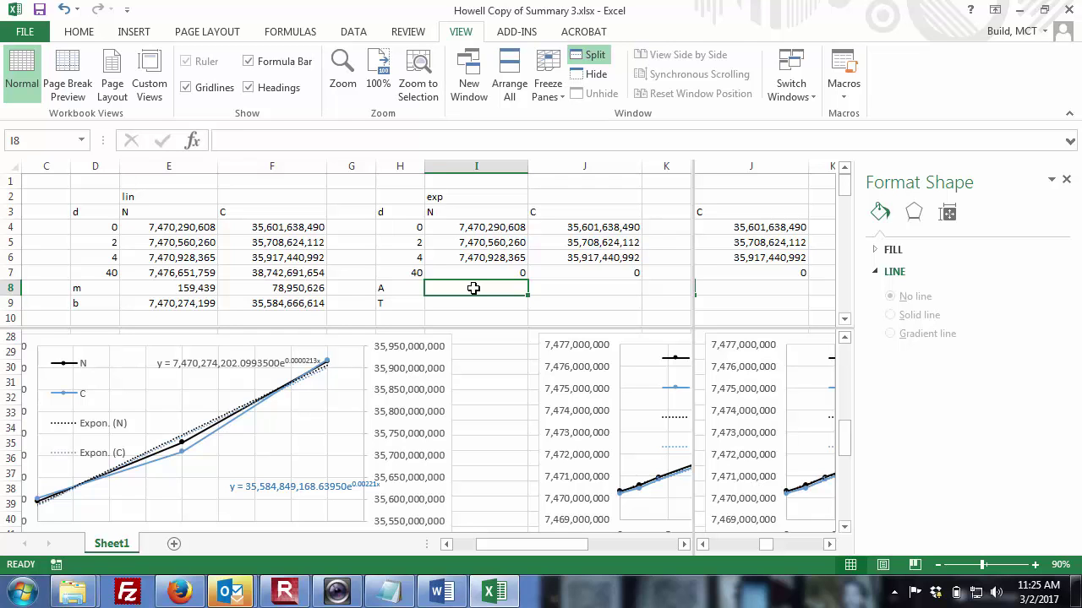
text(7)
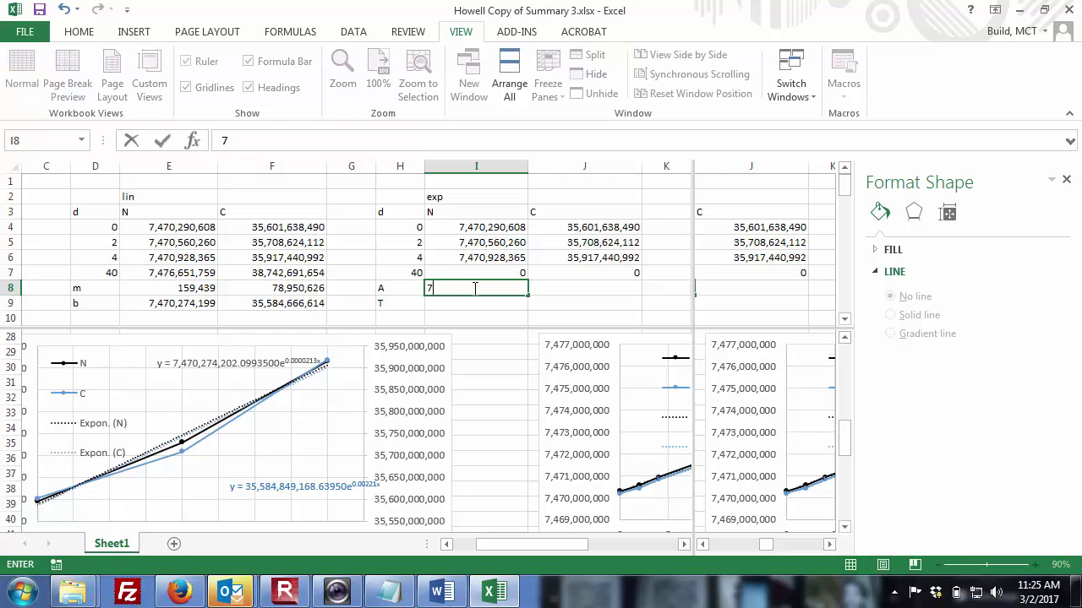
text(,47027420,274,20)
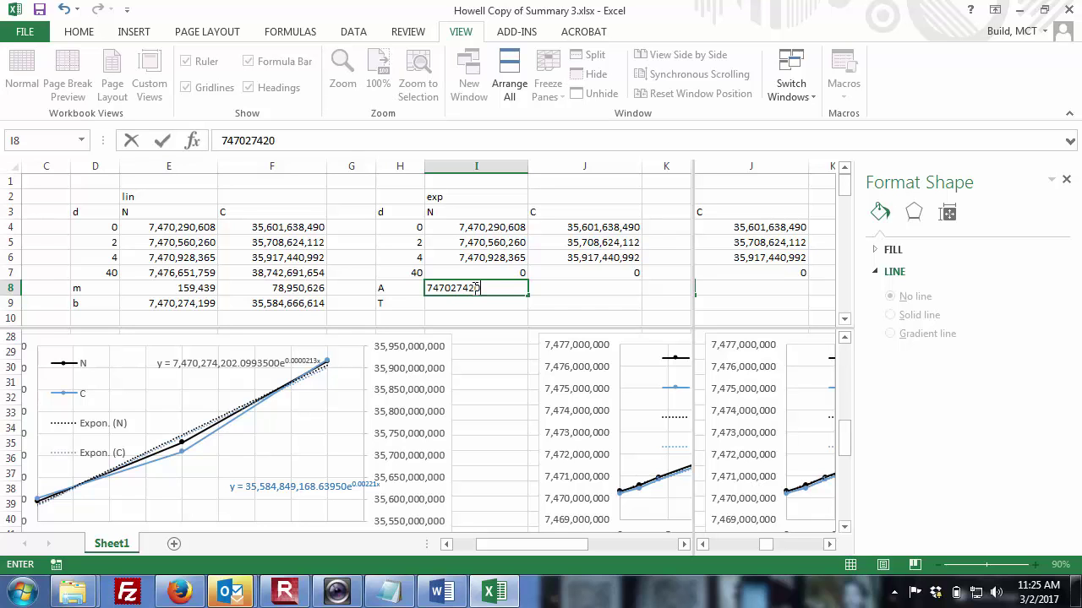
text(2)
key(Return)
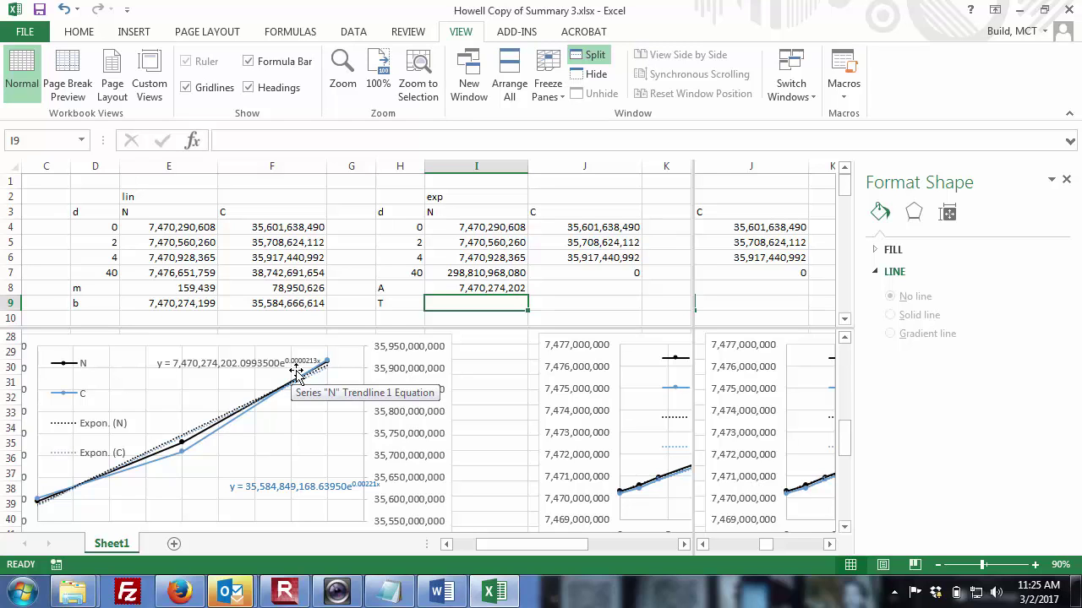
- Enter 0.0000213 as the exponential T coefficient for N in cell I9
text(0)
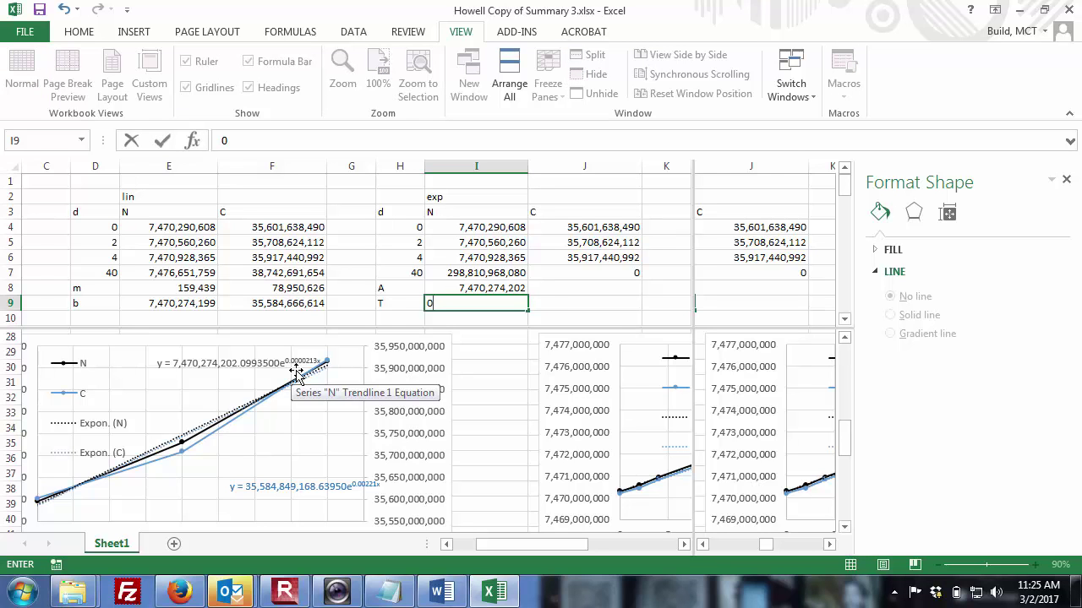
text(.)
text(000)
text(0)
text(213)
key(Return)
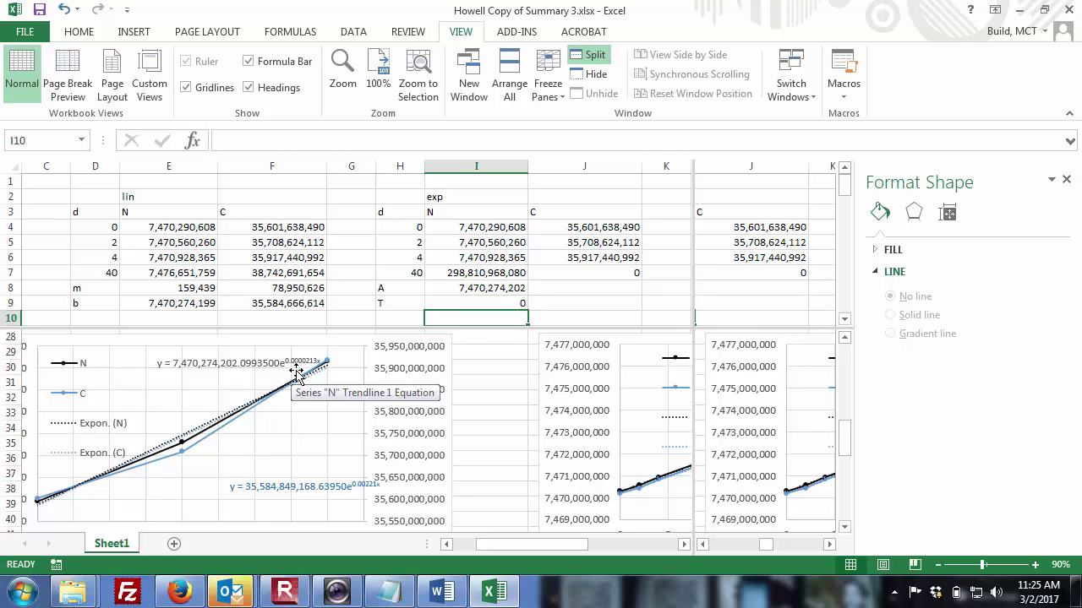
- Format cell I9 as a number with 7 decimal places
click(495, 303)
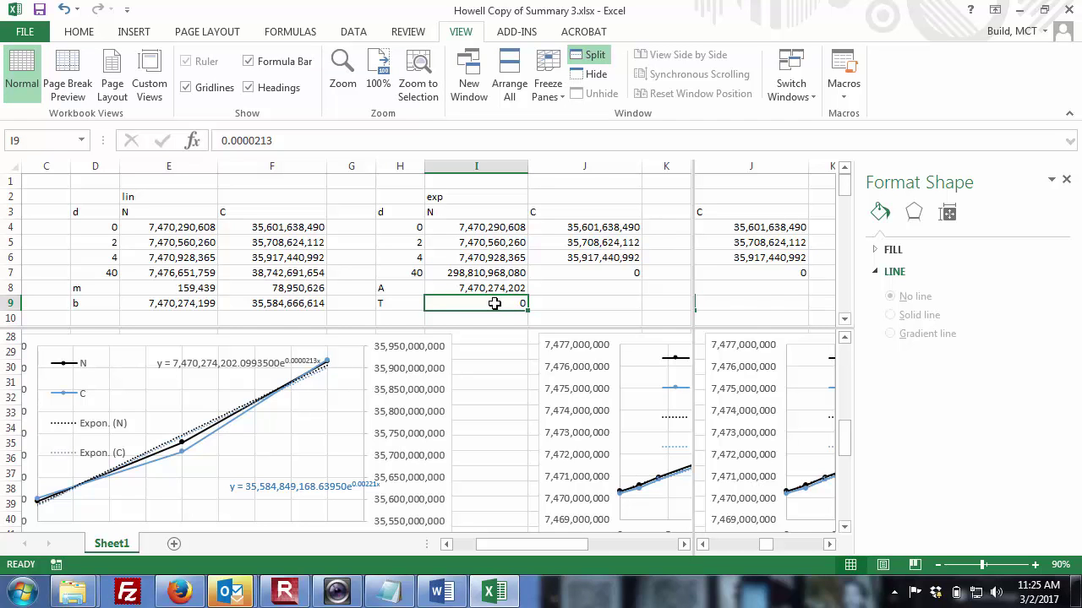
key(ctrl+1)
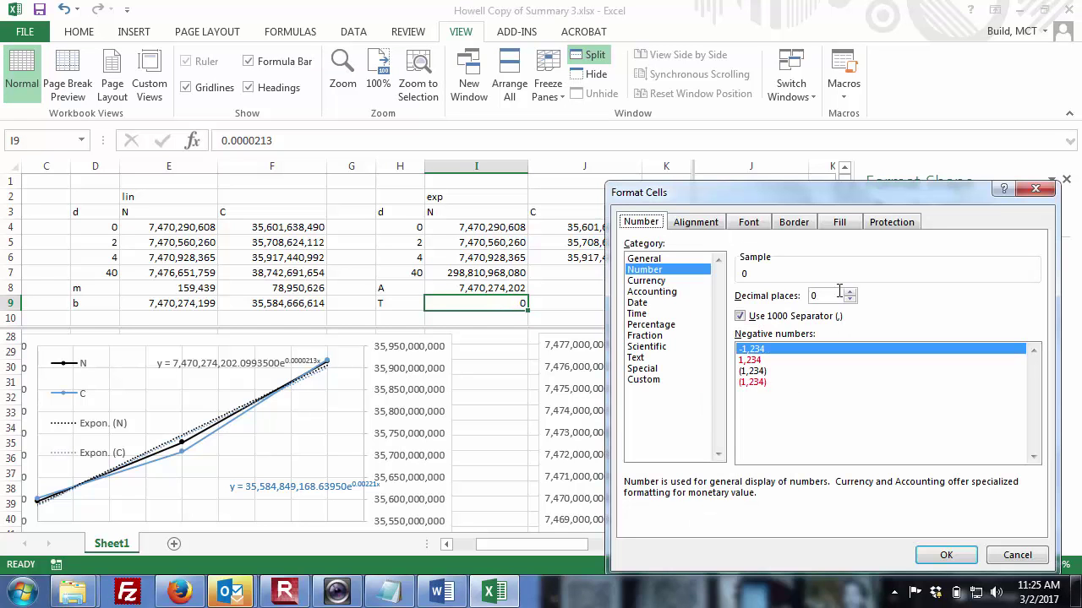
click(849, 292)
click(850, 292)
click(849, 292)
click(849, 292)
click(849, 292)
click(849, 292)
click(849, 292)
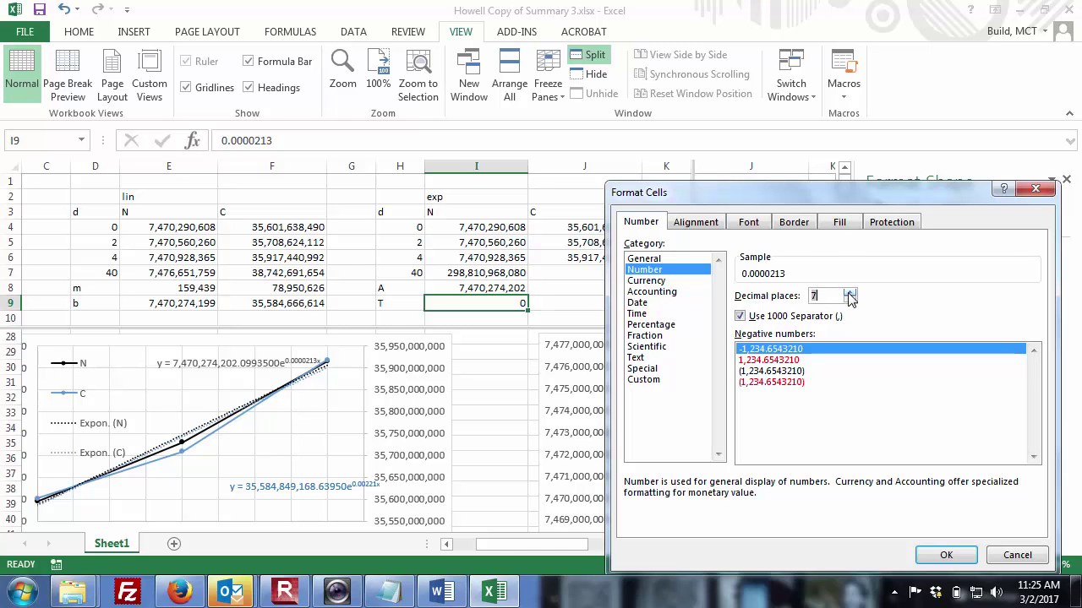
click(944, 560)
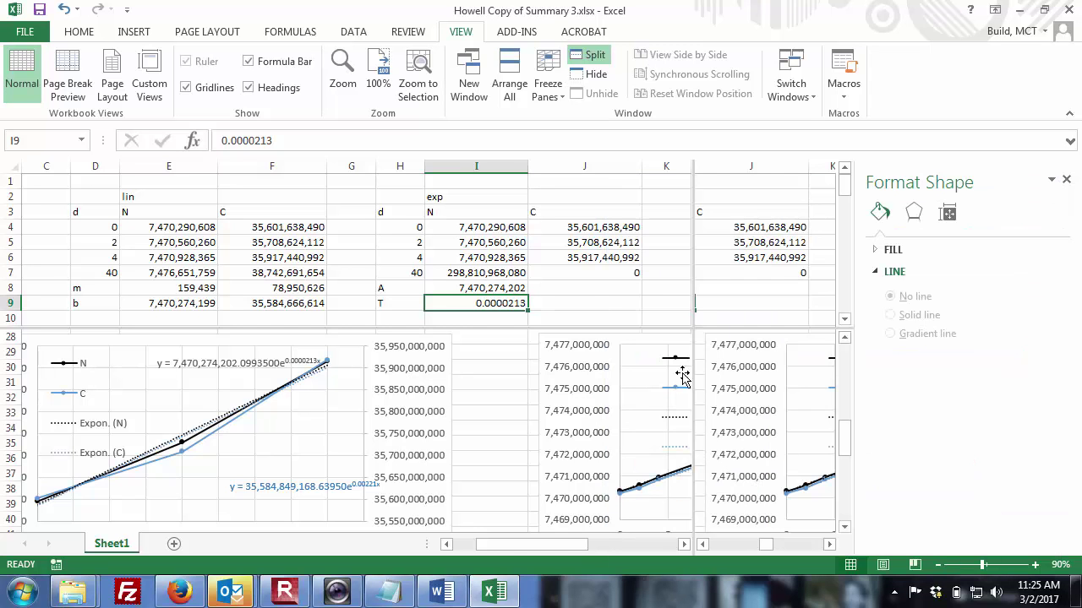
- Replace the day-40 N formula in cell I7 with the exponential model =I8*EXP(I9*H7)
click(609, 294)
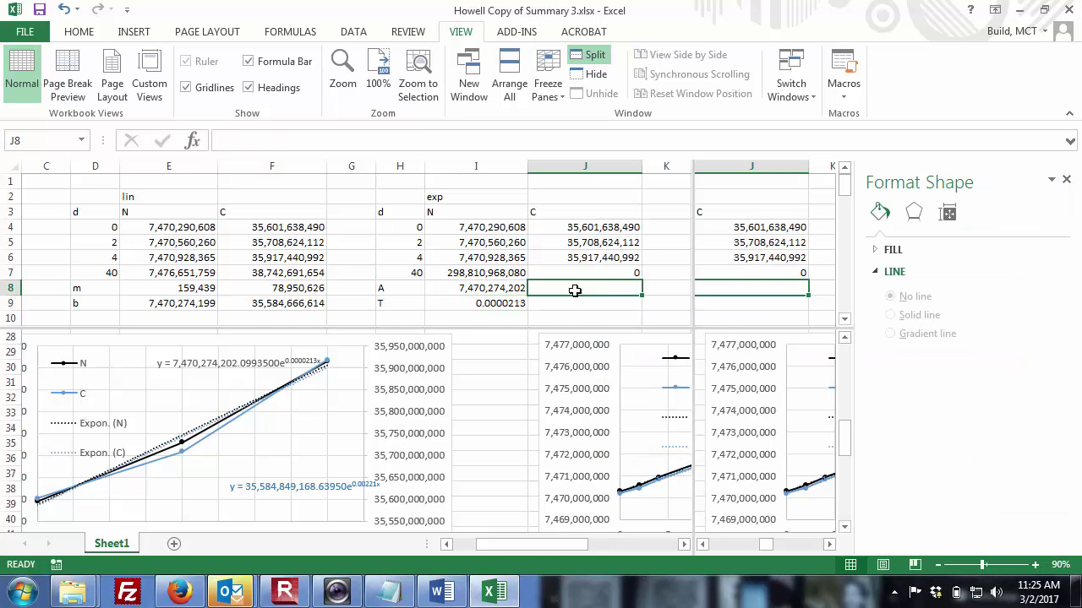
click(507, 274)
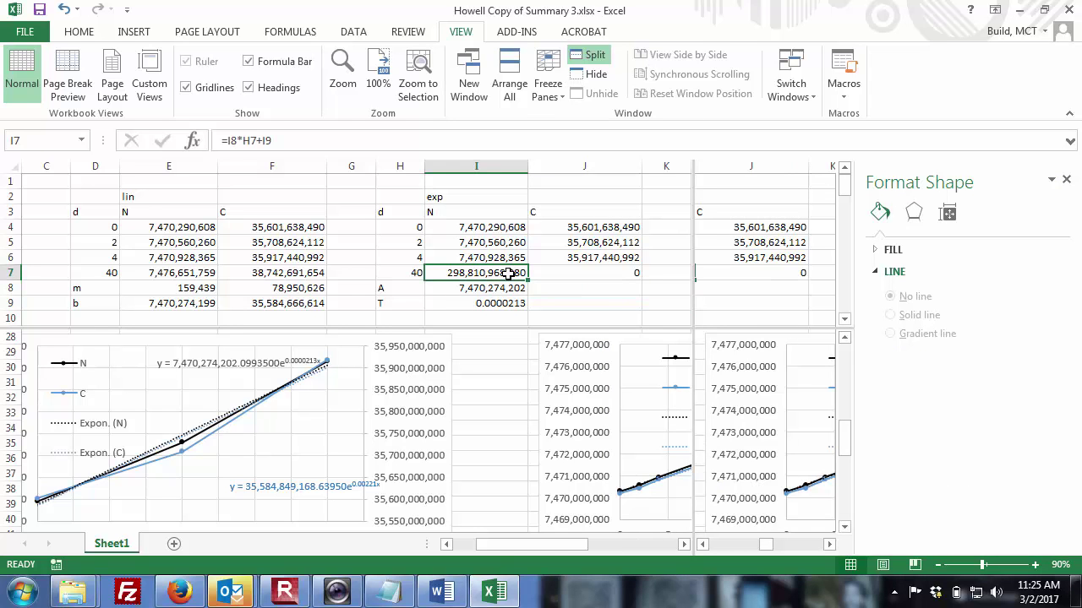
double_click(508, 274)
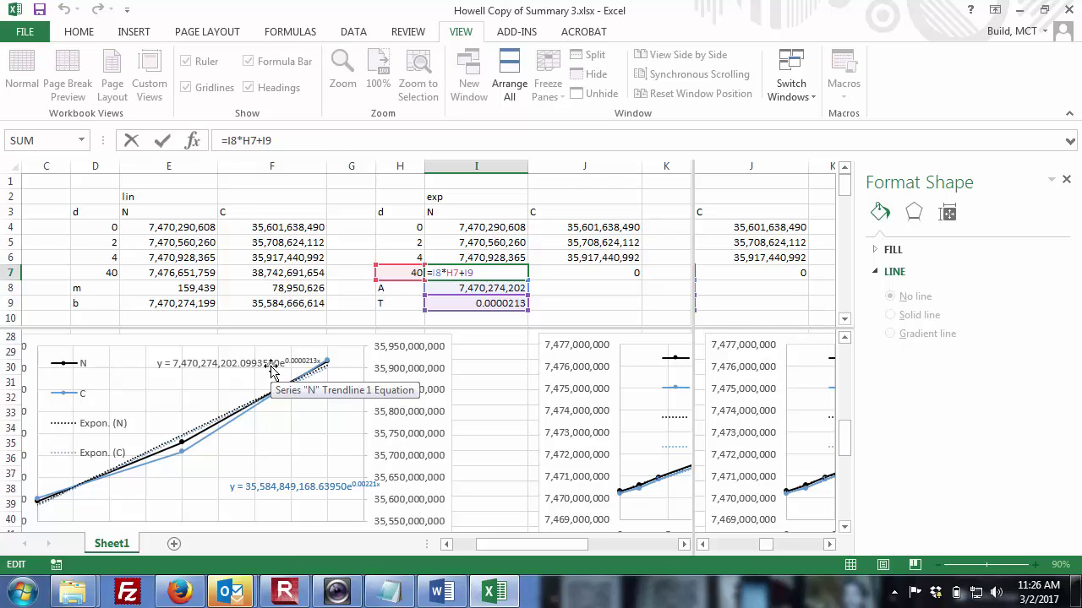
key(BackSpace)
key(BackSpace)
key(BackSpace)
key(BackSpace)
key(BackSpace)
key(BackSpace)
key(BackSpace)
key(BackSpace)
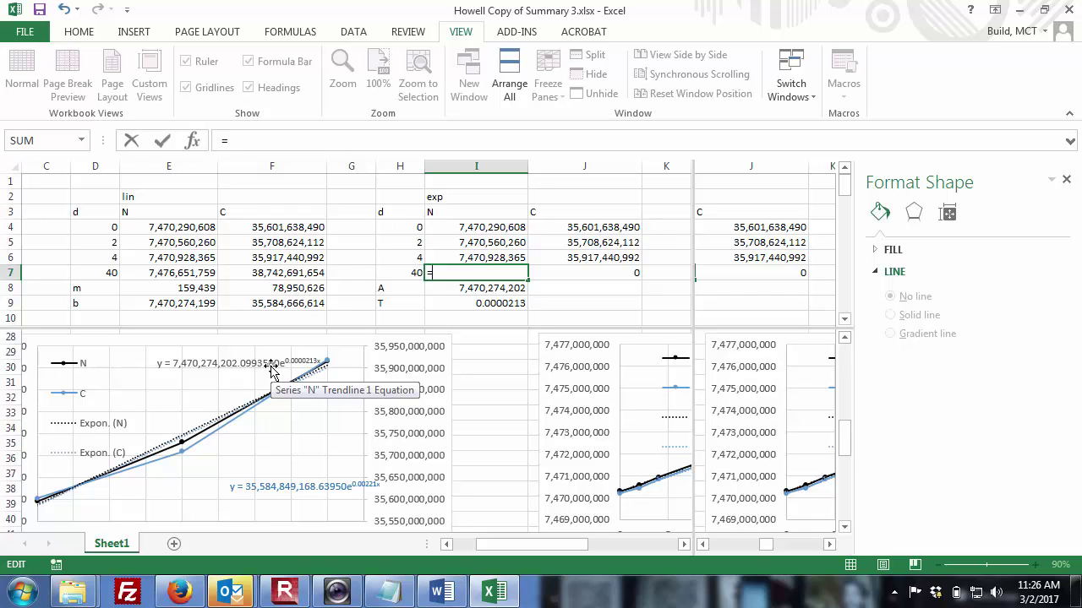
click(498, 290)
text(*exp()
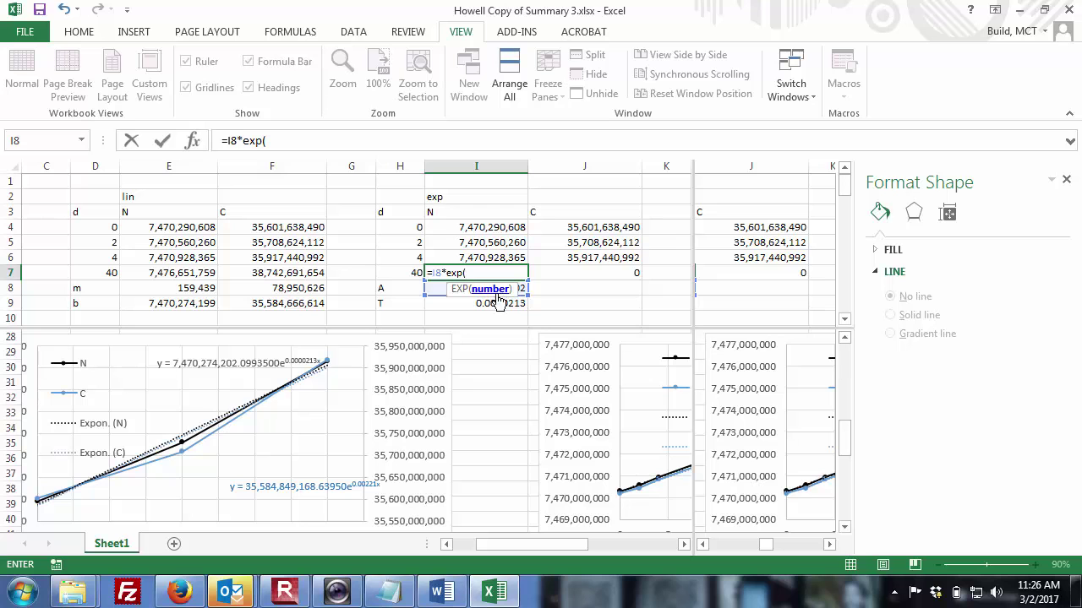
click(492, 304)
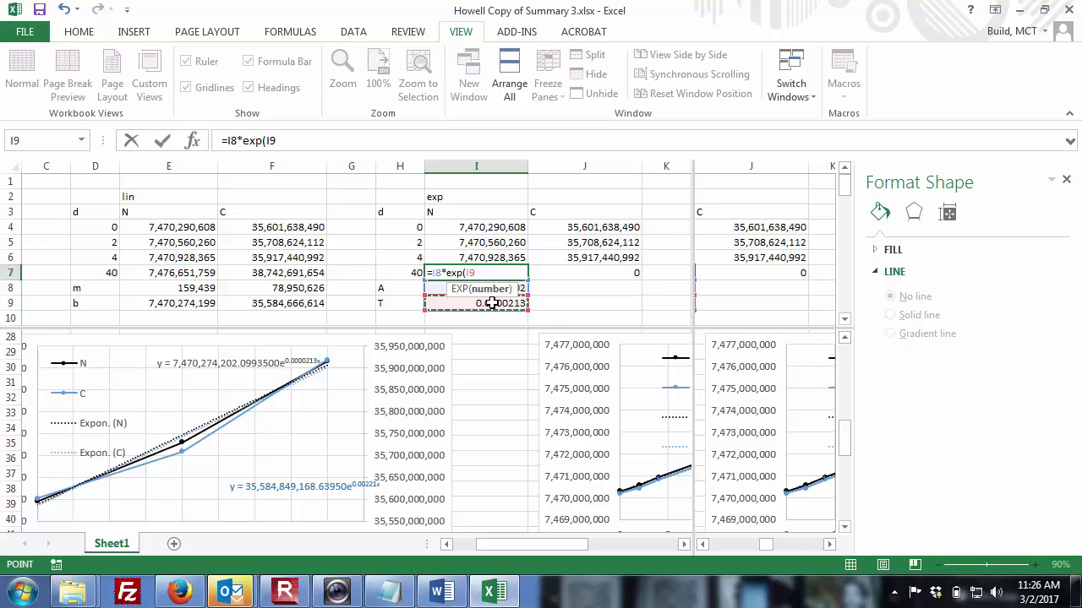
text(*)
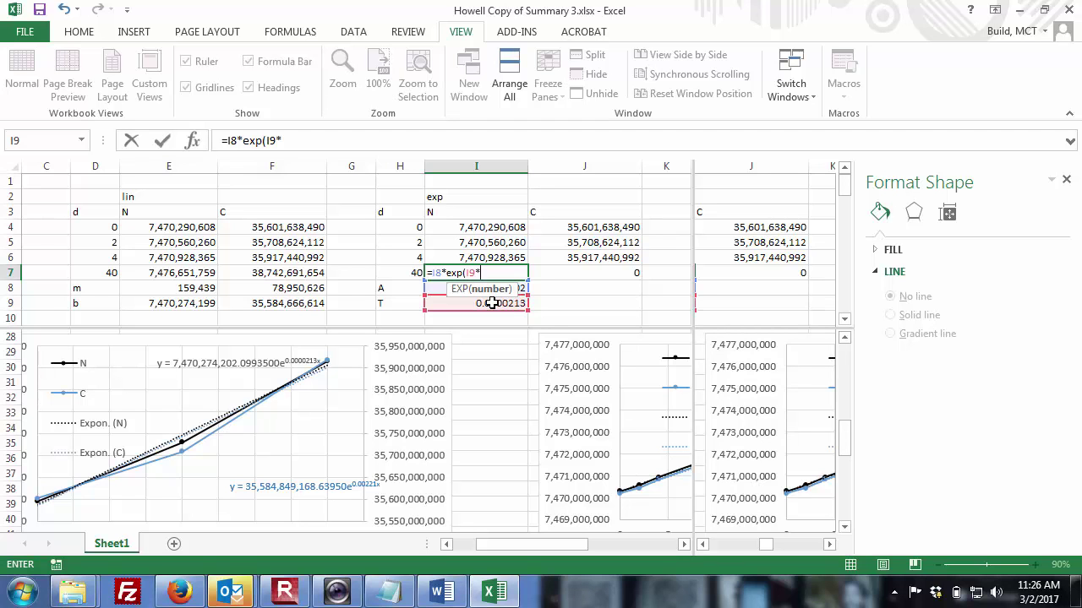
click(413, 273)
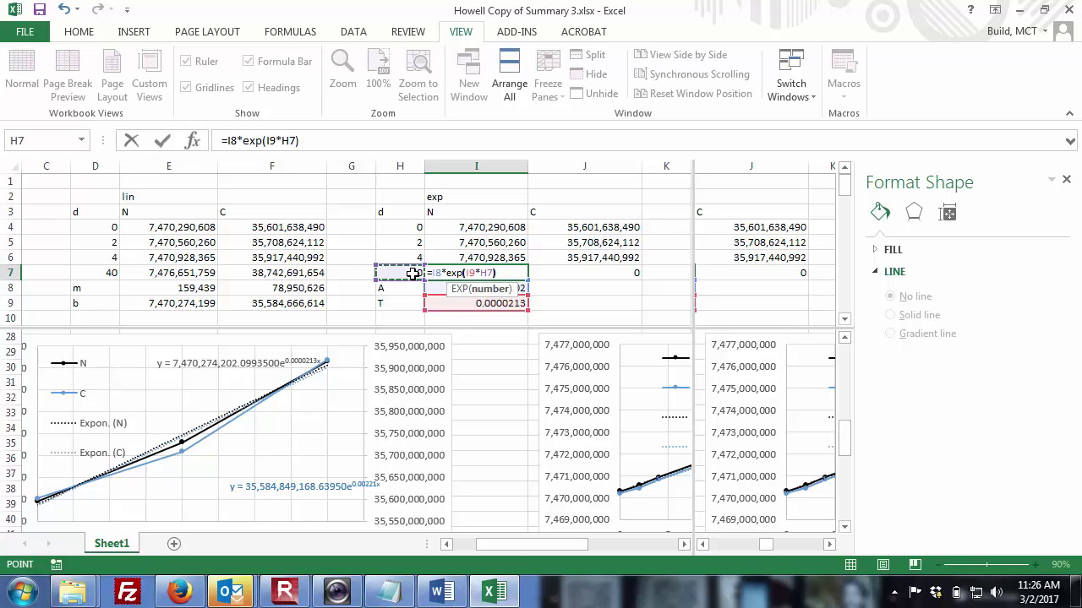
key(Return)
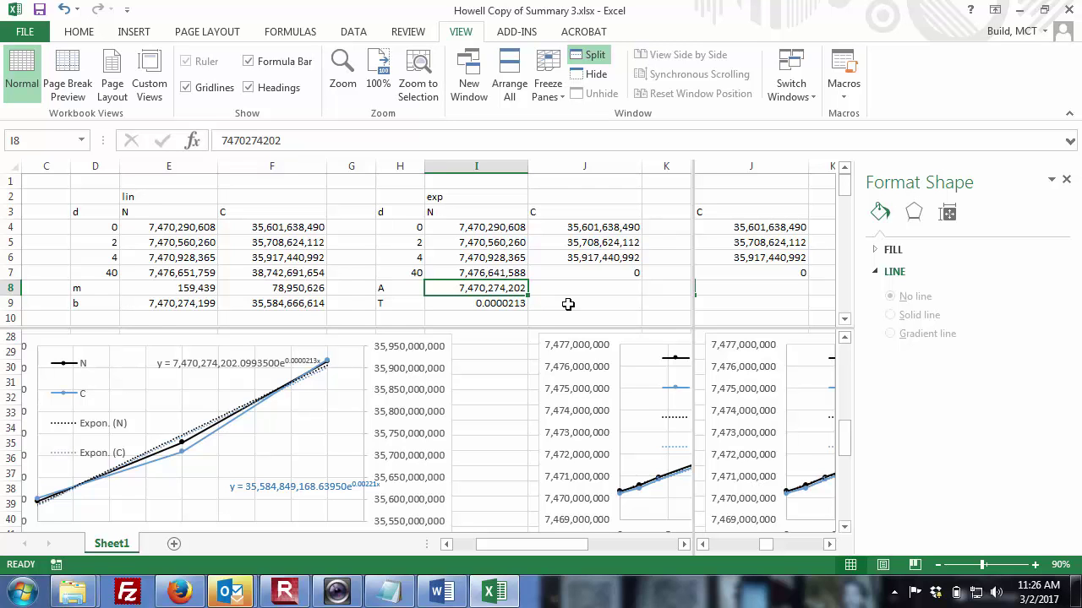
- Review the formula in I7, and begin the A coefficient for C in cell J8 with 35
click(514, 274)
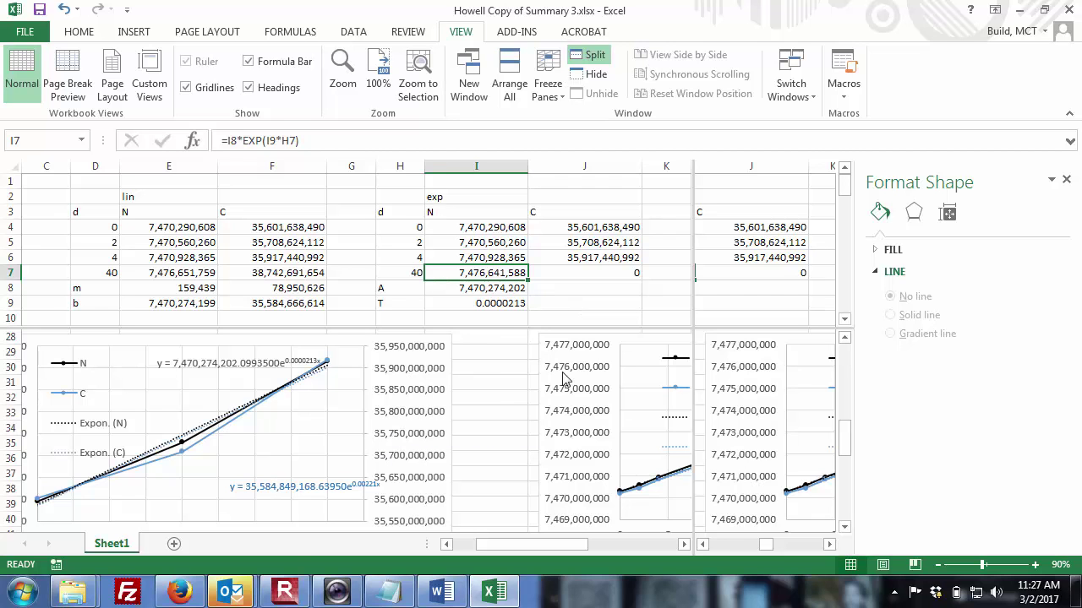
click(578, 290)
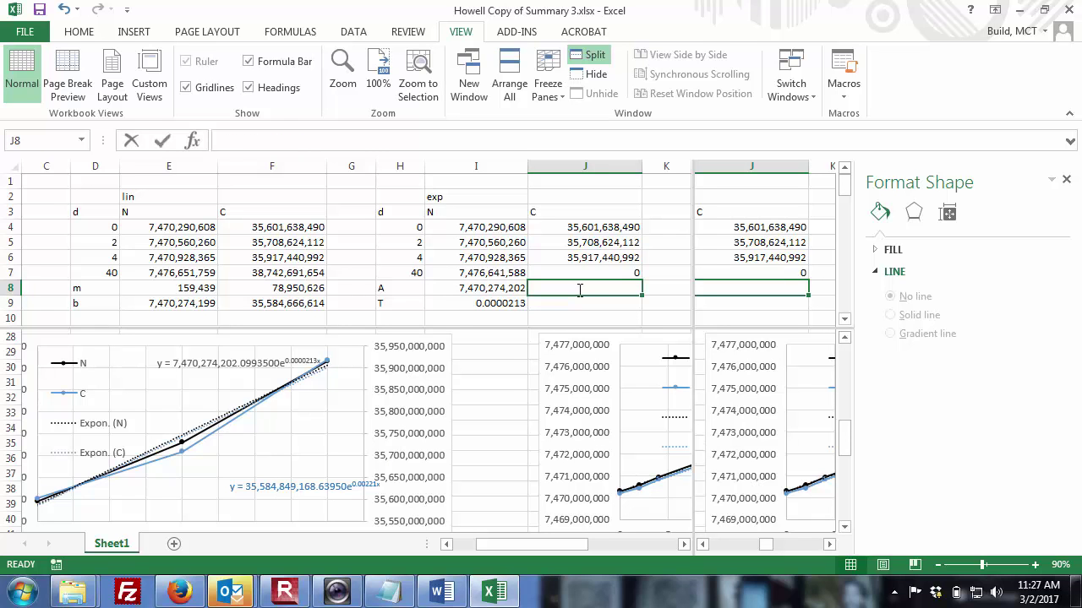
text(35)
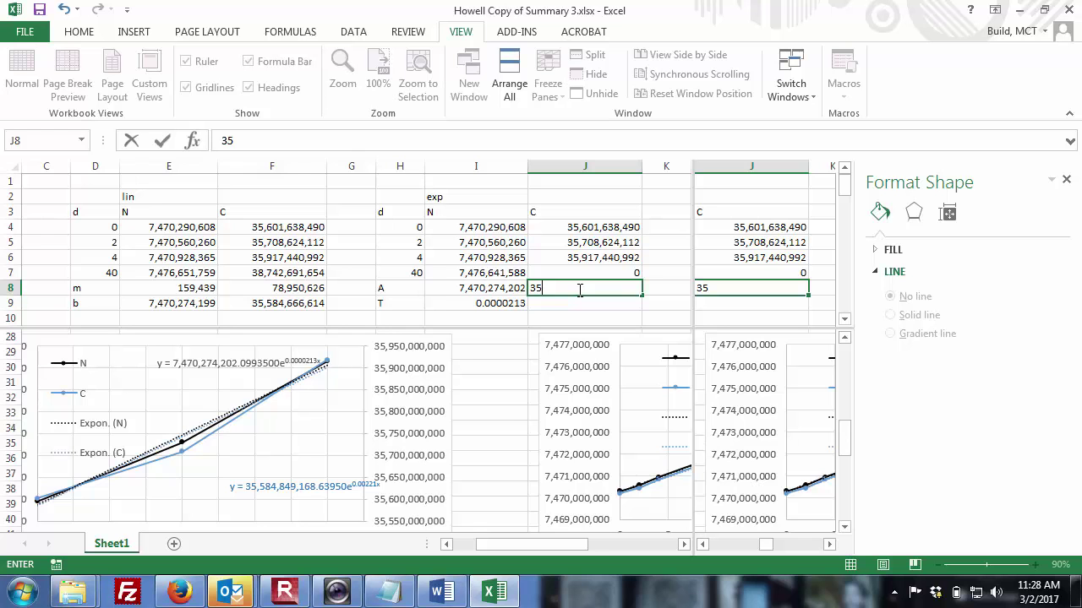
- Switch to Word, create a blank document, and write the exponential equation as "y = A ett"
click(441, 591)
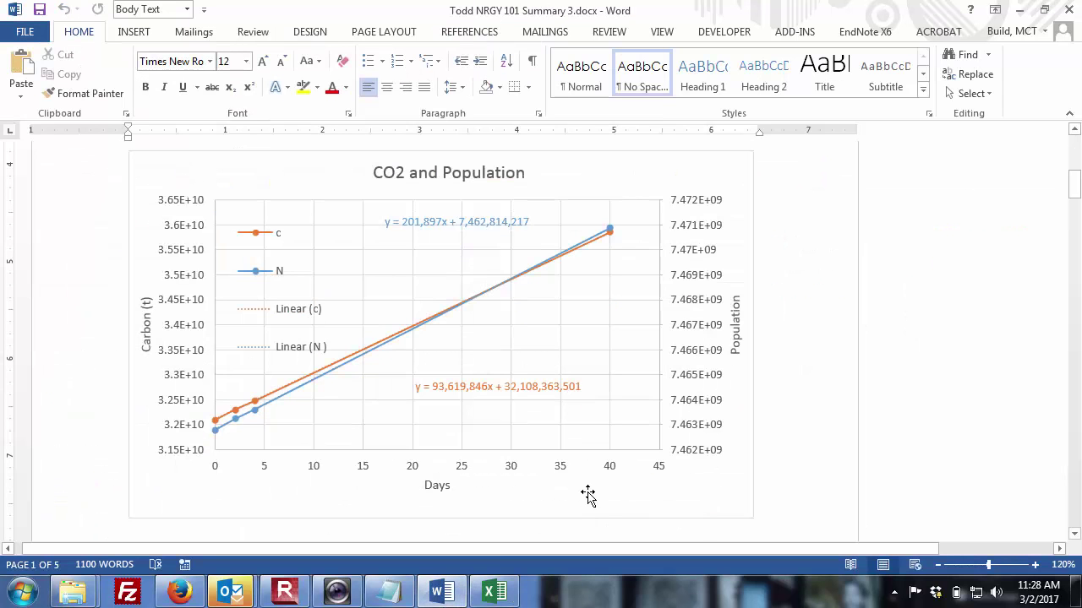
key(ctrl+n)
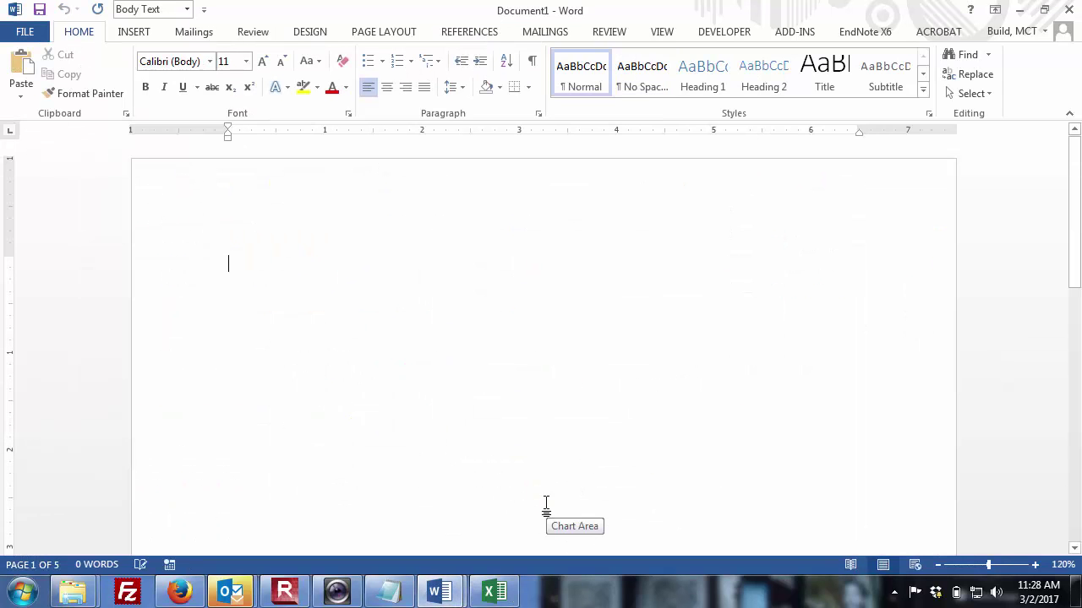
text(y =)
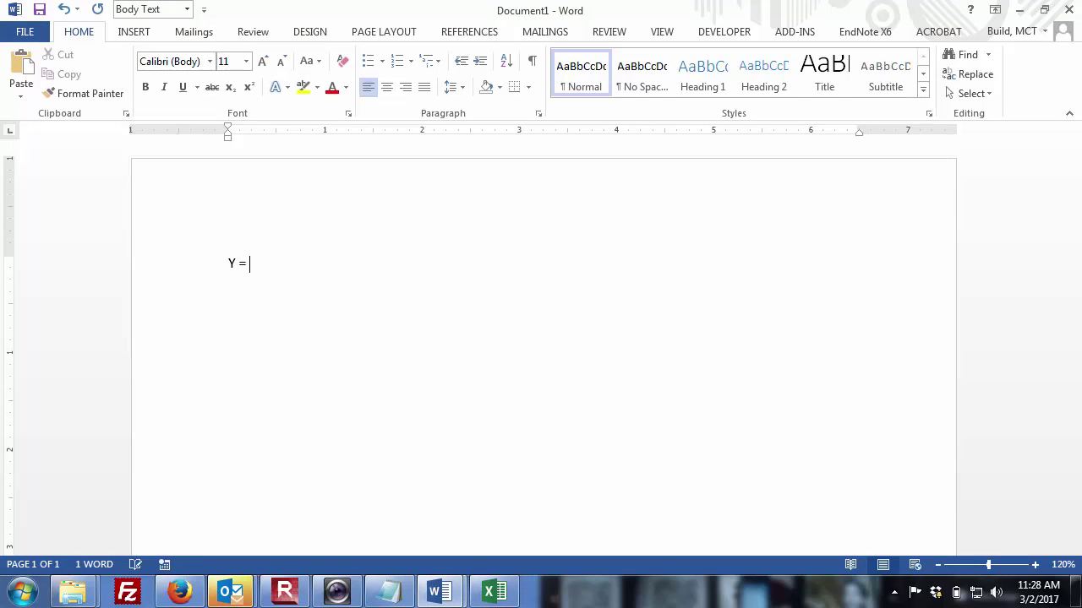
key(ctrl+z)
key(ctrl+z)
text(= )
text(A e)
text(tt)
- Change the first t of the exponent to the Greek letter τ and superscript τt after the e
double_click(271, 267)
key(Left)
key(ctrl+shift+q)
key(shift+Right)
key(ctrl+shift+equal)
key(Right)
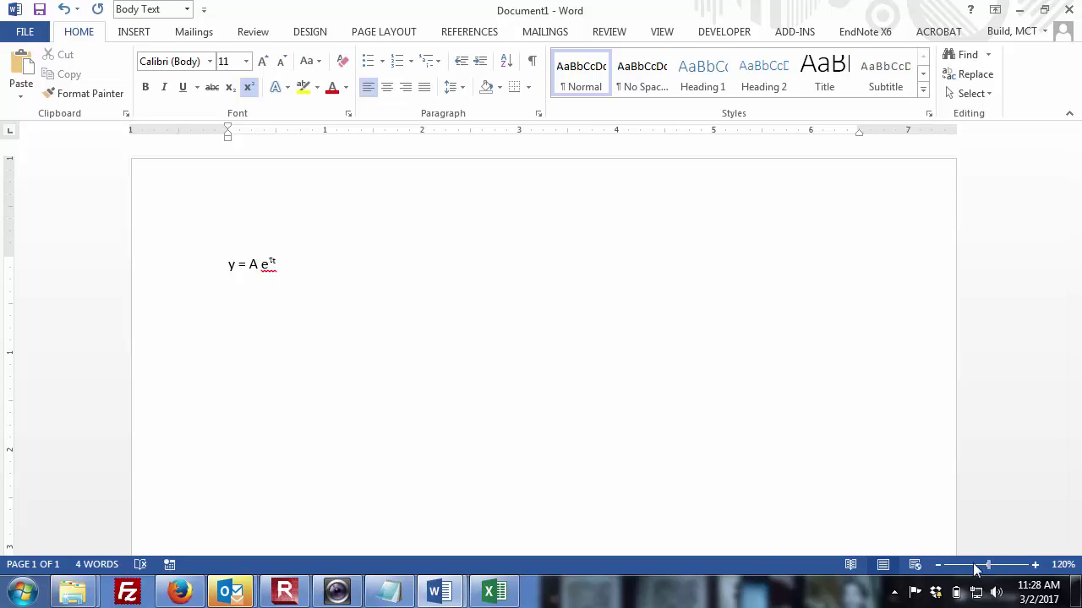
- Enlarge the document view to 180% to show the exponential equation
click(1034, 565)
click(1034, 564)
click(1035, 565)
click(1034, 565)
click(1035, 564)
click(1034, 564)
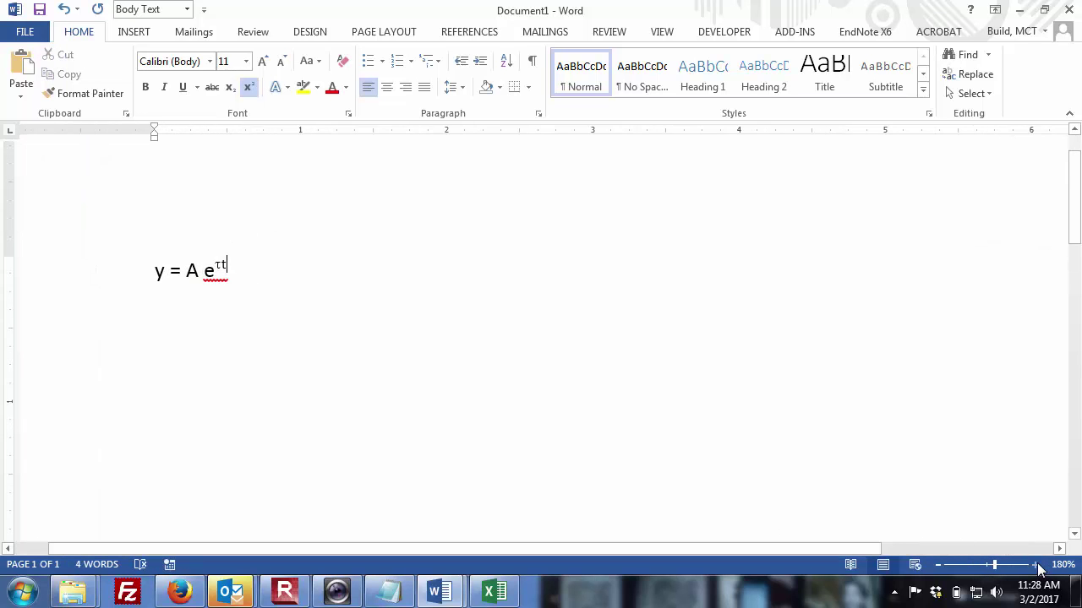
- Enlarge the document view to 200% and check the fonts of the characters in the superscript exponent
click(1034, 564)
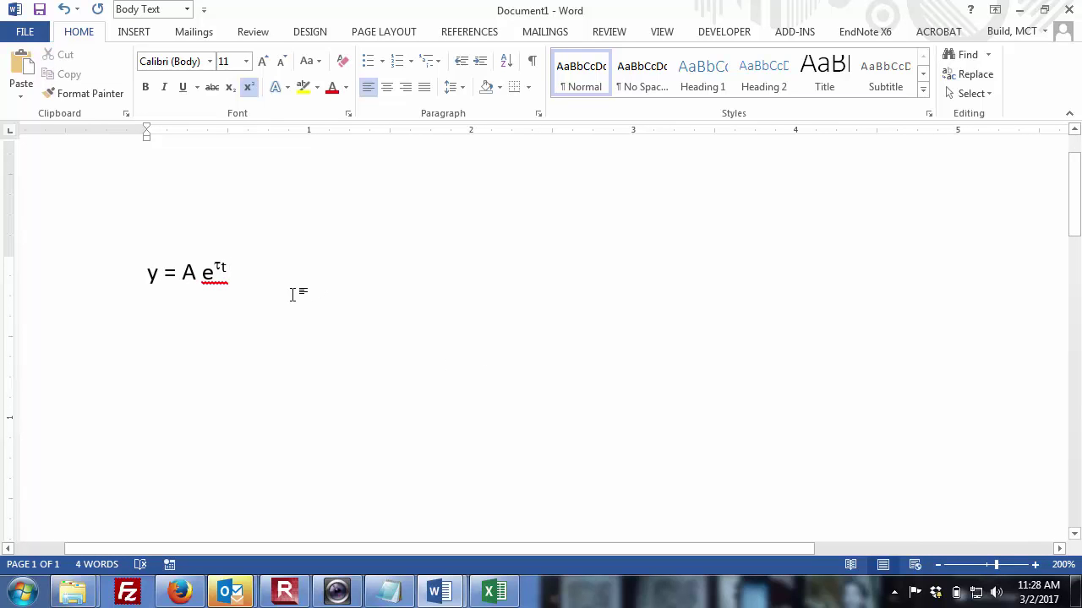
key(Left)
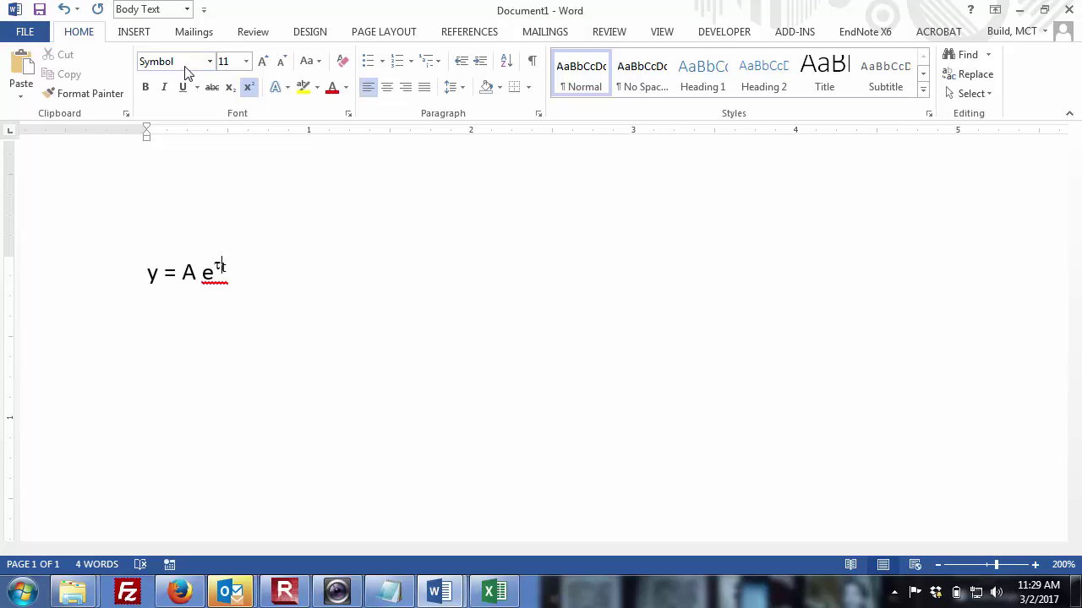
key(Right)
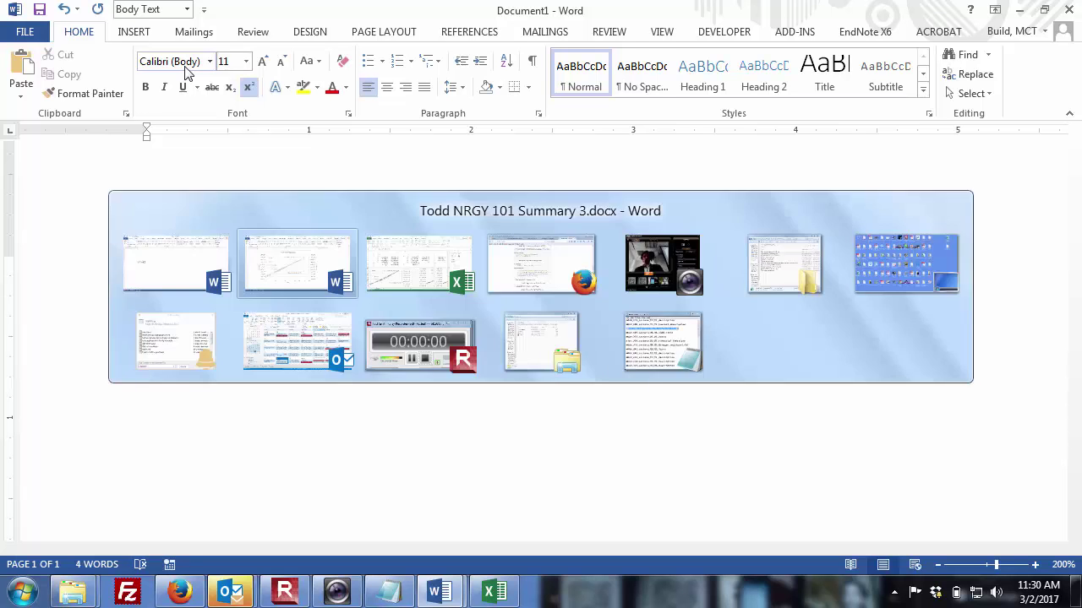
key(alt+Tab)
key(alt+Tab)
key(Tab)
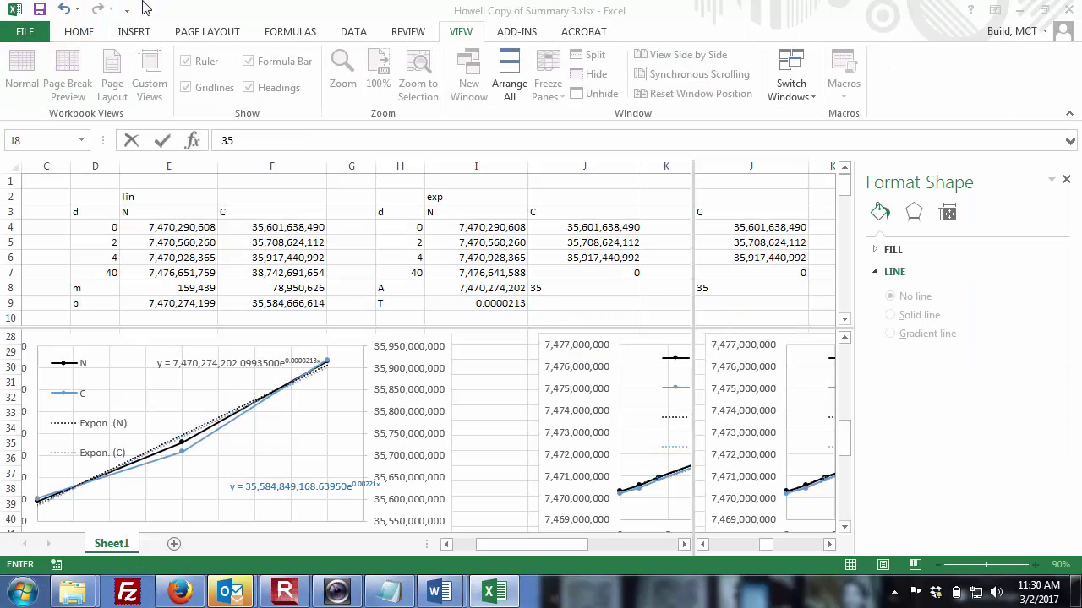
click(414, 237)
drag(414, 237, 594, 253)
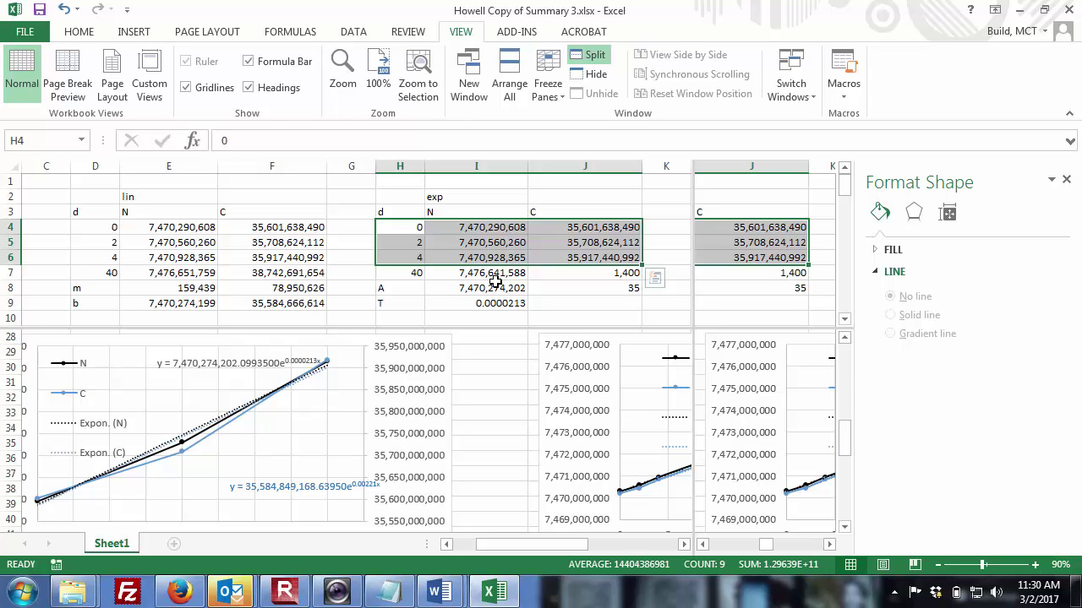
click(598, 289)
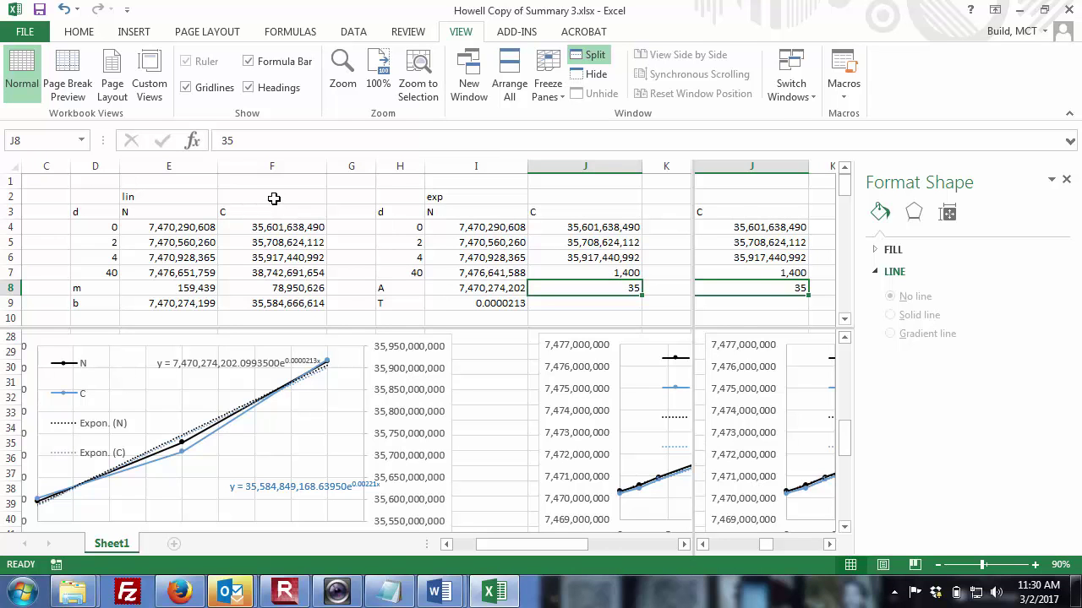
click(258, 147)
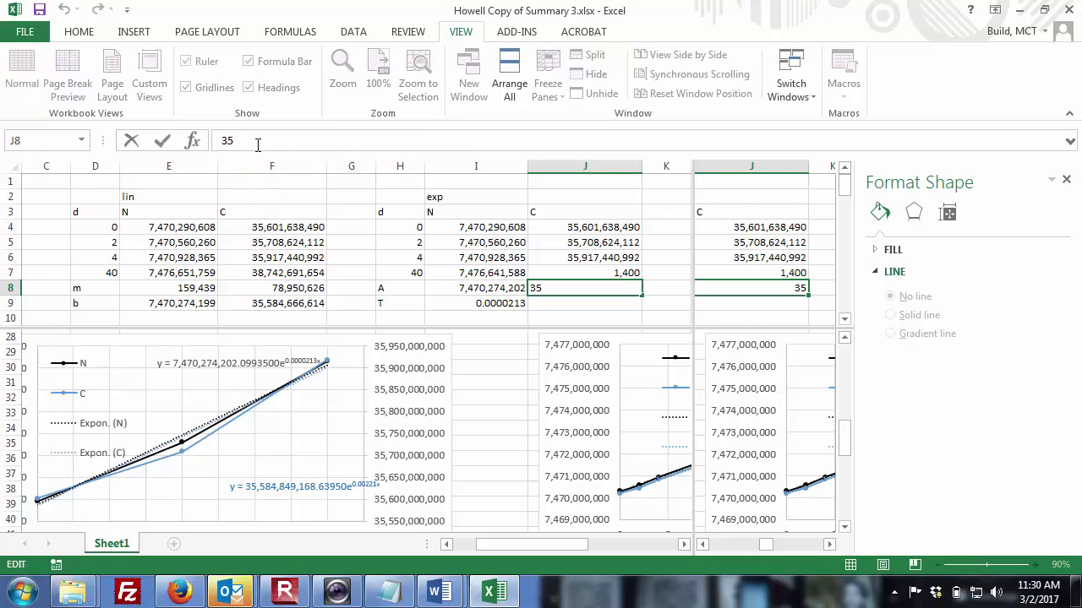
text(584849)
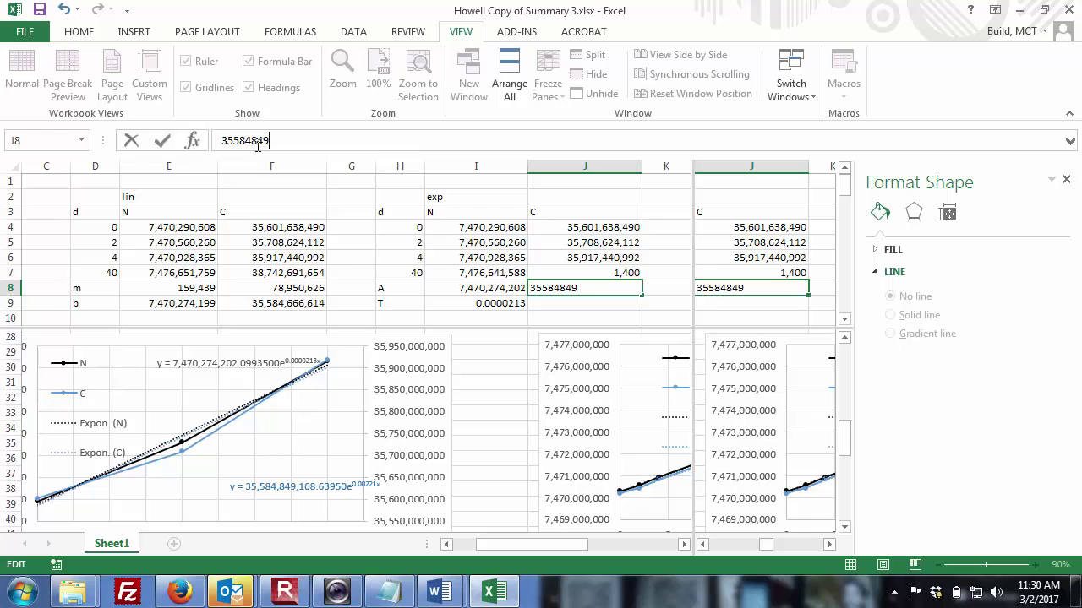
text(168)
key(Return)
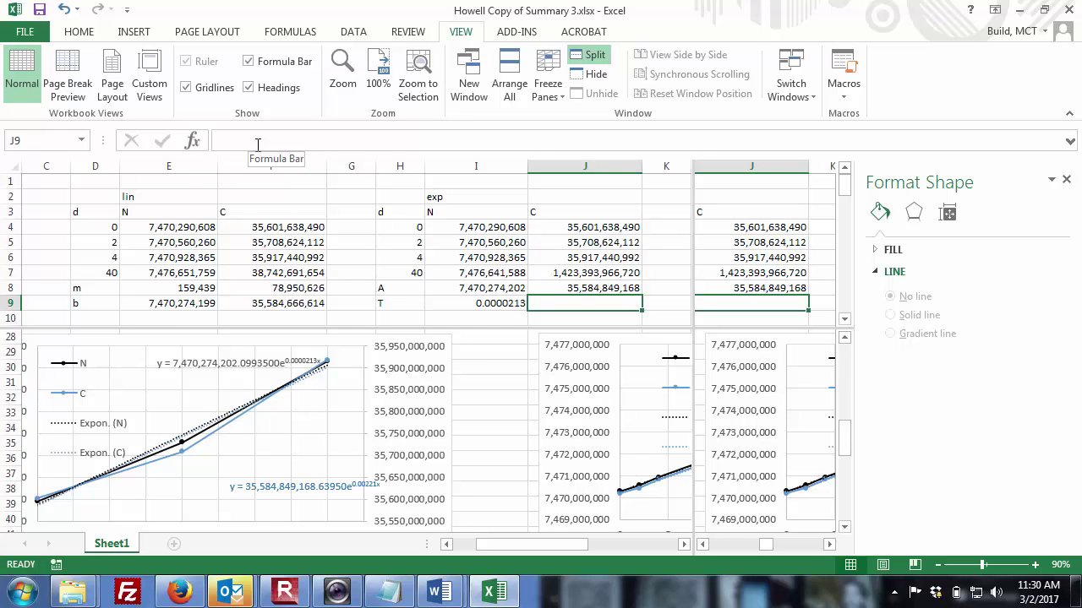
- Enter 0.00221 as the T coefficient for C in cell J9
text(00)
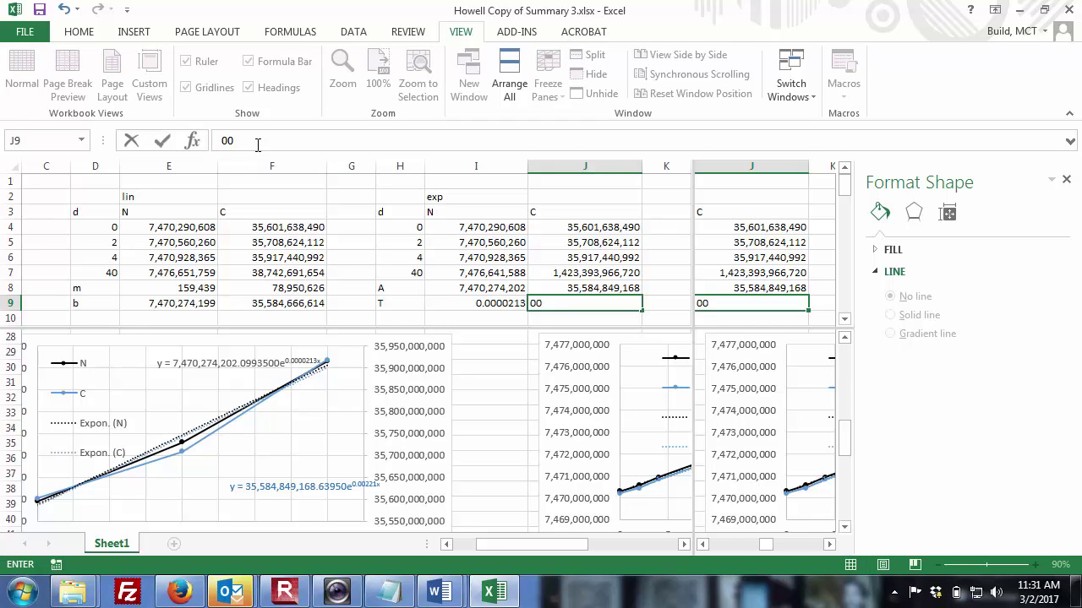
key(BackSpace)
key(BackSpace)
text(.0000213)
key(Return)
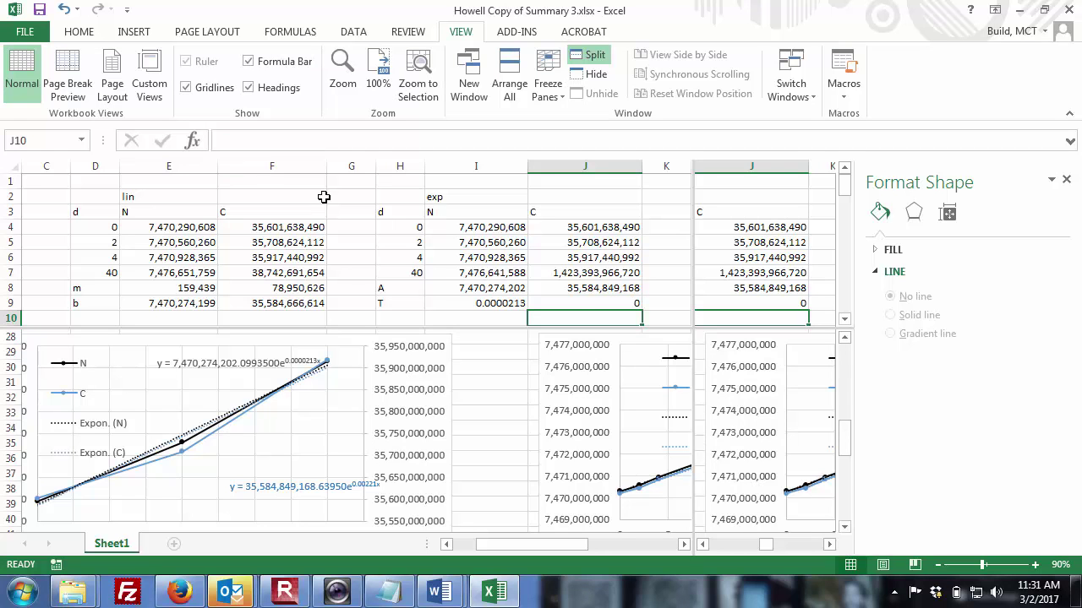
- Format cell J9 as a number with five decimal places
click(574, 304)
key(ctrl+1)
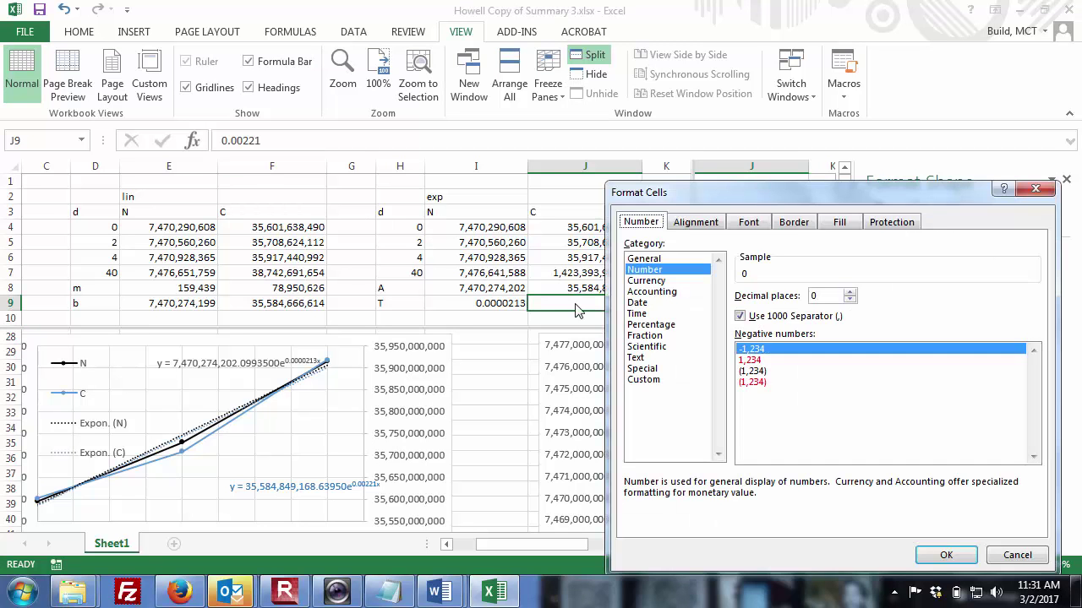
click(849, 293)
click(849, 292)
click(849, 292)
click(849, 293)
click(849, 292)
click(943, 556)
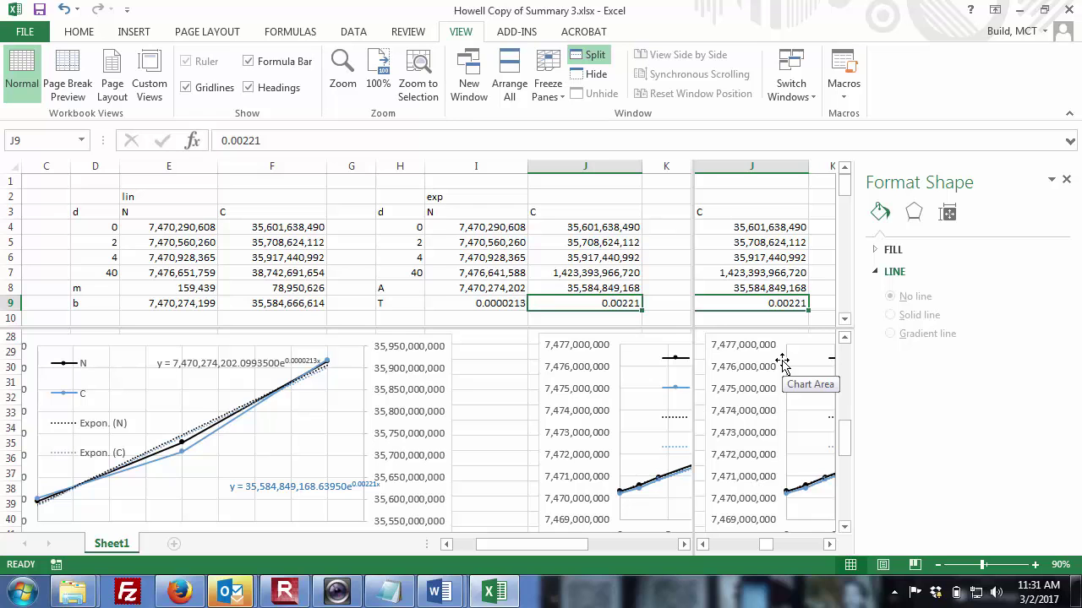
- Review the N and C data in E4:F6, the chart's exponential trendline, coefficient J8 and the formula in I7
click(135, 229)
drag(135, 229, 246, 254)
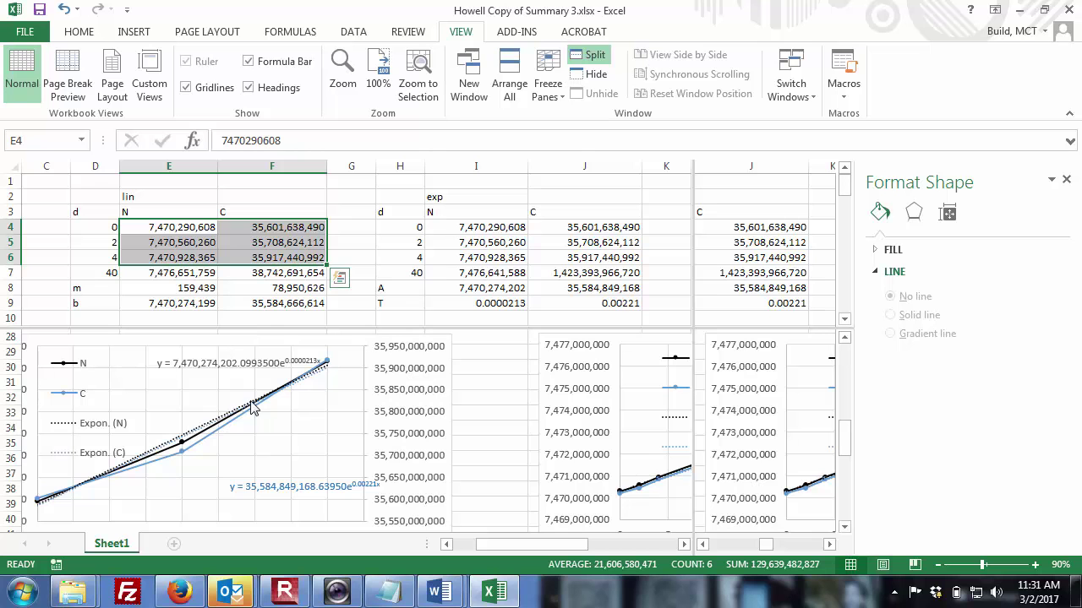
click(212, 431)
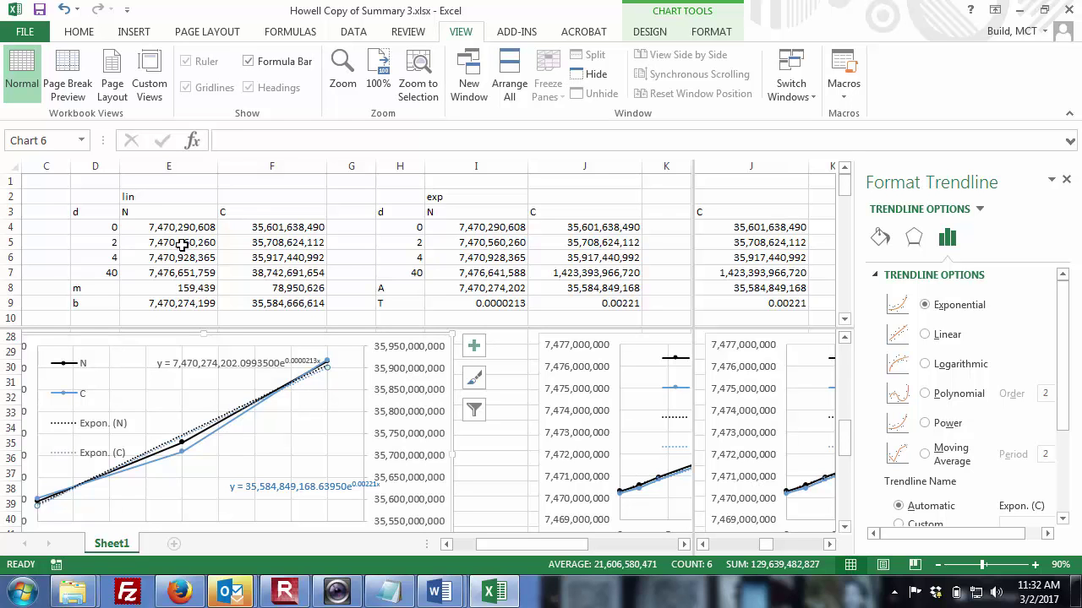
click(595, 289)
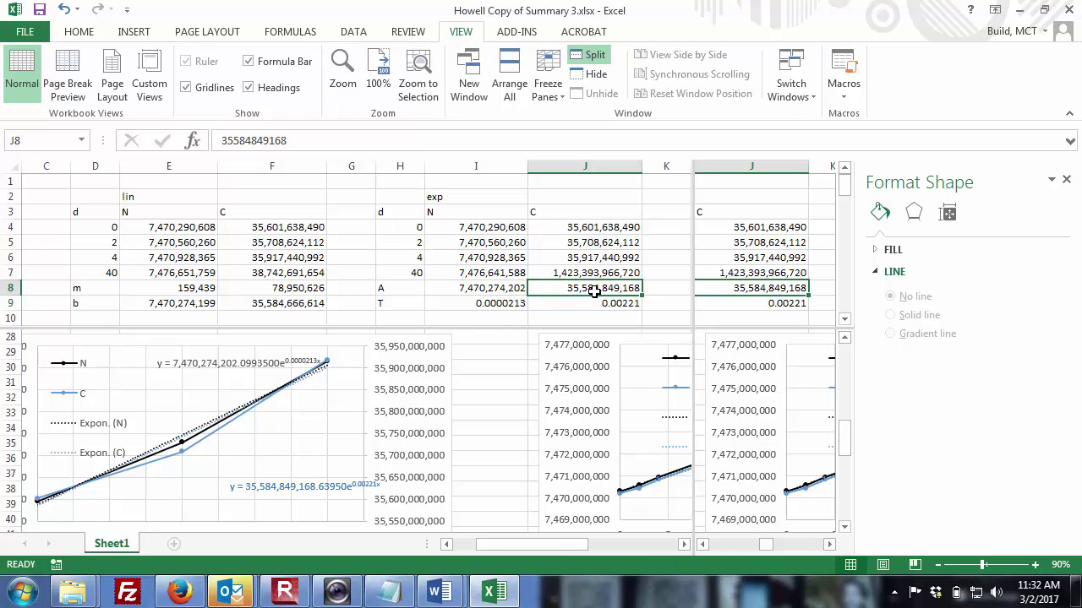
click(514, 272)
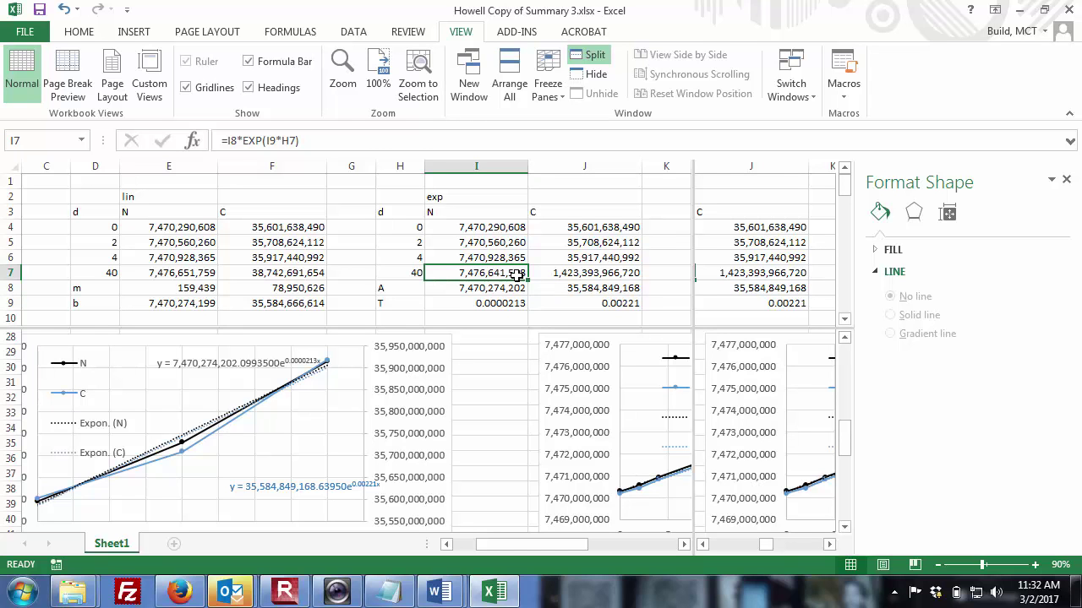
double_click(516, 275)
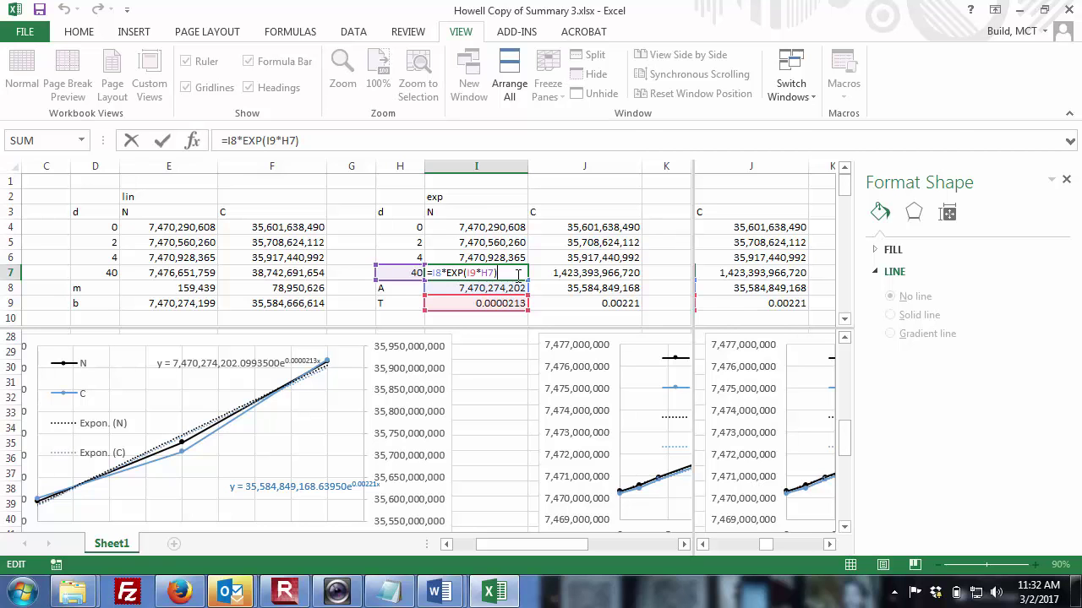
- Switch to the Word document and examine each part of the equation y = A eτt, including its superscript exponent
key(alt+Tab)
key(alt+Tab)
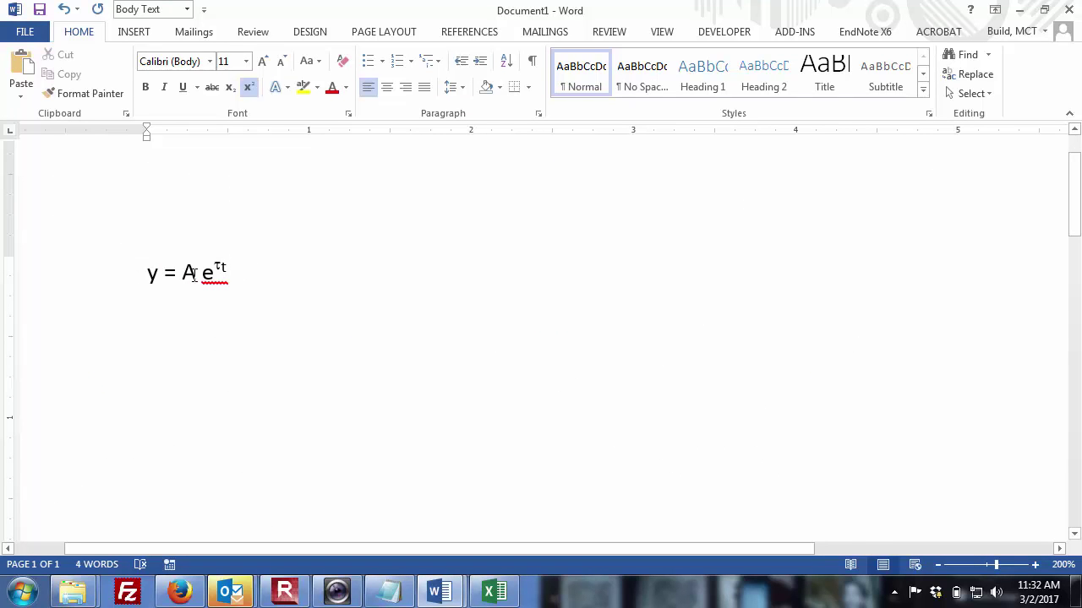
key(Left)
key(Left)
key(Right)
key(Right)
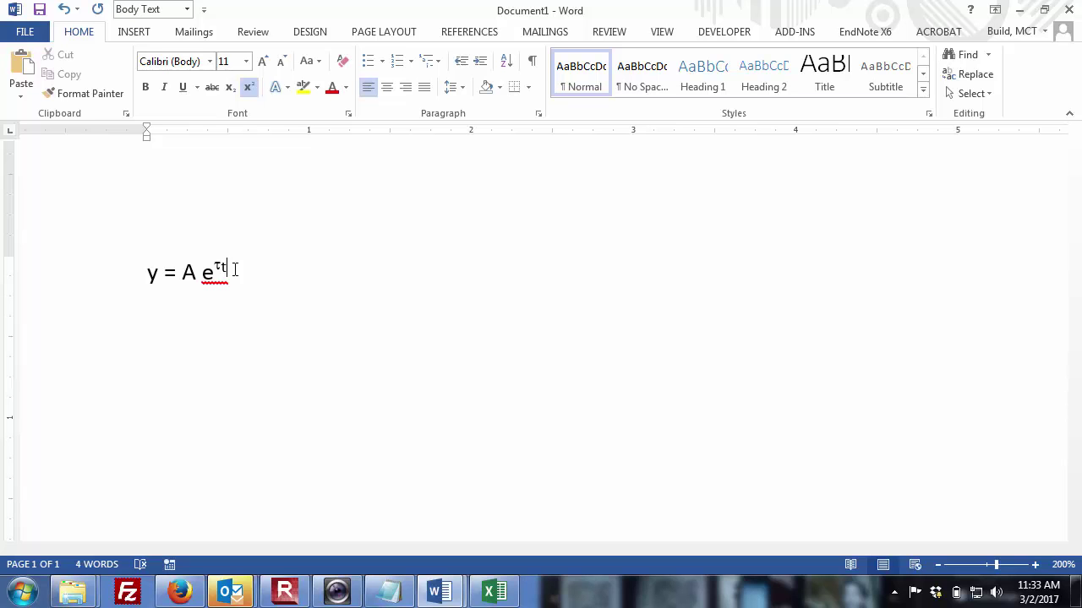
key(shift+Left)
key(shift+Left)
key(shift+Left)
key(shift+Right)
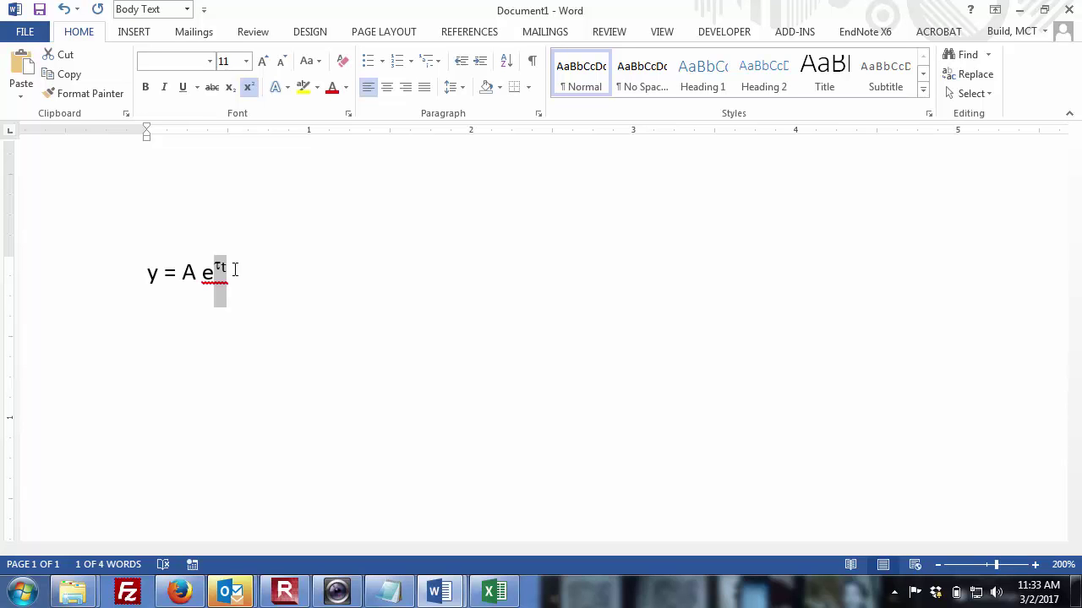
key(Left)
key(Left)
key(Left)
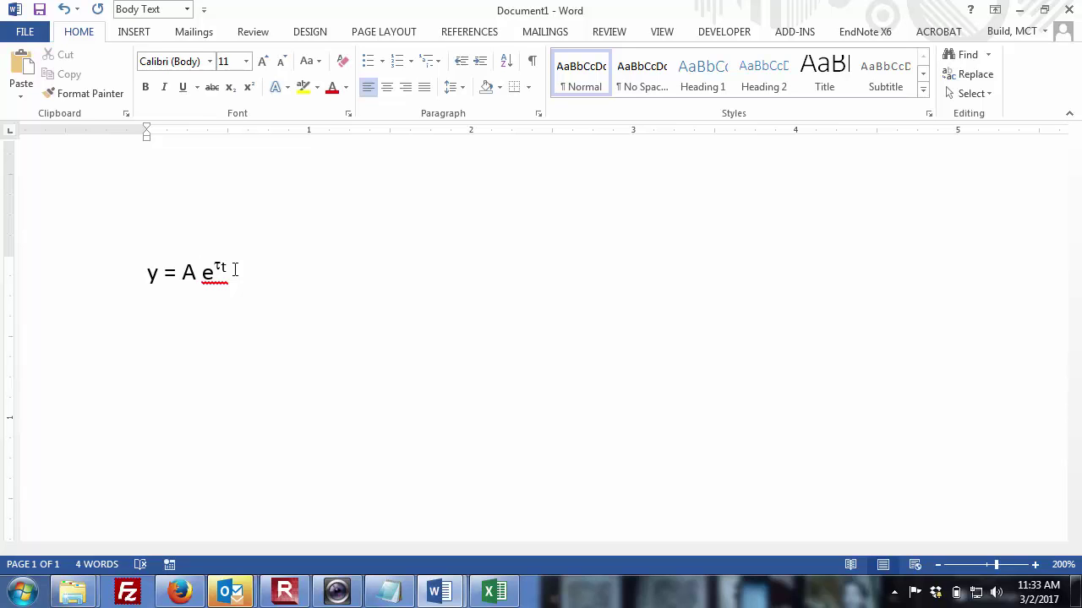
key(Right)
key(Right)
key(Right)
key(Right)
key(Left)
key(Left)
- Return to Excel and lock the column of the H7 reference in cell I7, making the formula =I8*EXP(I9*$H7)
key(alt+Tab)
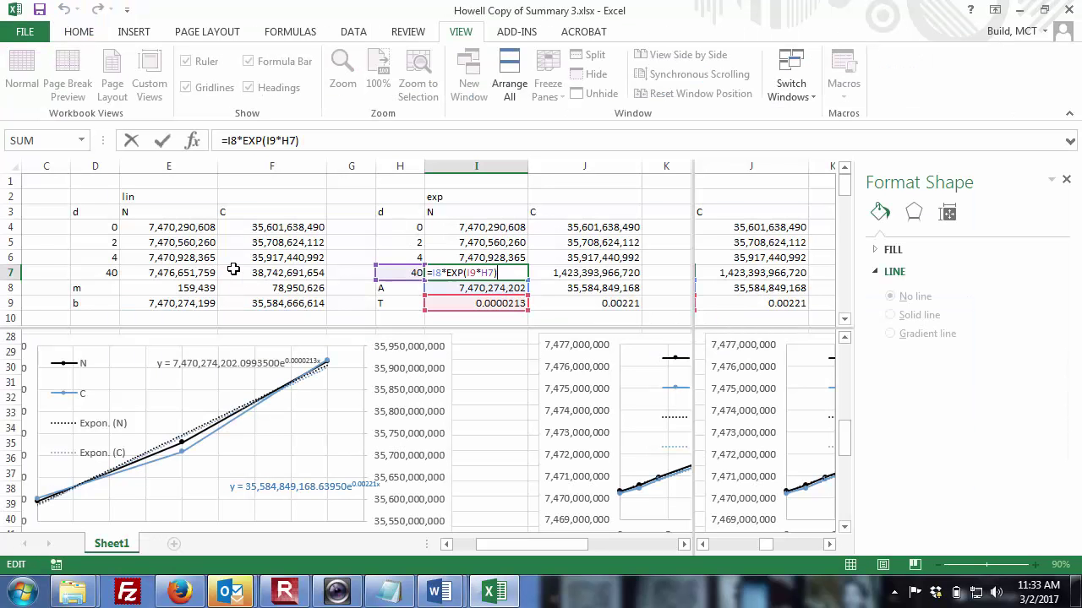
key(Return)
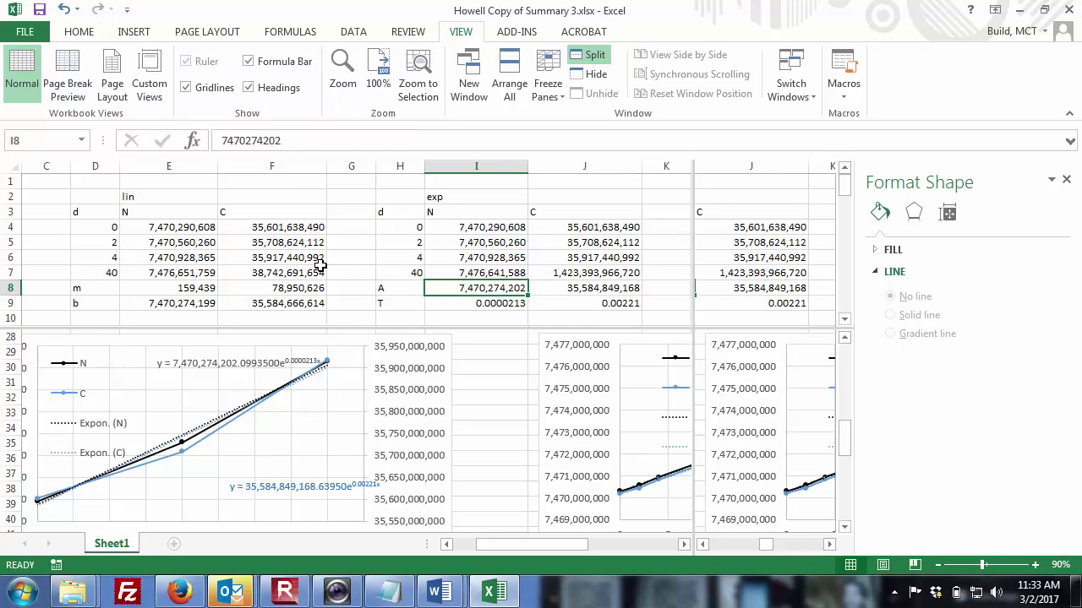
key(Up)
key(Right)
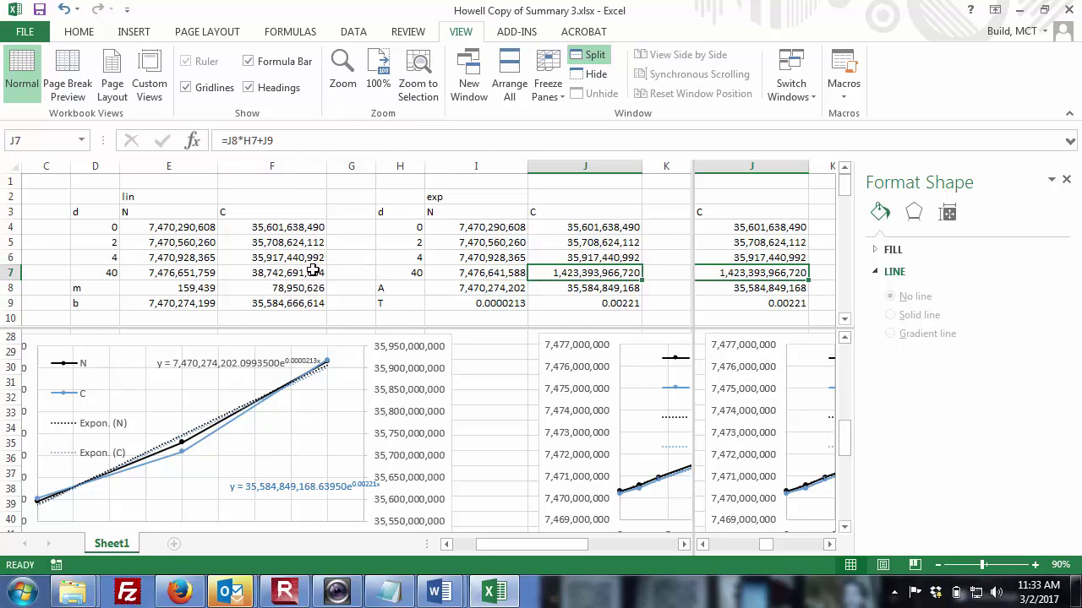
key(Left)
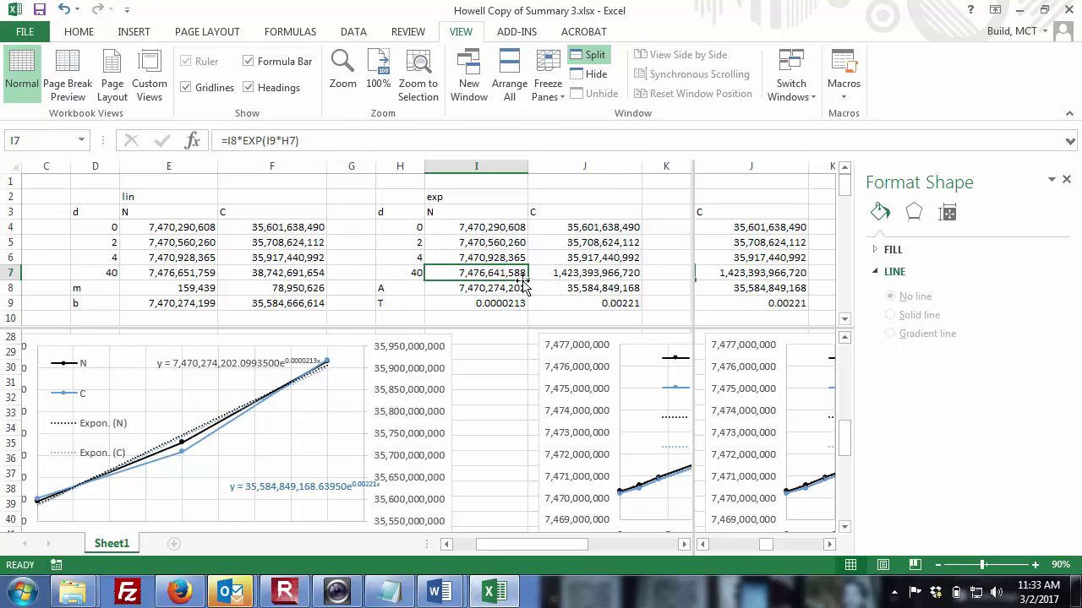
drag(527, 280, 530, 281)
double_click(494, 276)
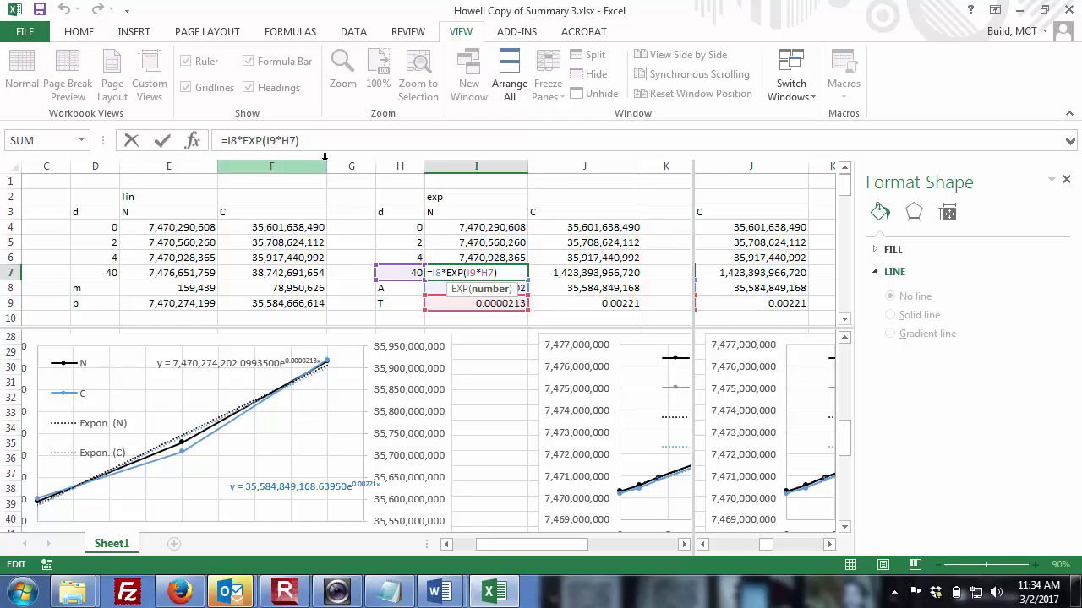
click(284, 141)
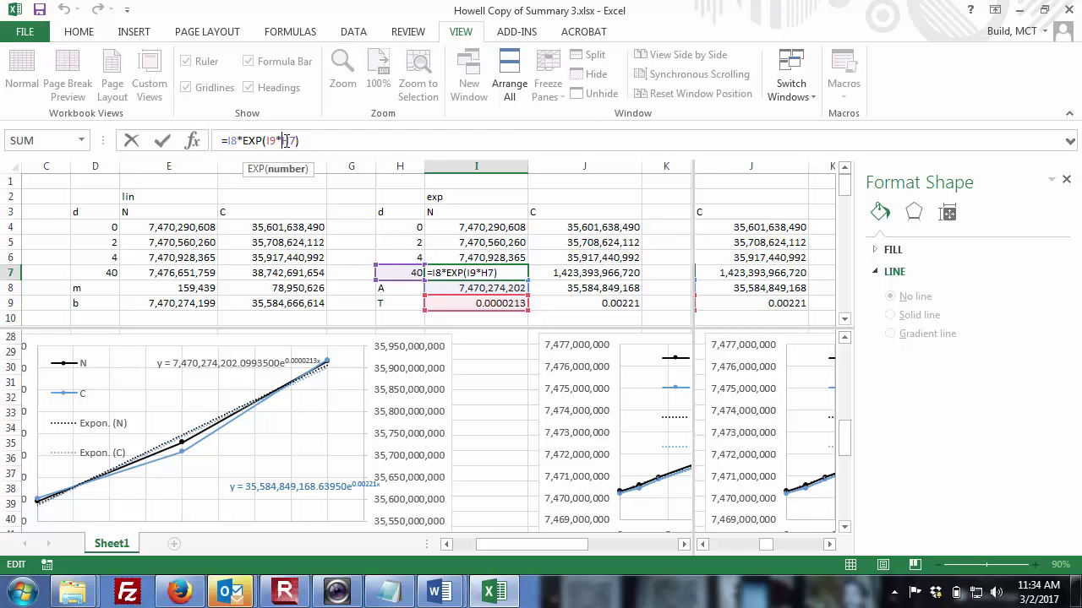
text($)
key(Return)
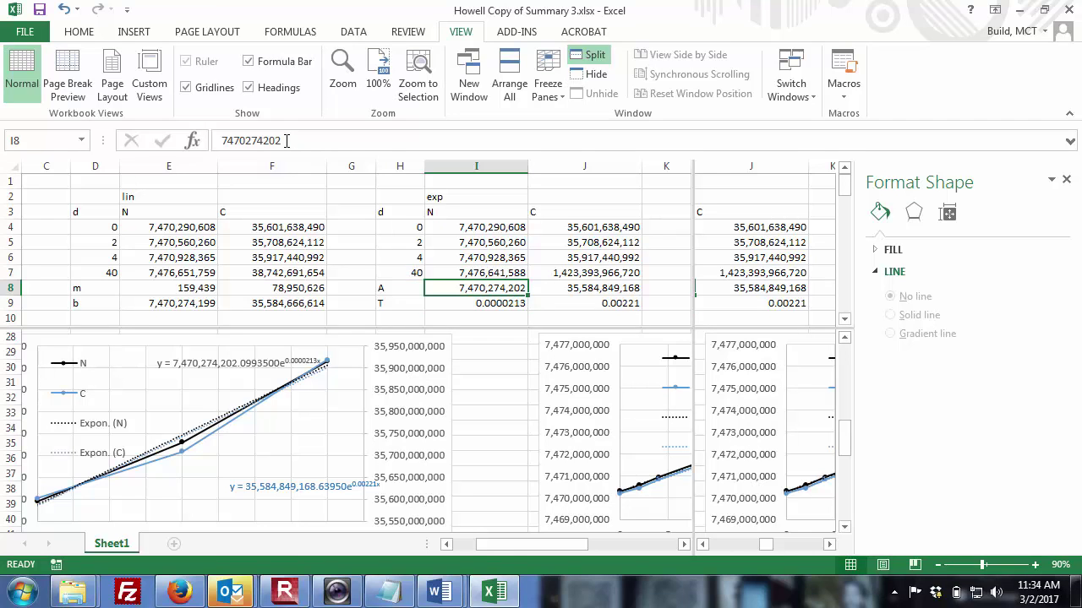
- Fill the exponential formula from I7 across to J7 and review the cell references in both formulas
click(453, 276)
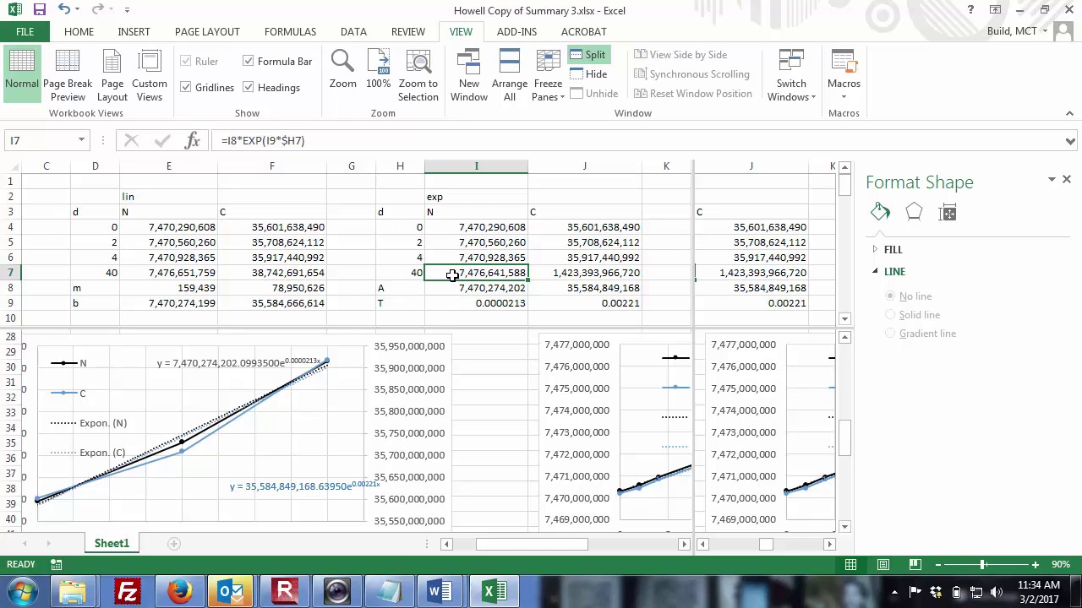
drag(527, 279, 608, 284)
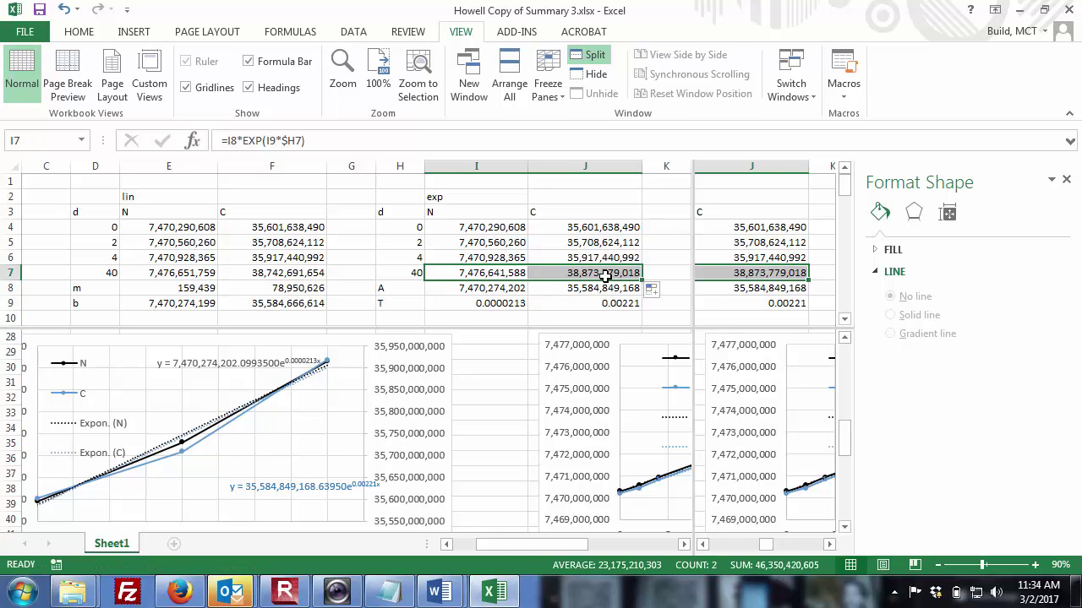
double_click(607, 275)
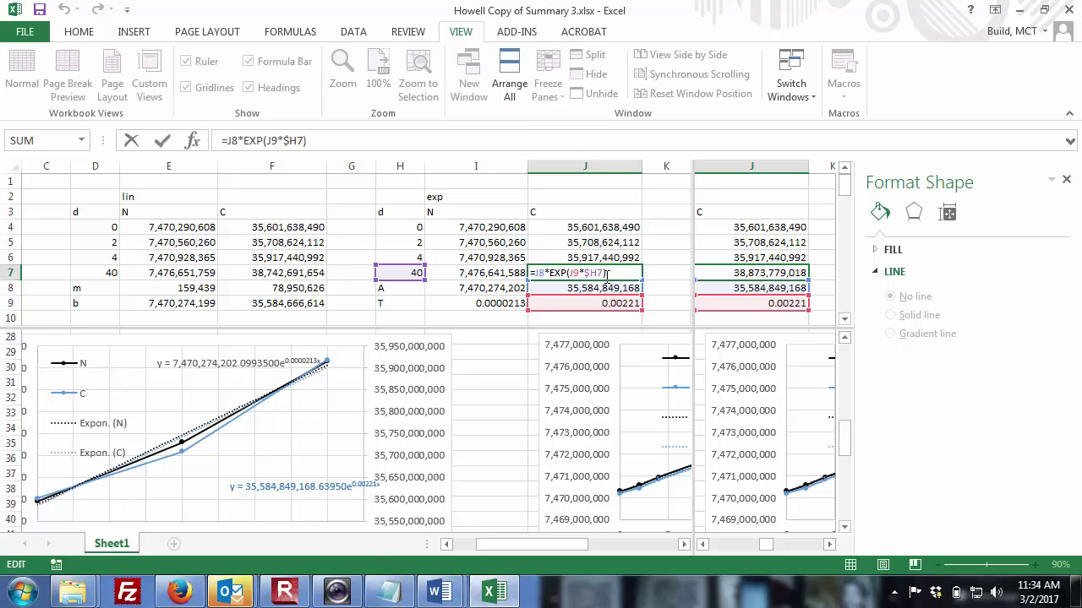
key(Return)
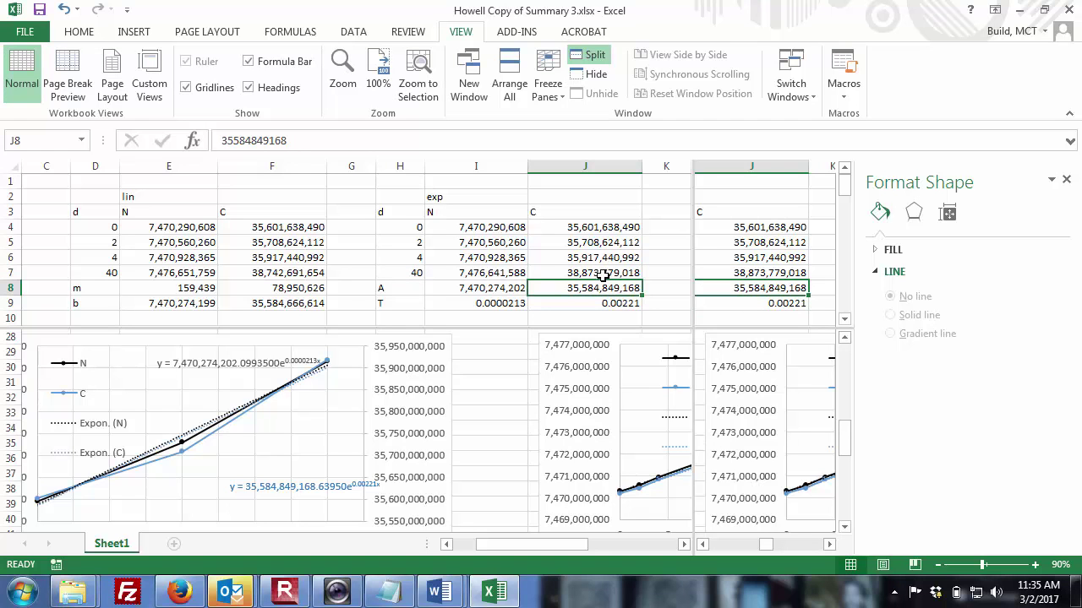
double_click(482, 272)
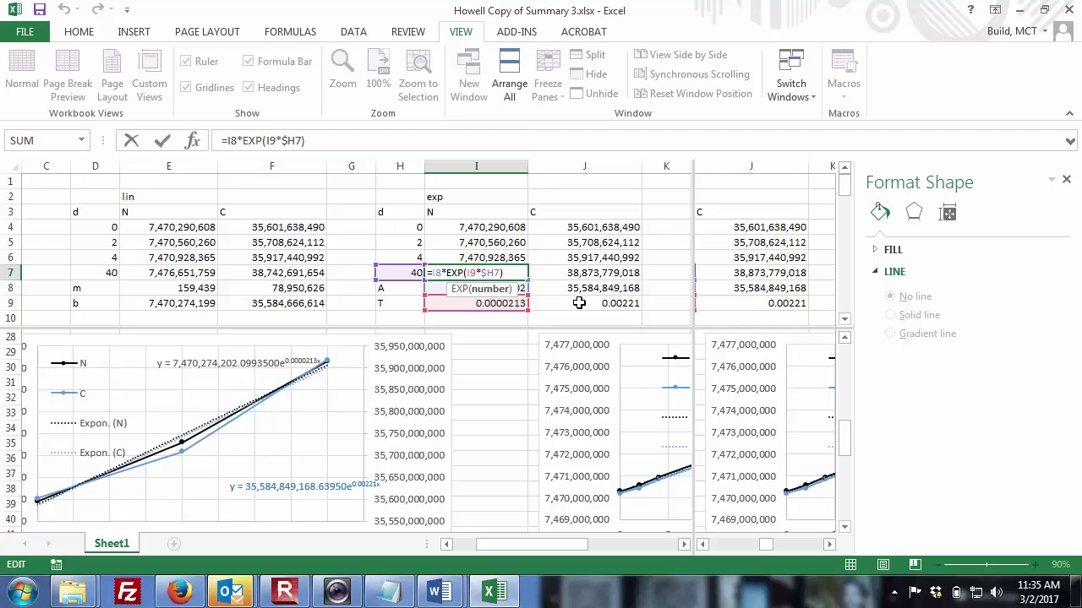
key(Return)
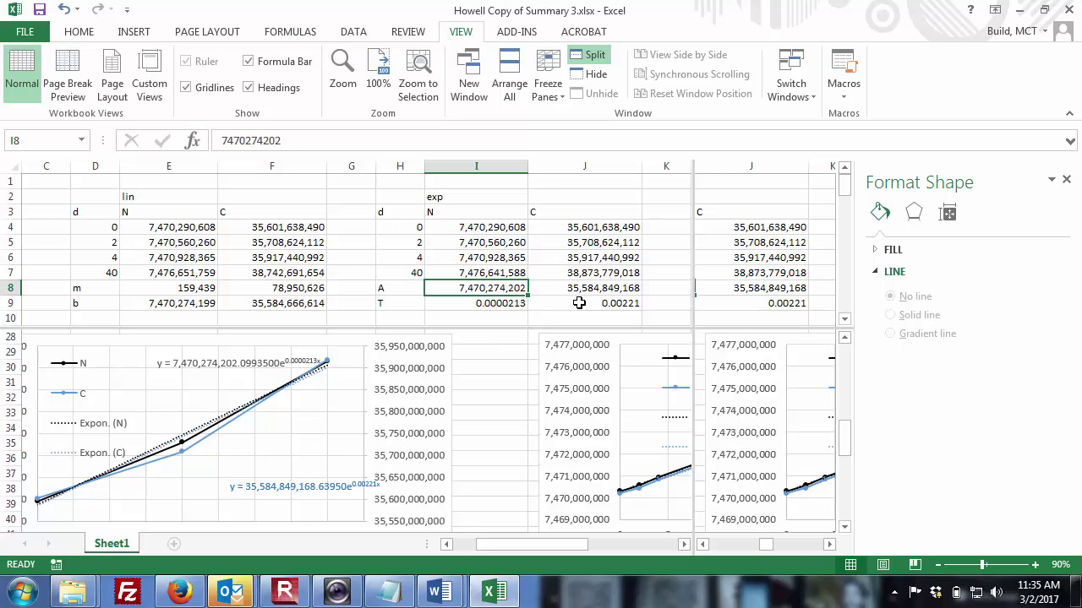
- Fill the unlocked formula =I8*EXP(I9*H7) from I7 across to J7 and check the cell references it uses in J7
click(507, 273)
drag(527, 279, 601, 273)
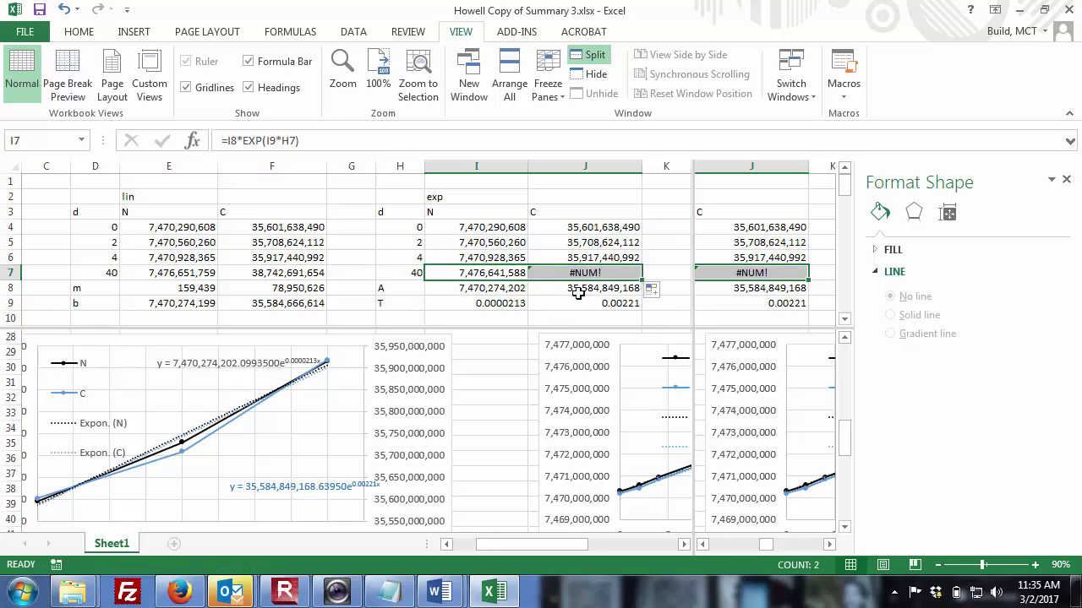
double_click(597, 274)
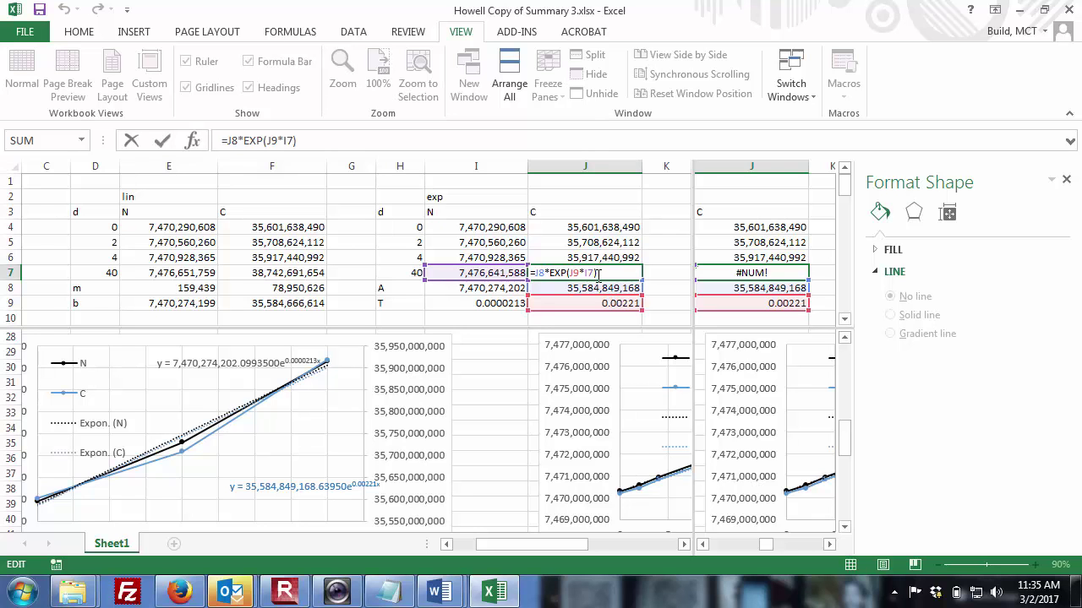
key(Return)
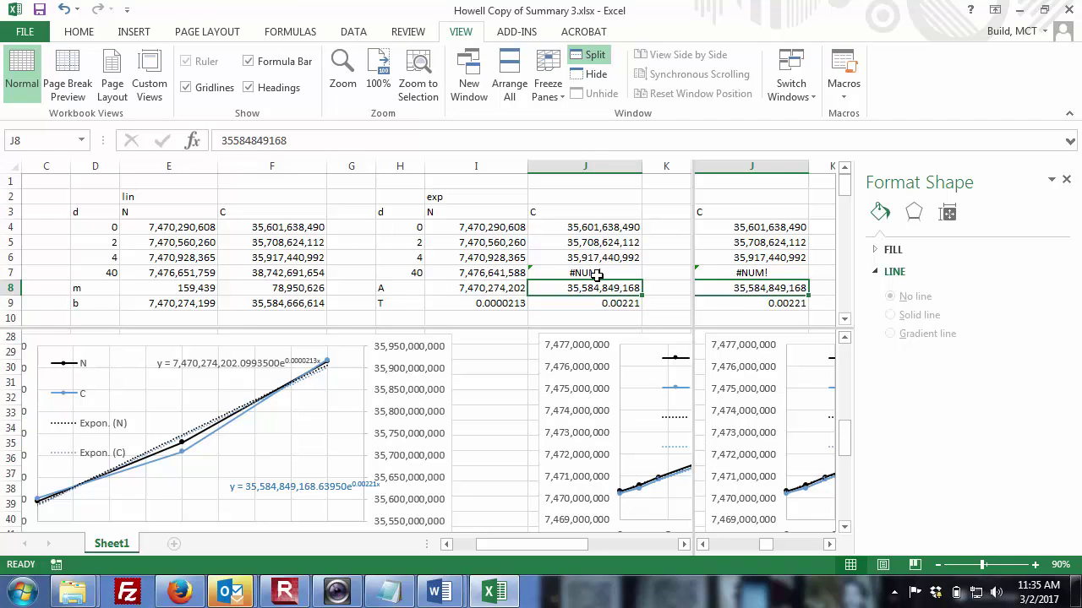
- Lock column H in I7's formula, making it =I8*EXP(I9*$H7), and fill it across to J7
click(479, 272)
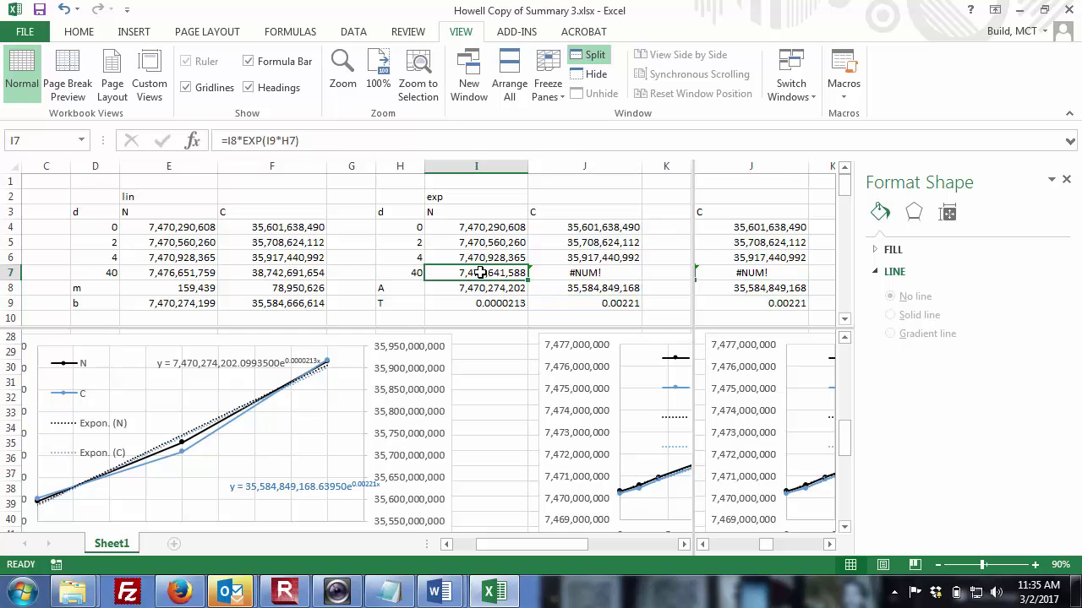
click(283, 141)
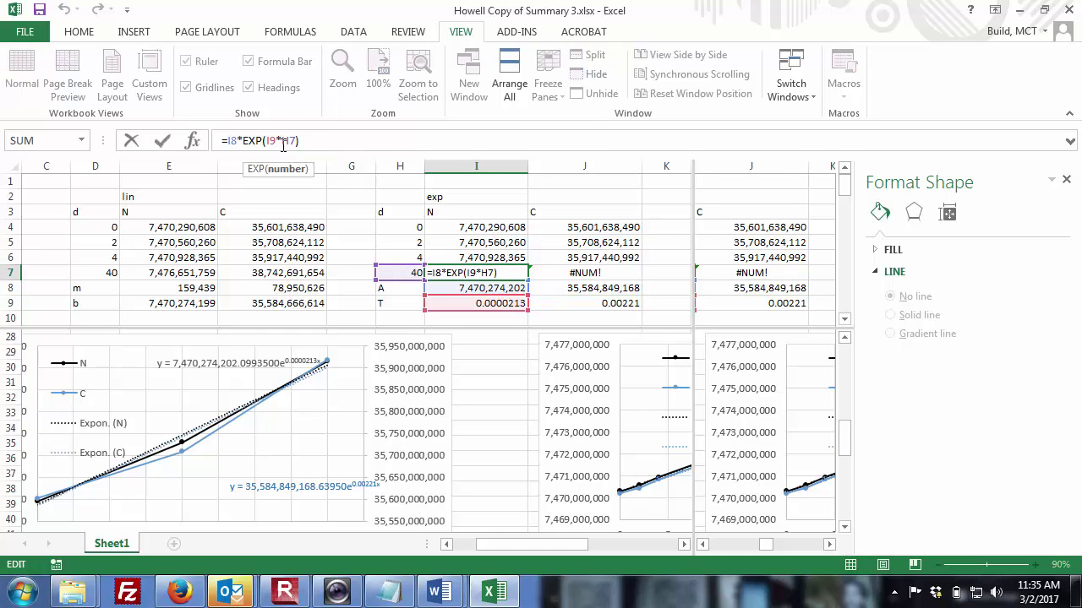
text($)
key(Return)
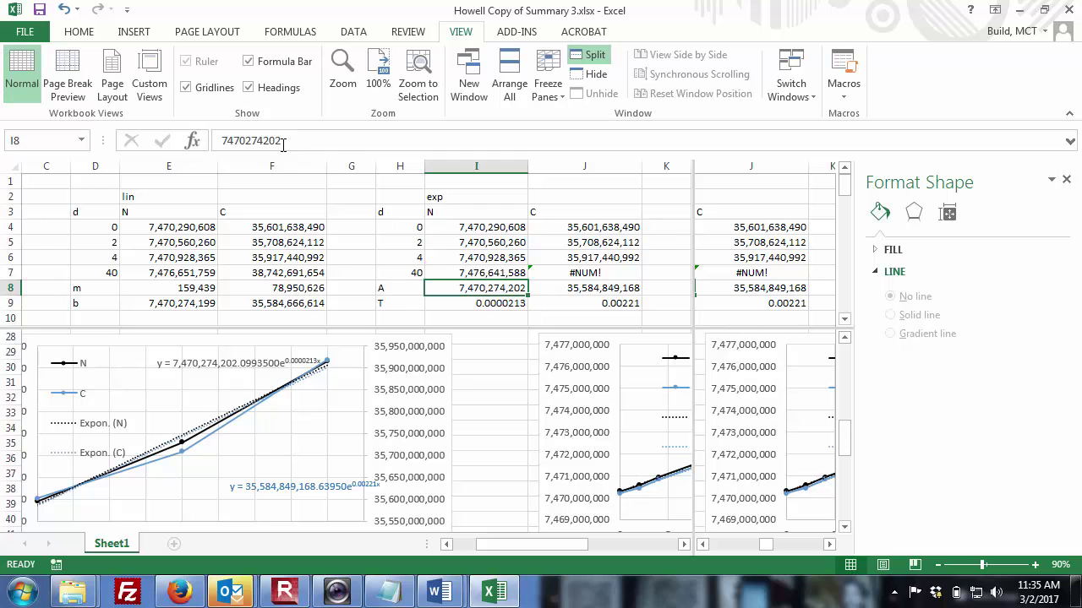
click(466, 273)
drag(528, 280, 593, 279)
click(589, 303)
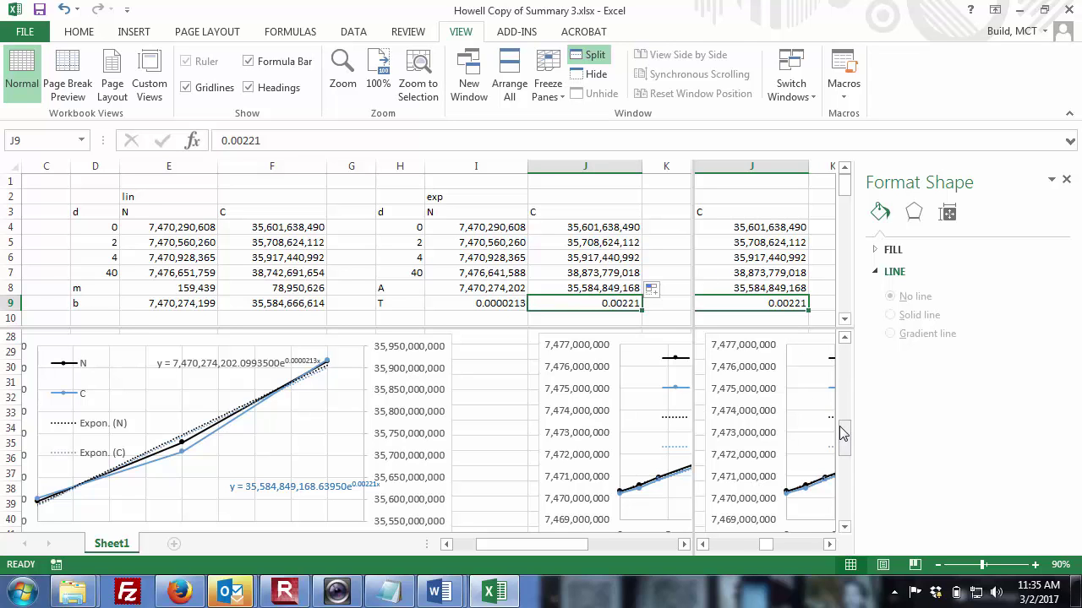
- Compare the charts ending at 4 with those extended to 40, narrowing the first split pane and bringing the exponential pair side by side
click(936, 565)
click(936, 565)
click(936, 565)
click(937, 565)
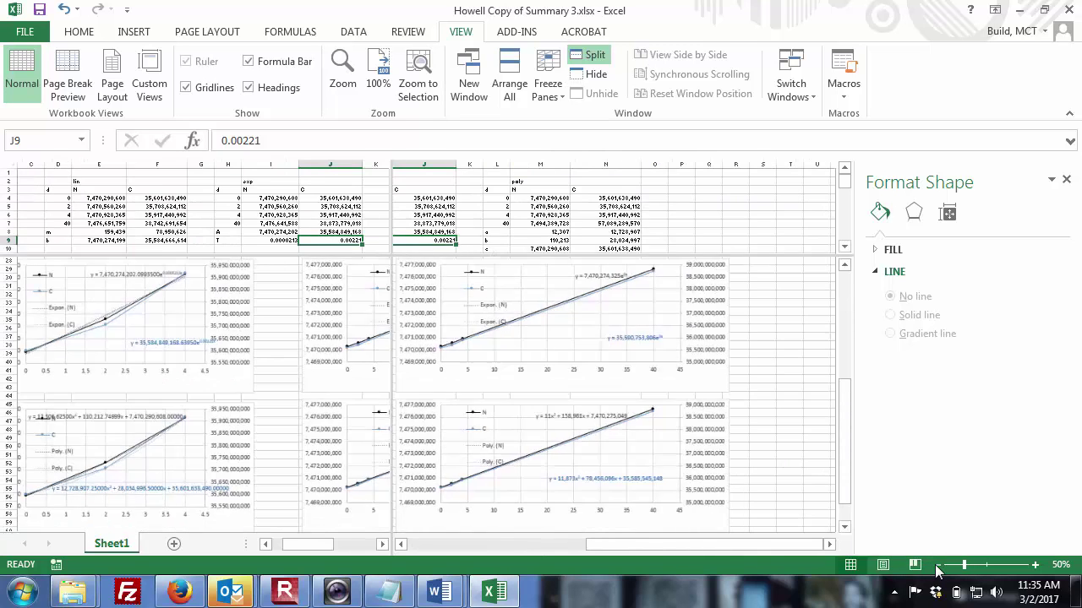
click(936, 566)
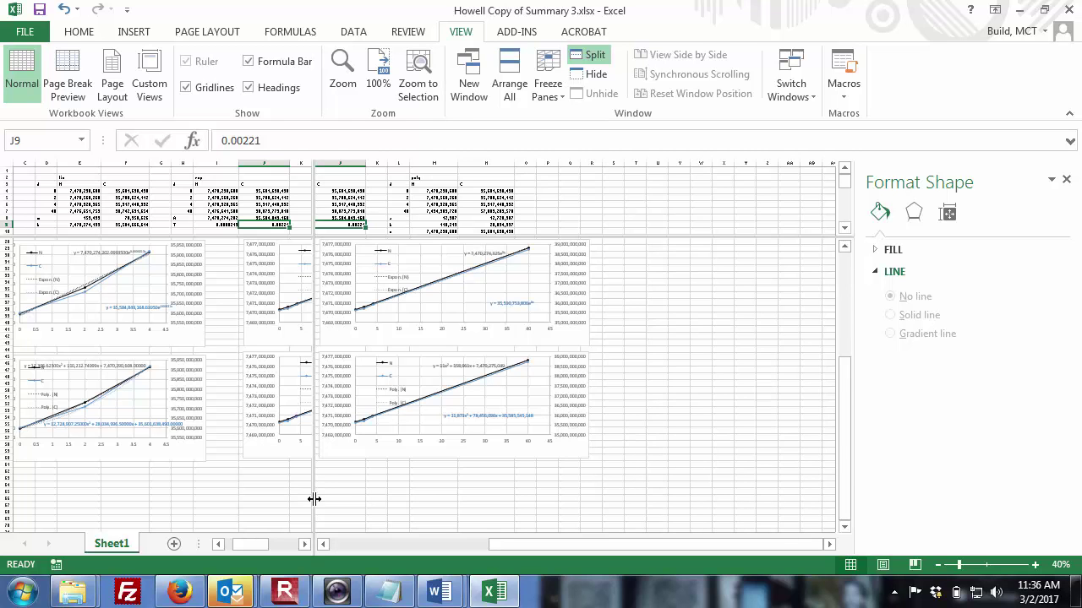
drag(313, 498, 241, 498)
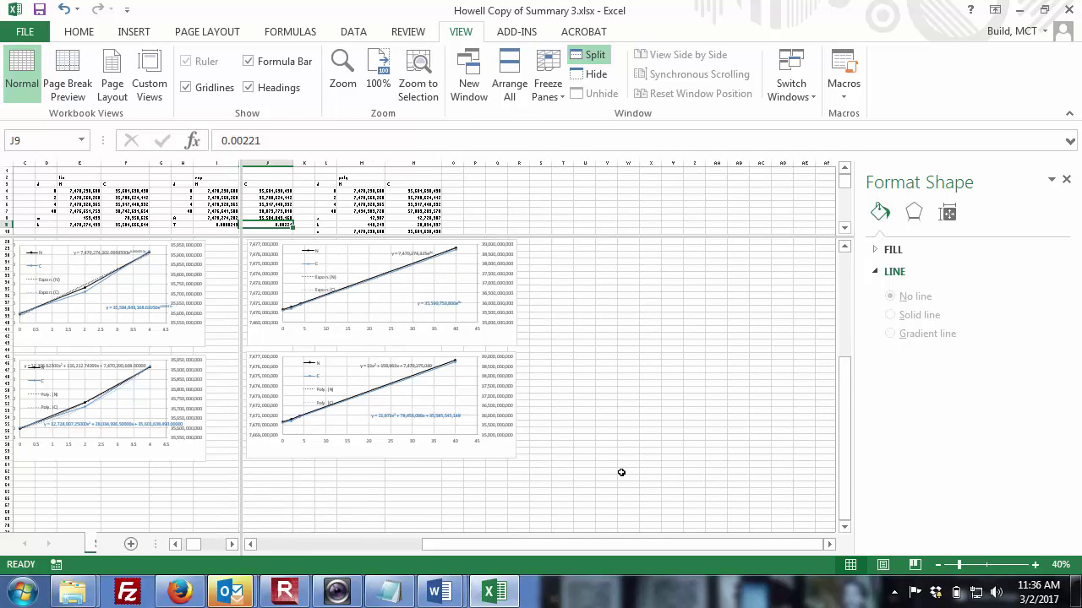
drag(845, 480, 848, 423)
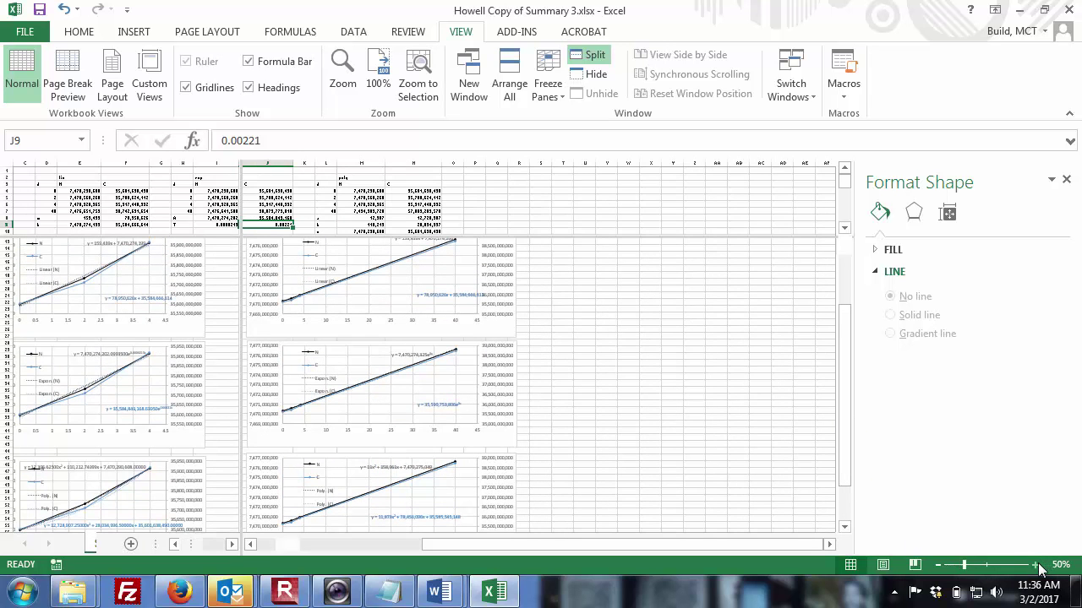
click(1035, 565)
click(1036, 565)
click(1035, 565)
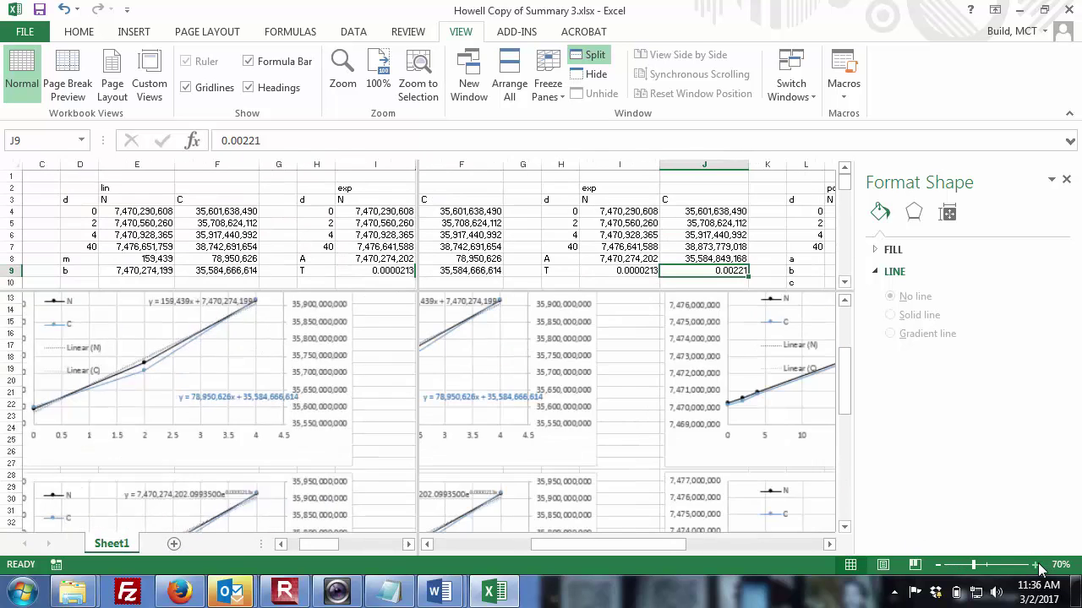
drag(634, 549, 716, 542)
drag(847, 361, 849, 407)
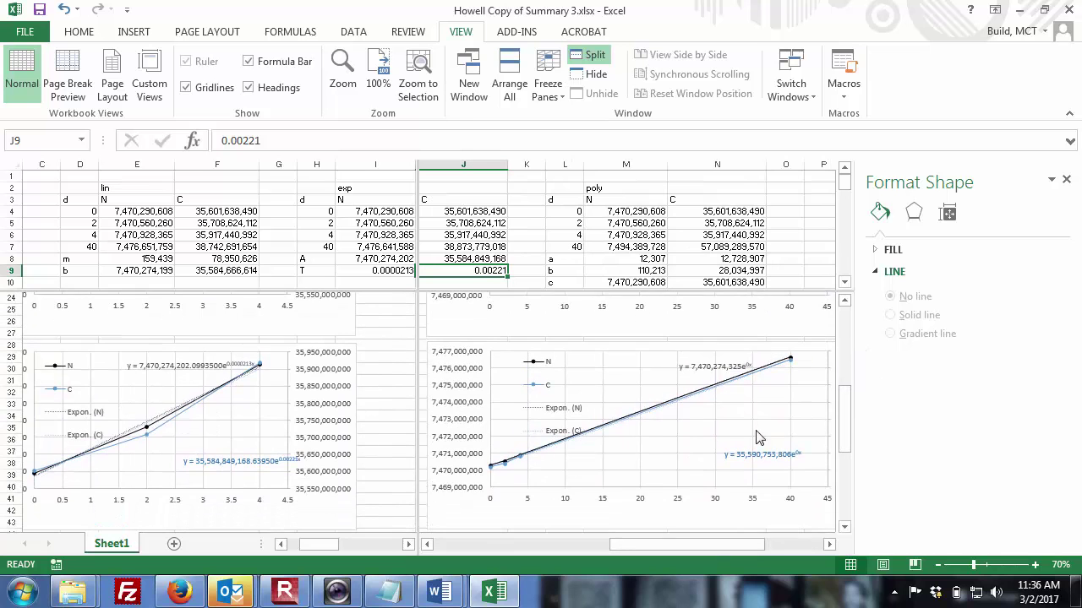
- Examine the trendlines and the data point at 40 in the extended exponential chart
click(735, 382)
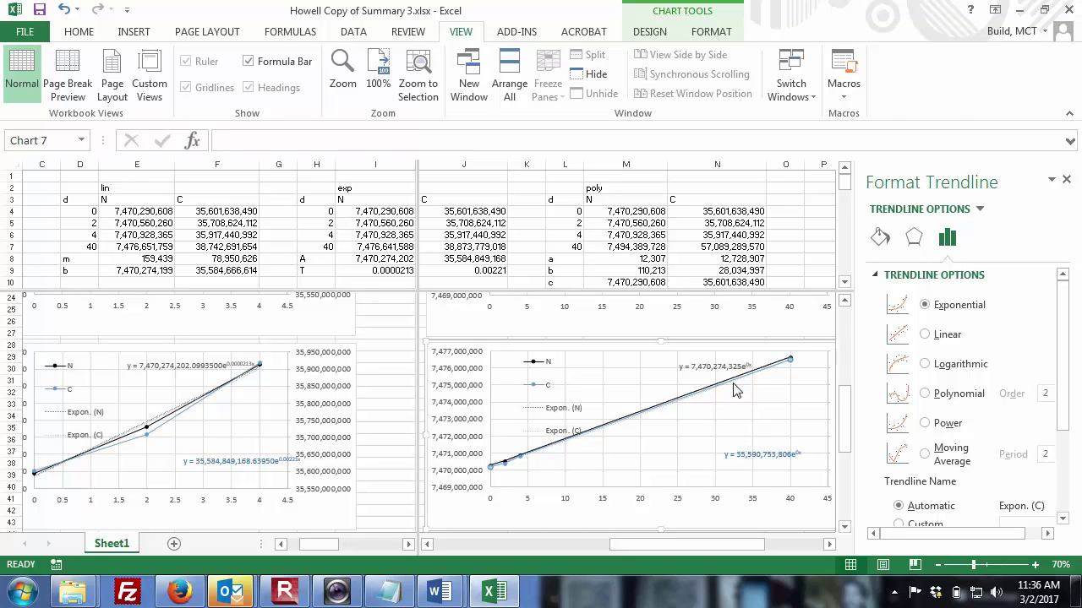
click(735, 391)
click(735, 385)
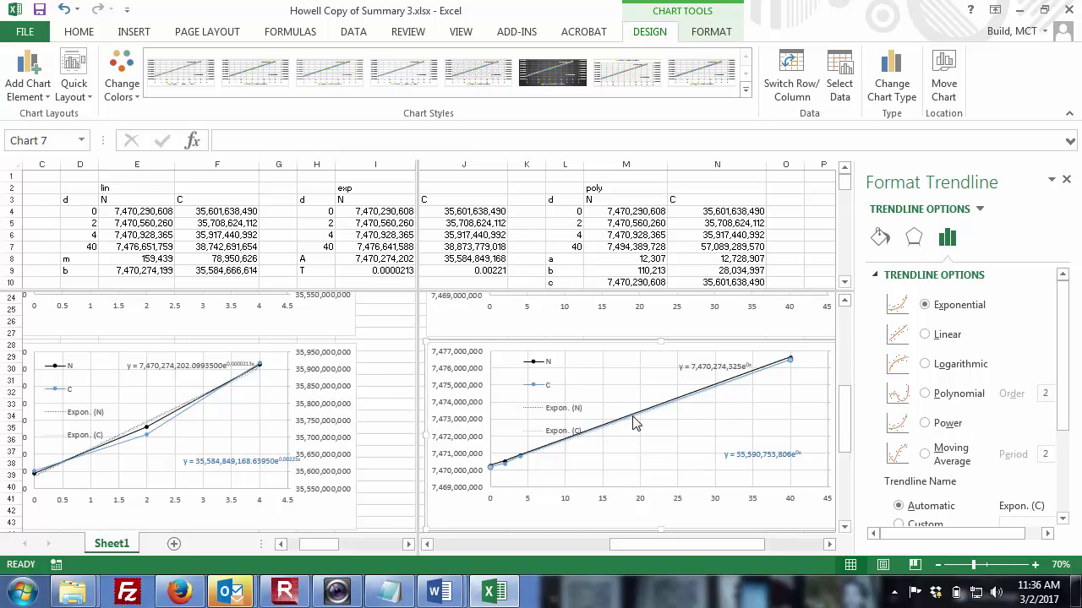
click(787, 362)
click(461, 32)
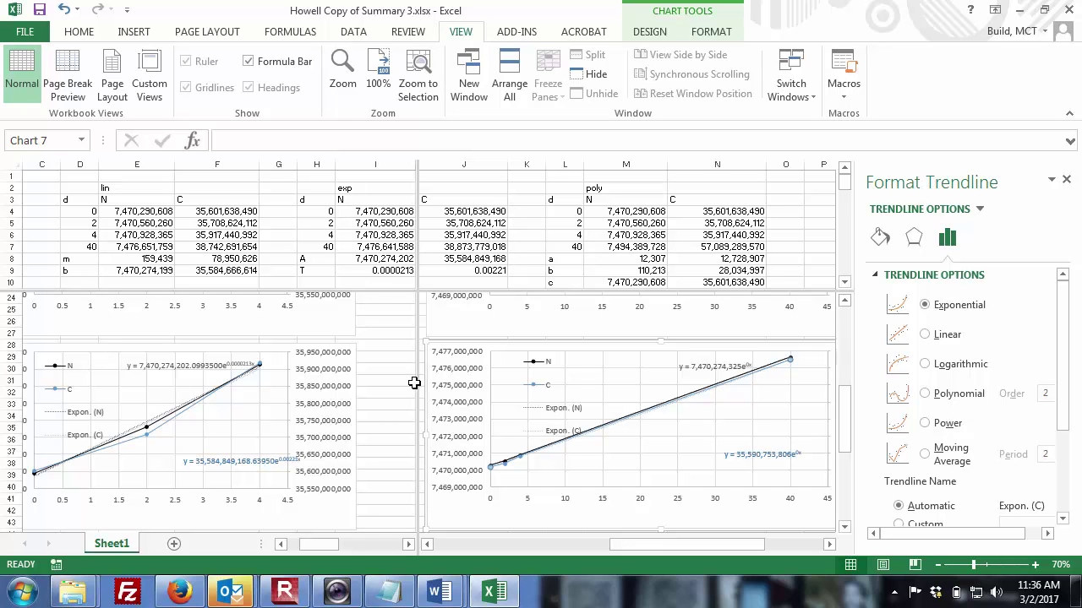
- Remove both the vertical and the horizontal split from the worksheet window
click(382, 414)
drag(420, 374, 822, 339)
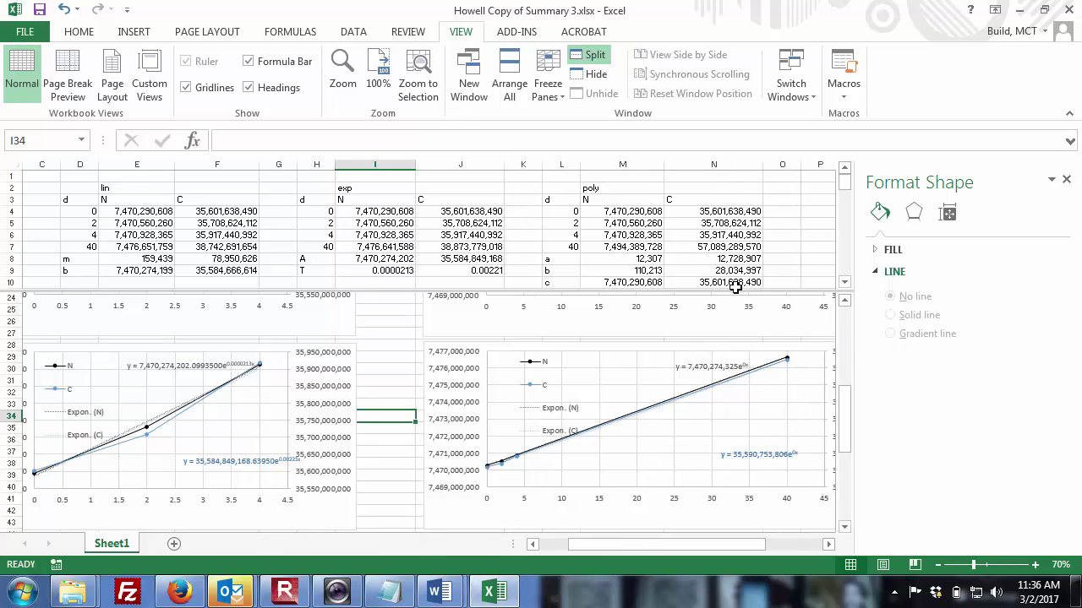
drag(735, 289, 728, 545)
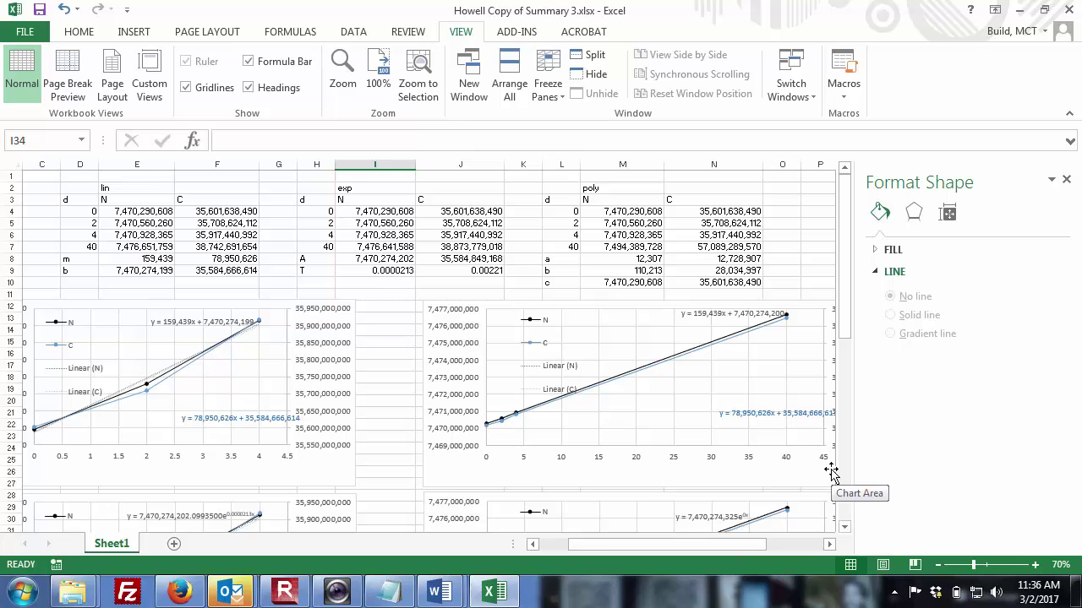
drag(842, 309, 847, 309)
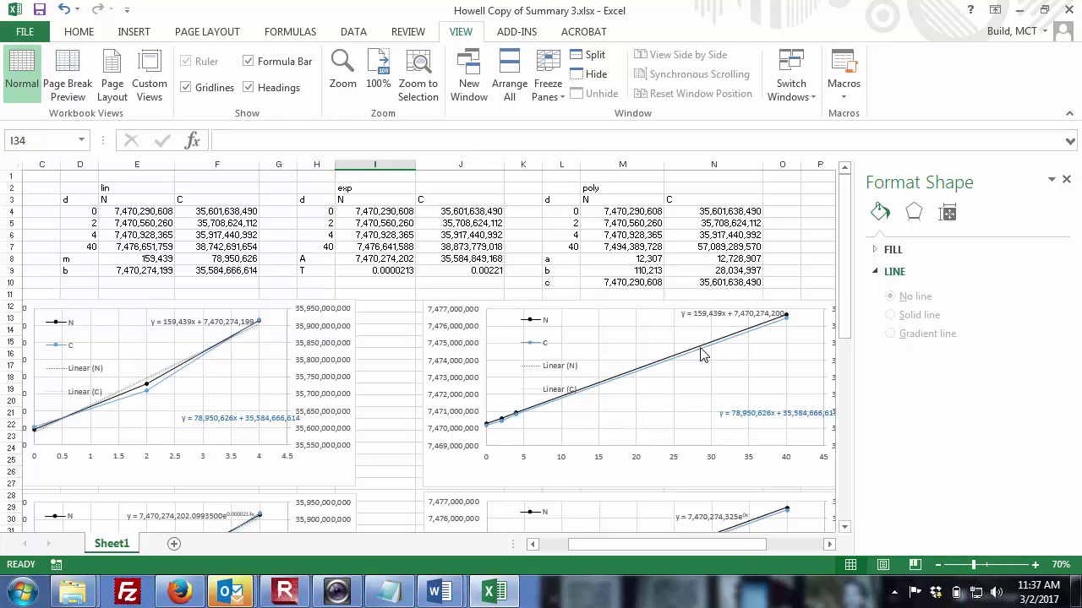
- Compare the N and C data lines with their linear trendlines in the original and the extended linear charts
click(699, 355)
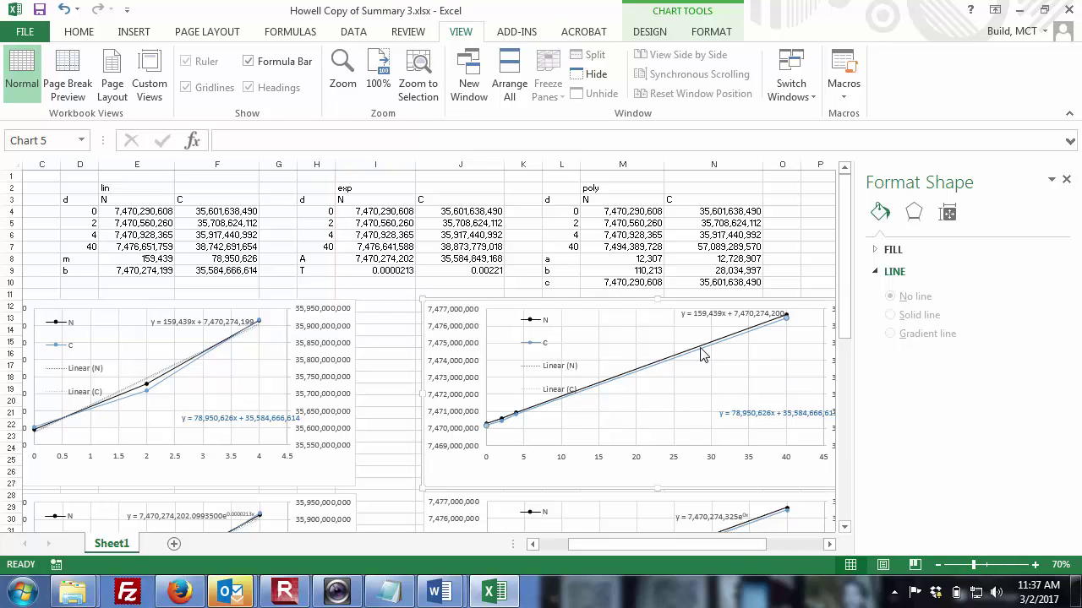
click(220, 351)
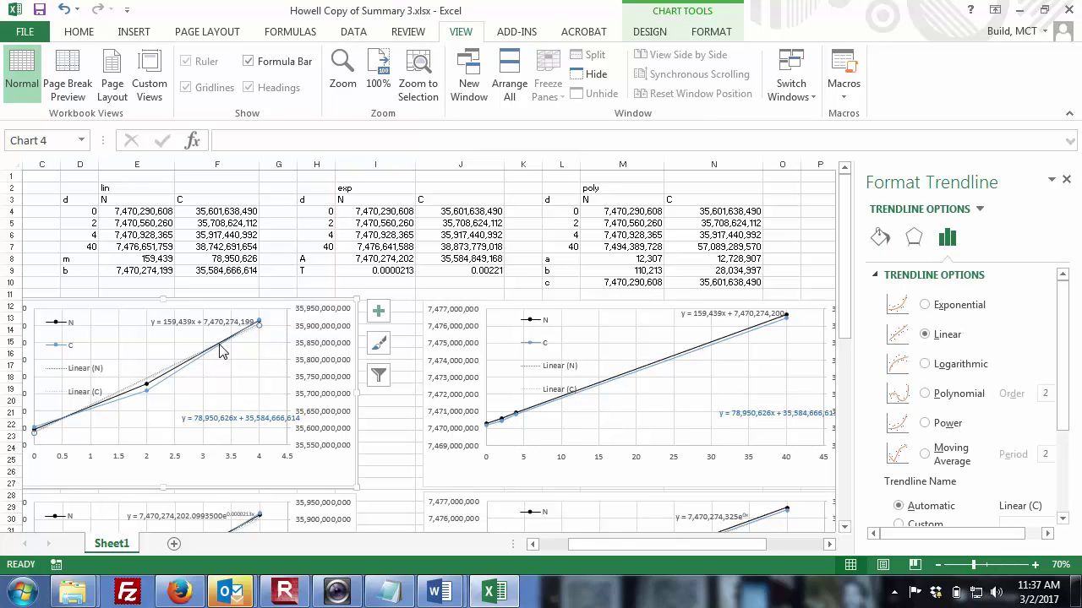
click(163, 378)
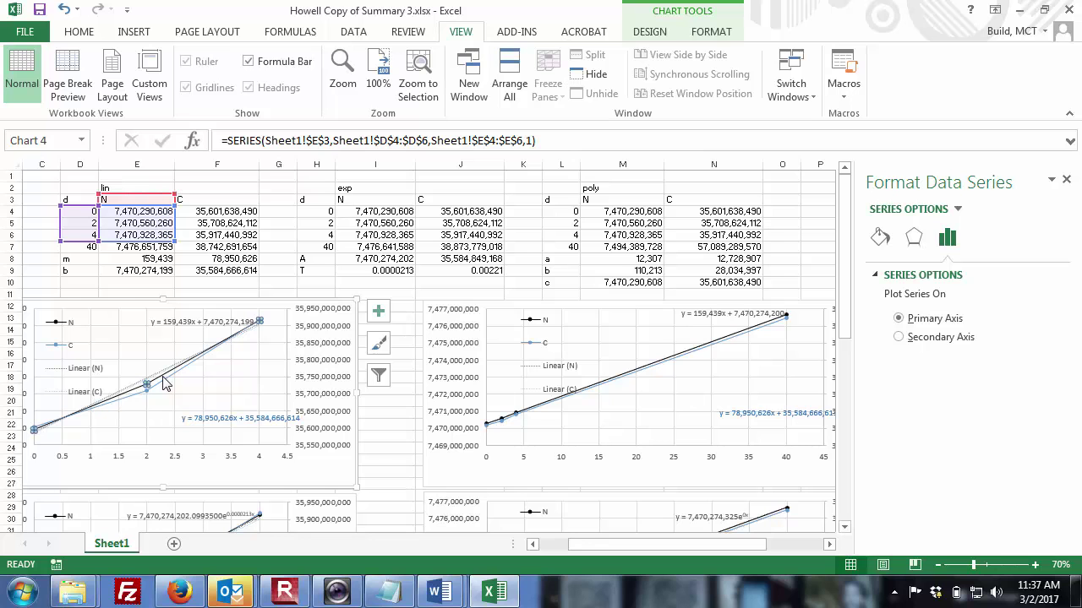
click(527, 415)
click(548, 395)
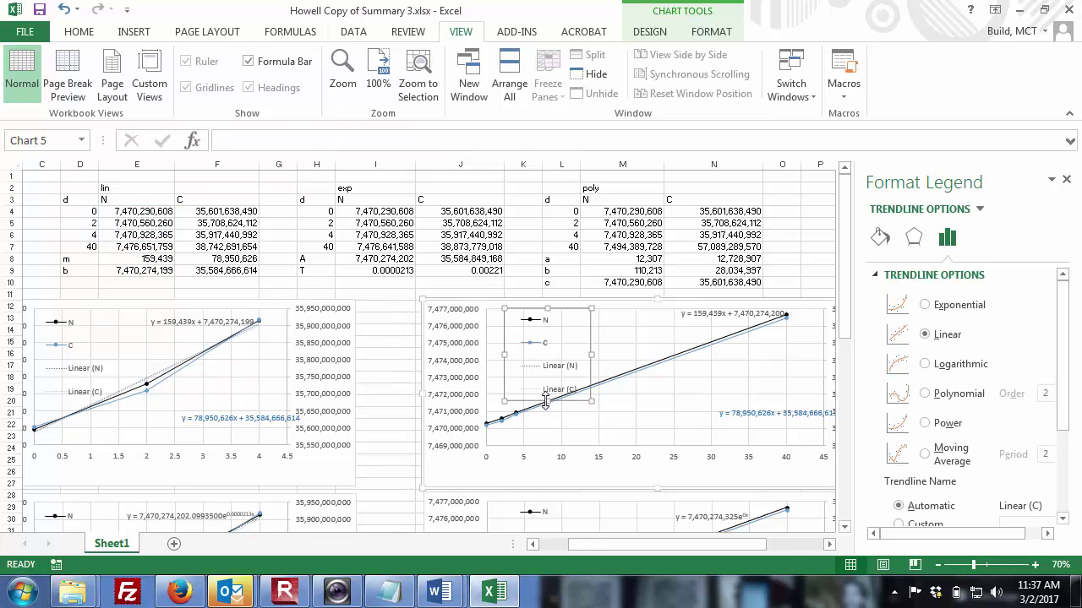
click(620, 383)
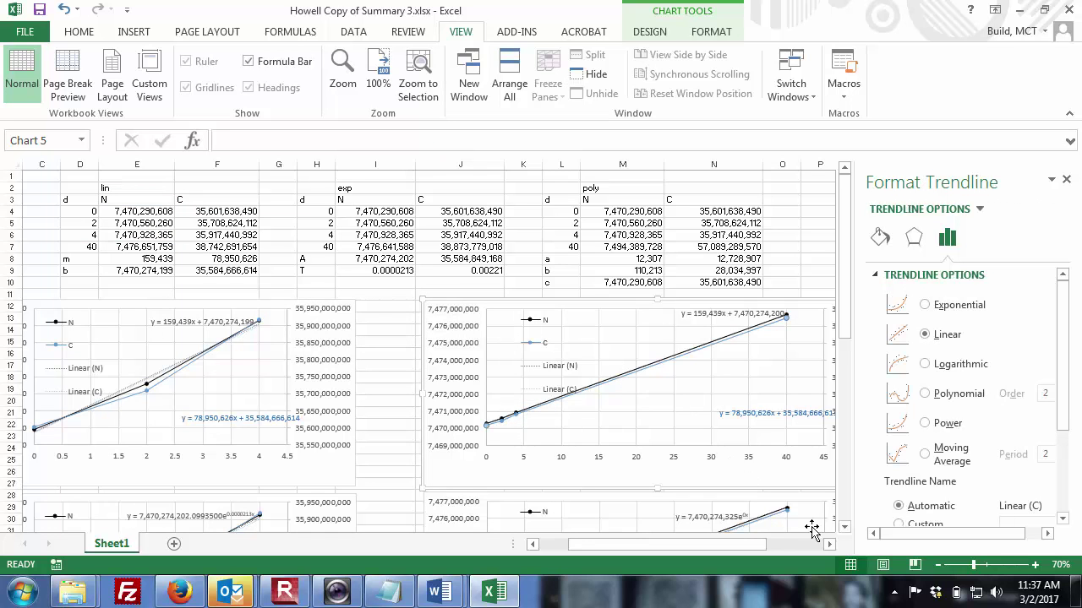
- Examine the C trendline on the extended linear chart and its options, including the equation and R-squared display settings
click(1035, 565)
click(1035, 565)
click(1035, 565)
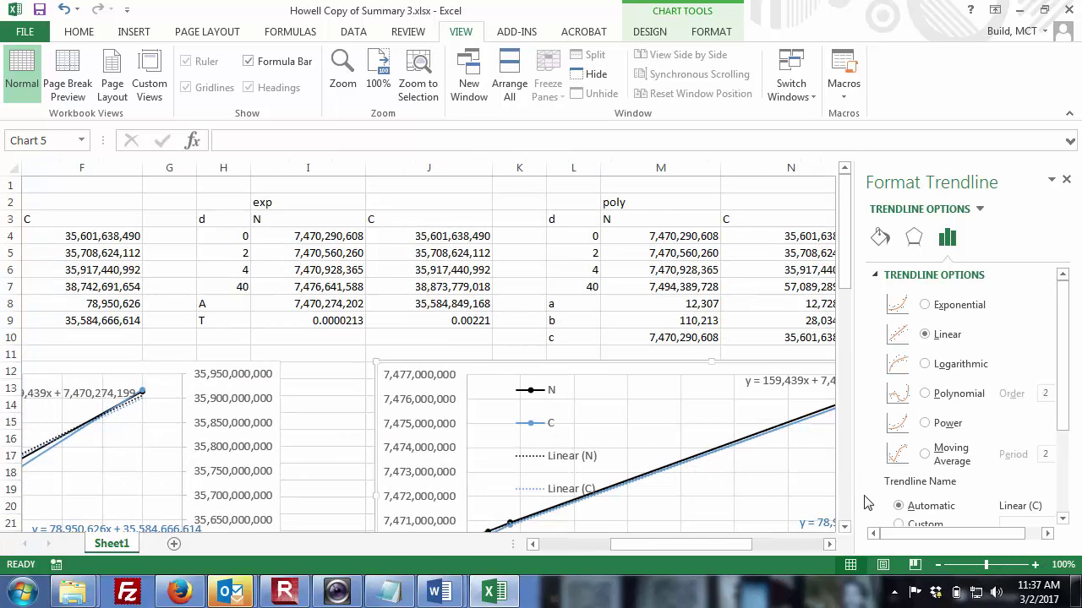
click(845, 526)
click(845, 526)
click(844, 526)
click(845, 526)
click(844, 525)
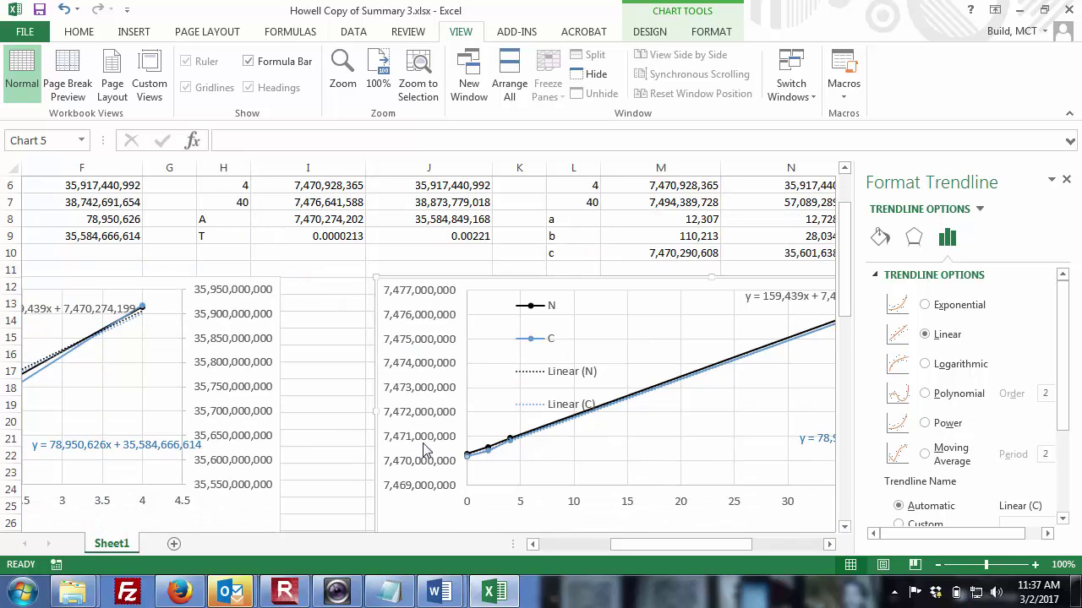
click(307, 436)
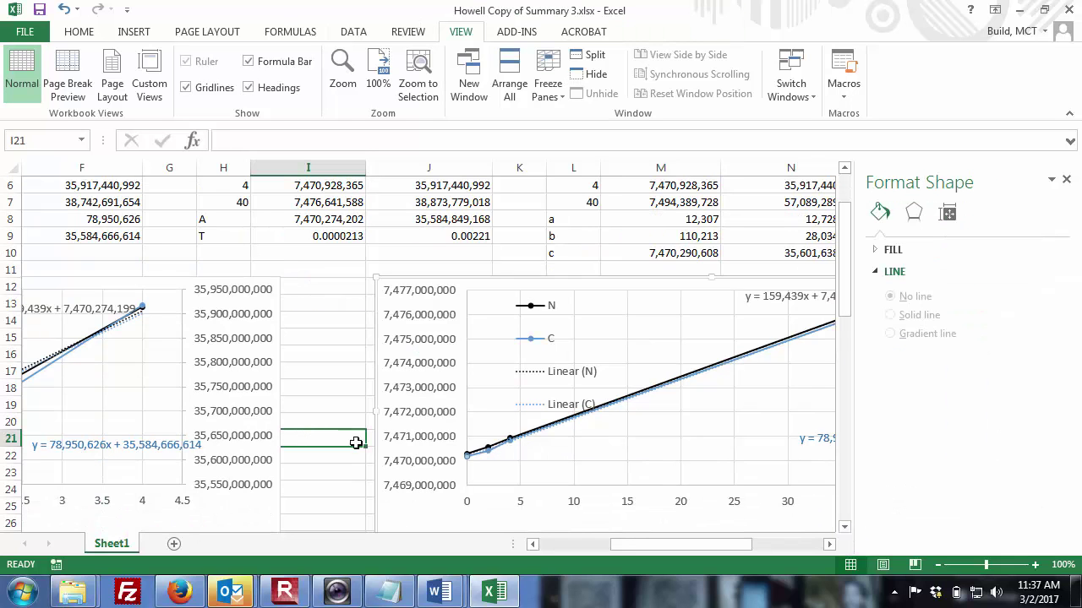
right_click(489, 454)
click(537, 438)
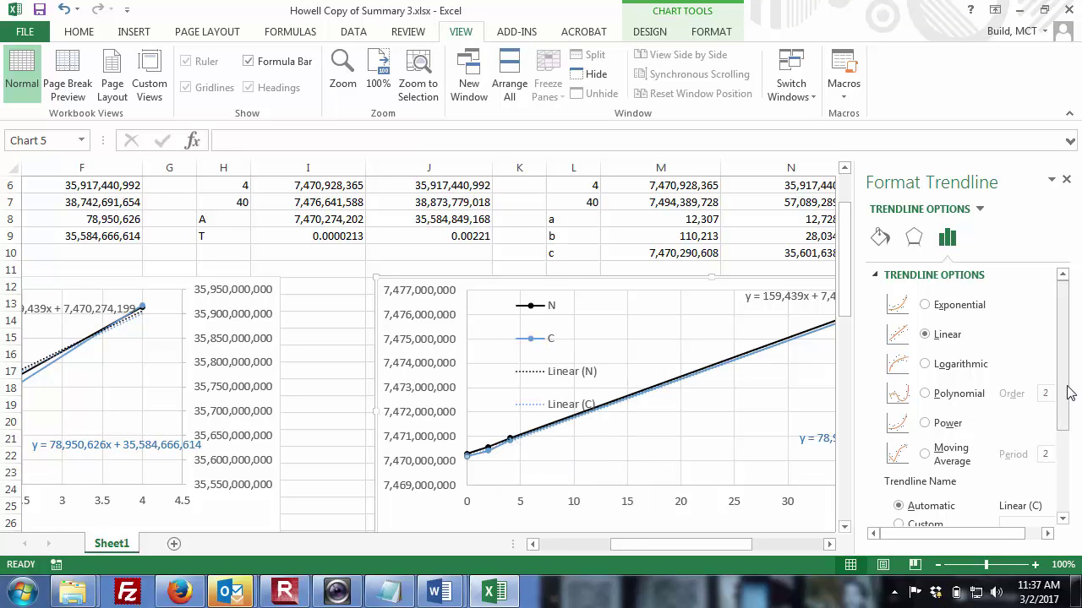
drag(1063, 397, 1072, 524)
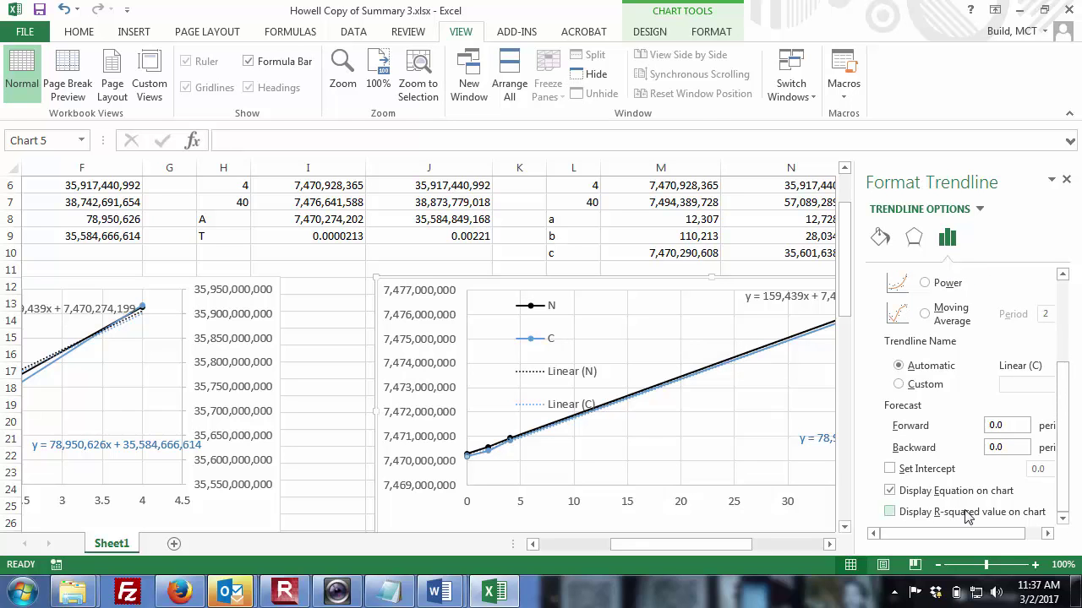
- Delete the linear trendlines of series C and series N from the chart that extends to 40
right_click(565, 428)
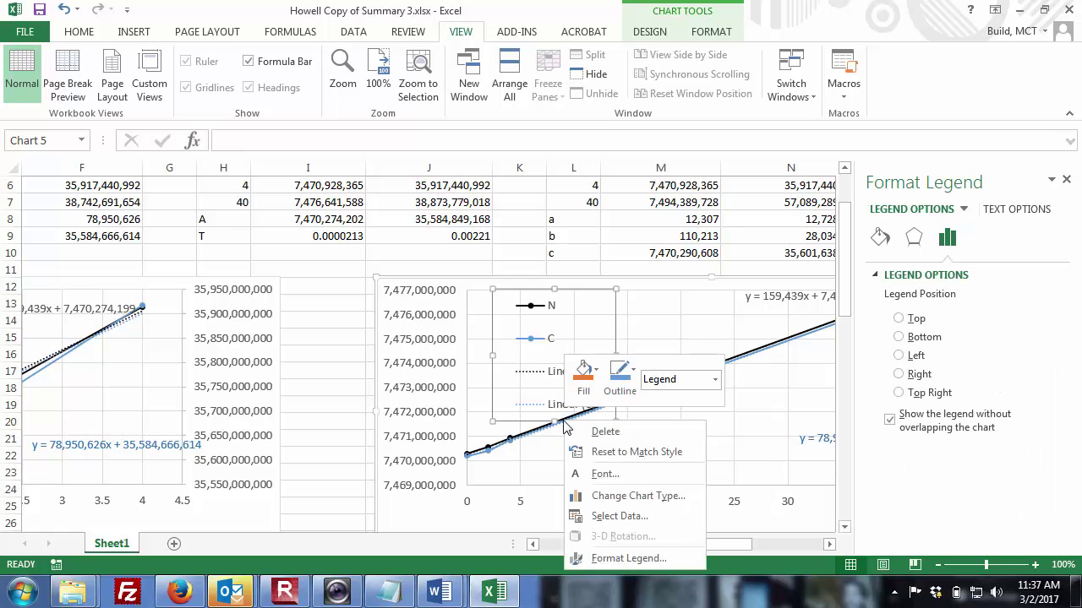
key(Escape)
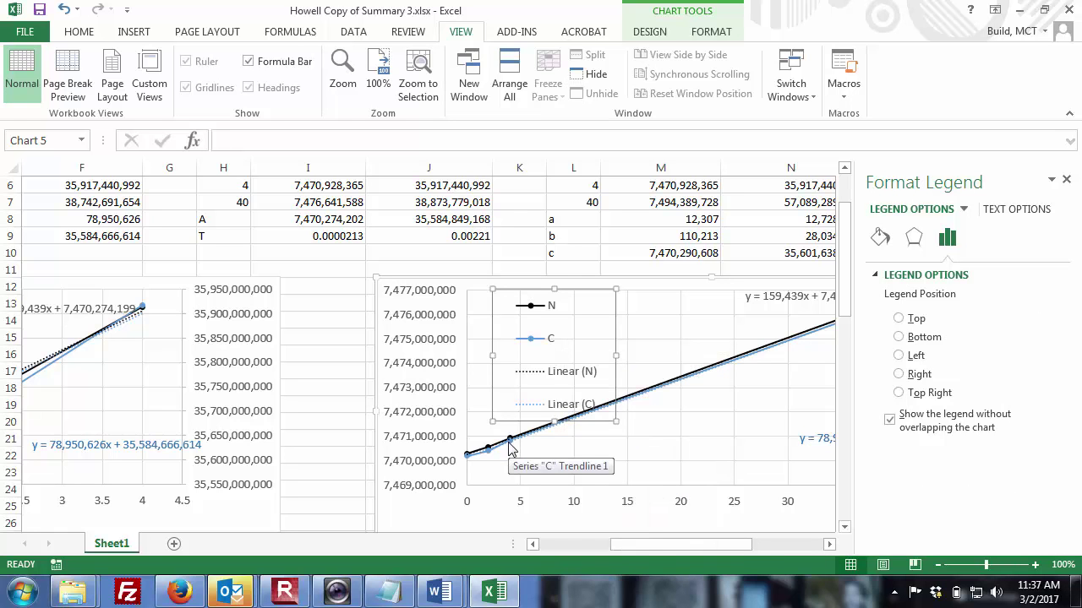
right_click(511, 448)
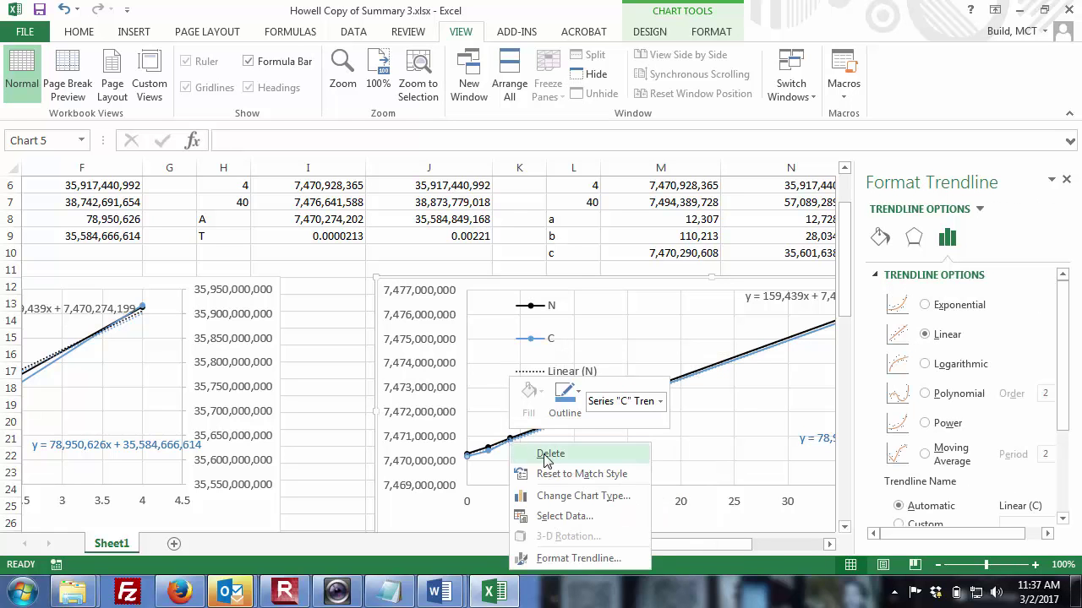
click(545, 454)
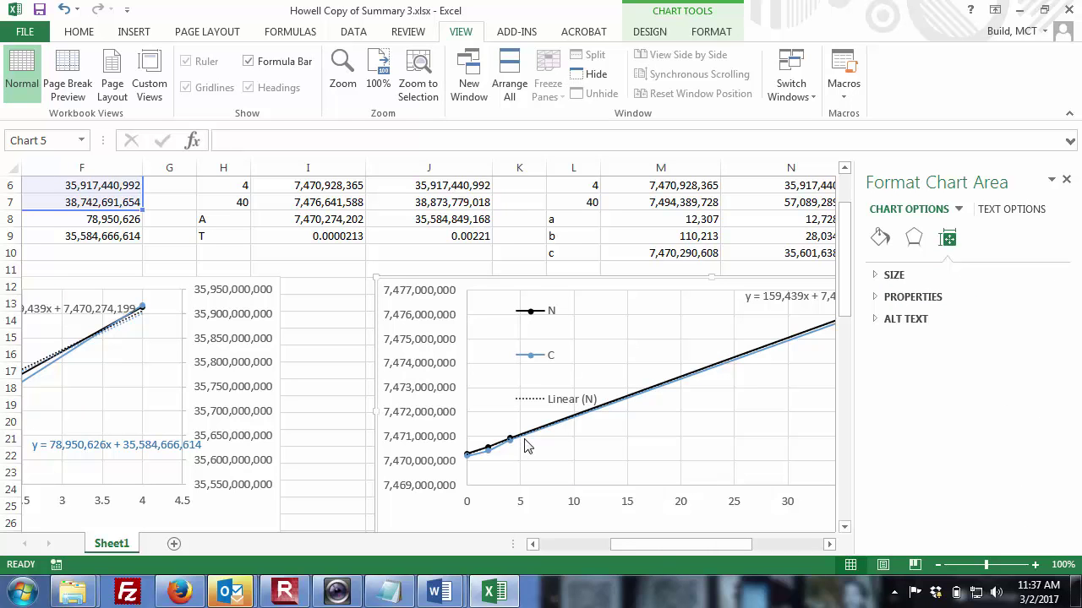
right_click(524, 440)
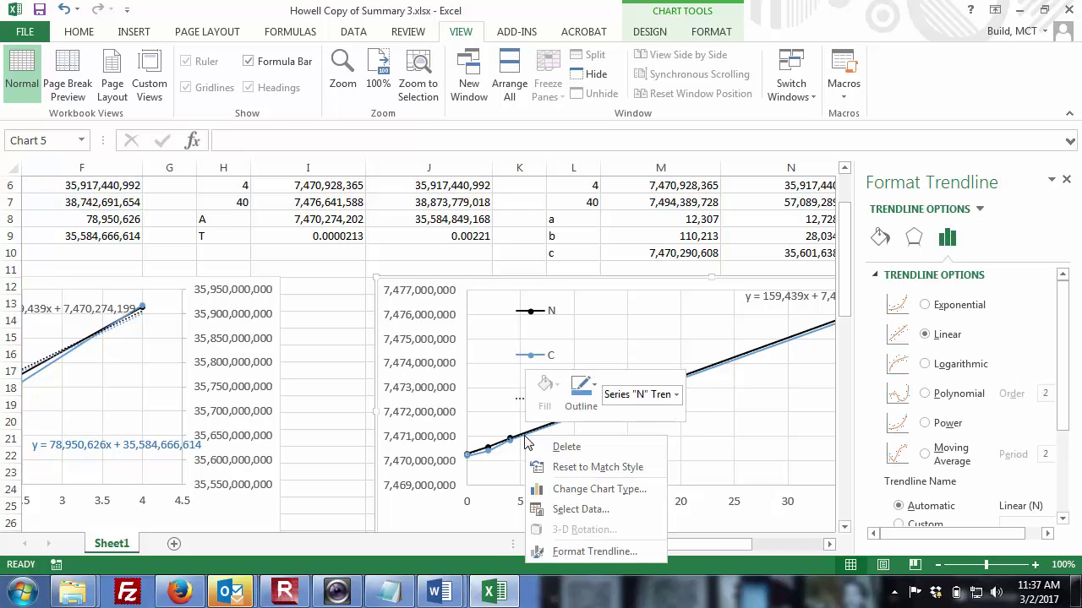
click(554, 446)
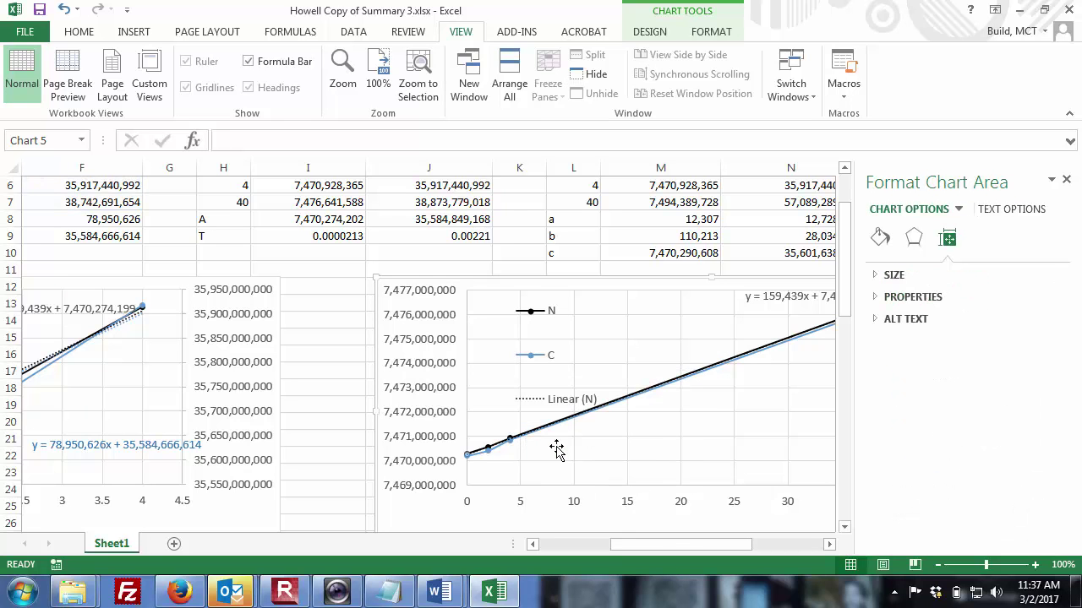
- Inspect the worksheet ranges that feed the C series of the extended linear chart
click(497, 452)
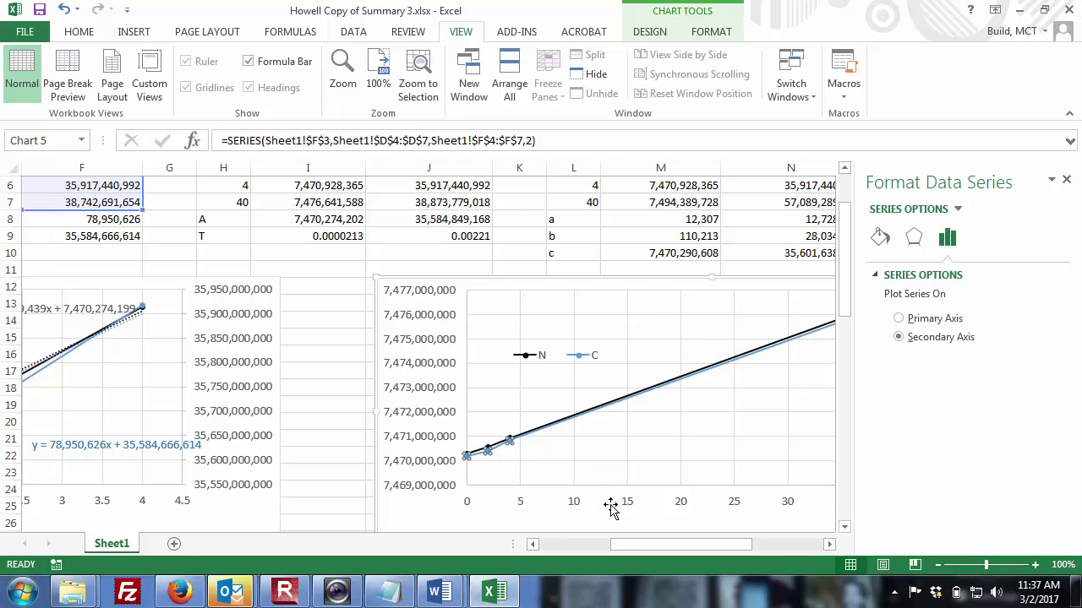
drag(845, 312, 847, 289)
drag(686, 545, 636, 543)
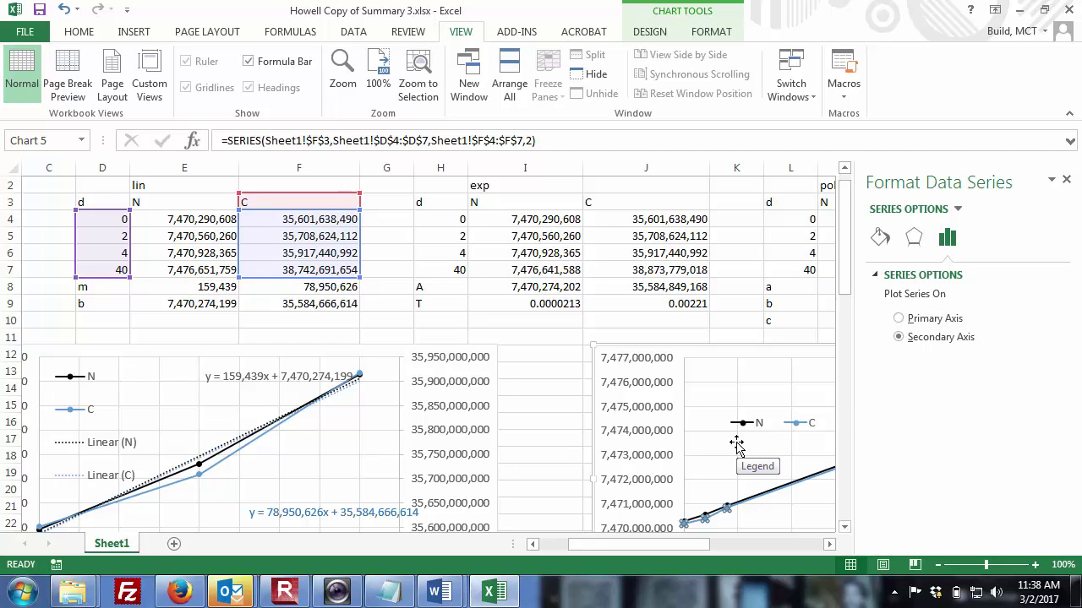
- Delete the exponential trendlines of series C and series N from the exponential chart that extends to 40
click(845, 527)
scroll(847, 532, down, 7)
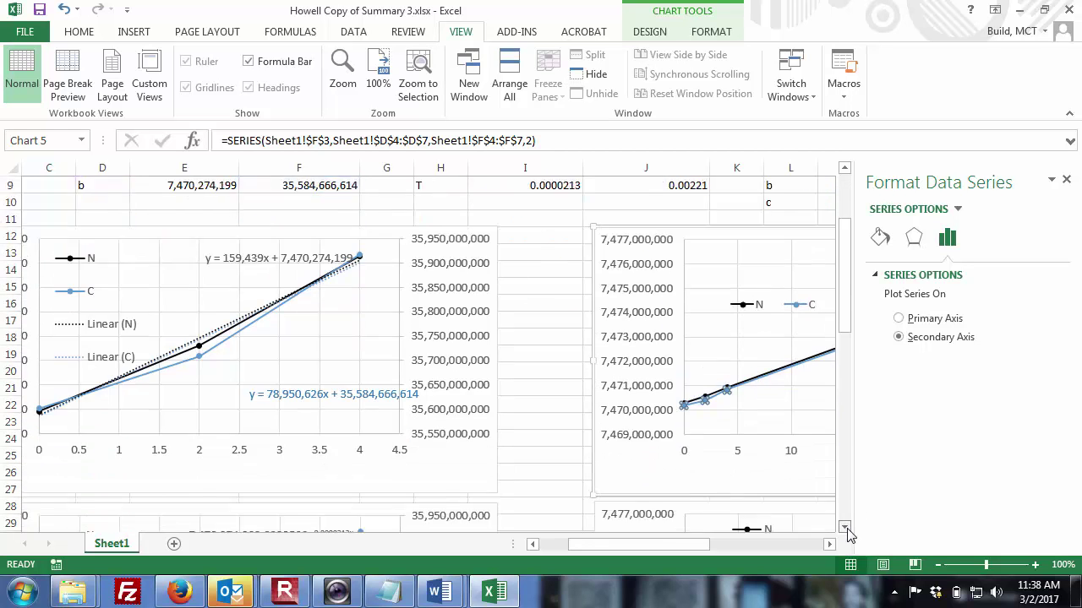
scroll(847, 532, down, 1)
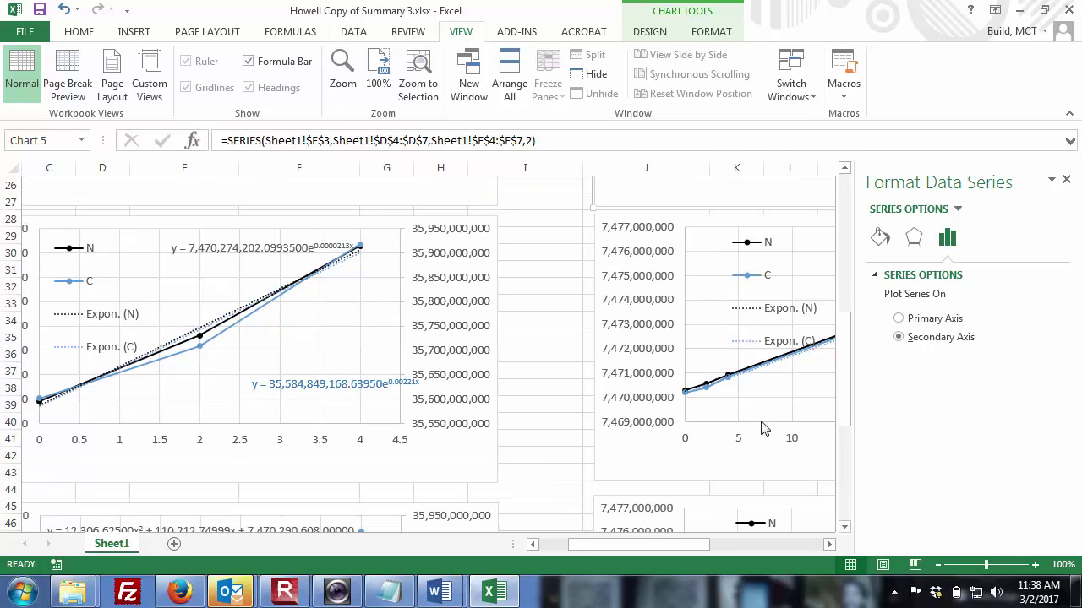
right_click(732, 382)
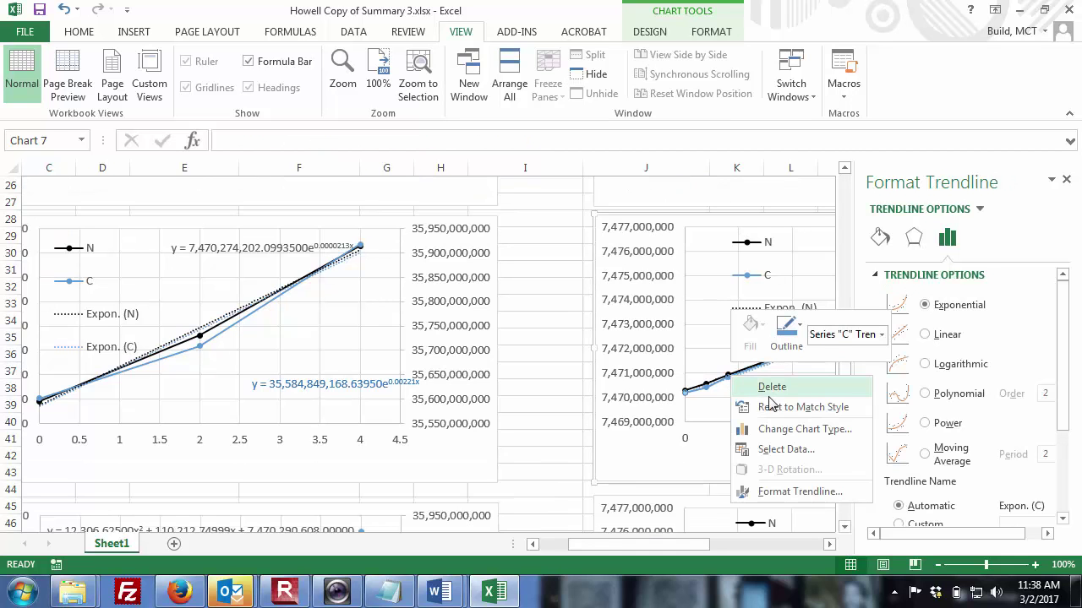
click(765, 389)
right_click(761, 370)
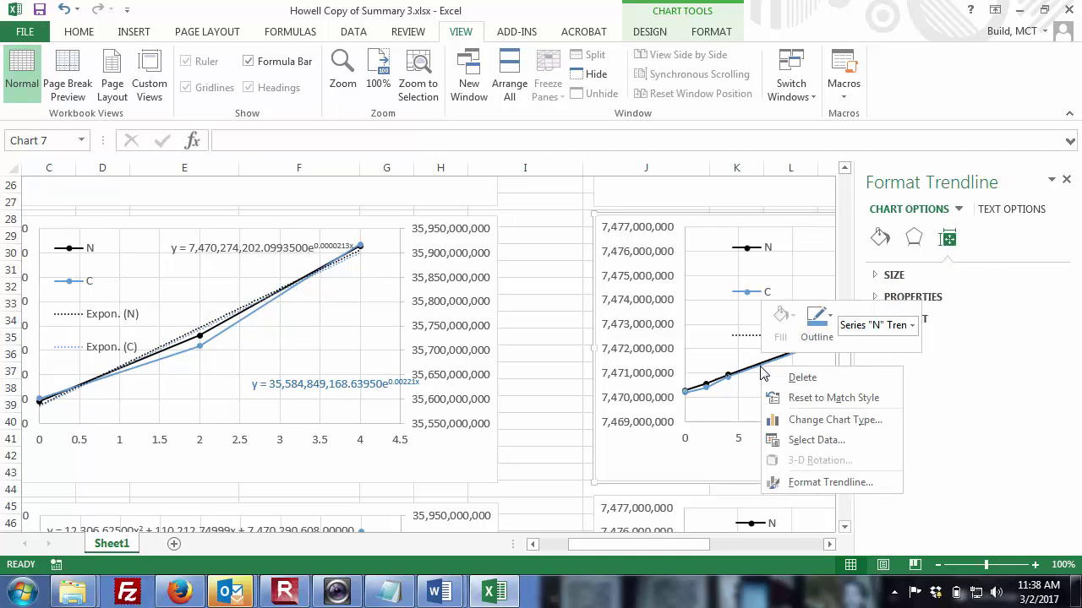
click(561, 419)
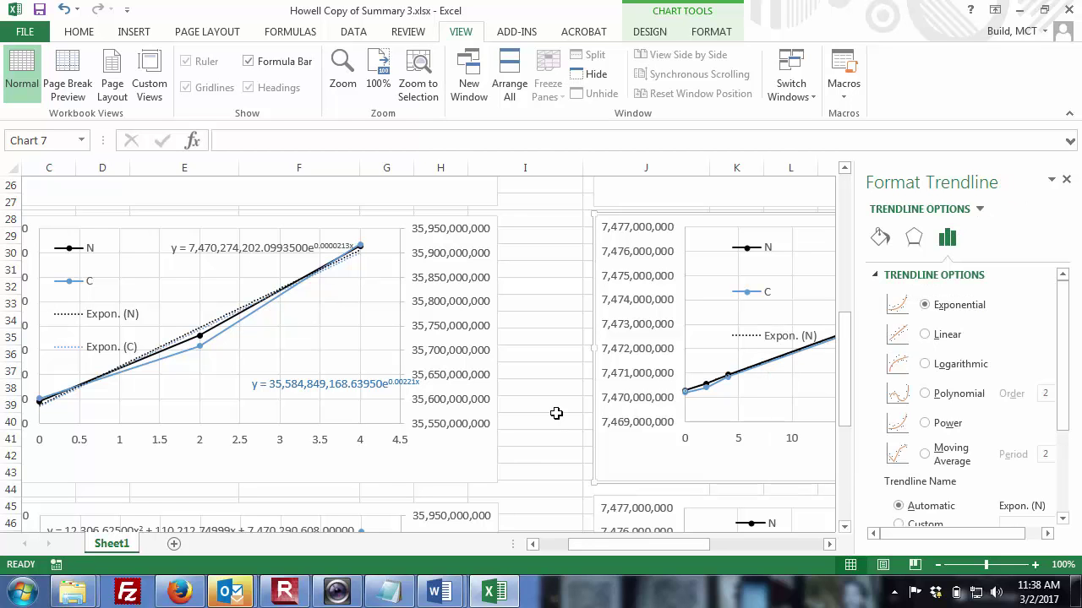
click(557, 415)
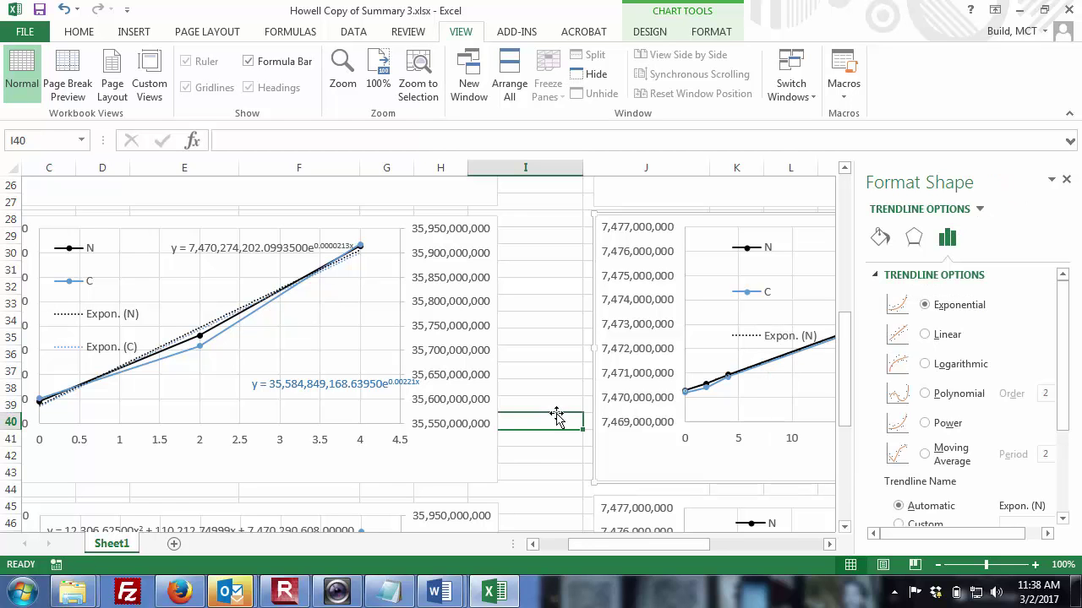
right_click(756, 373)
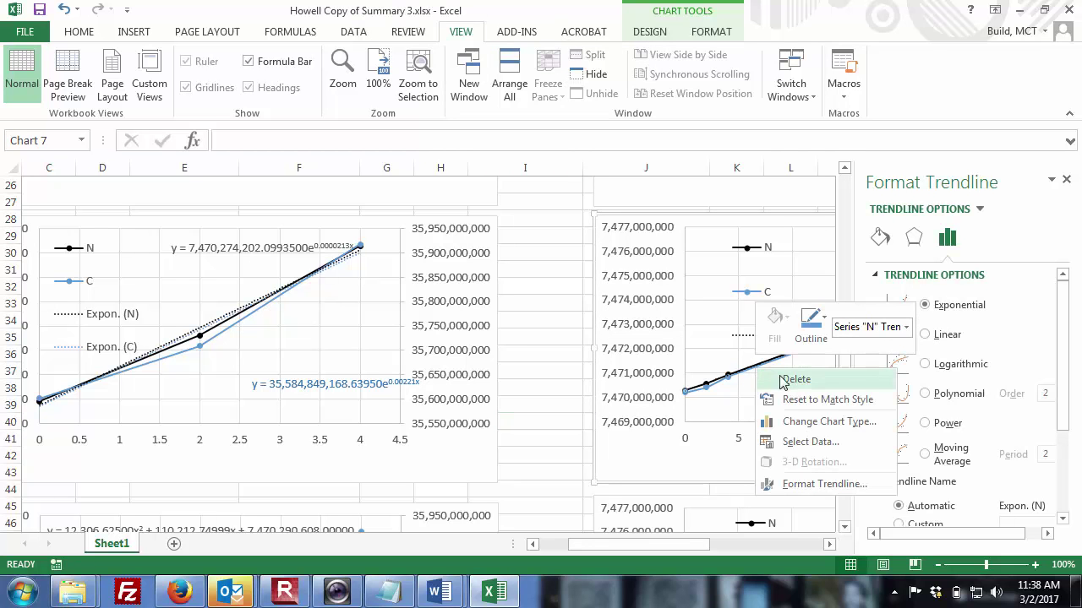
click(785, 380)
click(554, 387)
- Repoint the extended exponential chart's C series to the exp table, with the name in J3 and the values in J4:J7
click(730, 378)
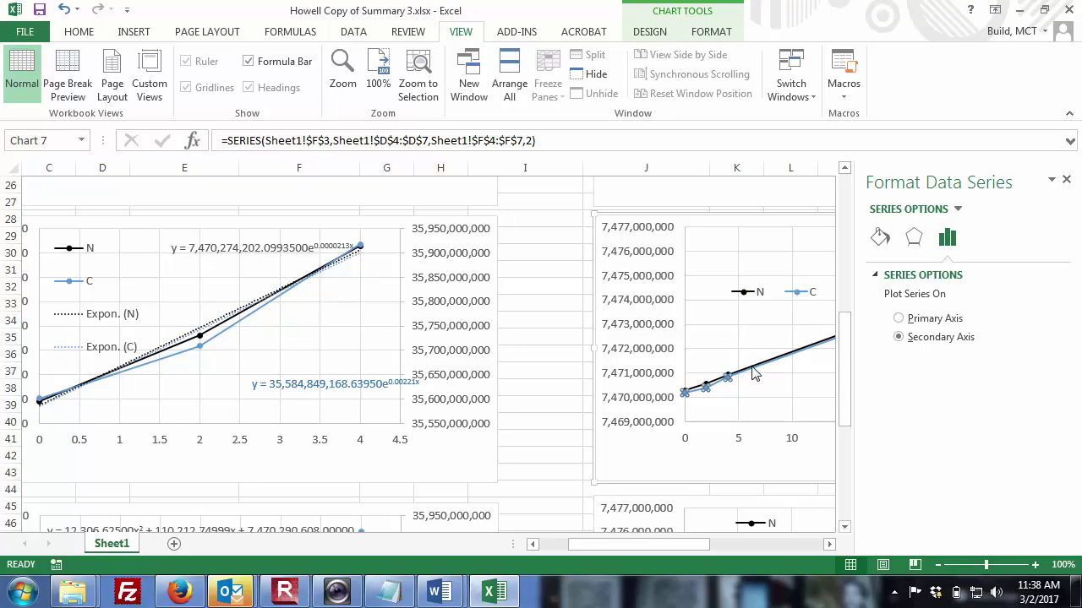
click(758, 369)
drag(847, 367, 828, 216)
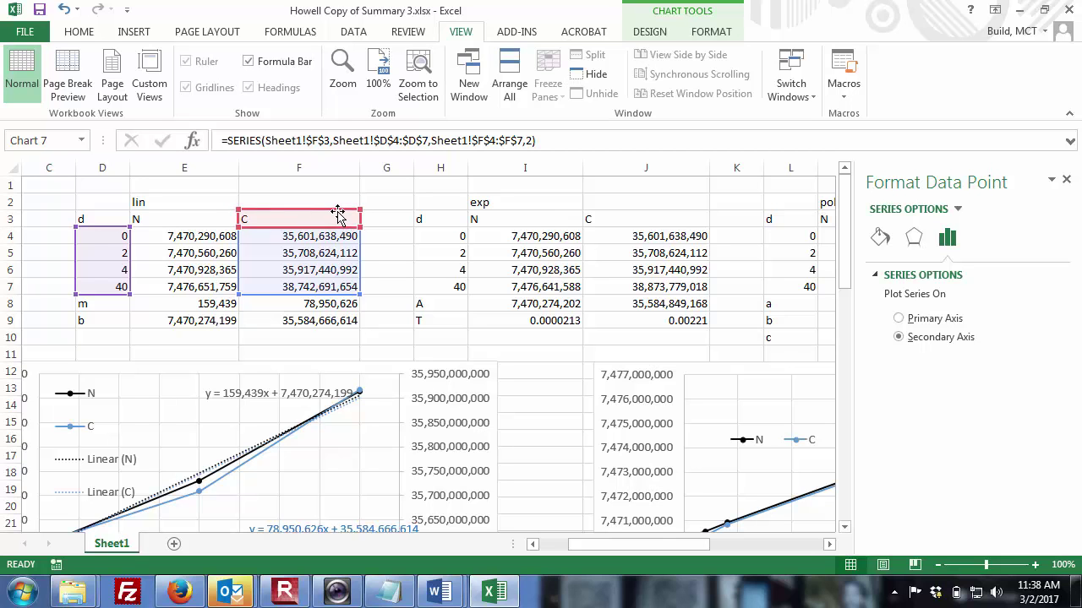
drag(338, 213, 594, 222)
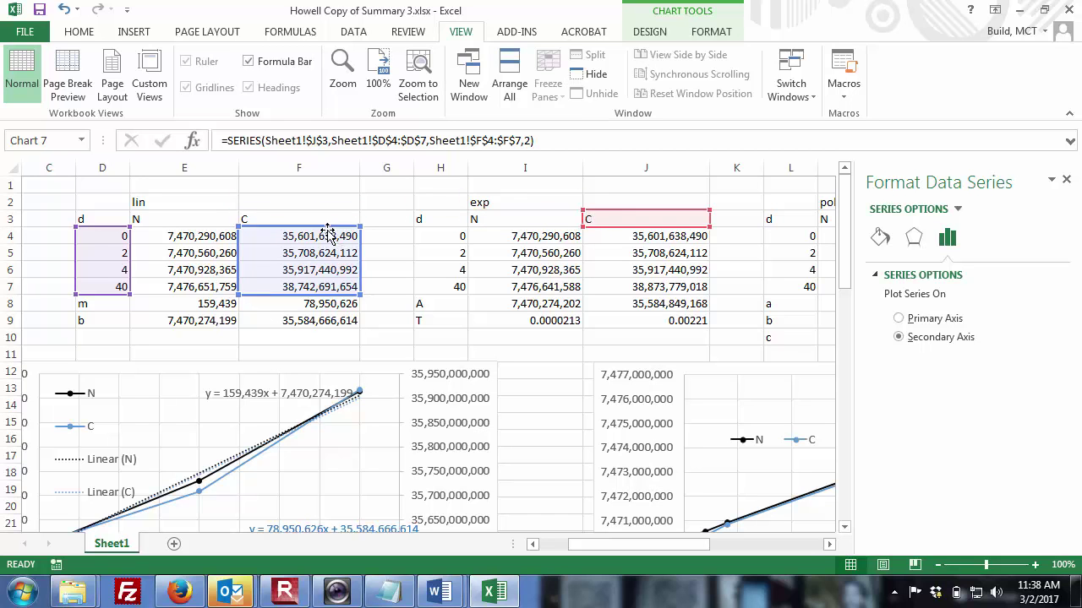
drag(341, 229, 603, 237)
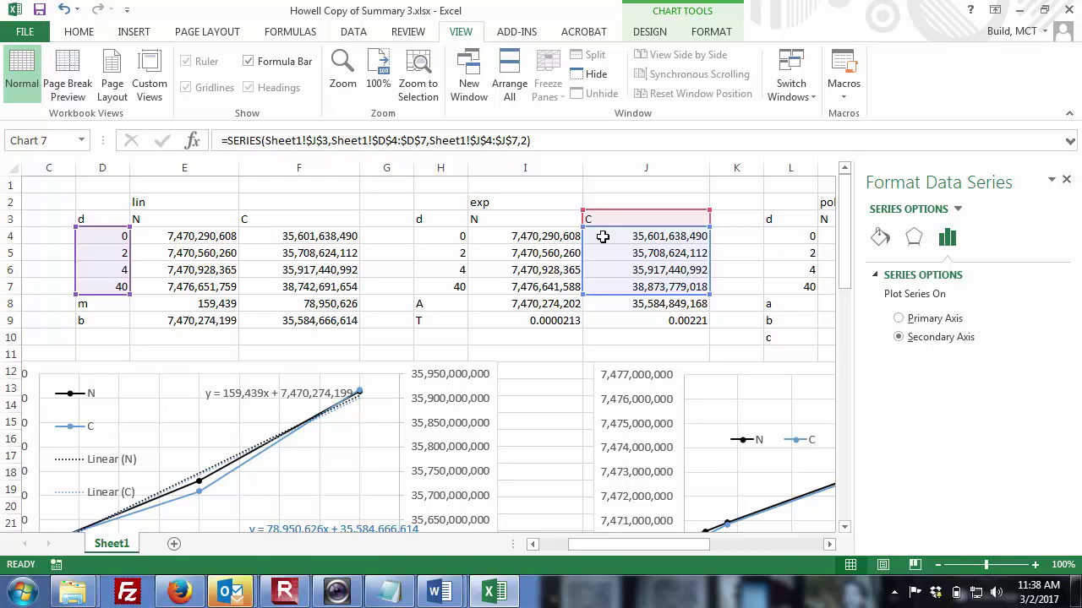
- Switch to the NRGY 101 Summary 3 Word document and examine its linear CO2, births and parabolic model charts
key(alt+Tab)
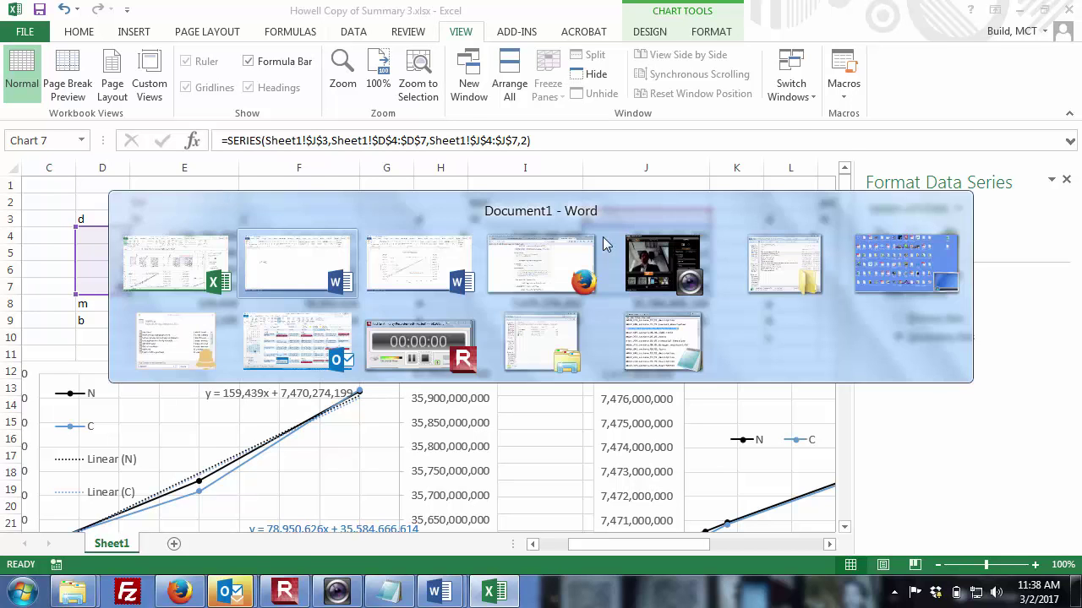
key(alt+Tab)
key(alt+Tab)
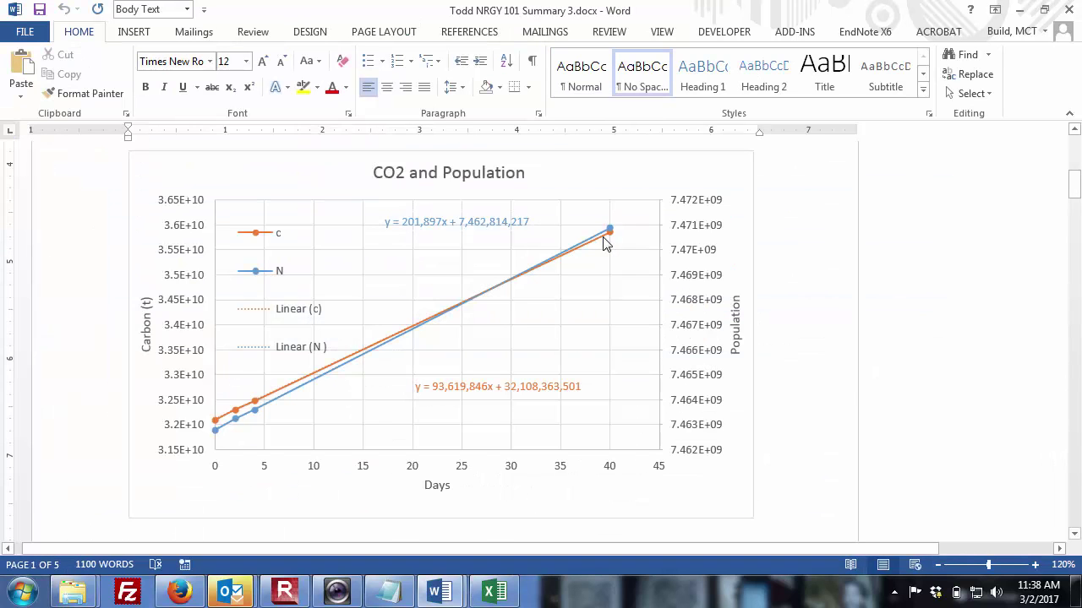
drag(1074, 188, 1074, 186)
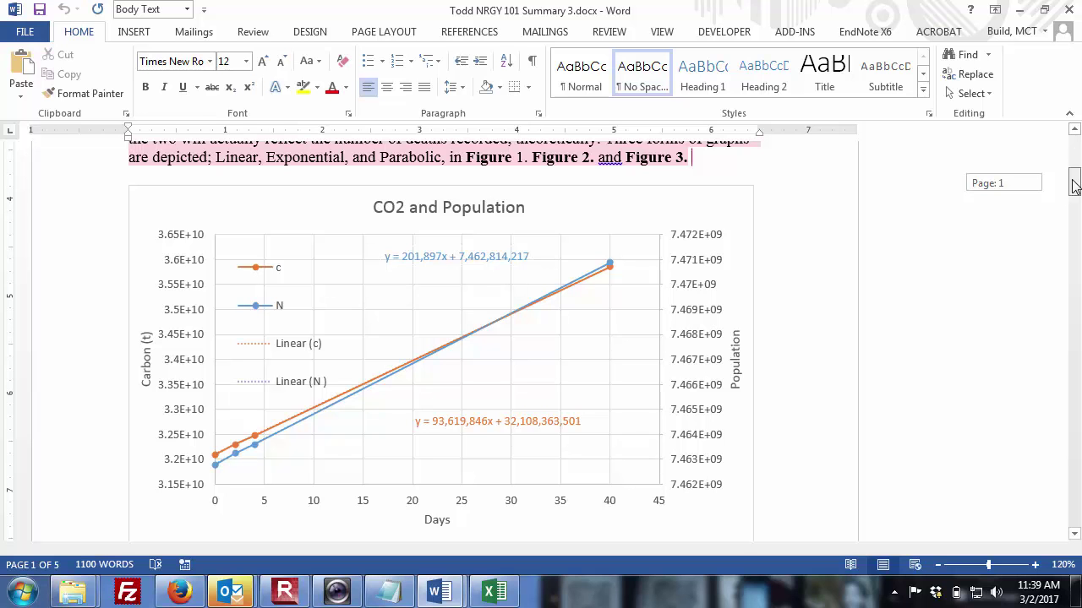
drag(1073, 186, 1070, 319)
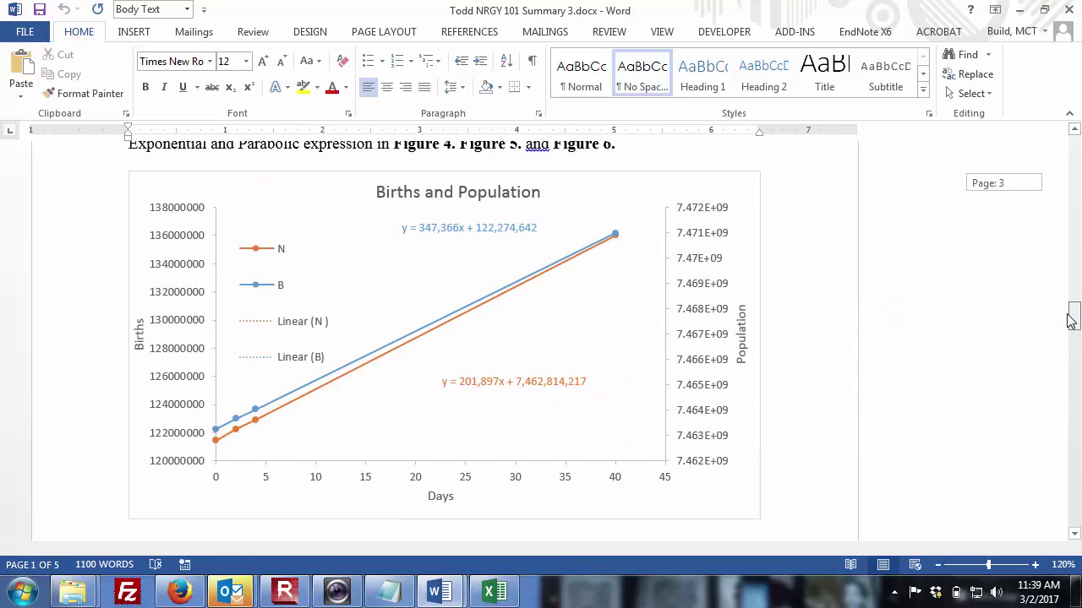
drag(1071, 320, 1070, 319)
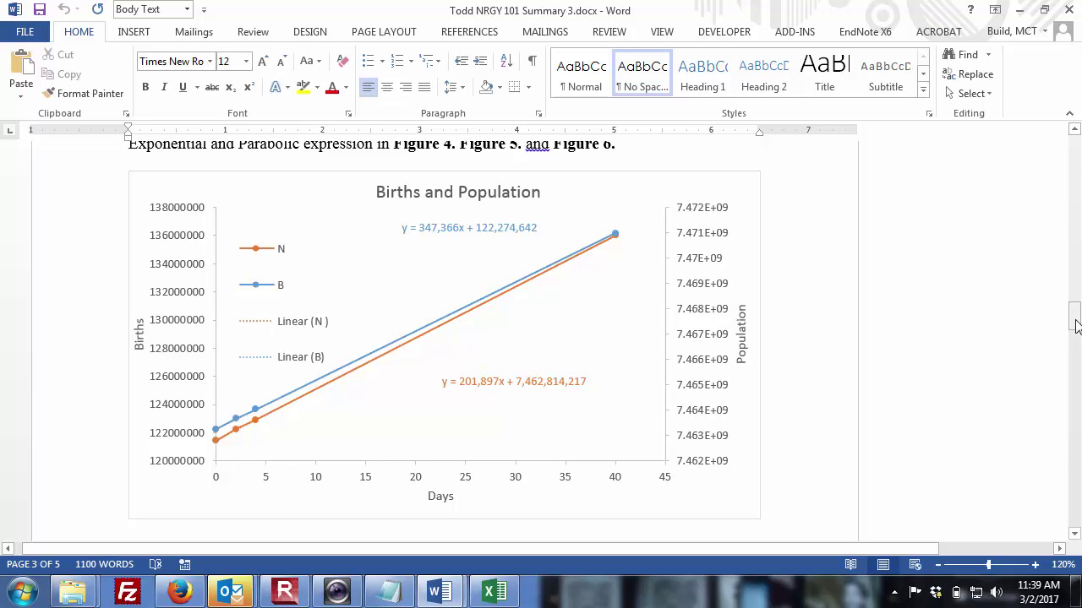
drag(1076, 328, 1066, 281)
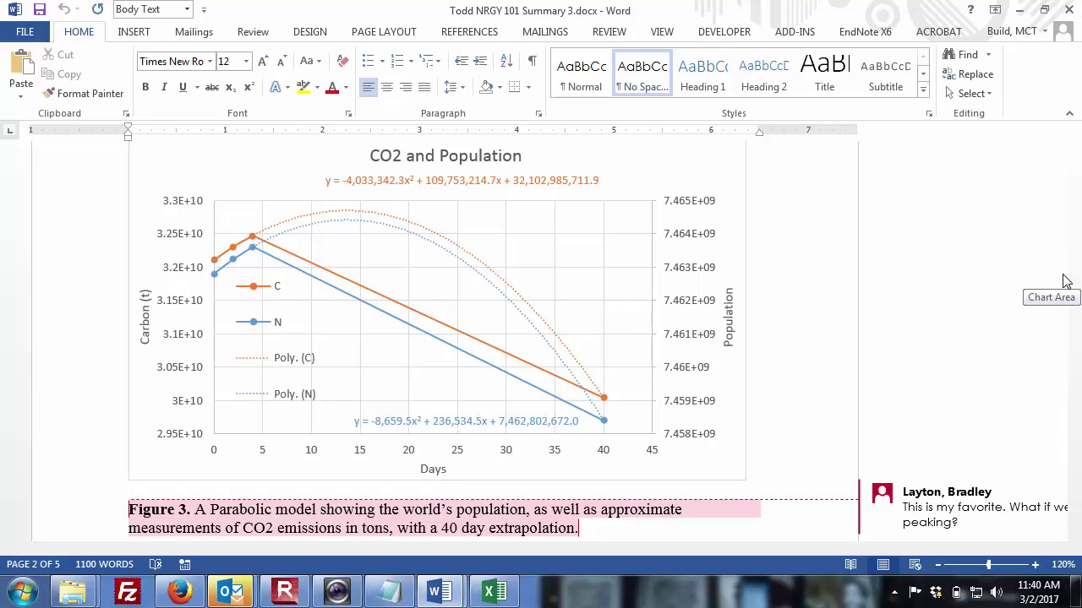
- Return to the Excel workbook and repoint the extended exponential chart's N series to name I3, x-values H4:H7 and y-values I4:I7
key(alt+Tab)
key(alt+Tab)
key(alt+Tab)
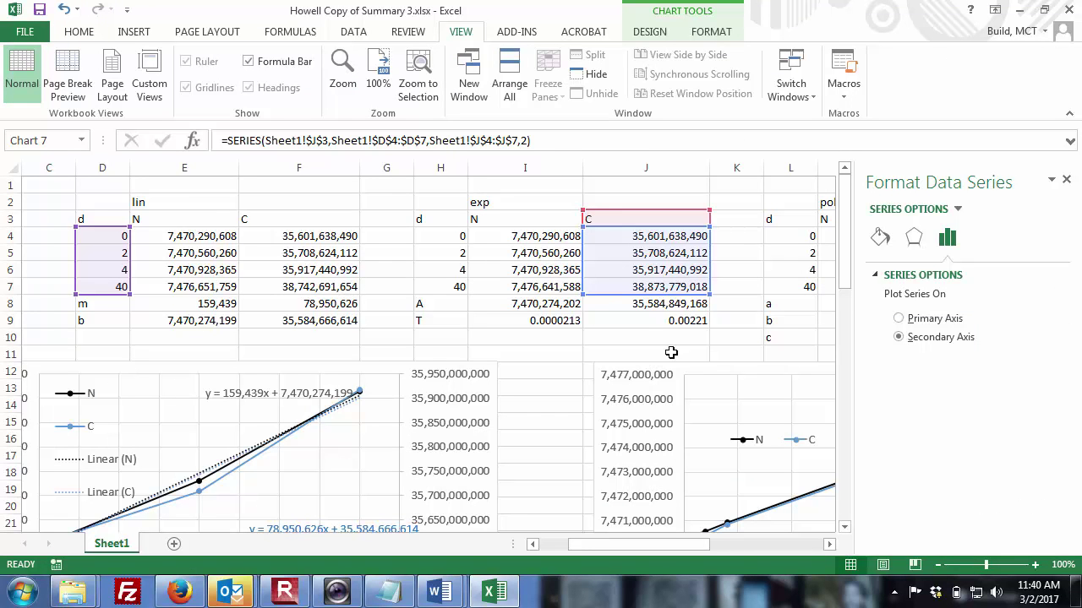
drag(847, 273, 833, 389)
click(773, 424)
click(749, 443)
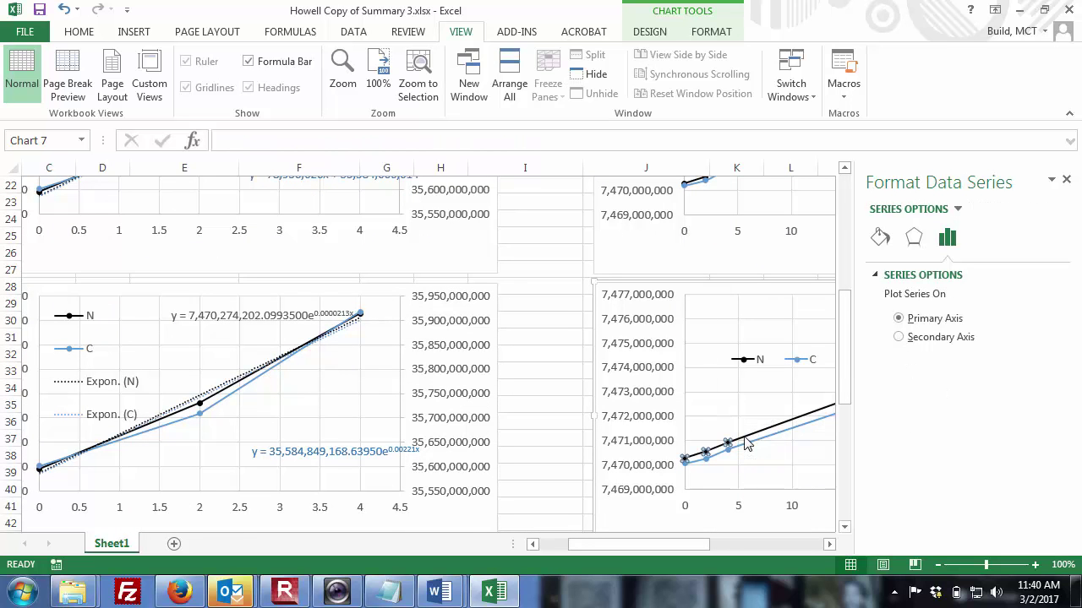
drag(848, 359, 844, 241)
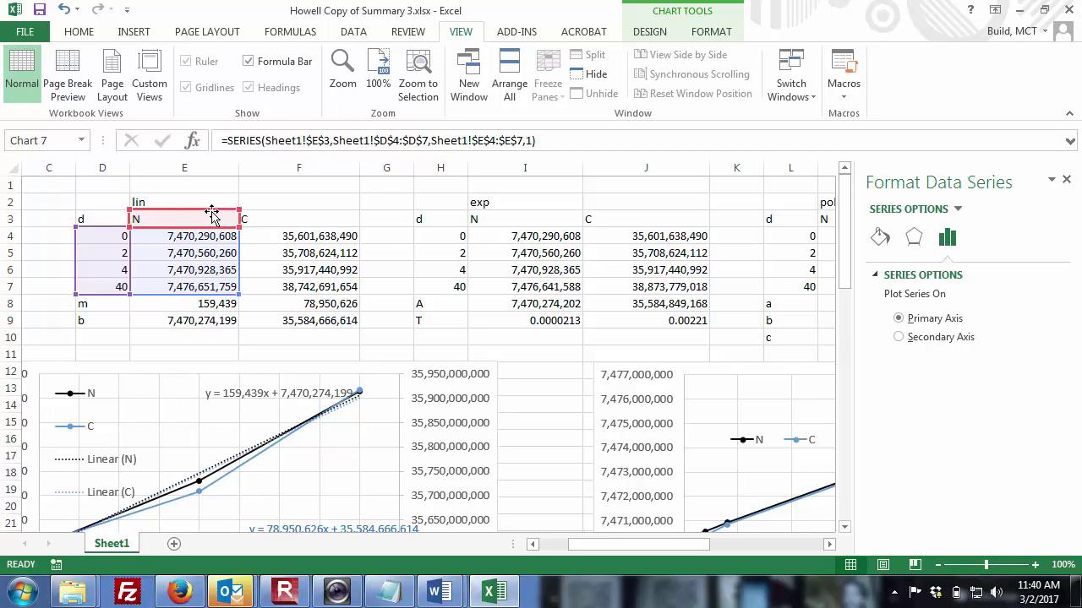
drag(219, 216, 557, 217)
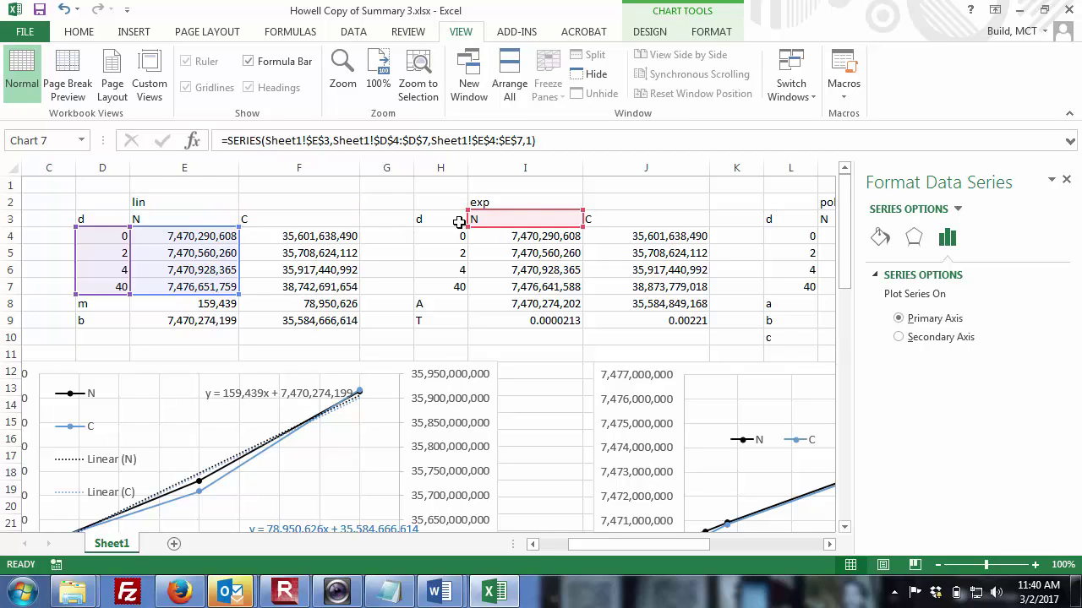
drag(209, 230, 493, 250)
drag(97, 229, 424, 241)
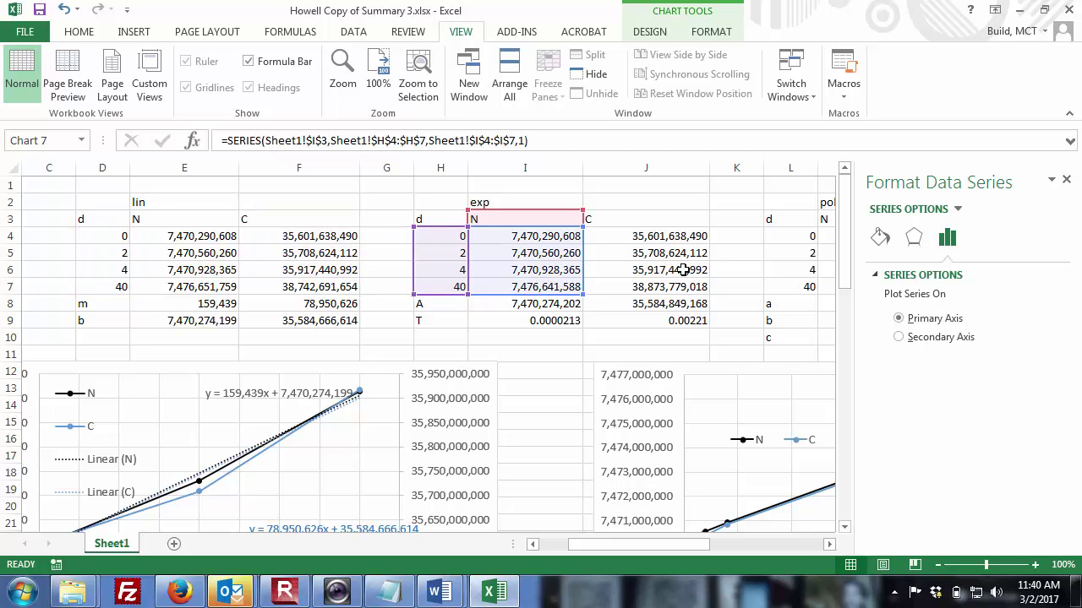
- Add an exponential trendline to the N series of the extended exponential chart and format it as a solid black line
drag(843, 258, 850, 367)
drag(629, 542, 693, 545)
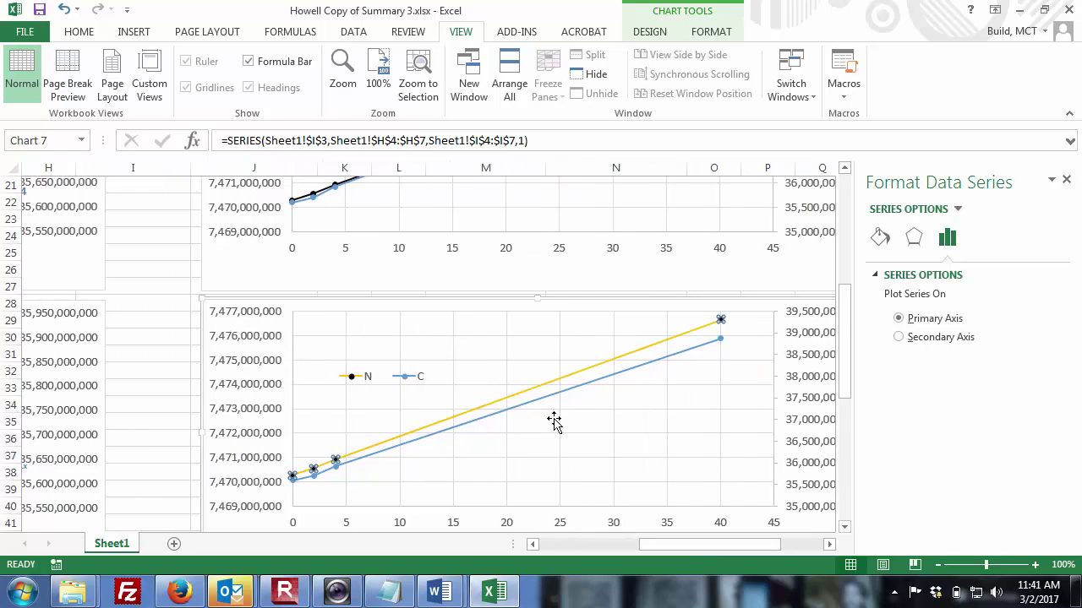
right_click(367, 457)
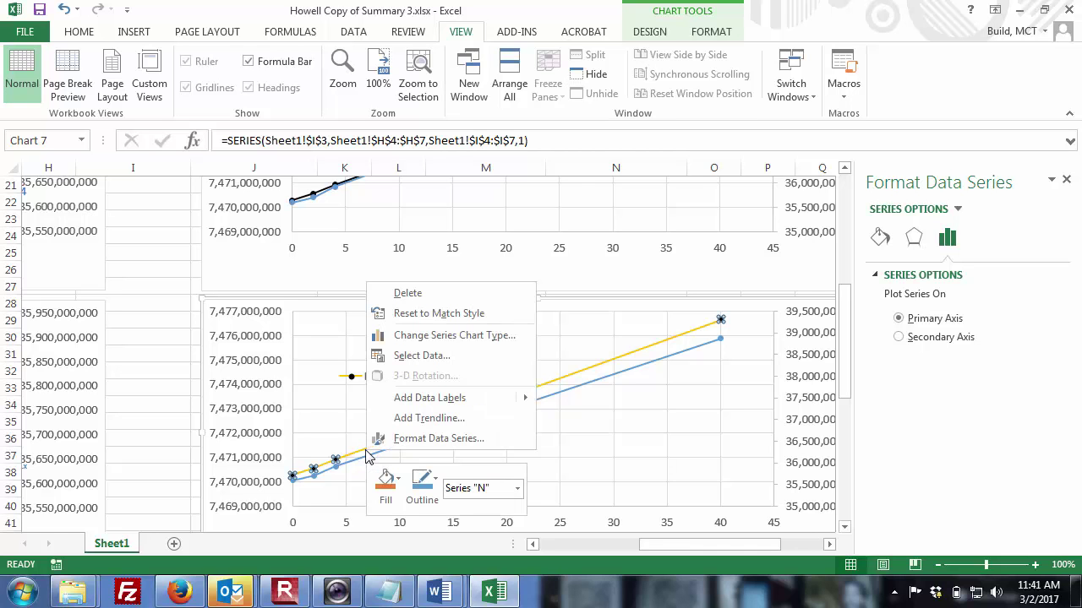
click(417, 419)
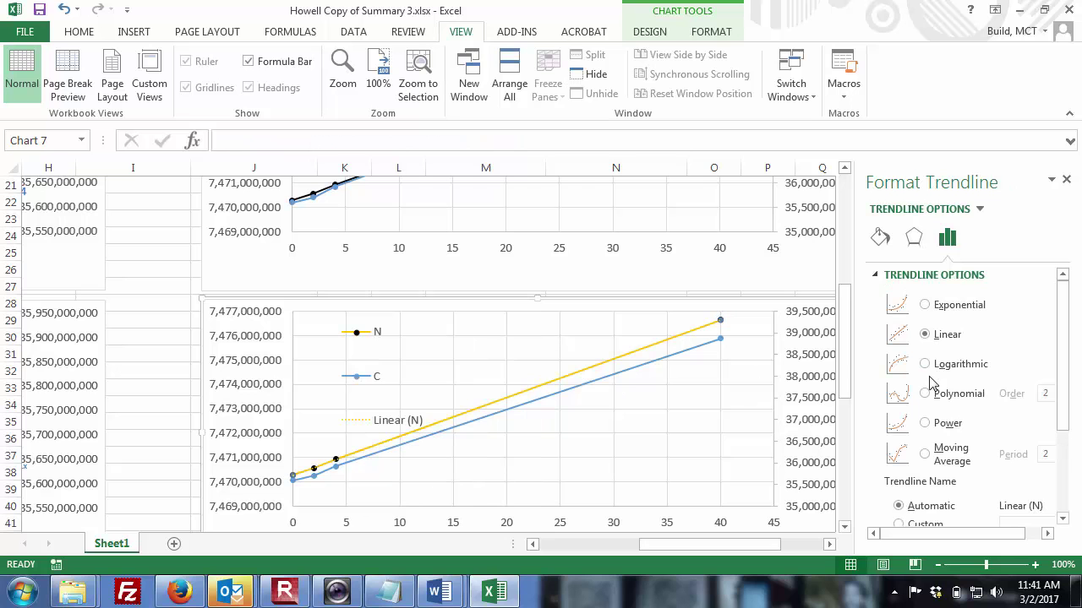
click(926, 305)
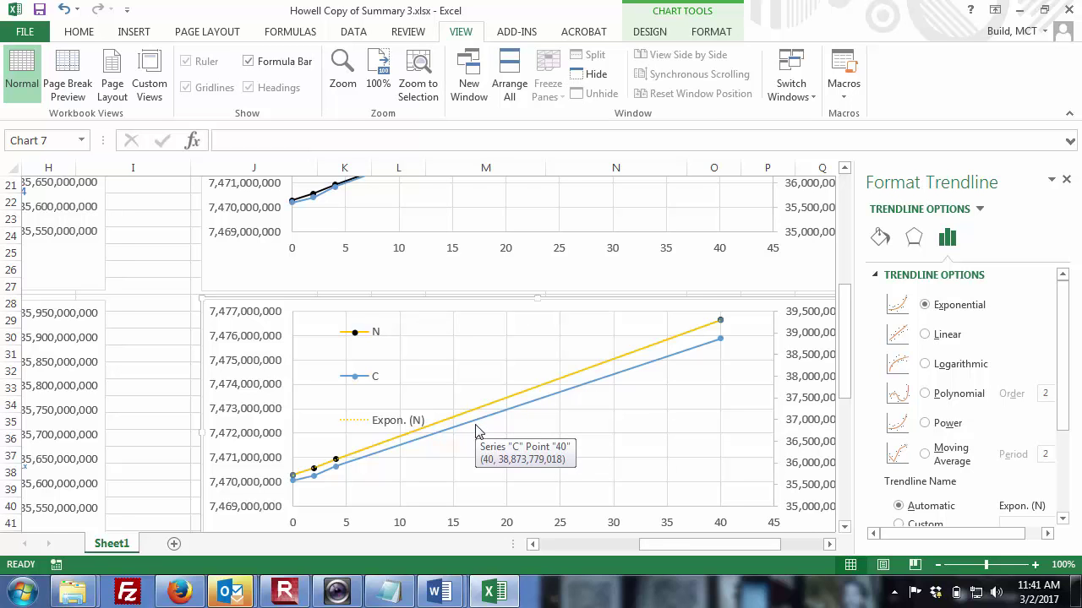
click(880, 237)
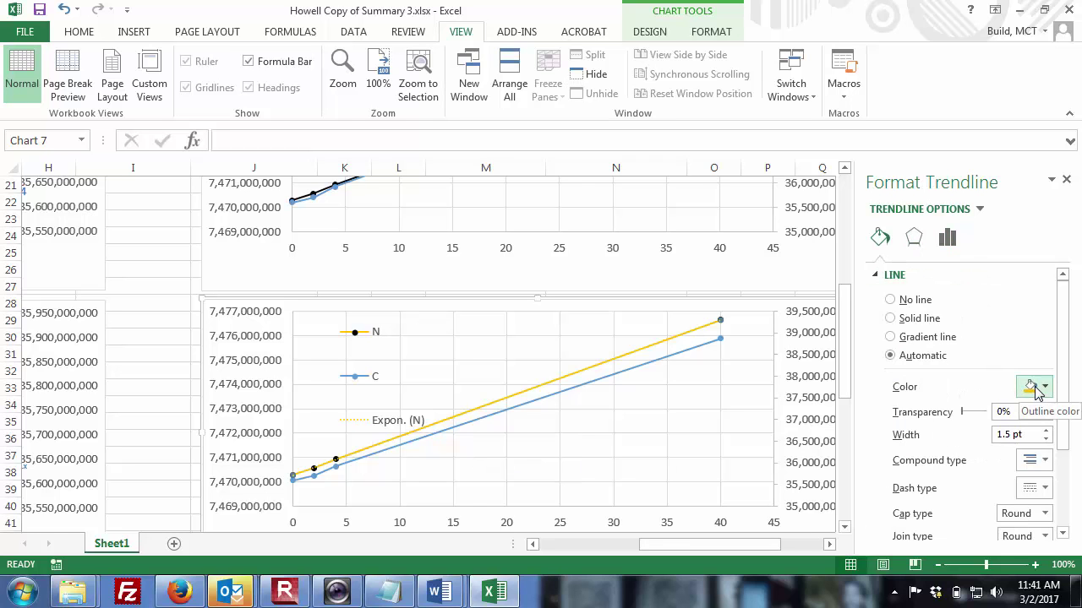
click(919, 319)
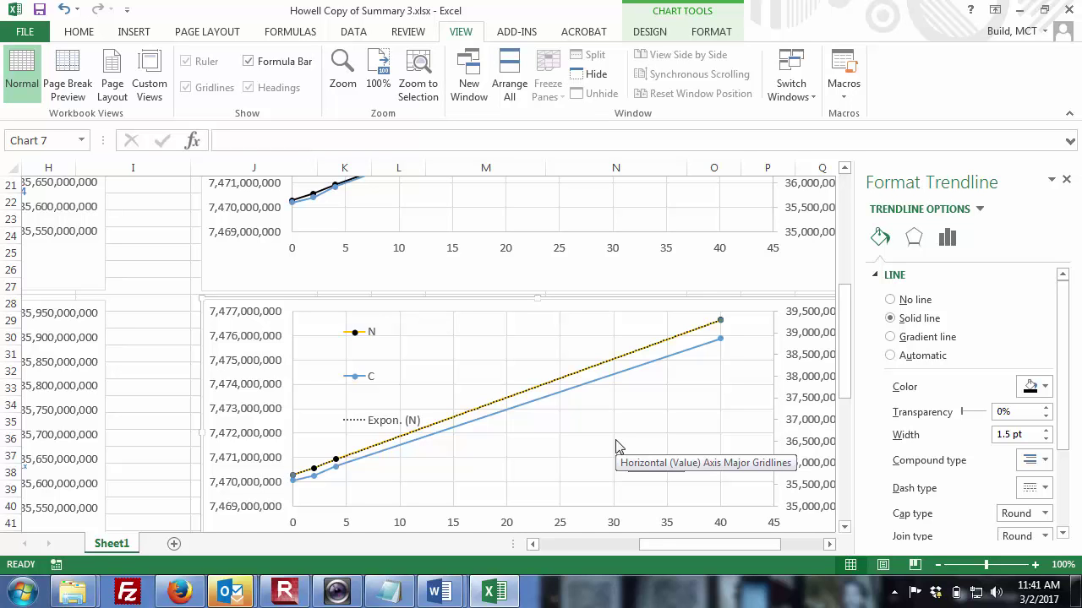
- Add a linear trendline to the C series of the extended exponential chart and format it as a solid black line
click(590, 388)
right_click(590, 389)
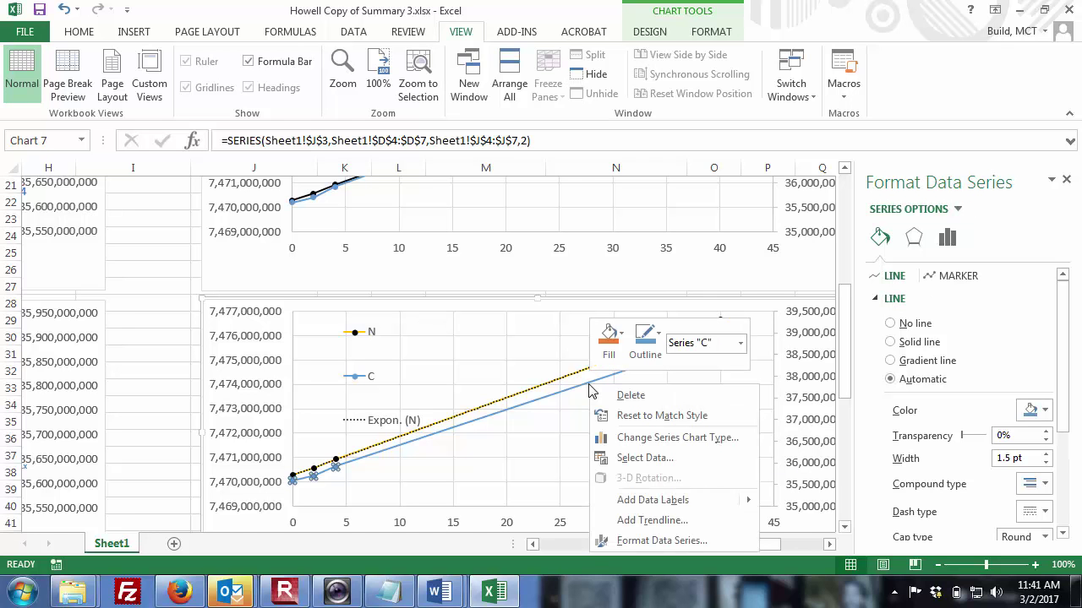
mouse_move(661, 502)
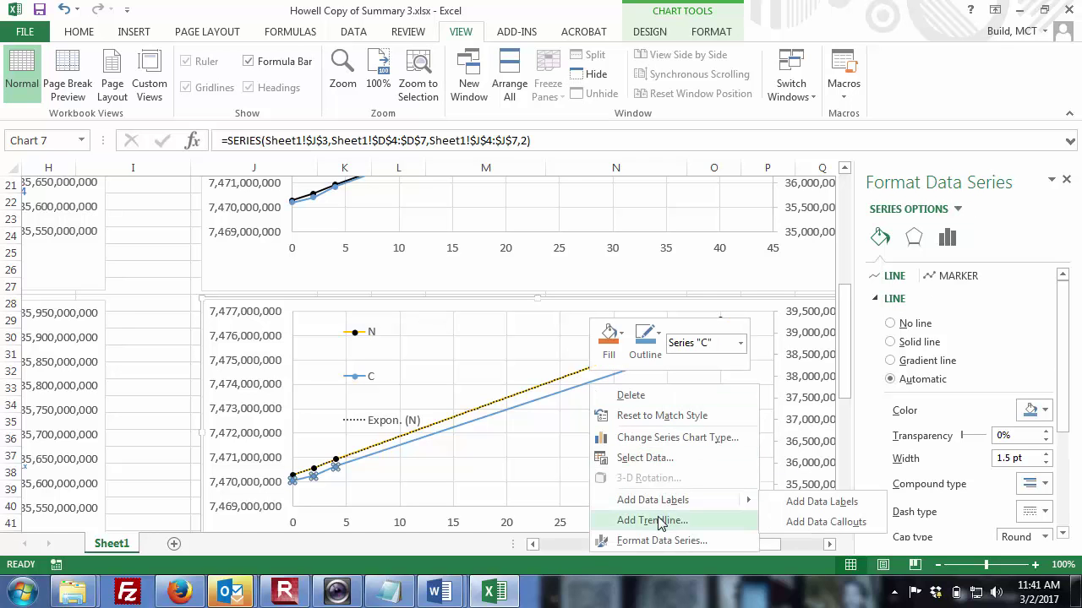
click(652, 521)
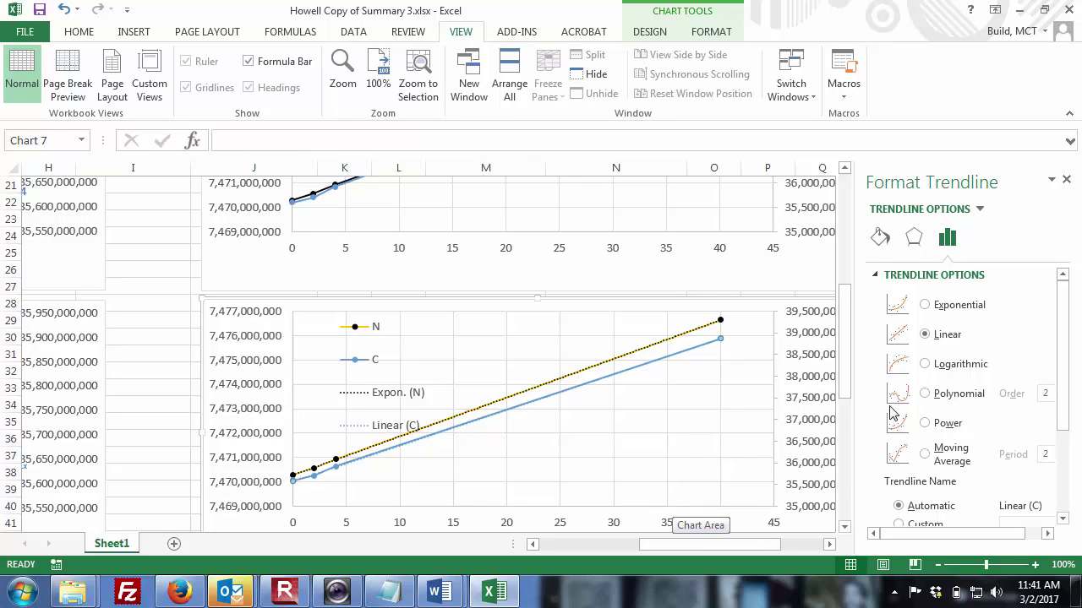
click(880, 238)
click(906, 325)
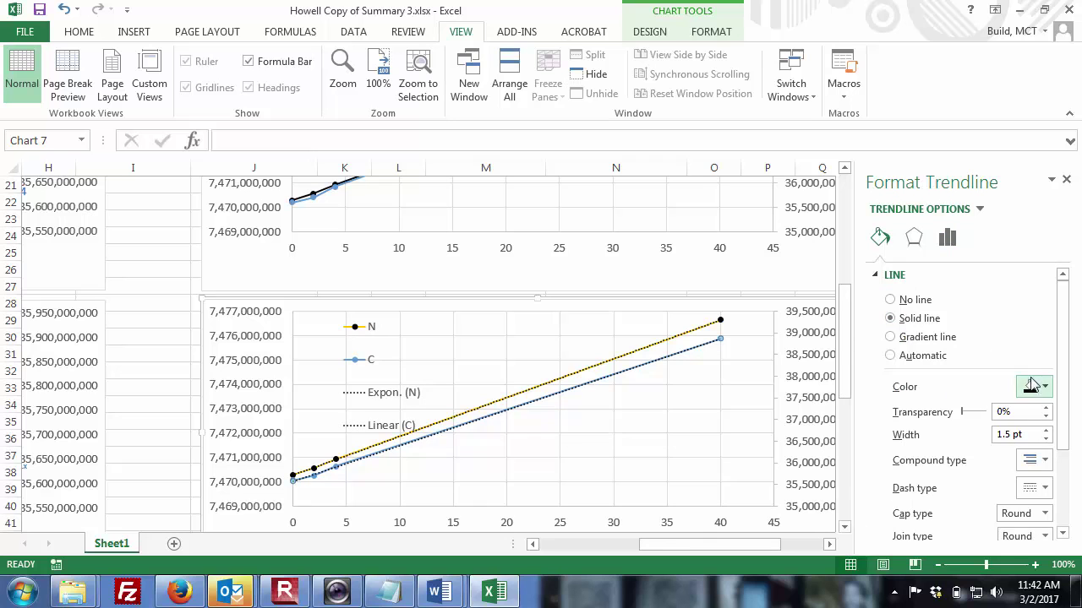
click(597, 432)
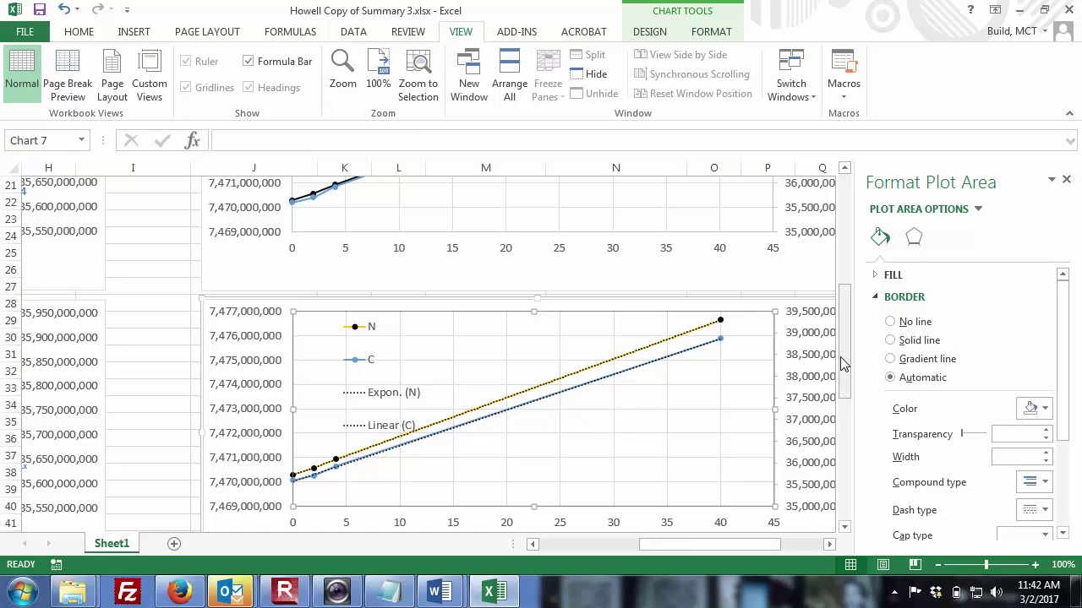
- Examine the polynomial model's N and C data and the formula for N at day 40 in M7
drag(843, 364, 847, 259)
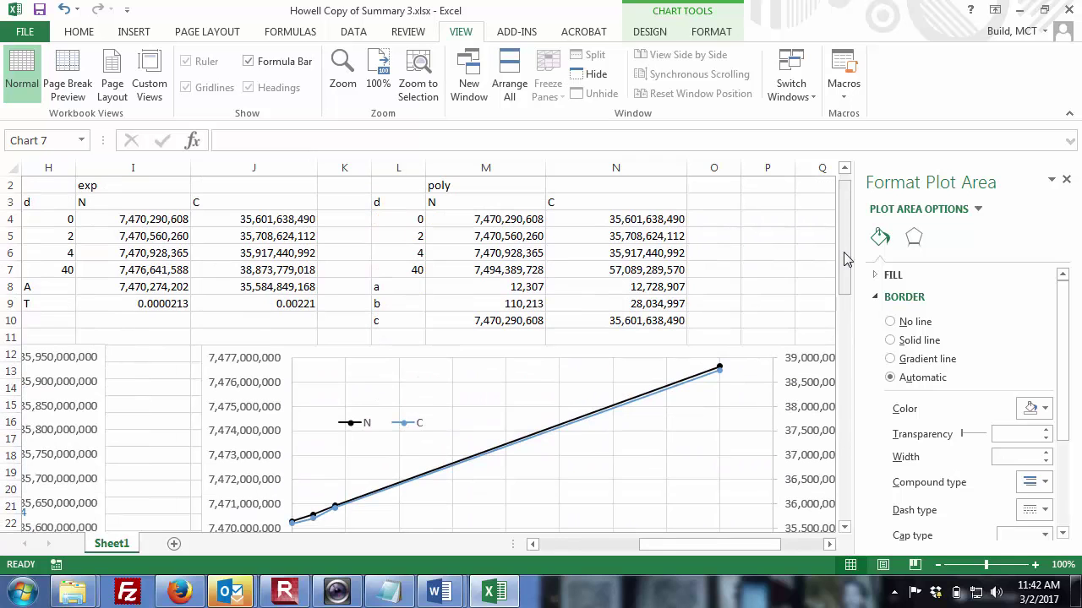
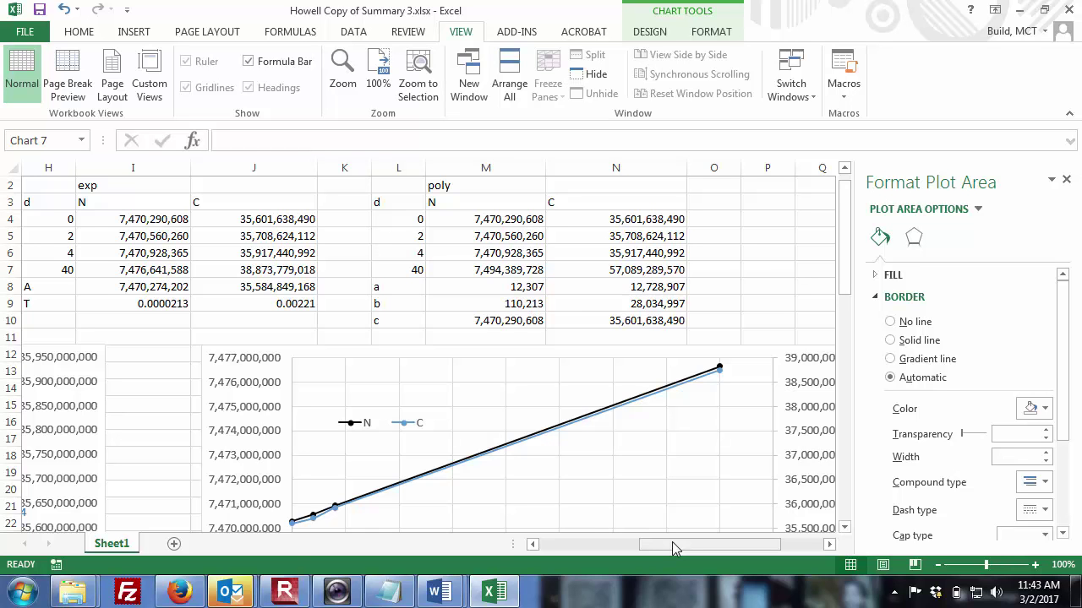
drag(671, 541, 629, 548)
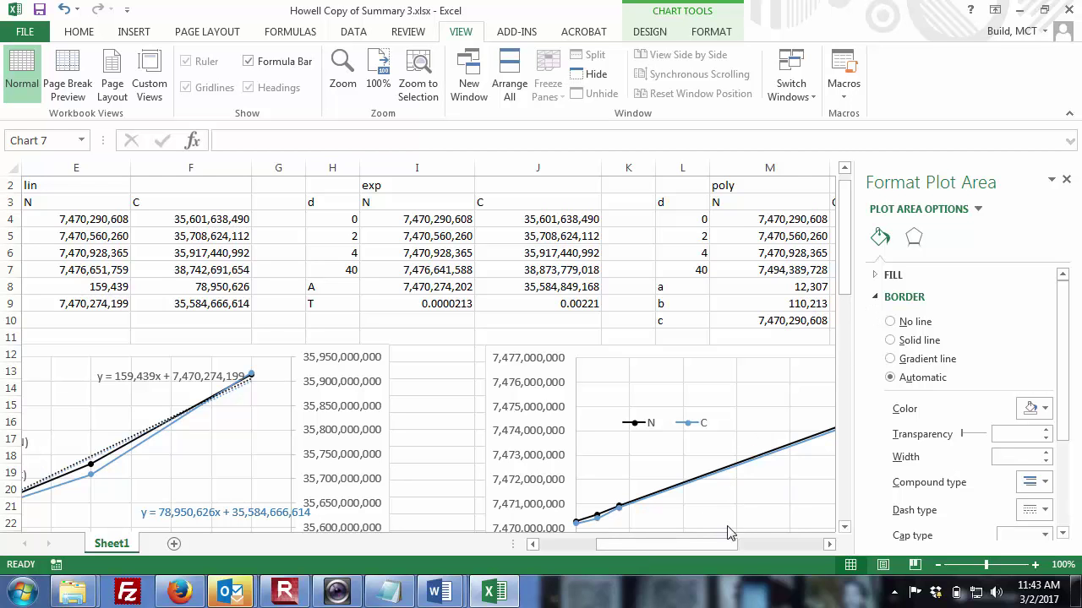
drag(724, 546, 766, 548)
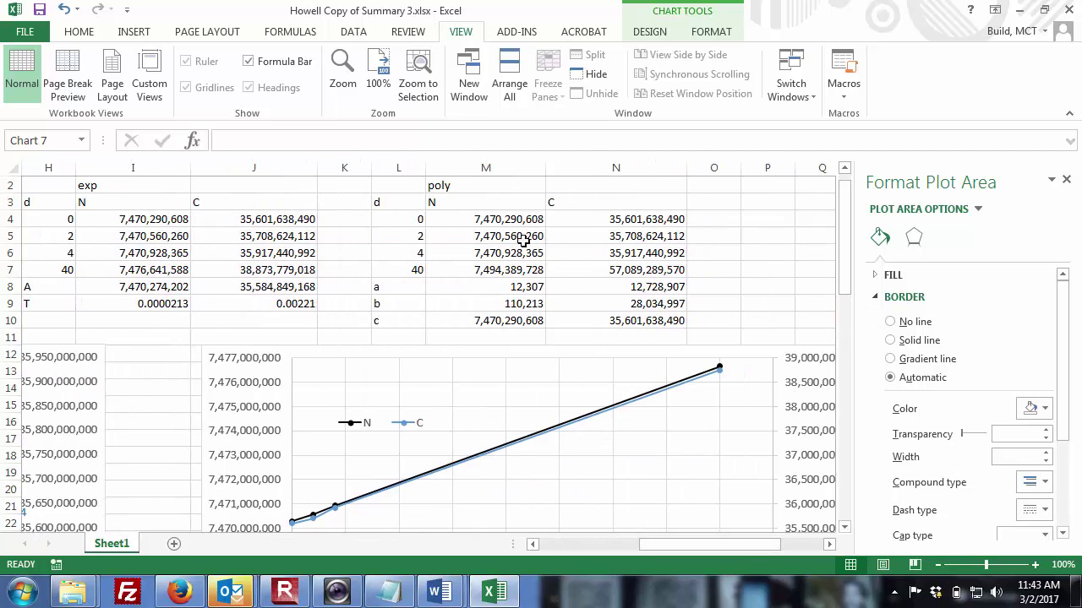
click(507, 219)
drag(504, 220, 617, 257)
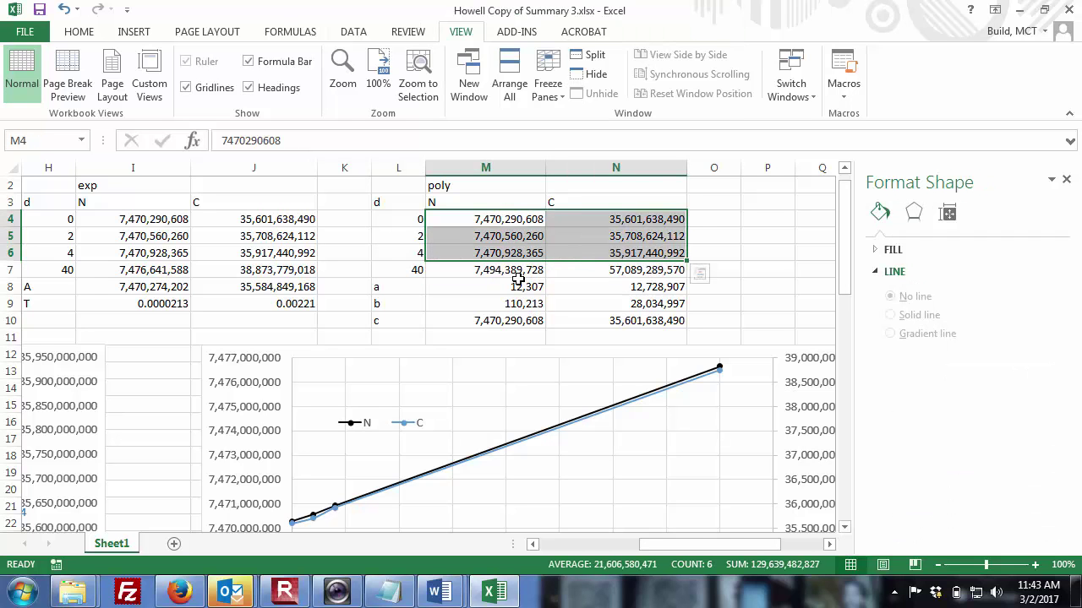
click(518, 270)
double_click(518, 271)
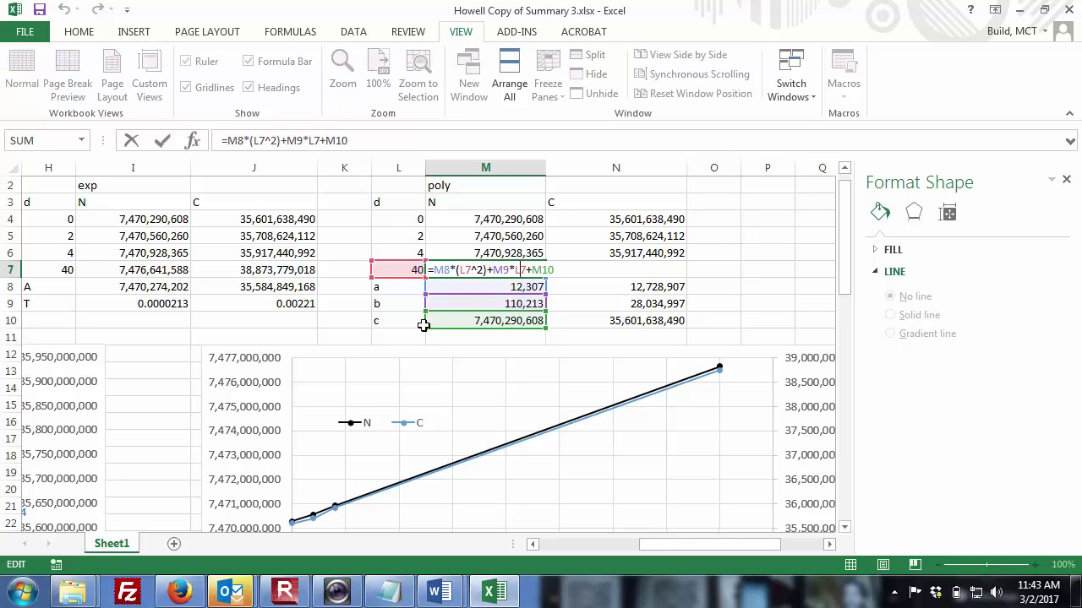
- Switch to the Word document Document1 and place the cursor before the exponential equation
mouse_move(451, 594)
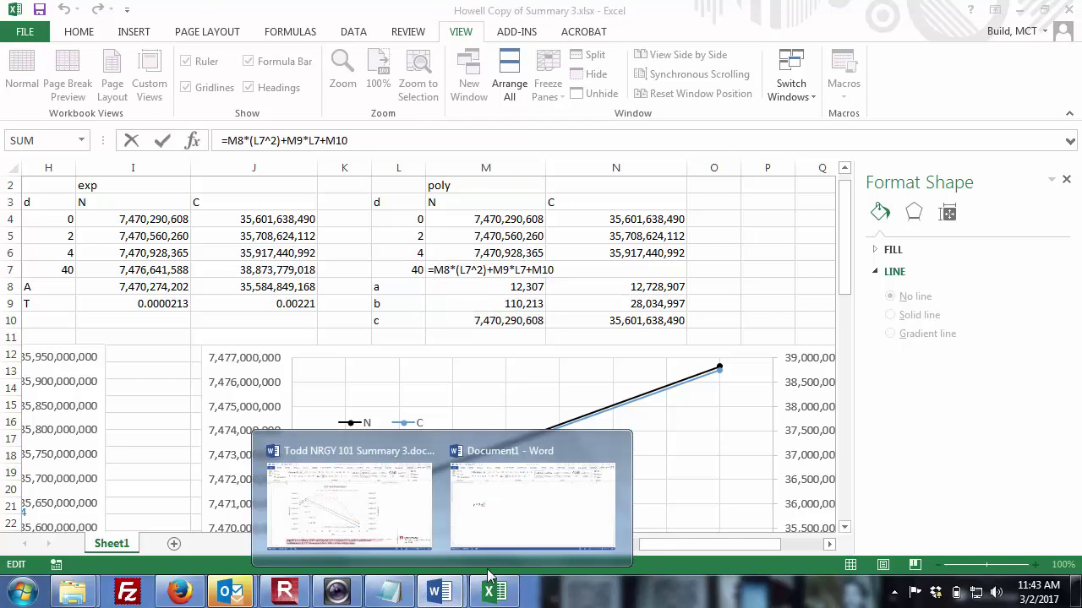
click(527, 505)
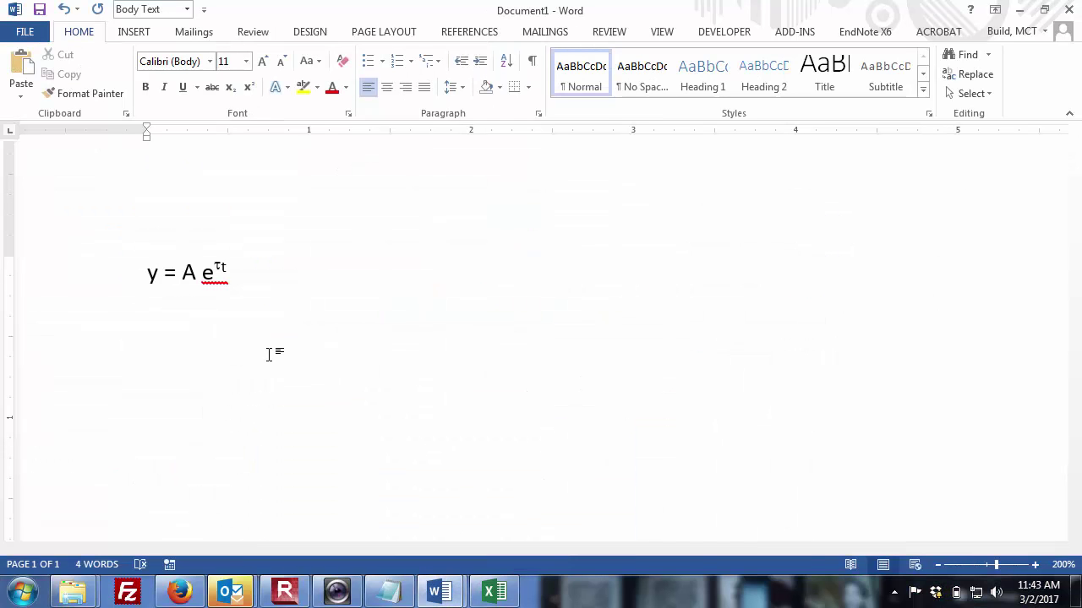
drag(239, 277, 150, 279)
click(149, 279)
key(Return)
key(Return)
key(Up)
key(Up)
text(y =)
key(BackSpace)
key(BackSpace)
key(BackSpace)
key(BackSpace)
text(y = mx + b)
key(ctrl+shift+End)
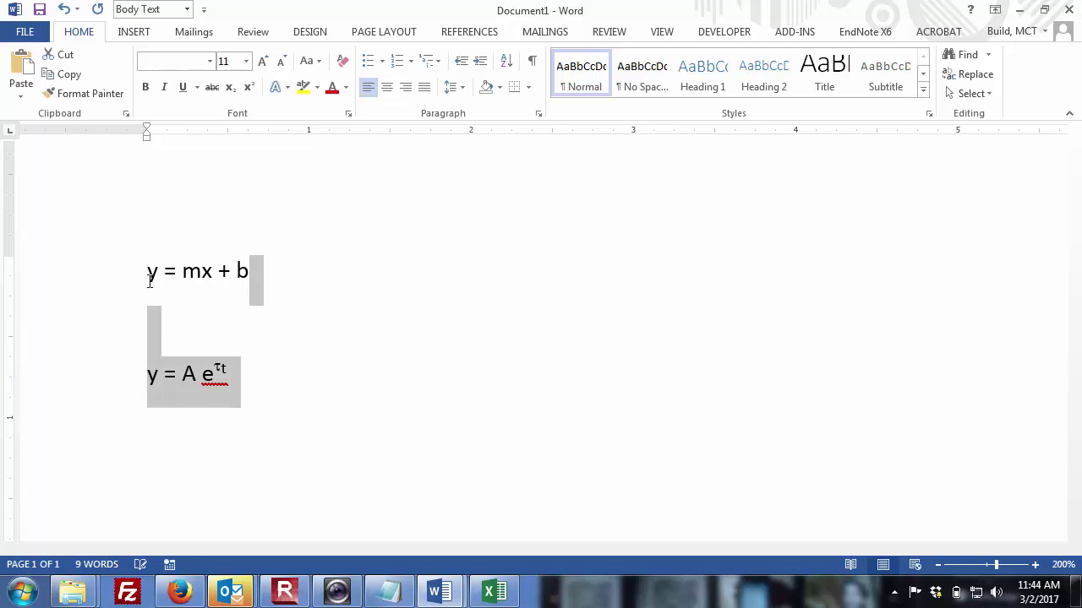
key(Right)
scroll(150, 281, down, 3)
key(ctrl+z)
key(ctrl+z)
key(ctrl+z)
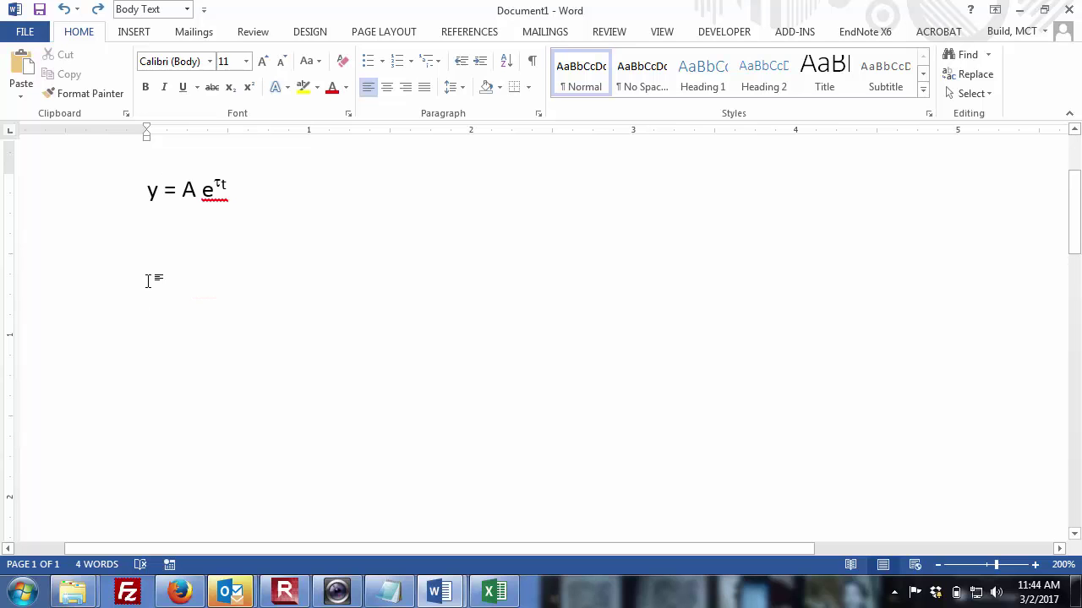
- Add the linear equation y = mx + b above the exponential equation, leaving a blank line between them
key(Return)
key(Return)
key(Up)
key(Up)
text(y =)
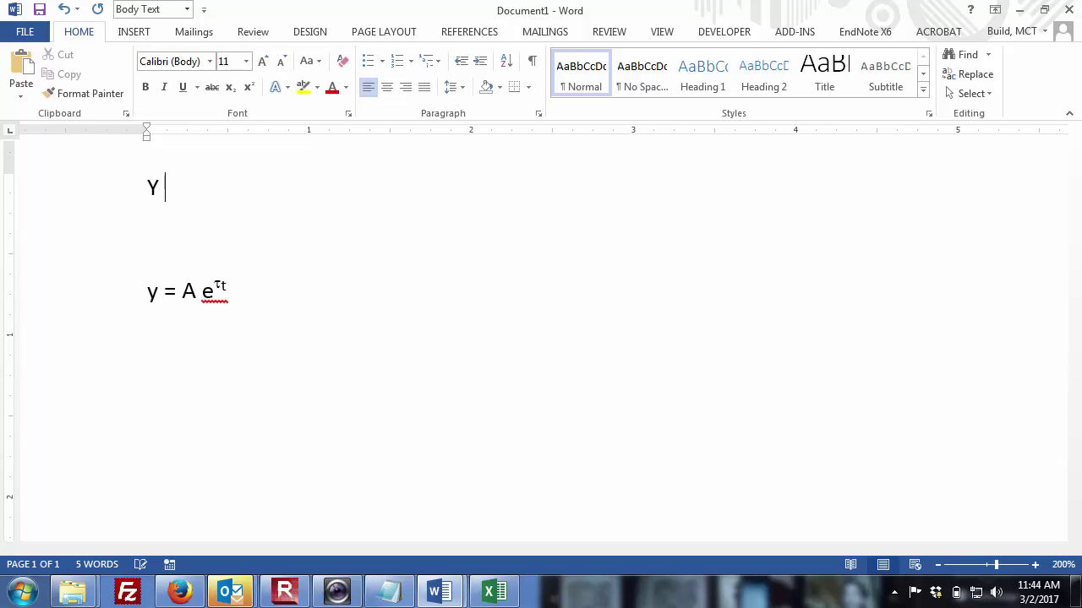
key(BackSpace)
key(ctrl+z)
key(ctrl+z)
text(= mx +)
key(BackSpace)
text(+ b)
key(shift+Down)
key(shift+Down)
key(shift+Down)
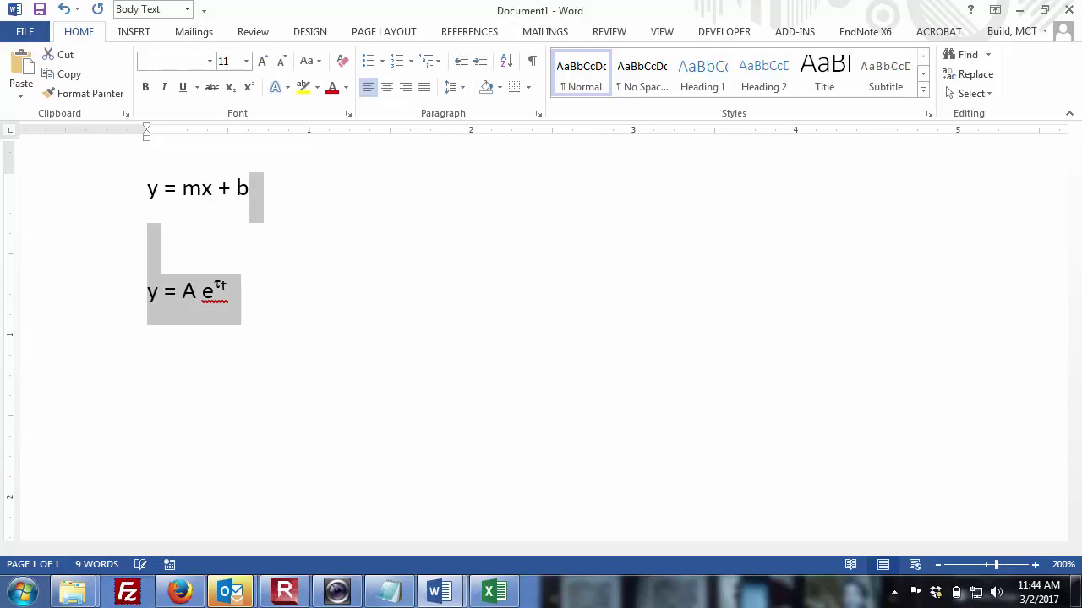
click(252, 188)
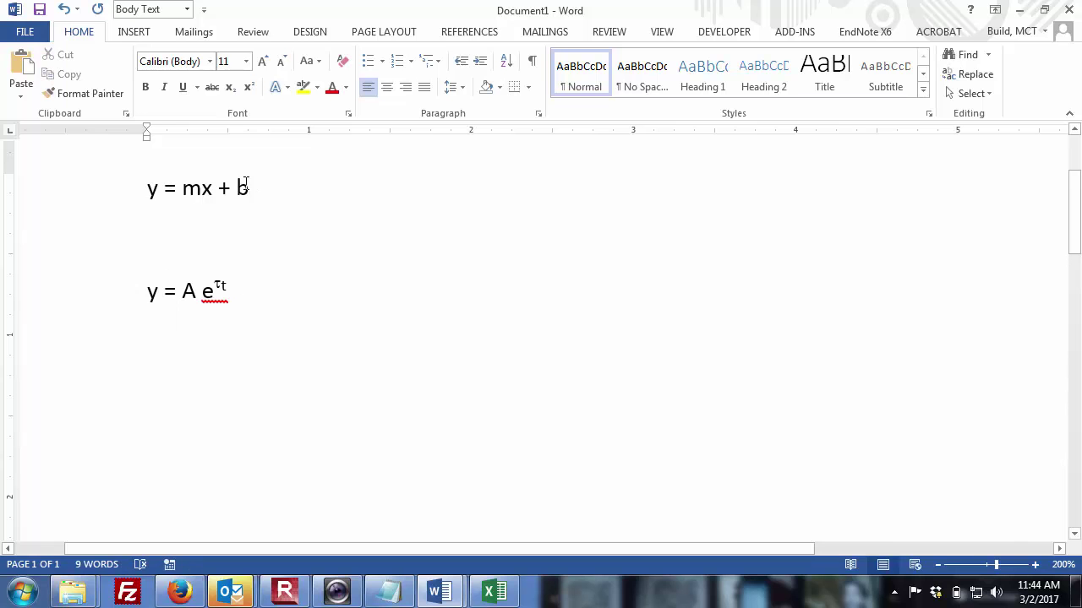
- Set the font of the equation y = mx + b to Times New Roman
drag(252, 188, 134, 188)
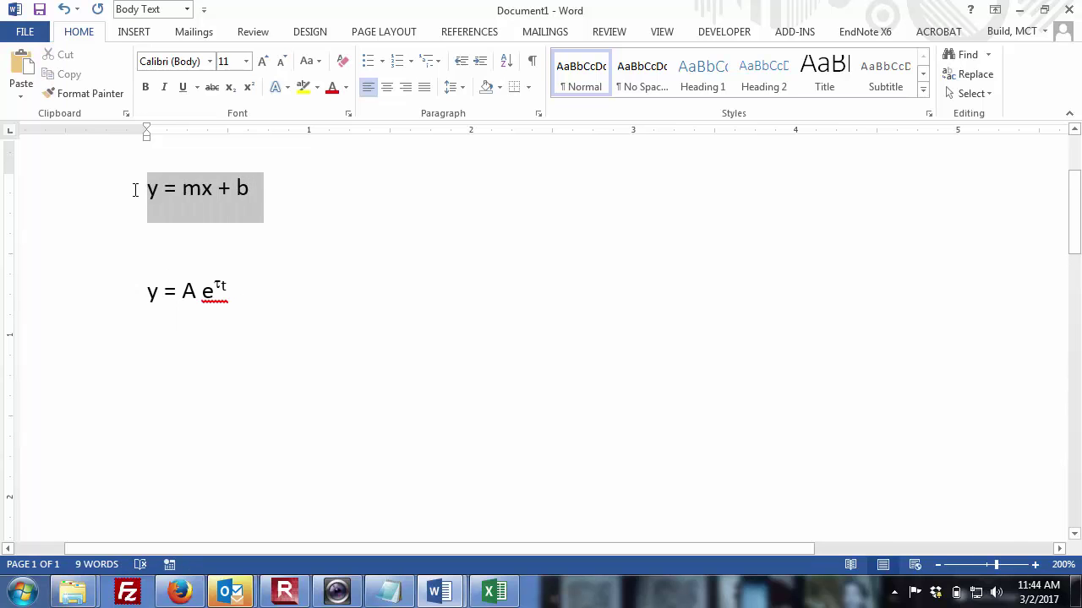
click(209, 64)
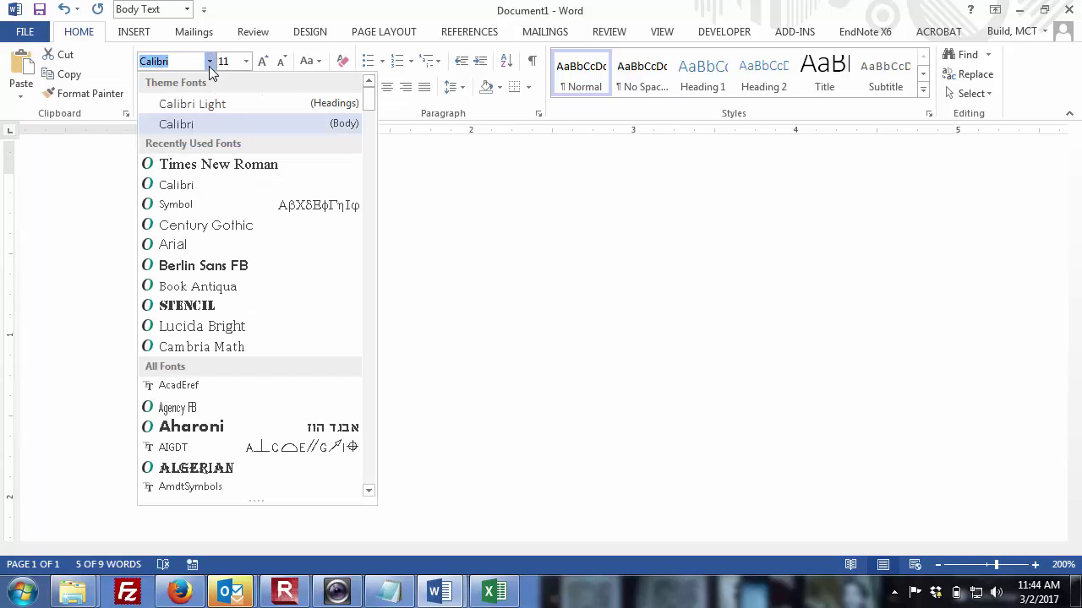
click(202, 164)
click(300, 277)
- Italicize the variables b, mx and y in the linear equation
click(261, 196)
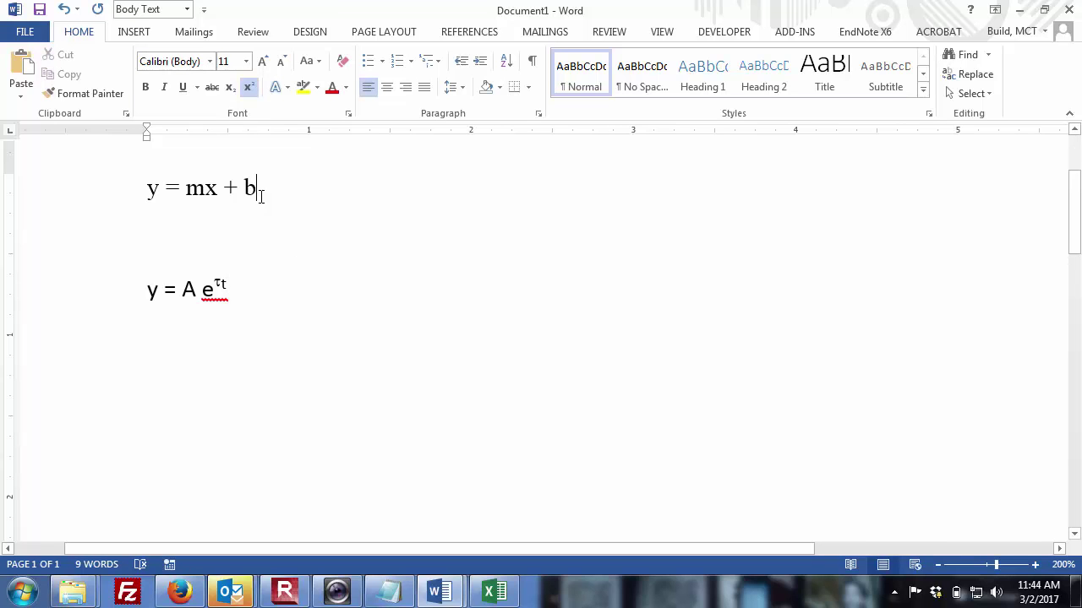
key(shift+Left)
key(ctrl+i)
key(Left)
key(Left)
key(Left)
key(Left)
key(shift+Left)
key(shift+Left)
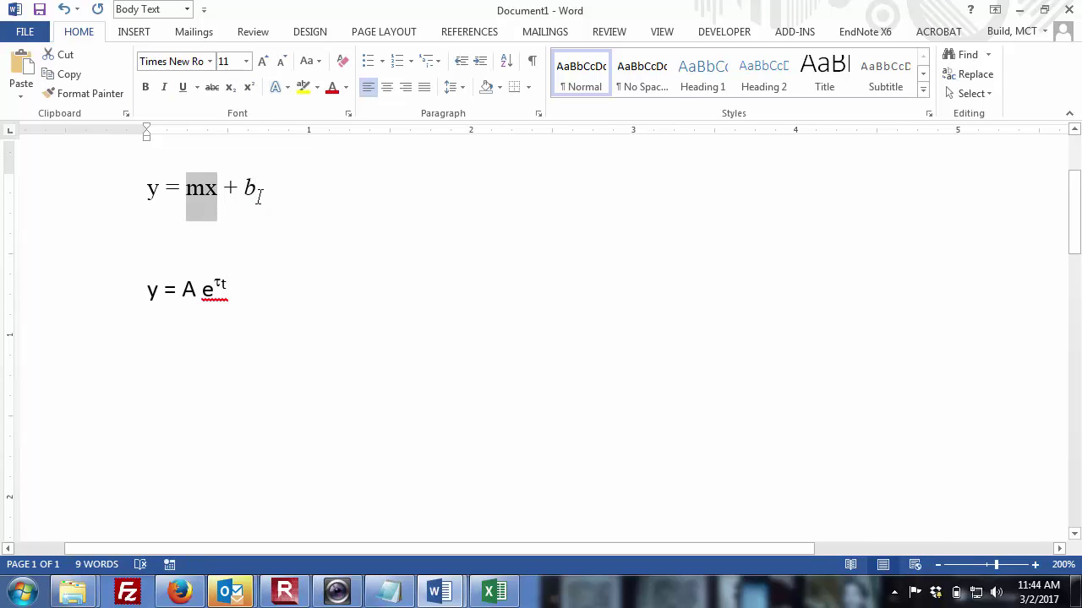
key(ctrl+i)
key(Left)
key(Left)
key(Left)
key(Left)
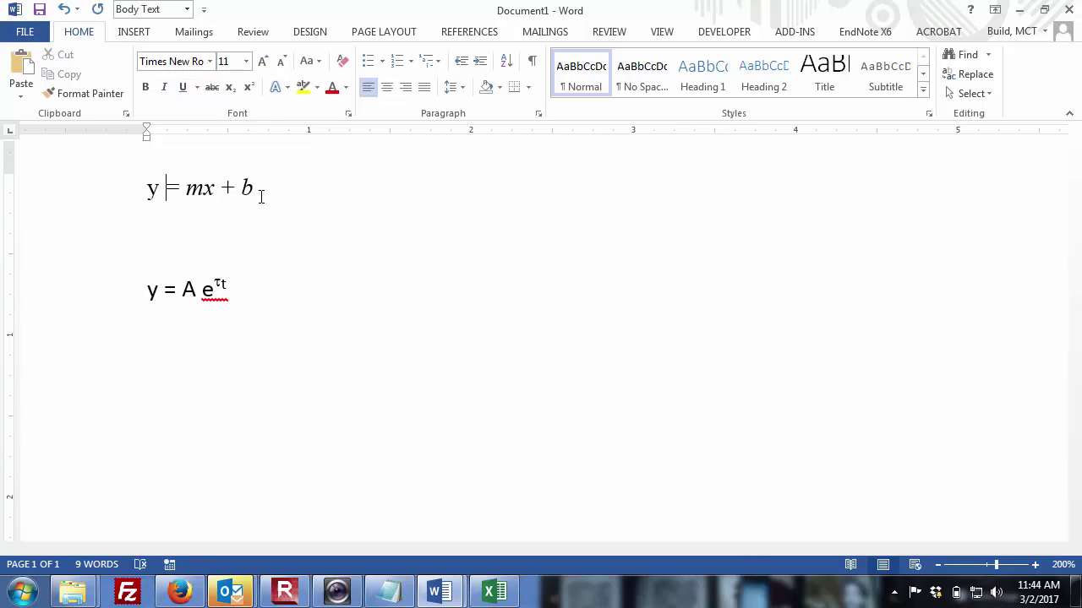
key(shift+Left)
key(ctrl+i)
- Set the exponential equation's base text and exponent t to Times New Roman, with the t in italics
key(Down)
key(Down)
key(Right)
key(Left)
key(shift+Right)
key(shift+Right)
key(shift+Right)
key(shift+Right)
key(shift+Right)
key(shift+Right)
key(shift+Right)
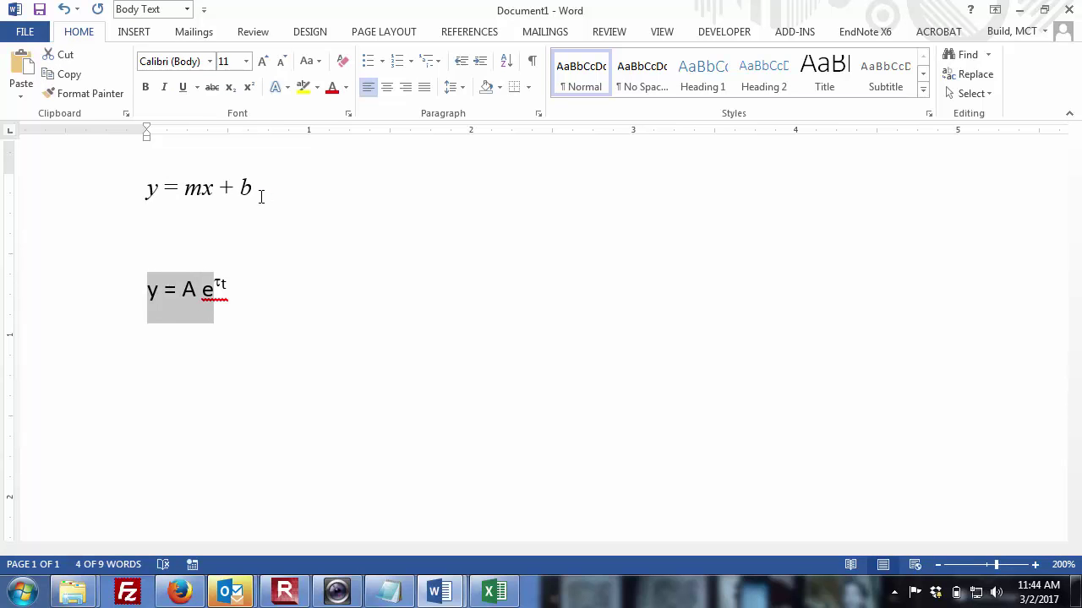
click(173, 61)
text(Times New Roman)
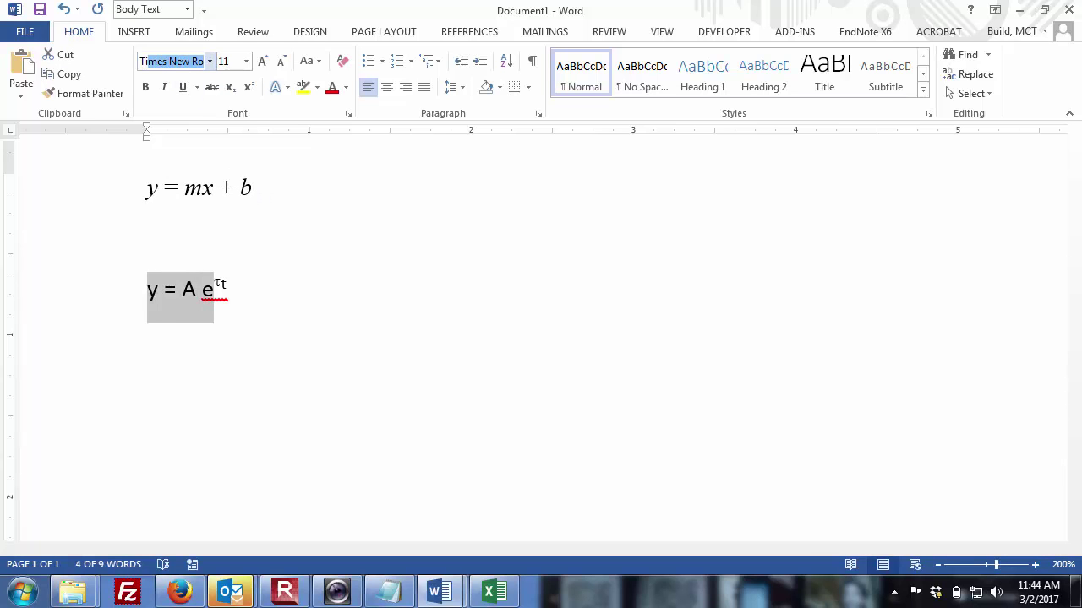
key(Return)
key(Right)
key(Right)
key(shift+Right)
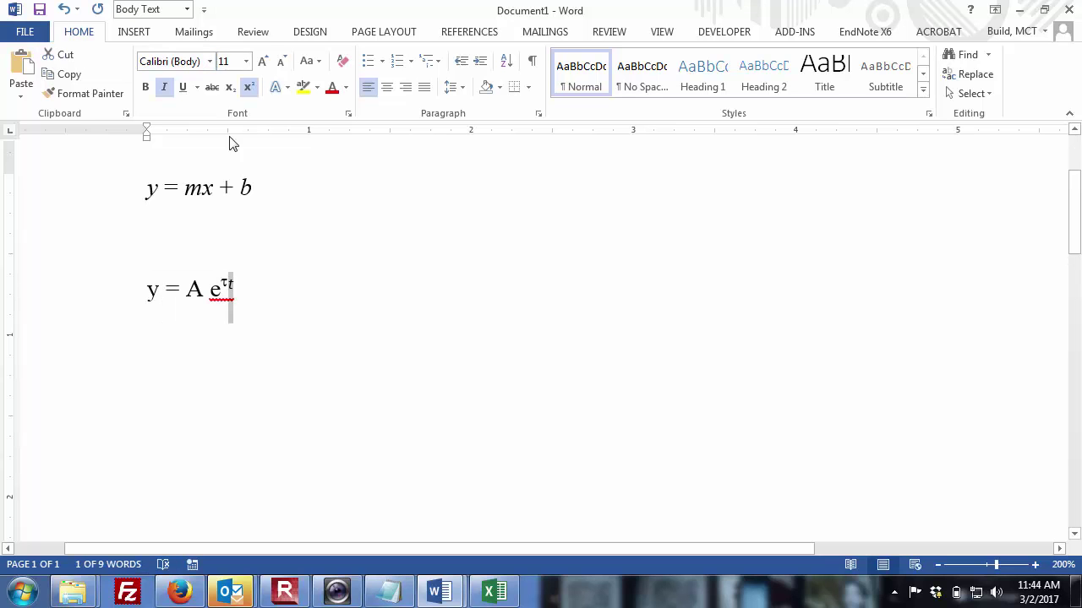
click(209, 60)
click(191, 163)
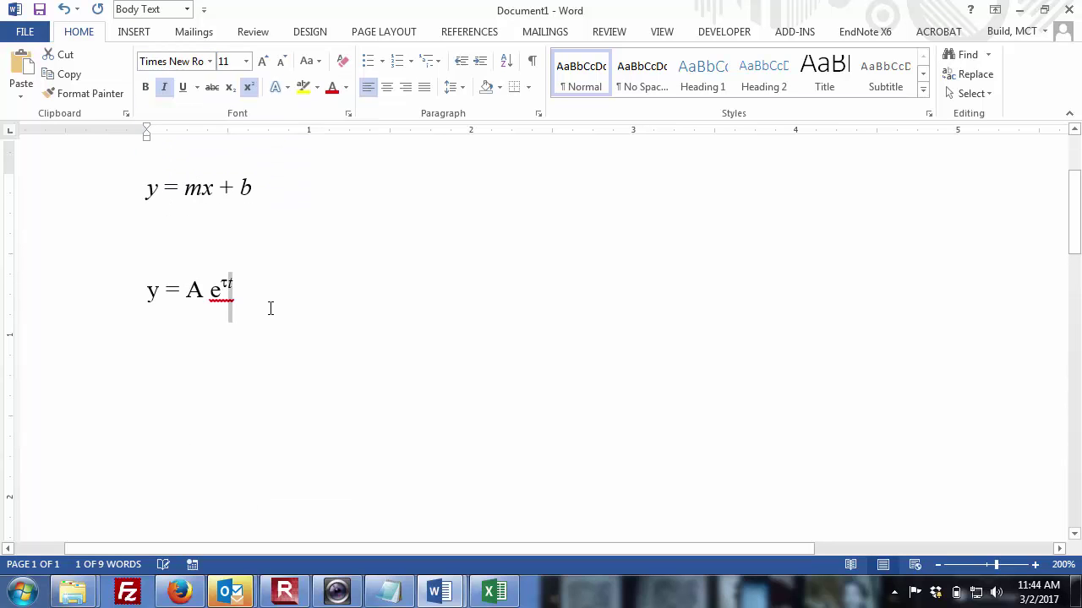
- Enter the polynomial equation y = ax2 + bx + c on the blank line between the linear and exponential equations
click(234, 227)
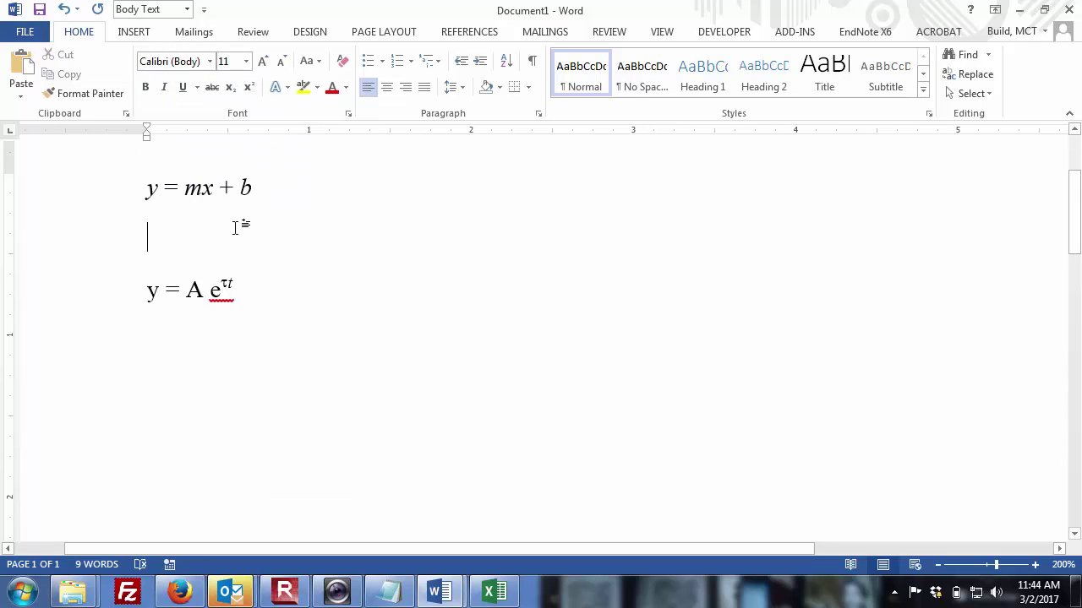
text(y )
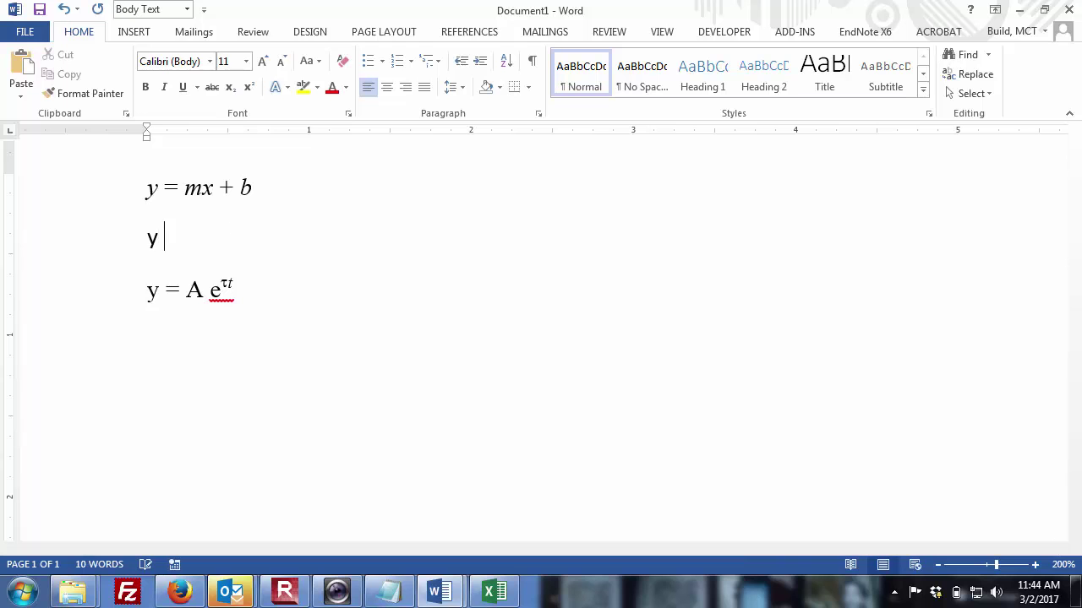
text(= ax2 + bx + c)
- Set the whole polynomial equation's font to Times New Roman
key(shift+Left)
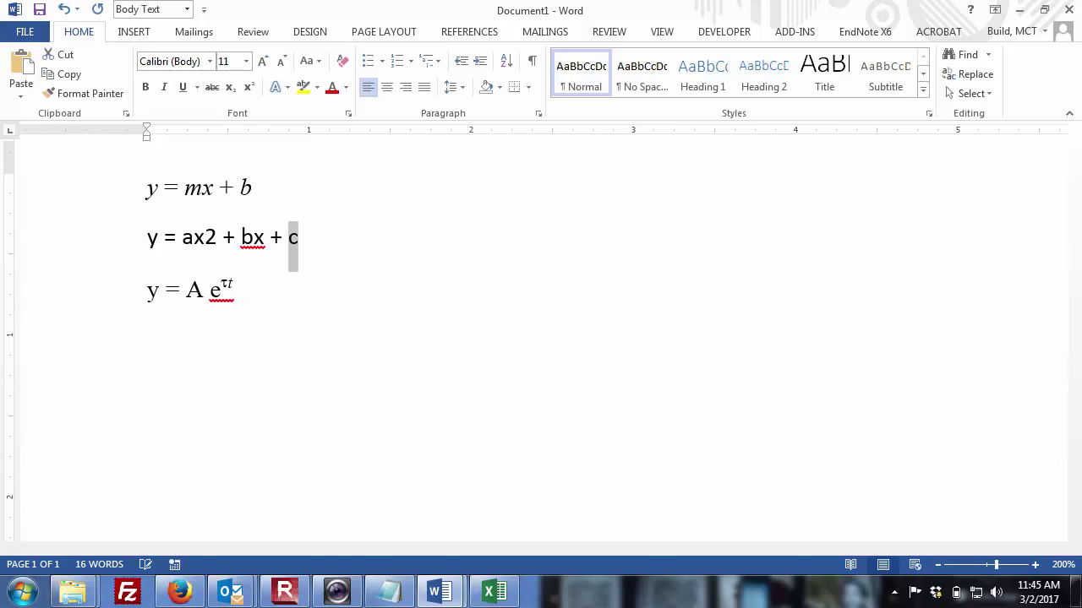
key(shift+Left)
key(shift+Left)
key(shift+Left)
key(shift+Left)
key(shift+Left)
key(shift+Left)
key(shift+Left)
key(shift+Left)
key(shift+Left)
key(shift+Left)
key(shift+Left)
key(shift+Left)
key(shift+Left)
key(shift+Left)
key(shift+Left)
click(209, 61)
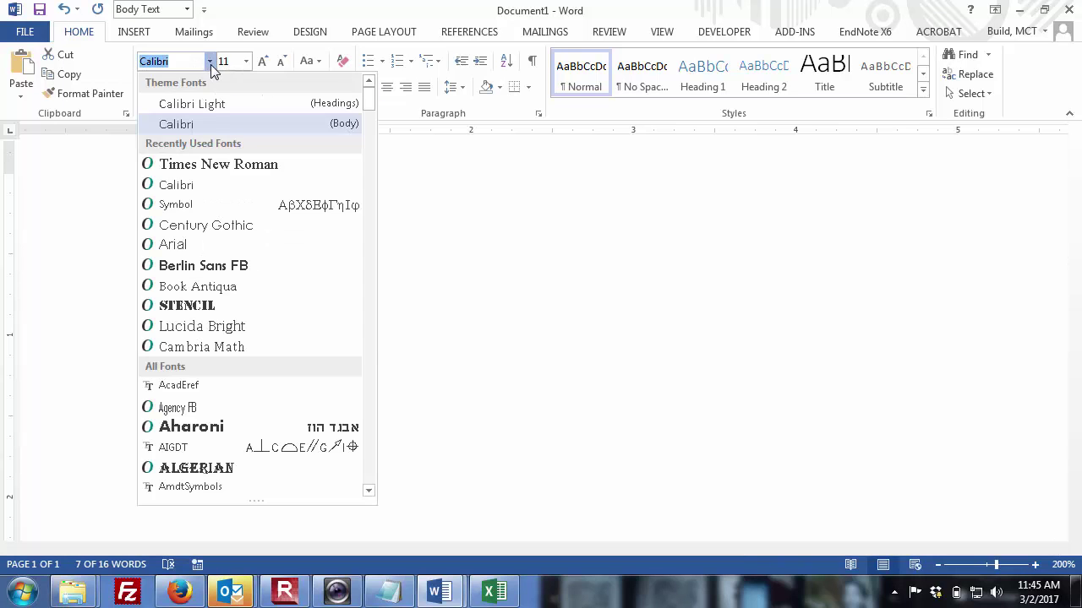
click(210, 163)
- Format the 2 after ax in the polynomial equation as superscript
click(221, 243)
key(shift+Left)
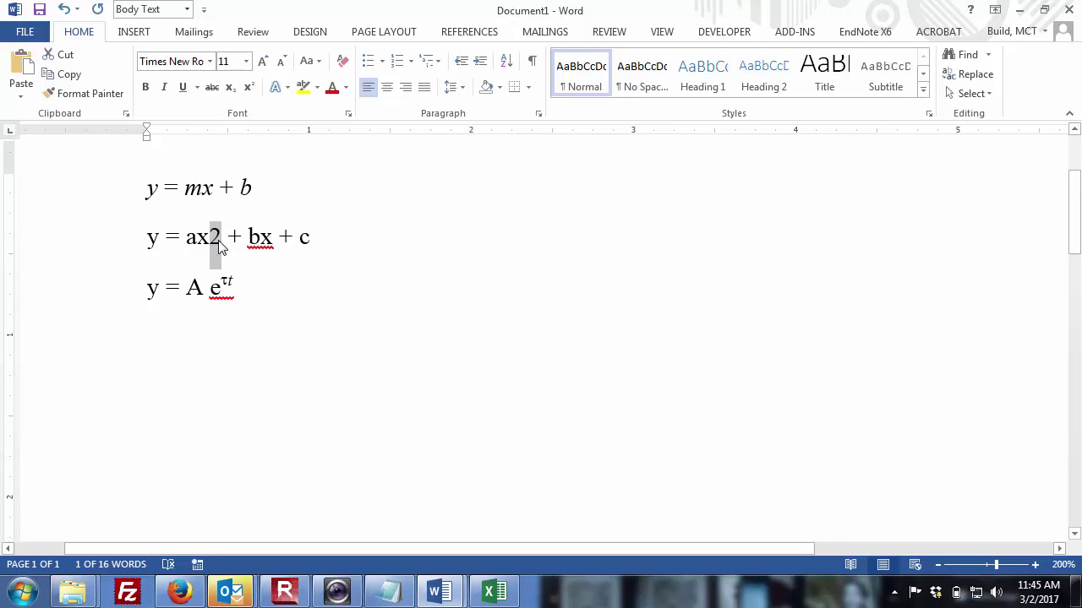
key(ctrl+shift+equal)
- Italicize the variables c, bx, ax and y in the polynomial equation, leaving the superscript 2 upright
click(311, 267)
key(shift+Left)
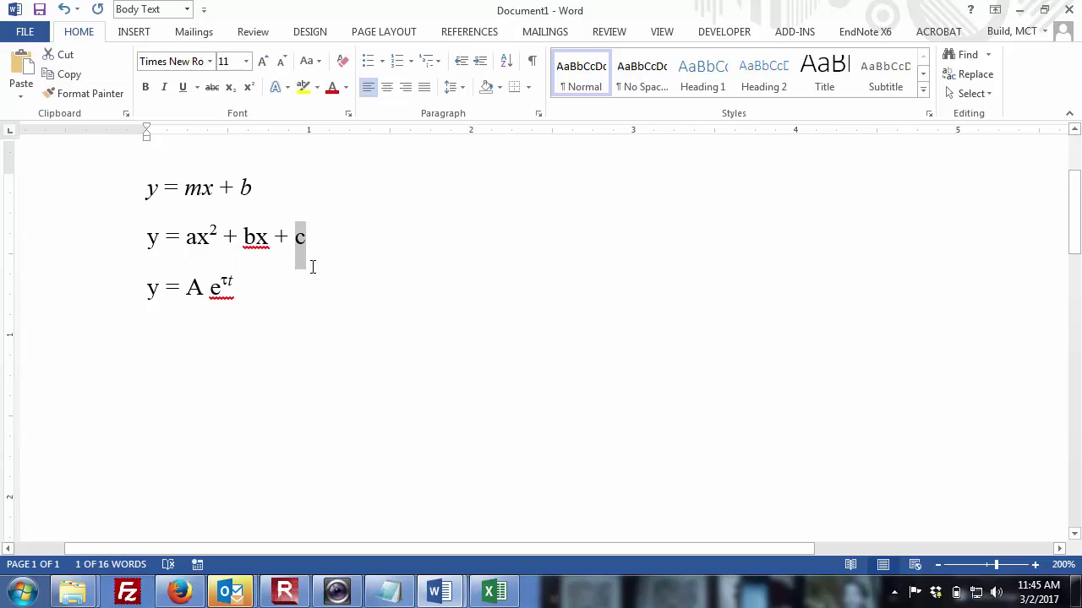
key(ctrl+i)
key(Left)
key(Left)
key(Left)
key(Left)
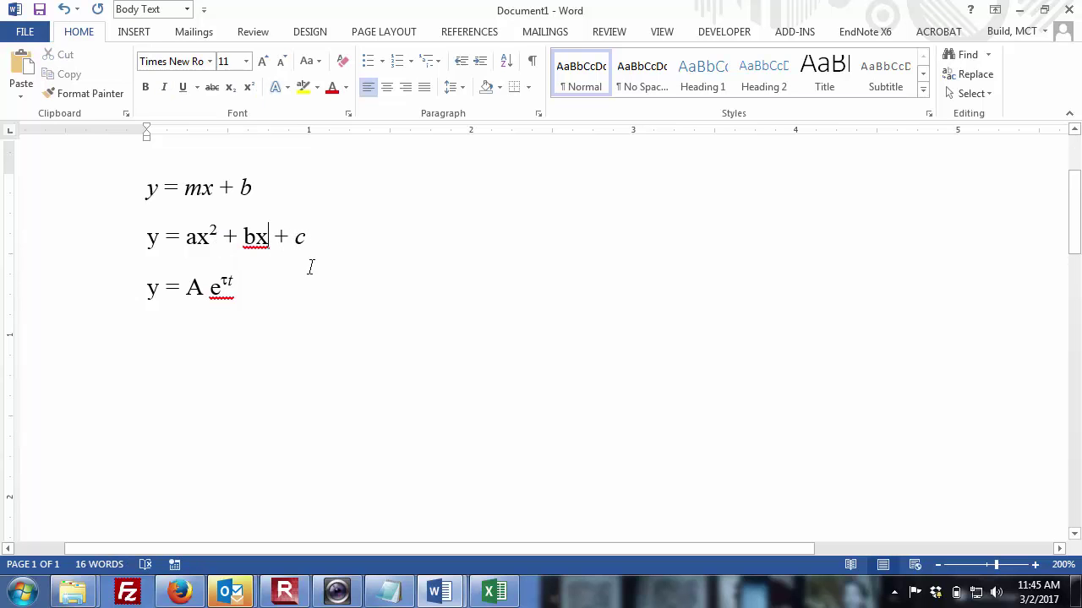
key(shift+Left)
key(shift+Left)
key(ctrl+i)
key(Left)
key(Left)
key(Left)
key(Left)
key(shift+Left)
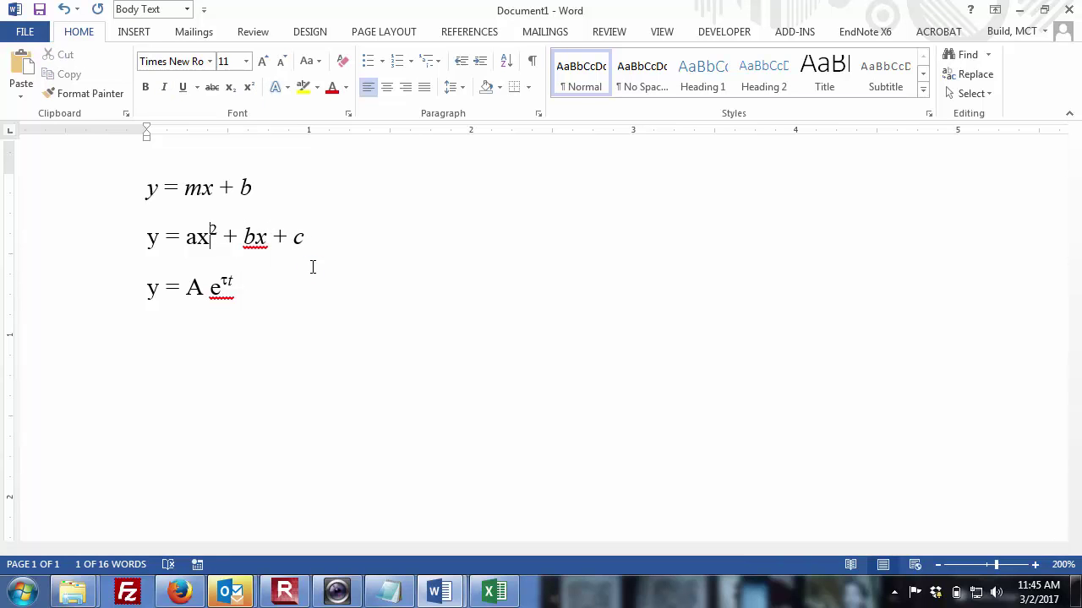
key(shift+Left)
key(shift+Left)
key(ctrl+i)
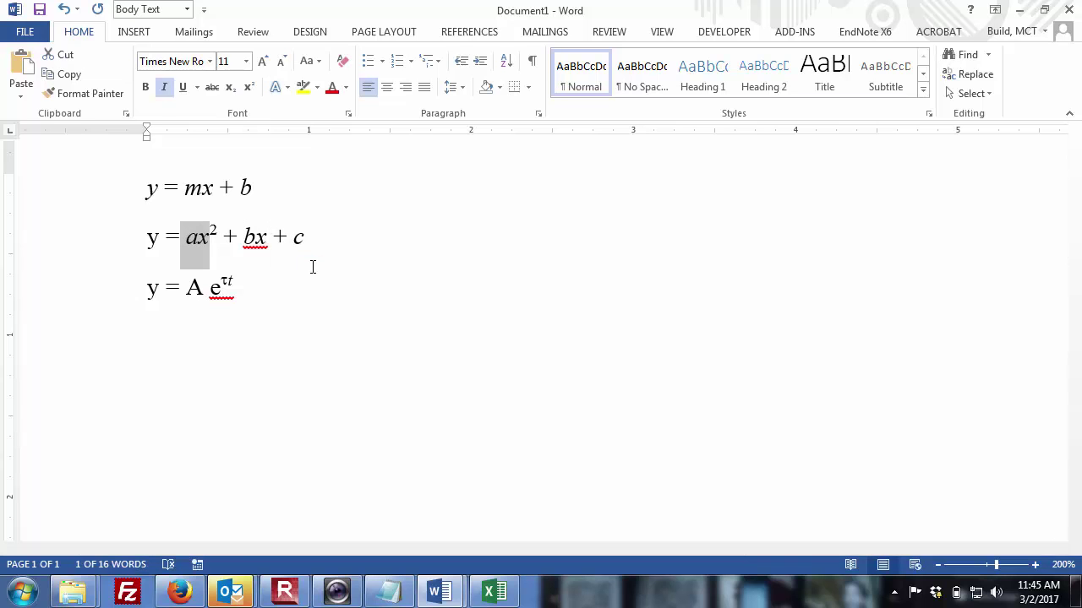
key(Left)
key(shift+Left)
key(shift+Left)
key(Left)
key(shift+Left)
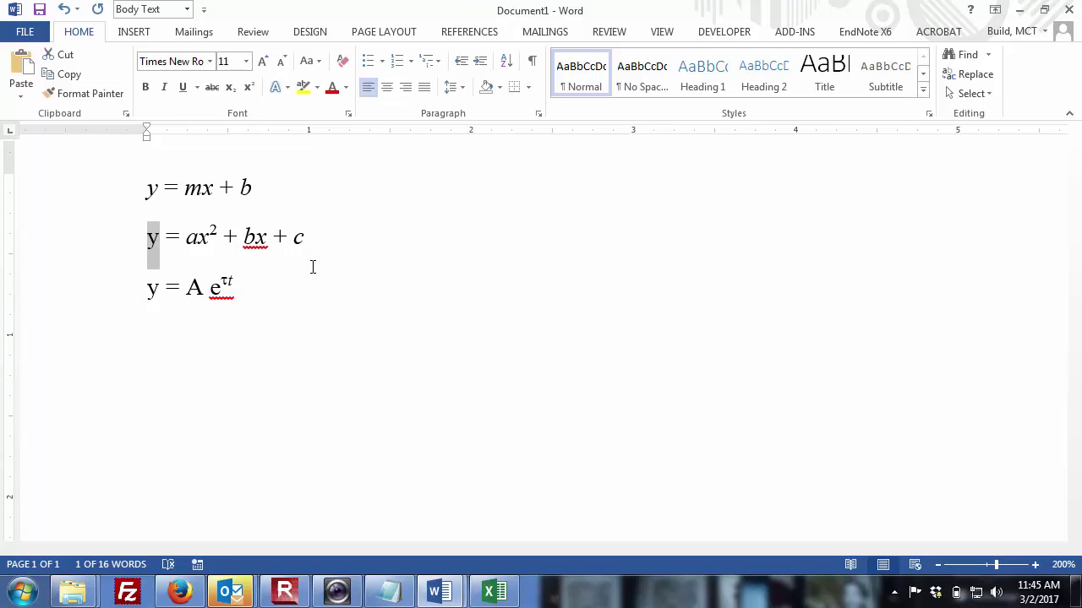
key(ctrl+i)
key(Down)
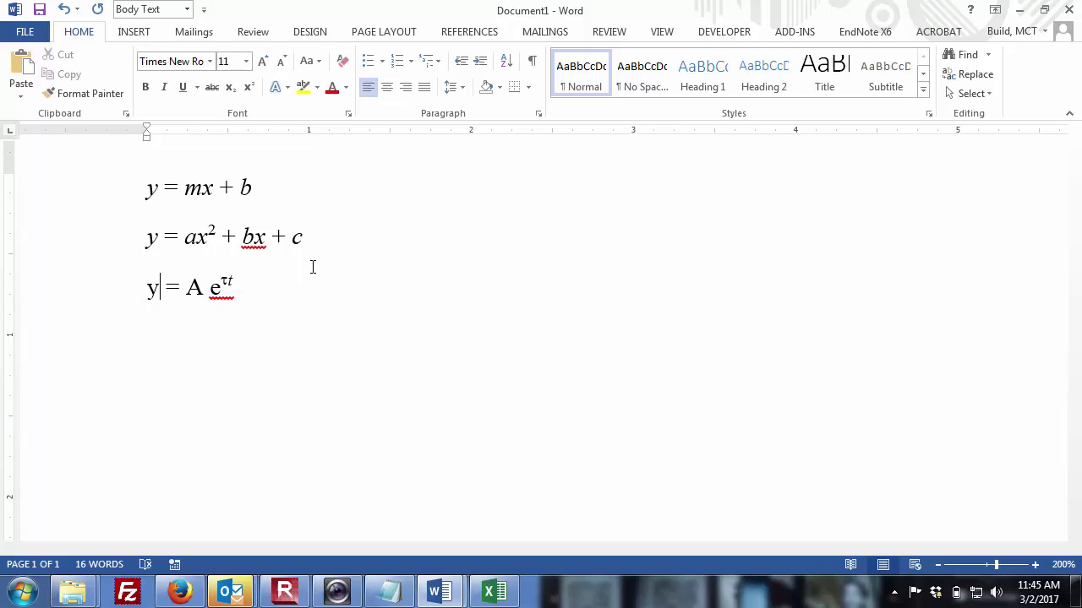
- Switch to the Dell Webcam Central window
click(310, 243)
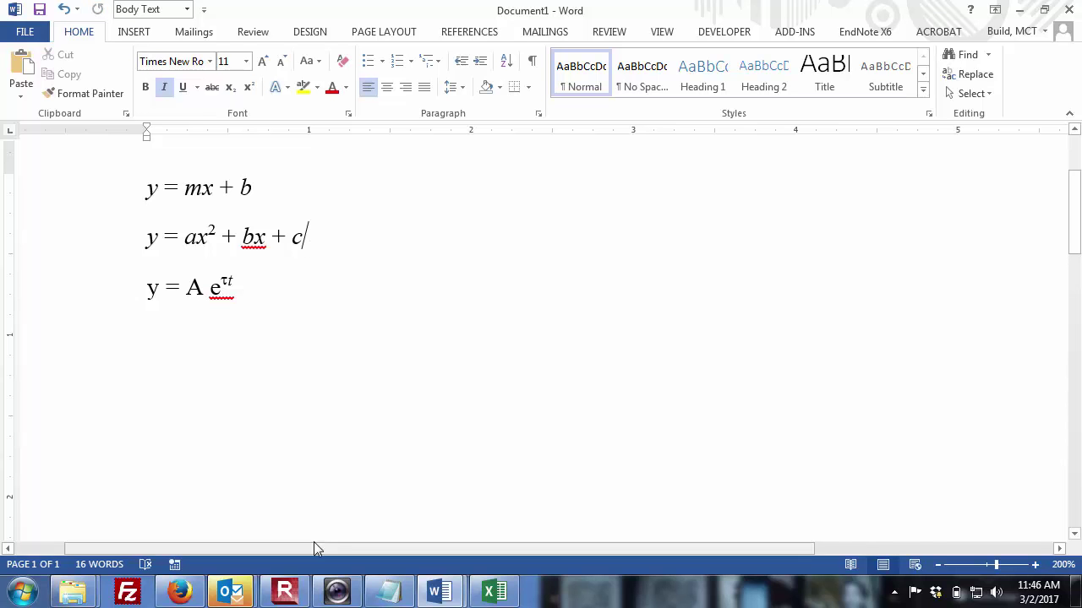
click(337, 591)
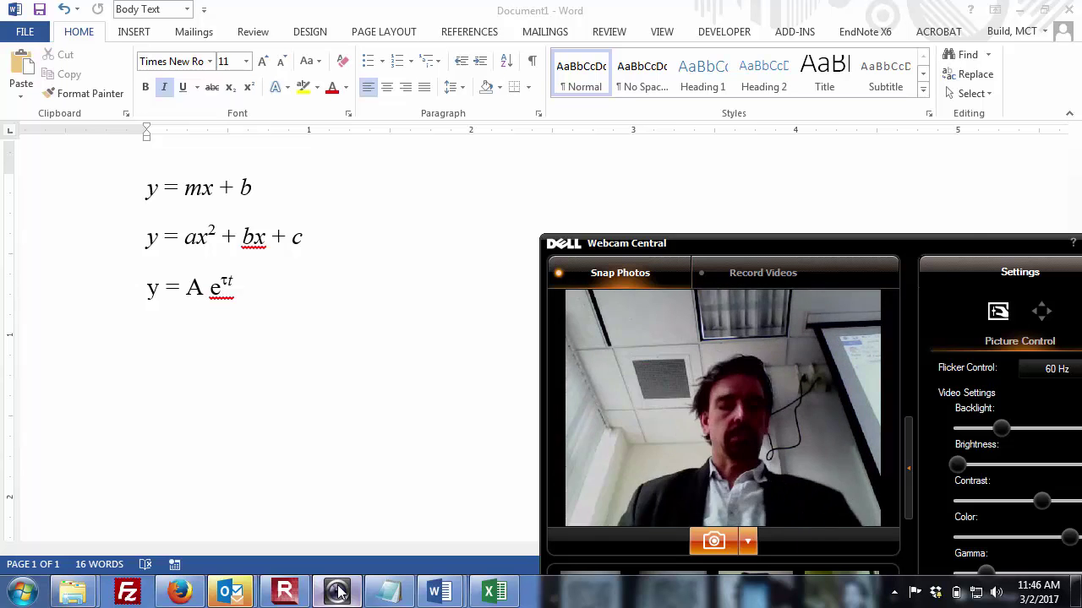
- Switch to the Summary 3 Excel workbook and commit the polynomial formula =M8*(L7^2)+M9*L7+M10 in cell M7
click(337, 593)
key(alt+Tab)
key(alt+Tab)
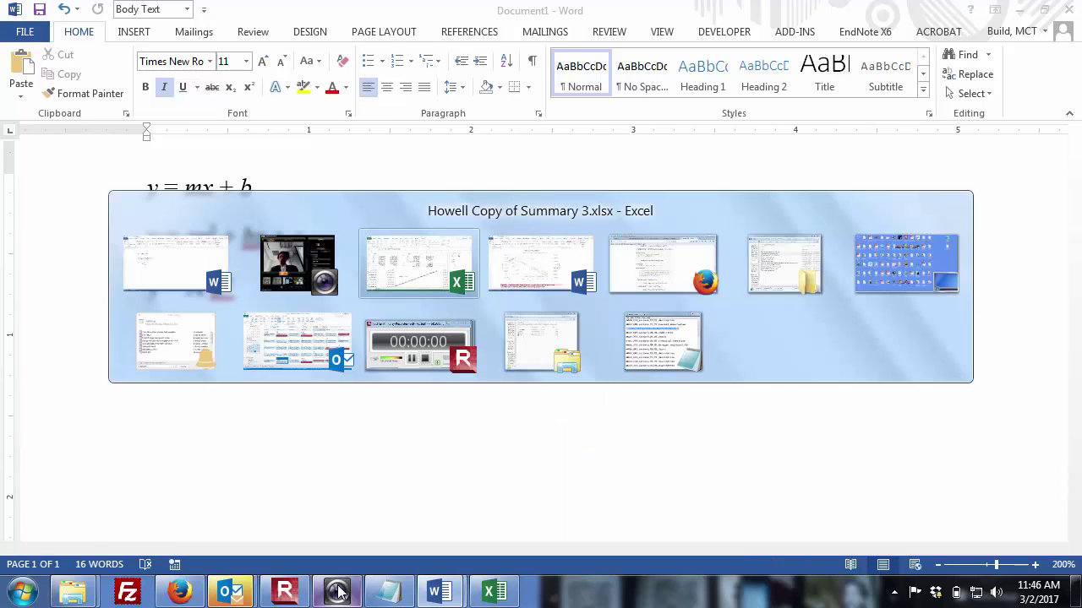
mouse_move(417, 598)
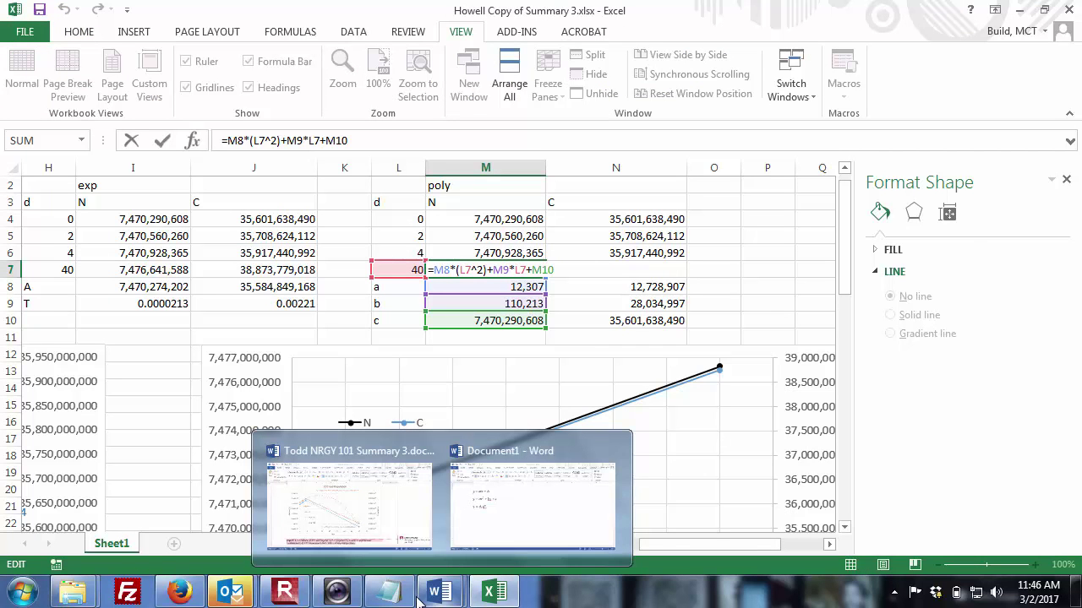
key(alt+Tab)
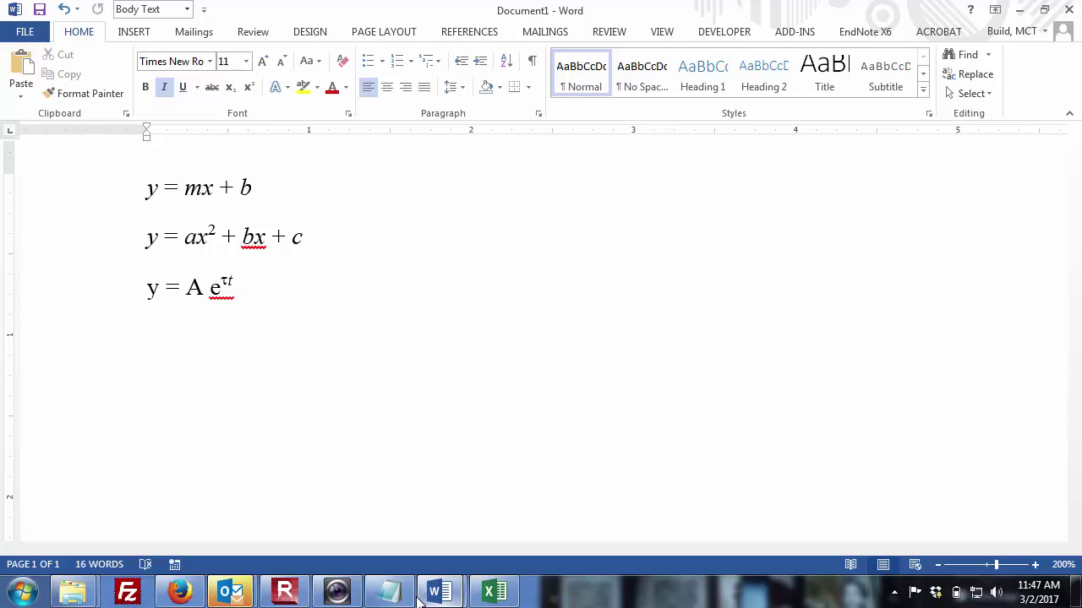
click(419, 595)
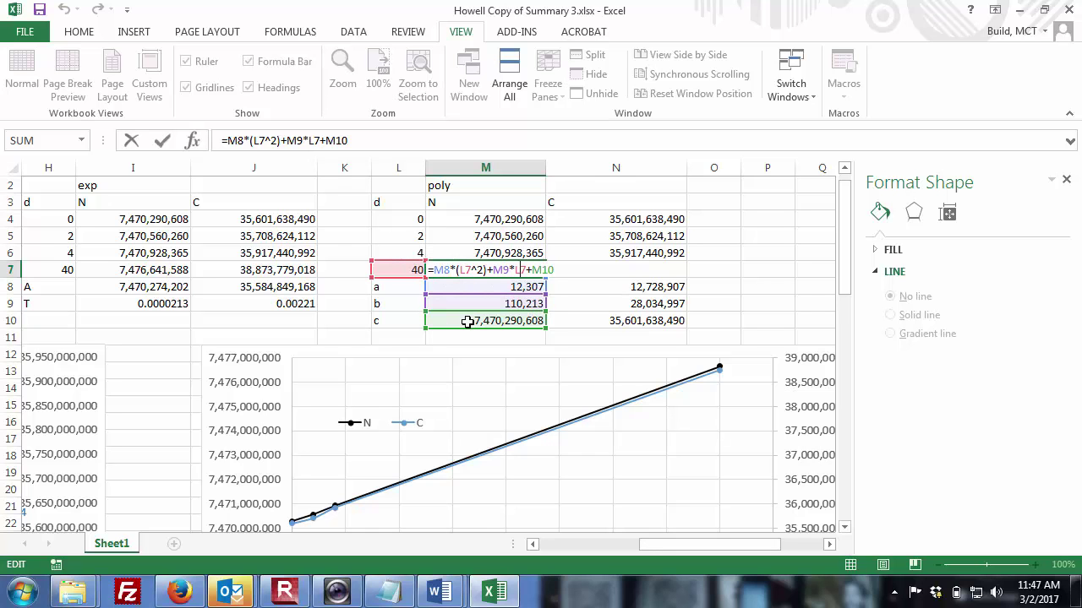
key(Return)
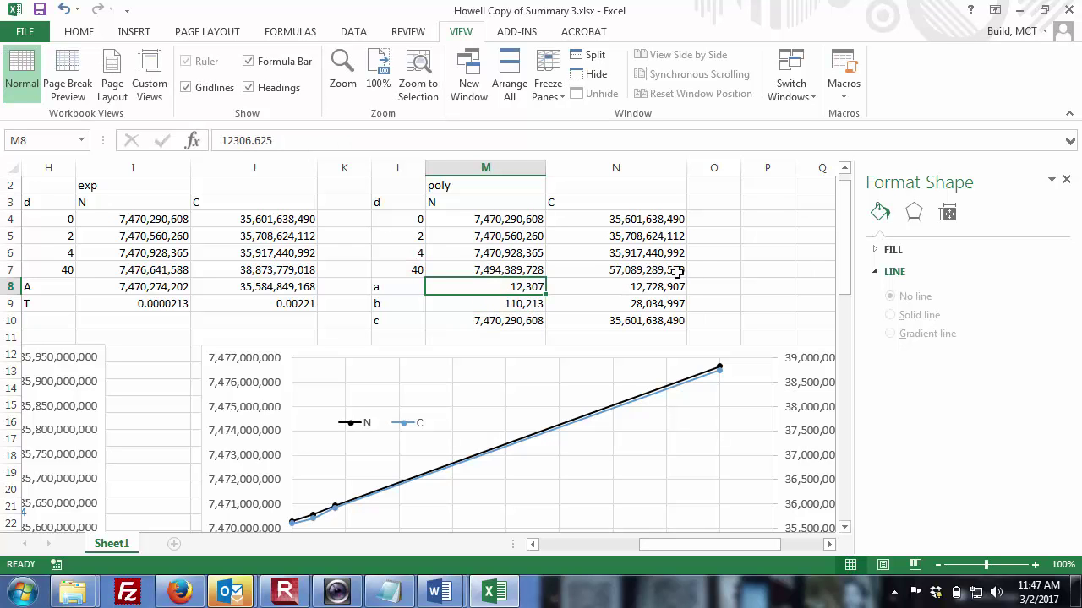
- Delete the polynomial trendlines of both the N and C series from the 0–40 day chart starting near row 45
drag(842, 245, 850, 460)
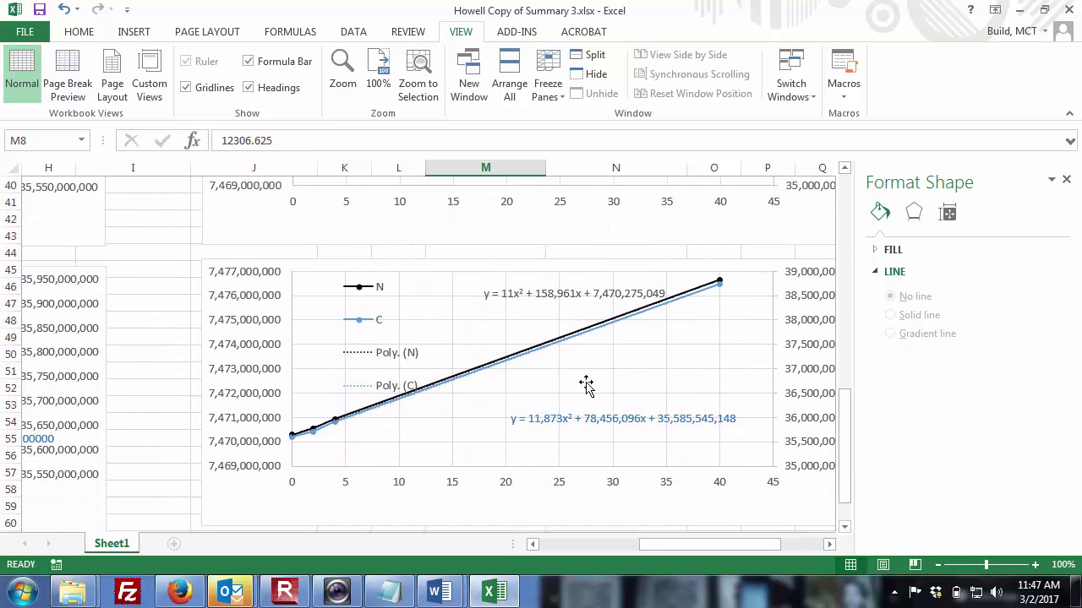
right_click(483, 371)
click(538, 377)
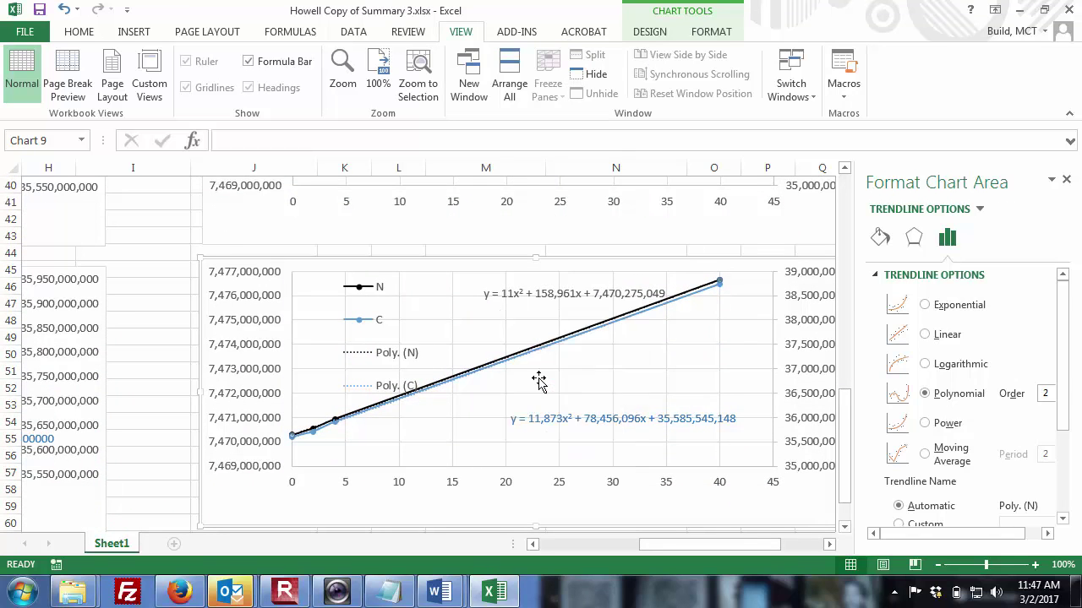
right_click(507, 362)
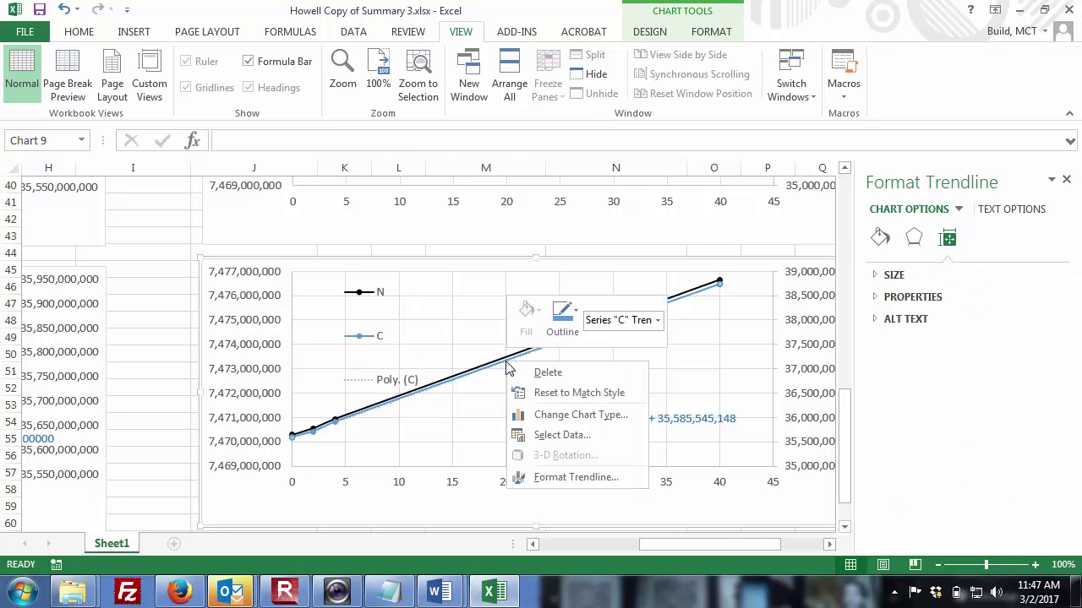
click(547, 377)
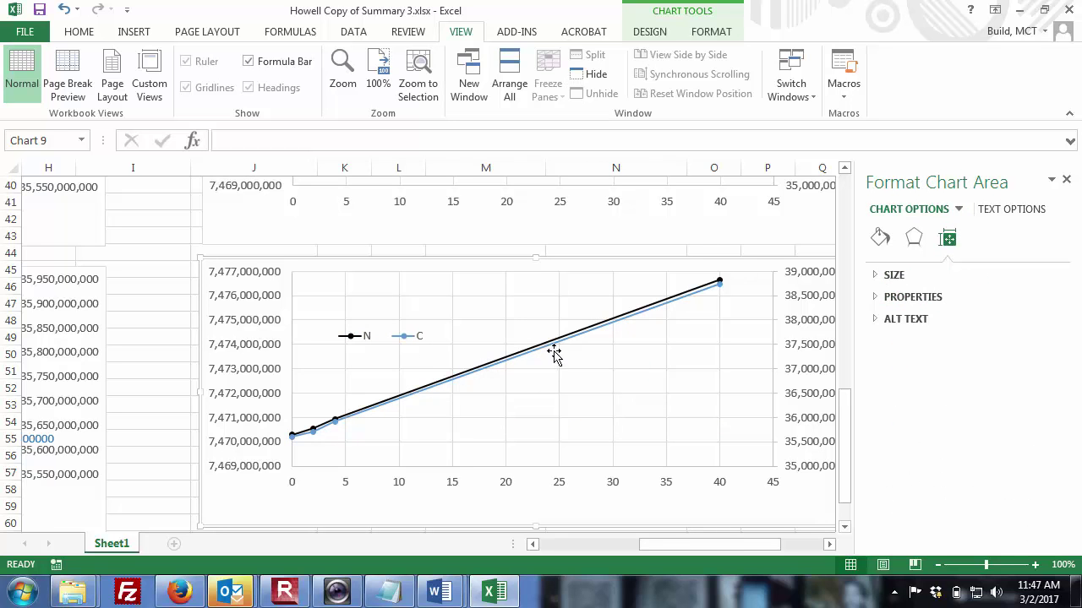
- Repoint the chart's C series to the poly table, with its name from N3 and its values from N4:N7
click(554, 348)
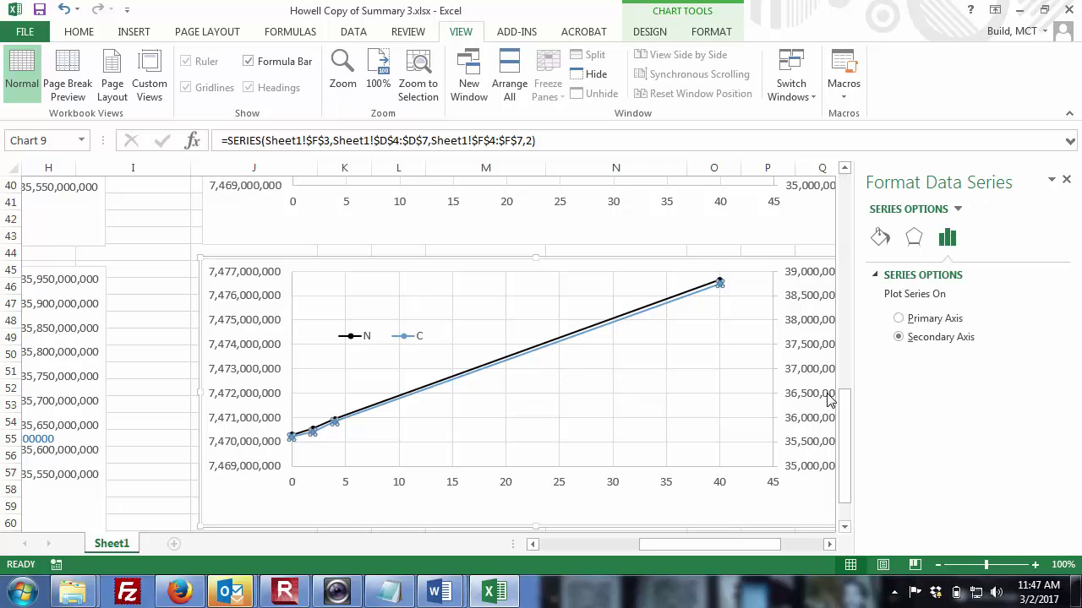
drag(847, 445, 832, 194)
drag(652, 554, 619, 544)
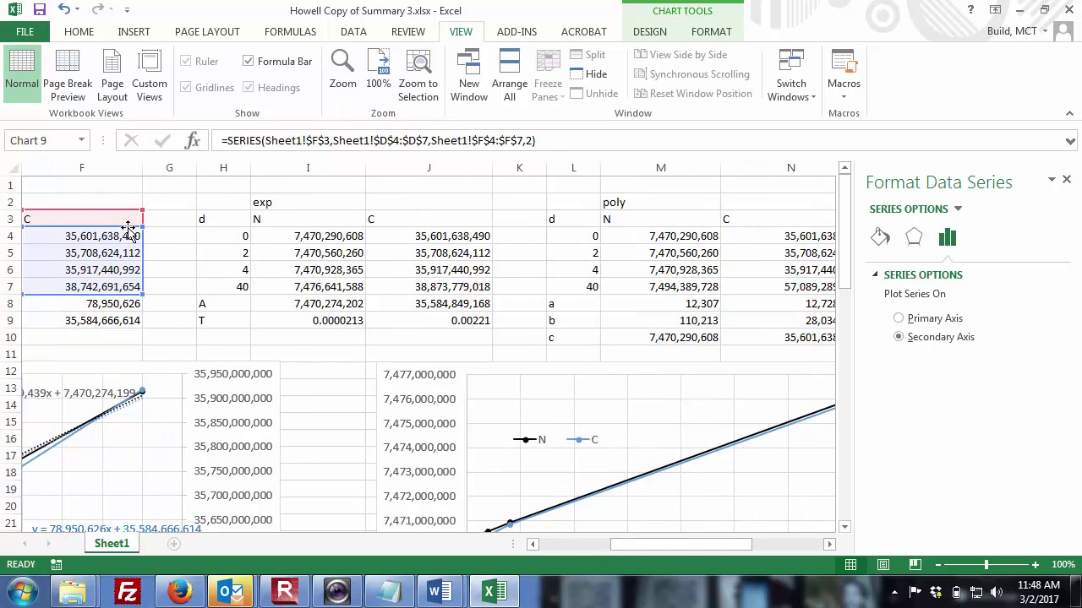
drag(128, 217, 755, 222)
drag(794, 219, 795, 219)
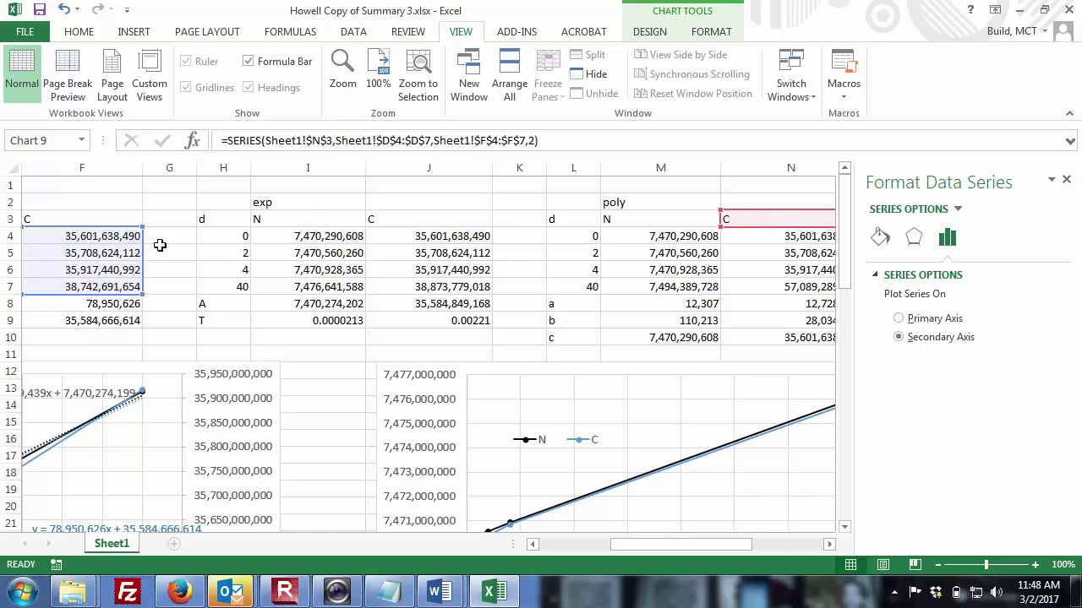
drag(139, 229, 751, 239)
drag(651, 547, 680, 542)
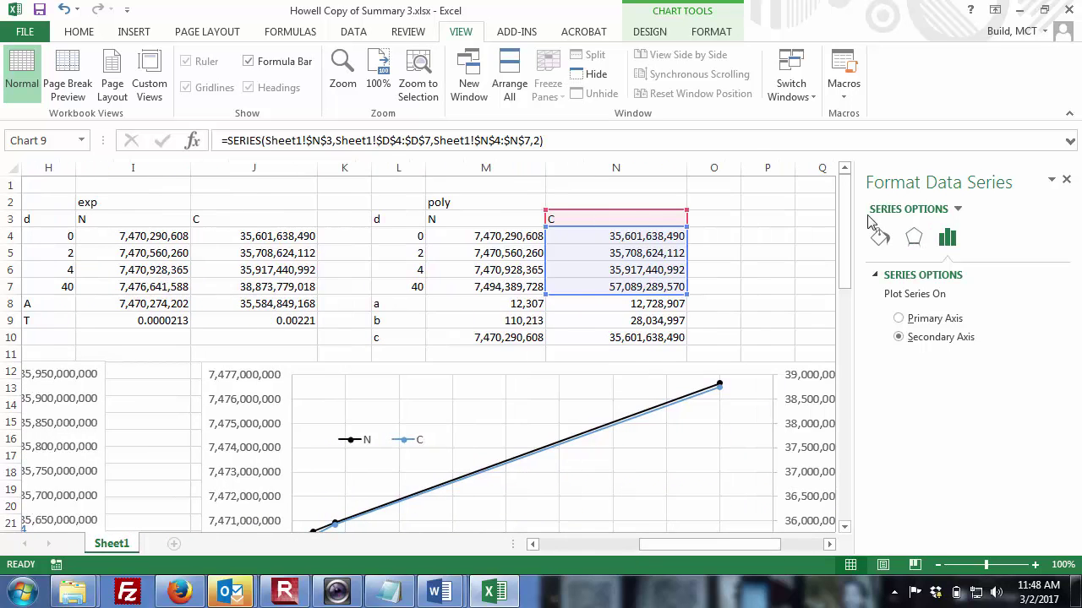
- Repoint the chart's N series to the poly table: name M3, values M4:M7 and x-values L4:L7
drag(850, 222, 819, 434)
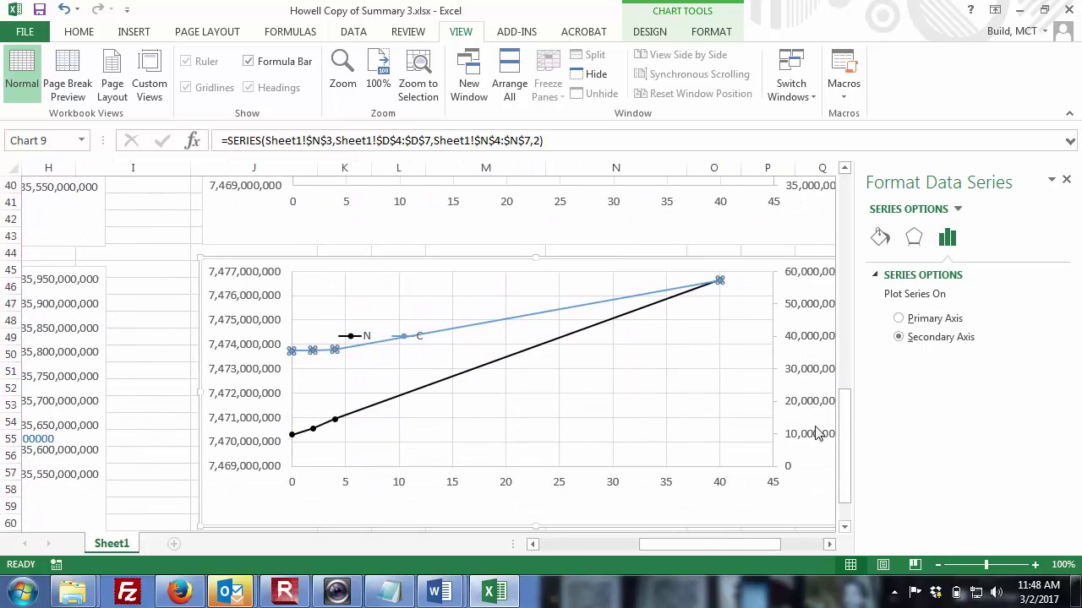
click(514, 360)
drag(849, 437, 846, 207)
drag(693, 548, 635, 554)
drag(493, 497, 493, 497)
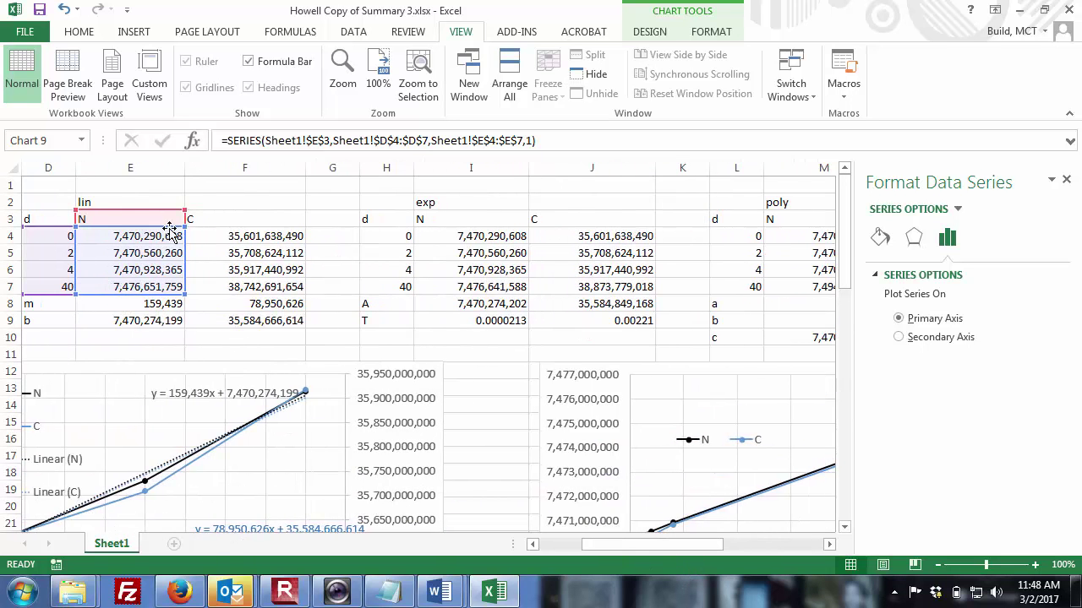
drag(184, 251, 777, 243)
drag(105, 212, 786, 222)
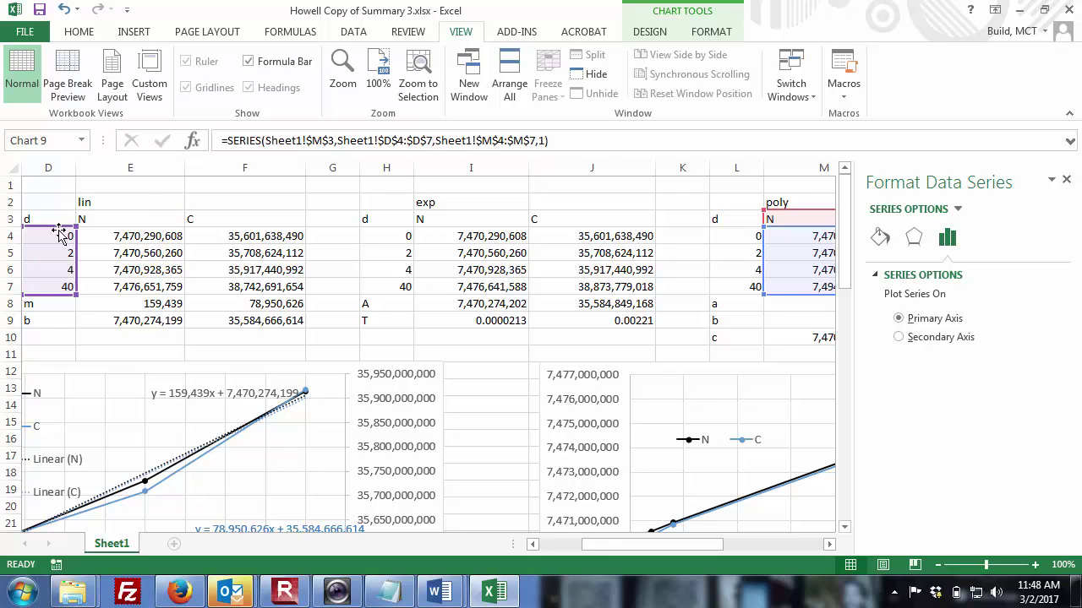
drag(59, 233, 743, 243)
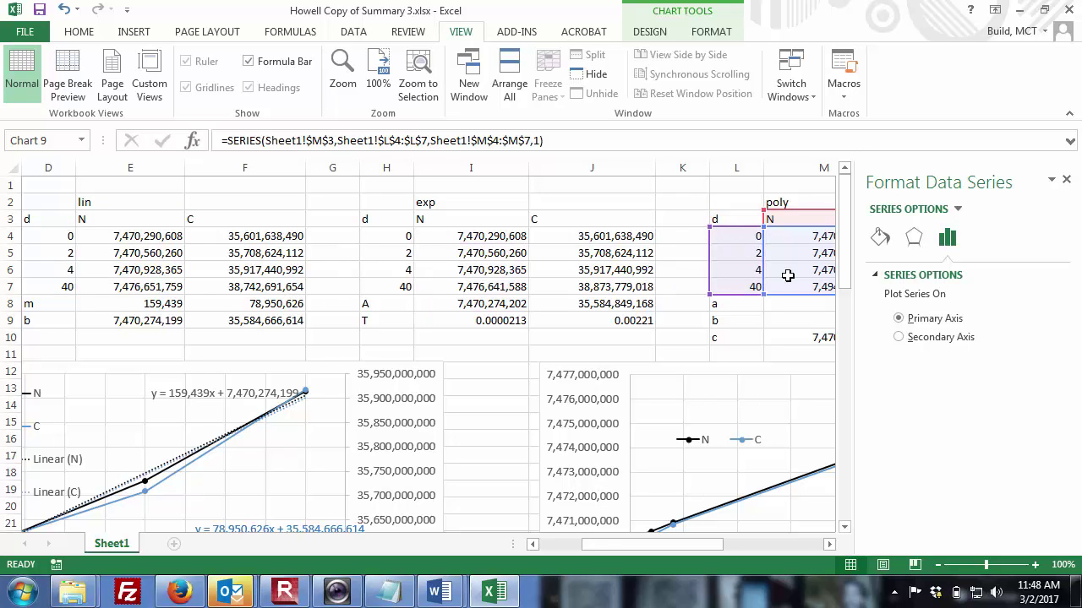
- Add an order 2 polynomial trendline to the N series and set its line to Solid line in black
drag(842, 272, 843, 486)
drag(689, 547, 759, 546)
right_click(501, 383)
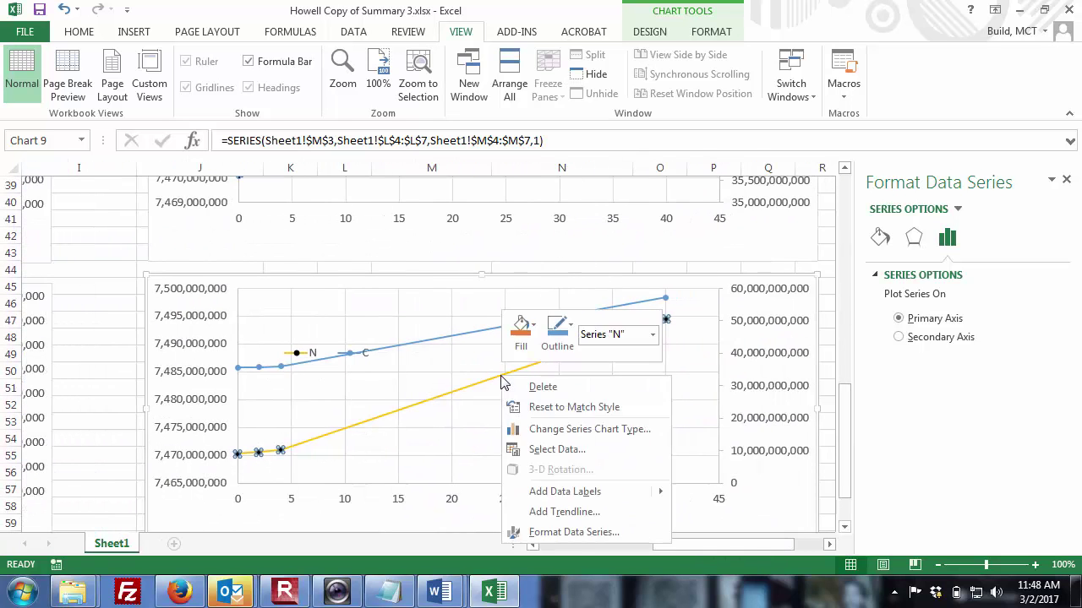
click(550, 512)
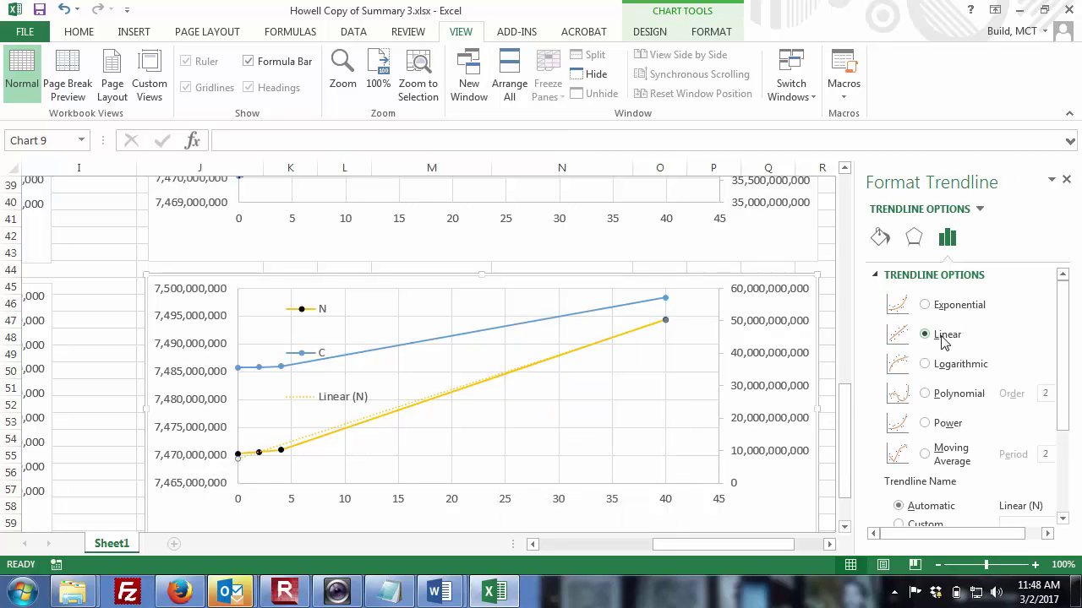
click(925, 395)
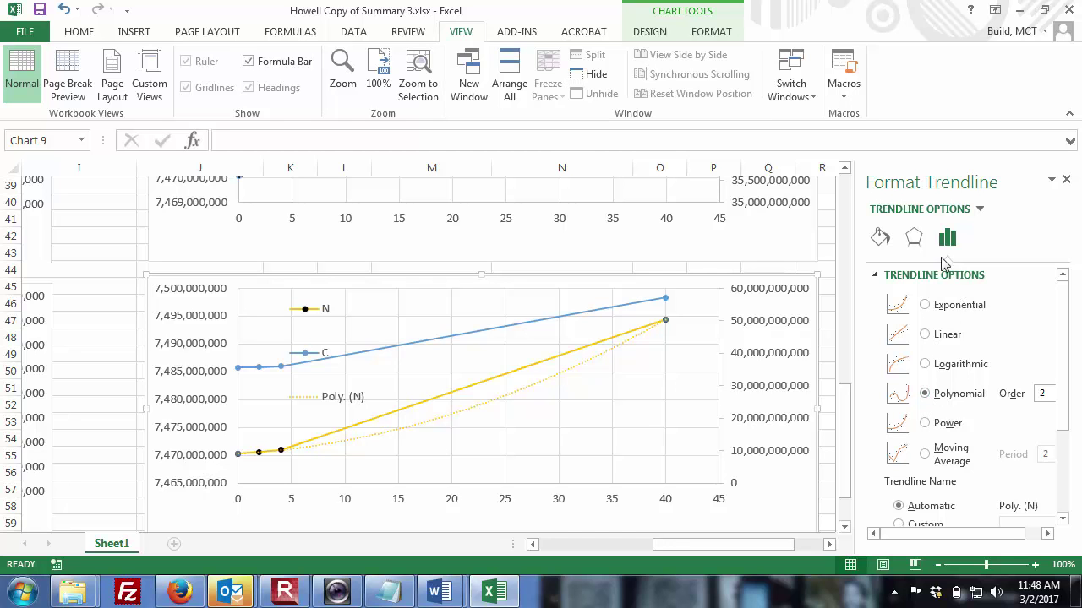
click(879, 238)
click(916, 319)
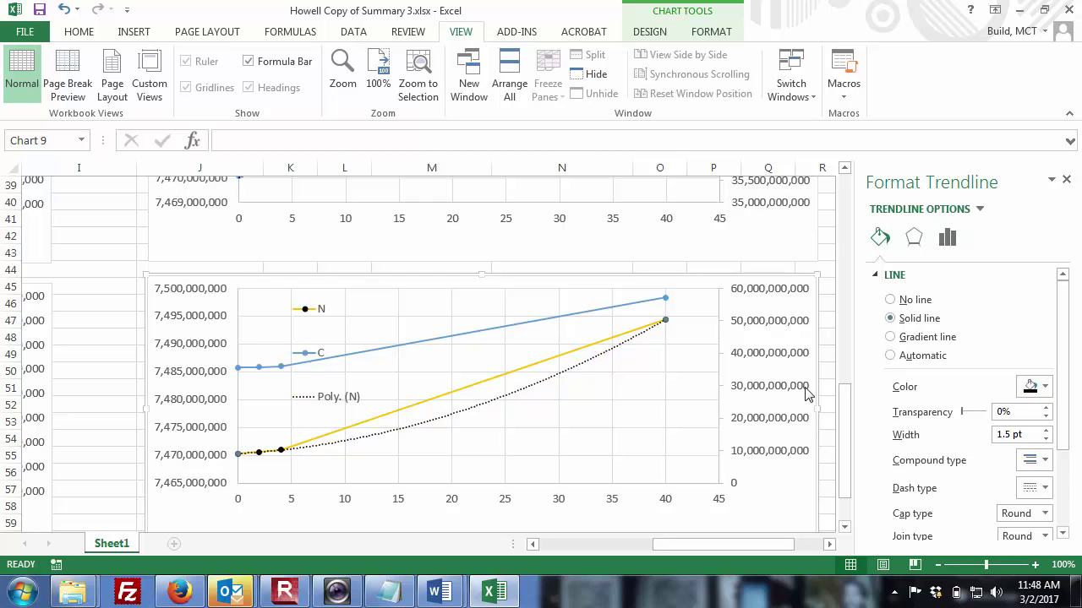
- Add an order 2 polynomial trendline to the C series and set its line color to black
click(486, 336)
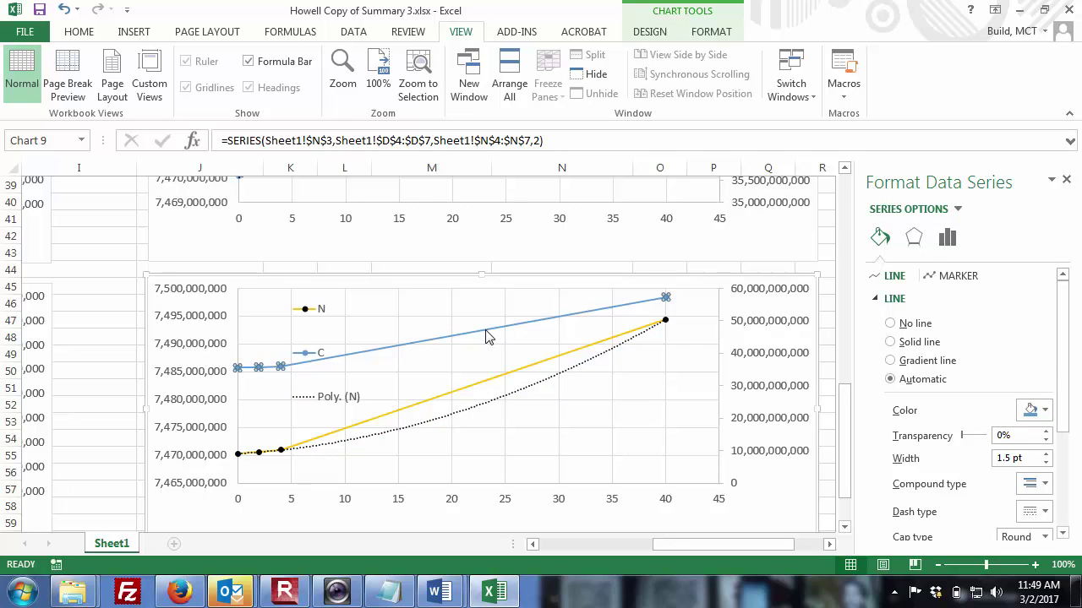
right_click(487, 336)
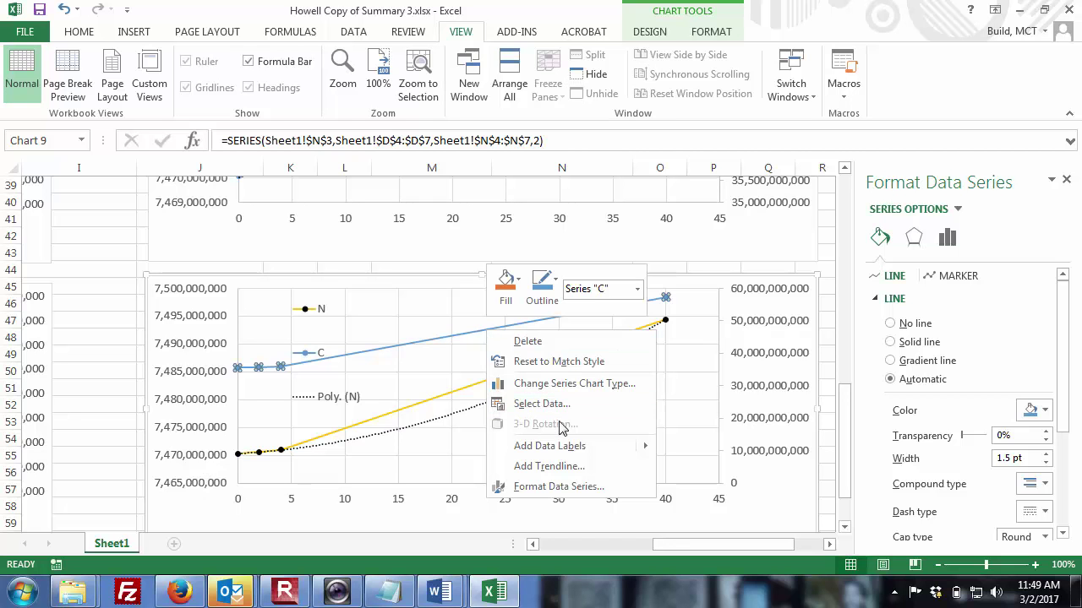
click(550, 465)
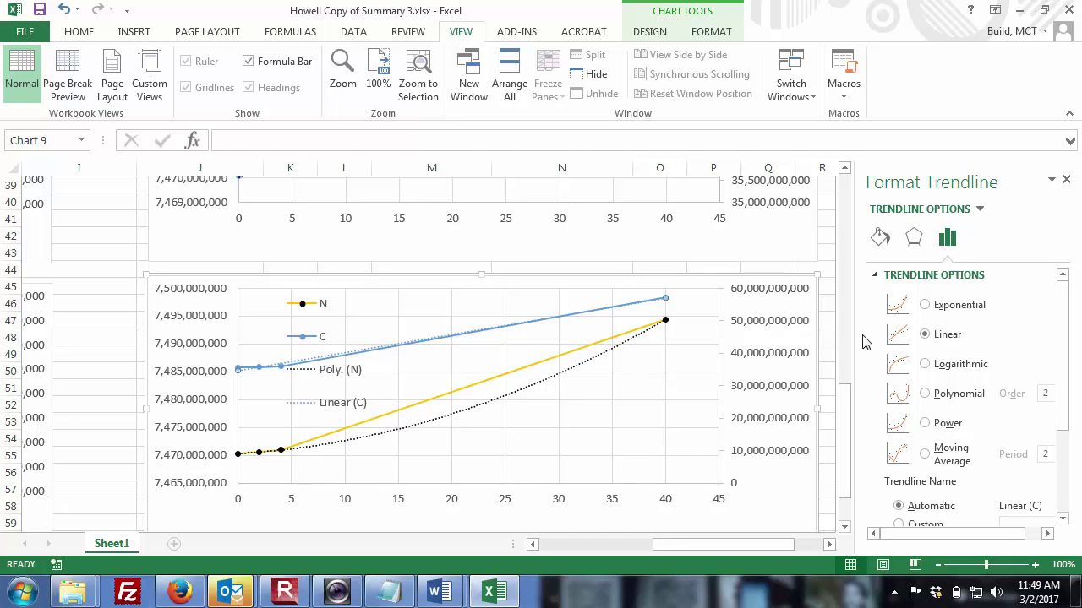
click(925, 394)
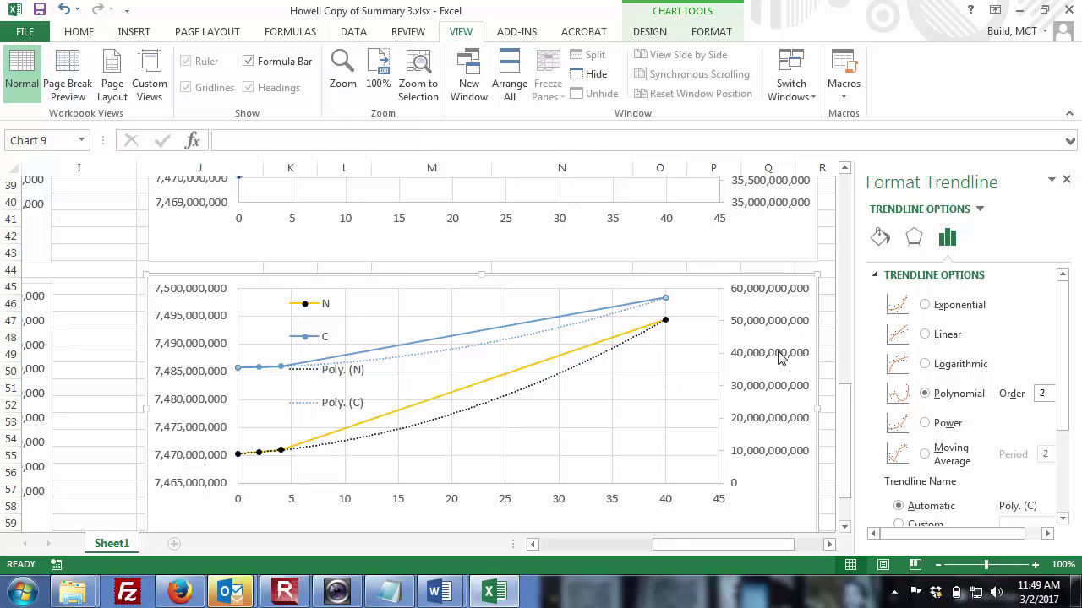
click(916, 241)
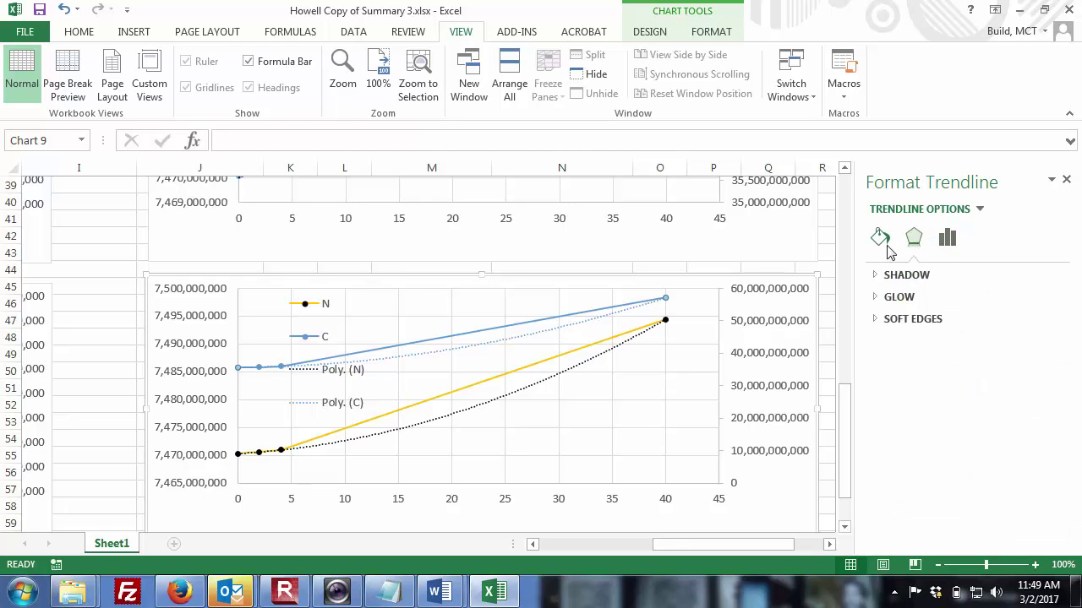
click(881, 239)
click(1035, 386)
click(955, 427)
- Switch to the Word document with the equations and select the superscript 2 in the polynomial equation
key(alt+Tab)
click(281, 184)
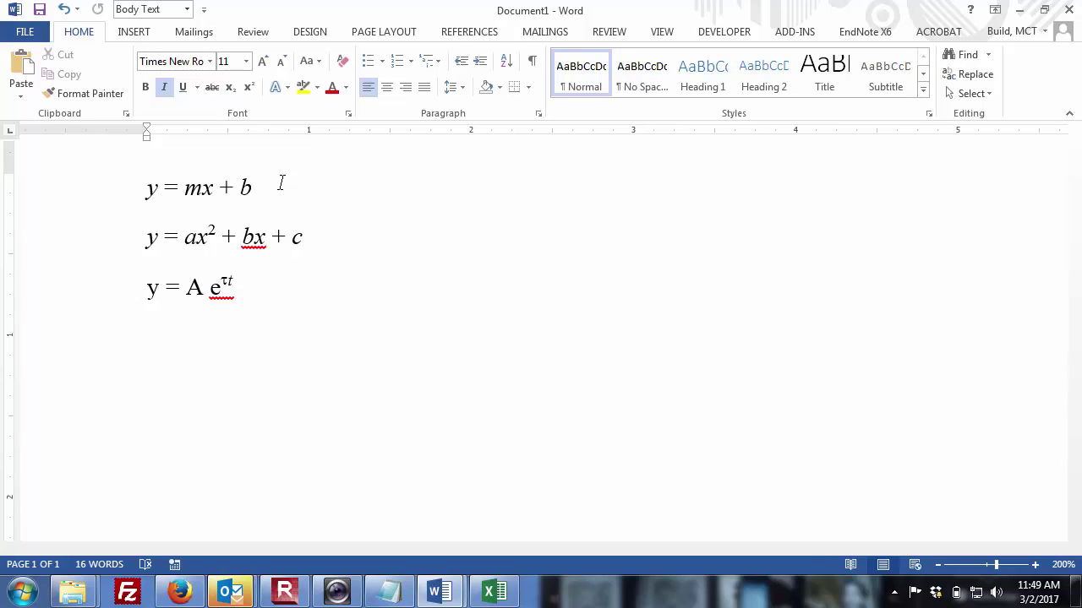
click(216, 235)
key(shift+Left)
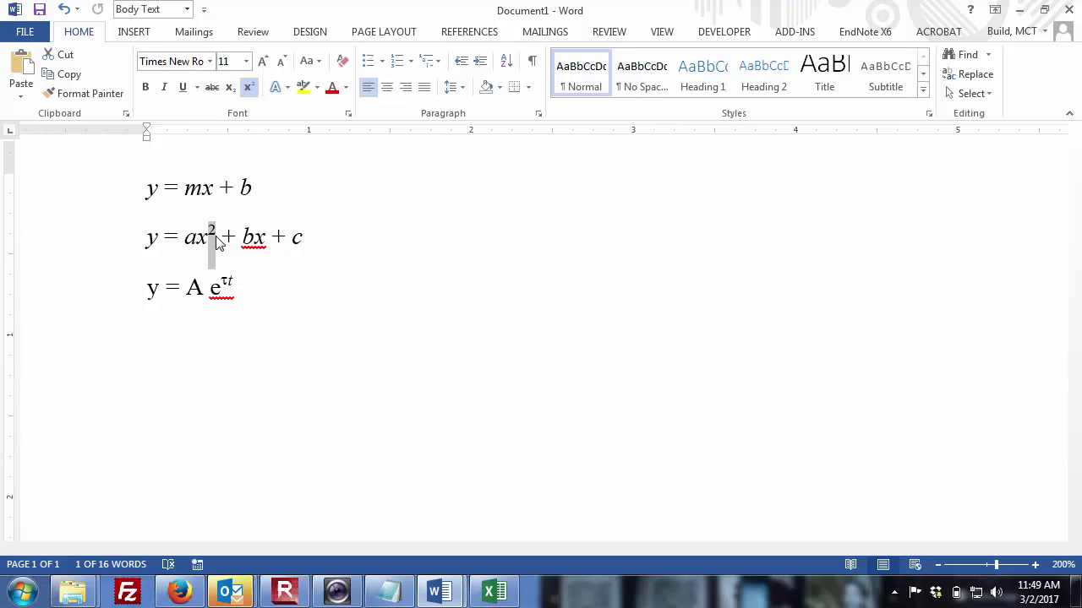
- Duplicate the equation y = mx + b on its own line above the original
key(Up)
key(Left)
key(Left)
key(Left)
key(Left)
key(Left)
key(Left)
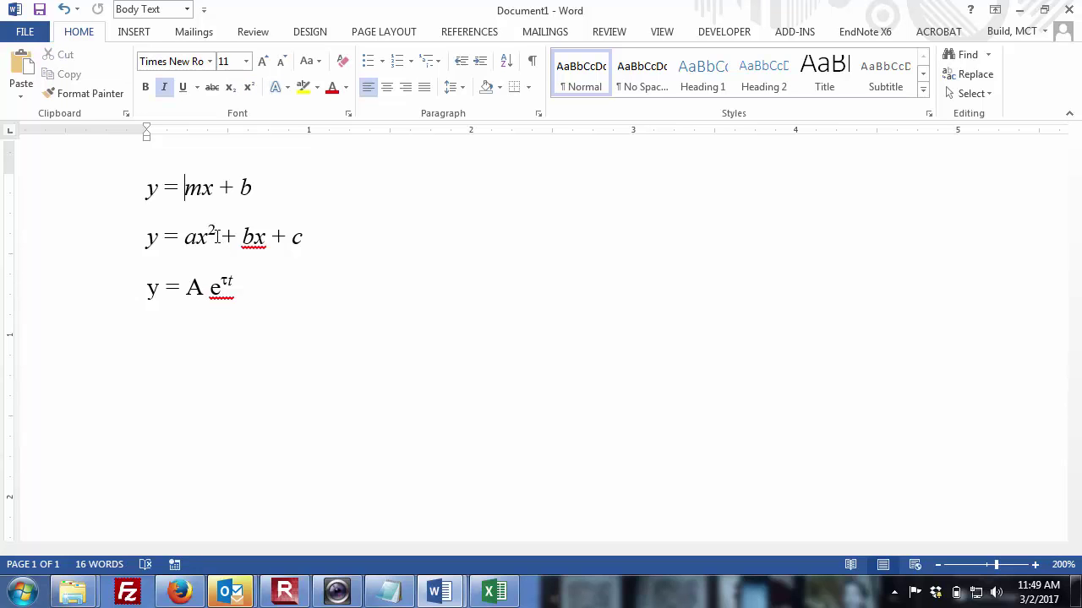
key(Return)
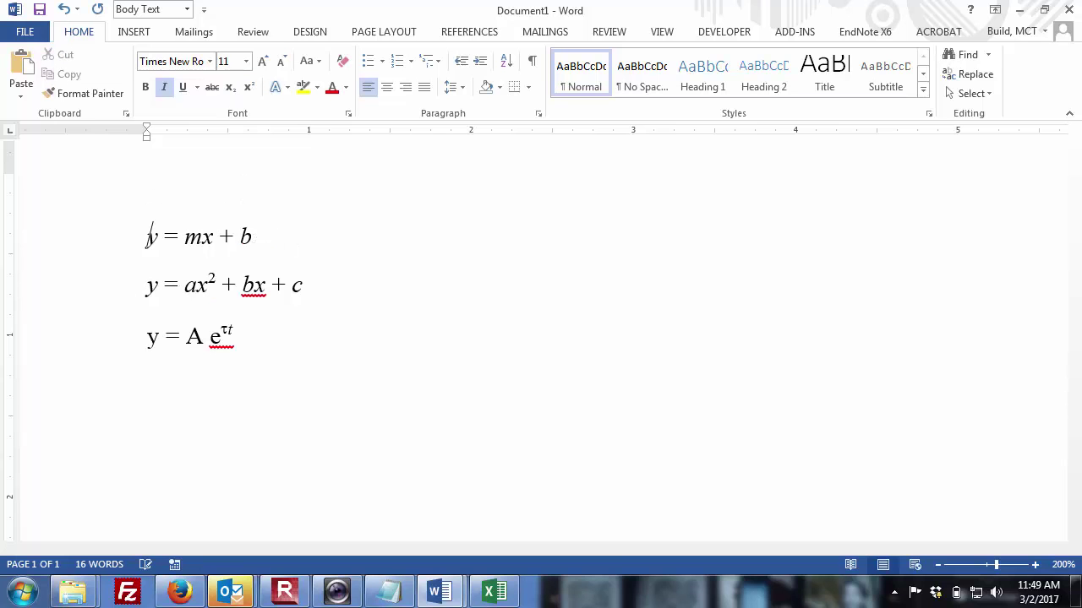
key(shift+Down)
key(ctrl+c)
key(Left)
key(Up)
key(ctrl+v)
key(BackSpace)
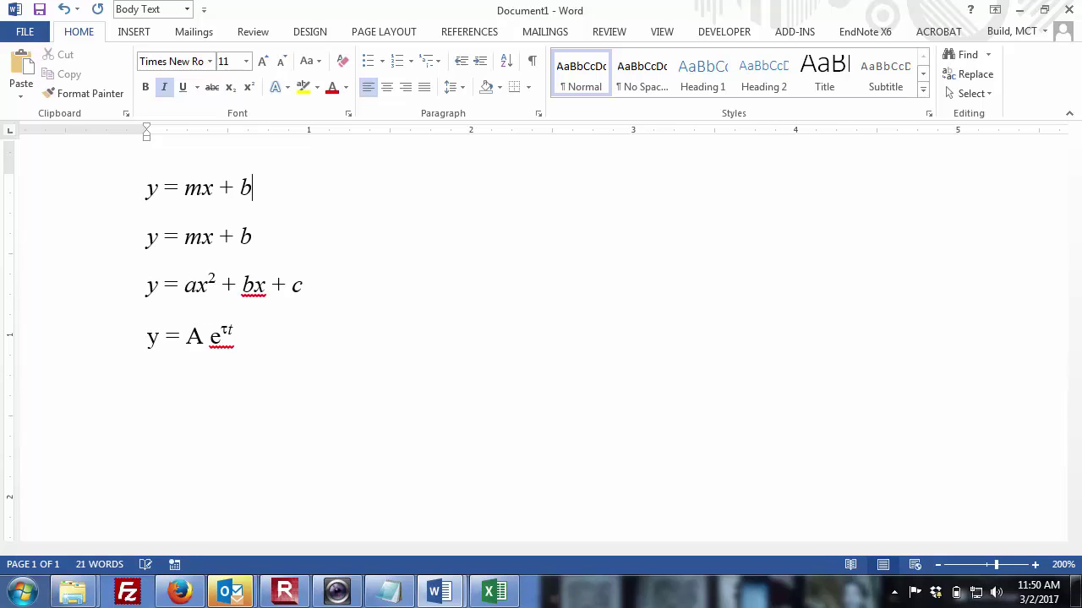
- Delete the plus sign and its surrounding spaces from the copied linear equation on the first line
key(Left)
key(BackSpace)
key(BackSpace)
key(BackSpace)
- Switch back to the Excel workbook and select the linear trendline chart below the lin table
key(alt+Tab)
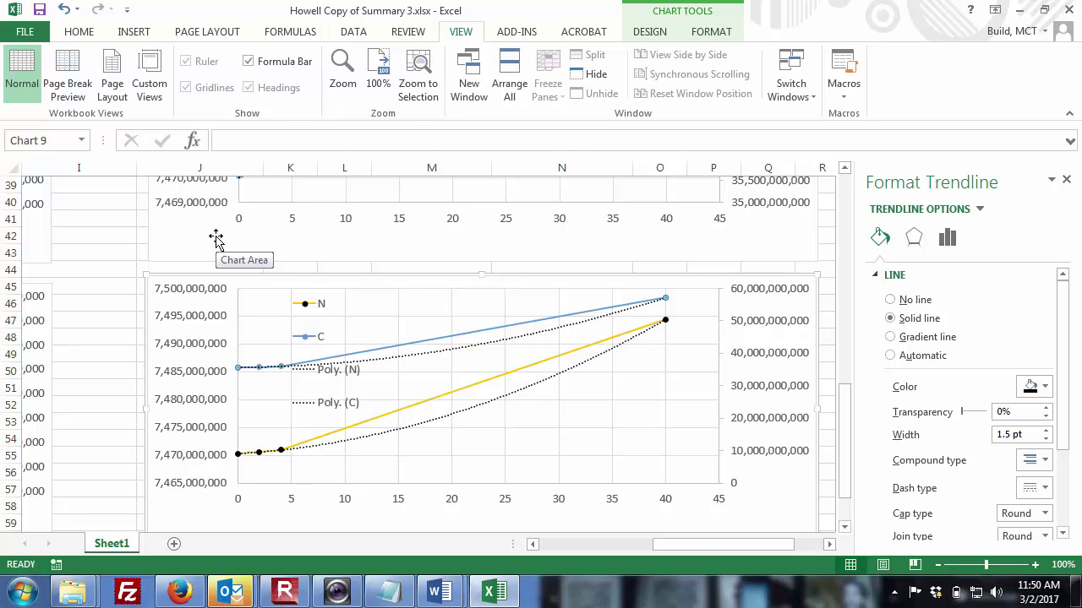
drag(692, 546, 562, 545)
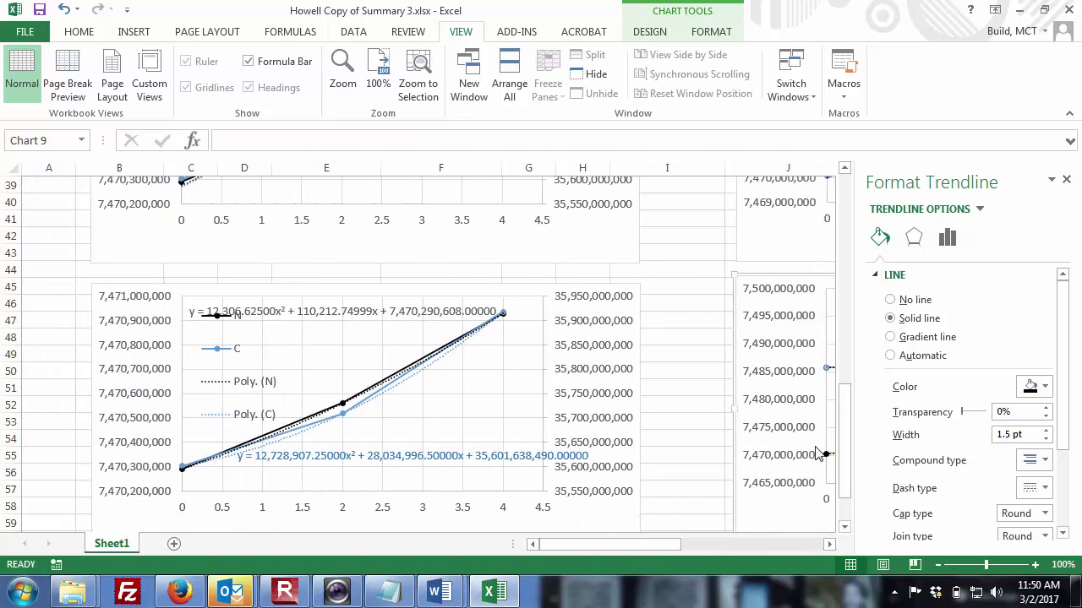
drag(846, 454, 858, 269)
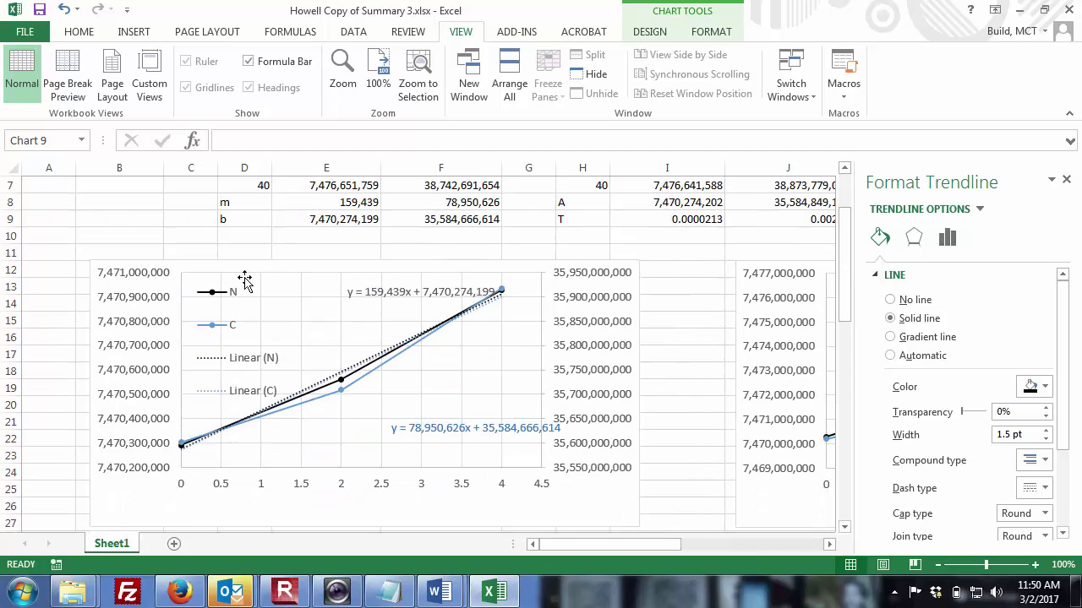
click(169, 260)
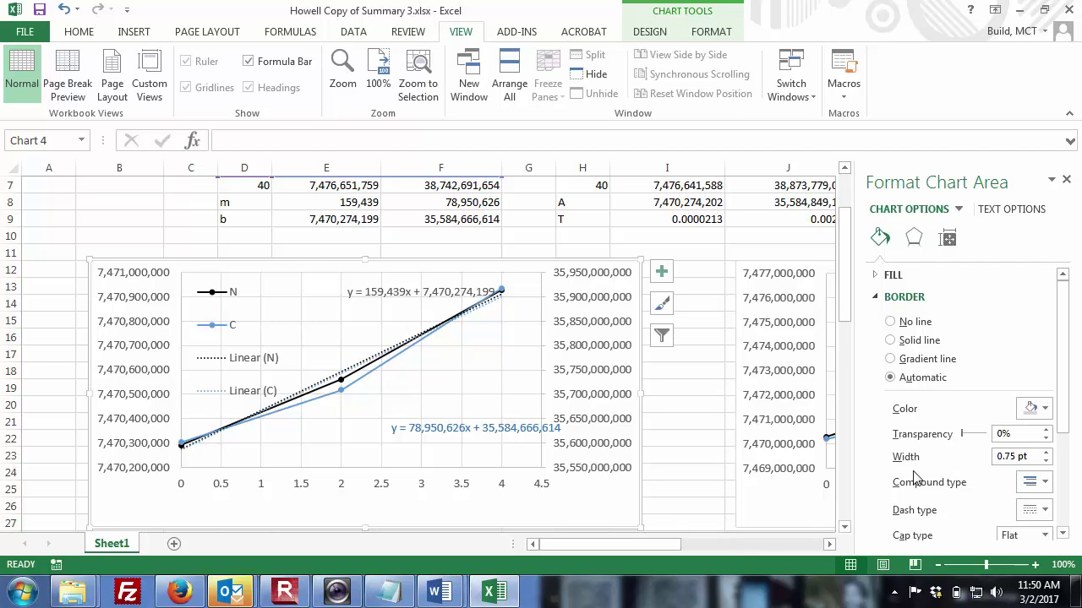
- Copy the entire contents of Sheet1, including its tables and charts, into a new worksheet
drag(848, 249, 845, 174)
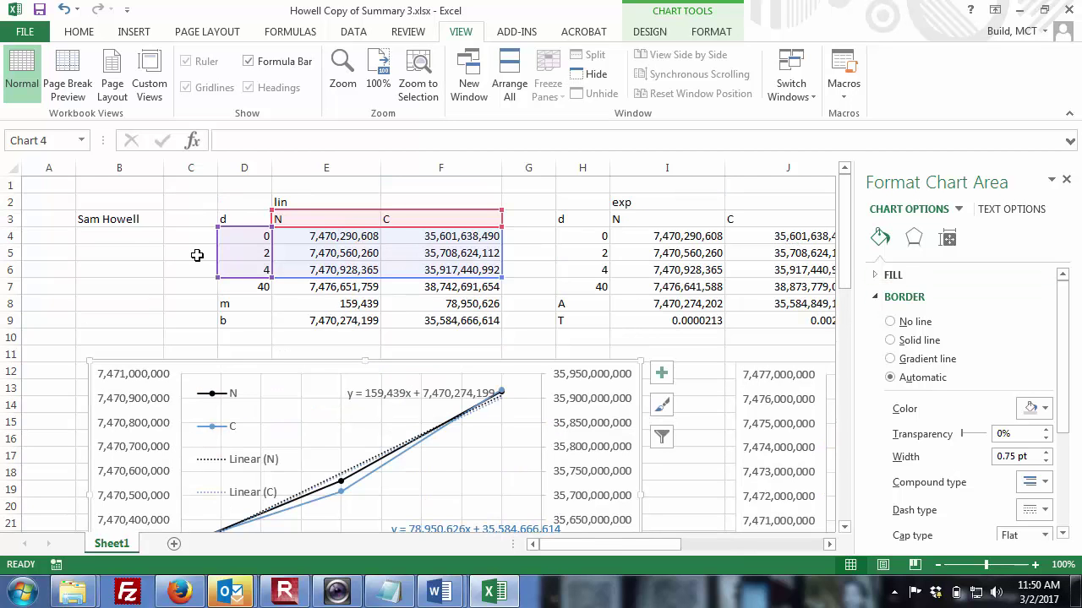
click(78, 187)
click(58, 186)
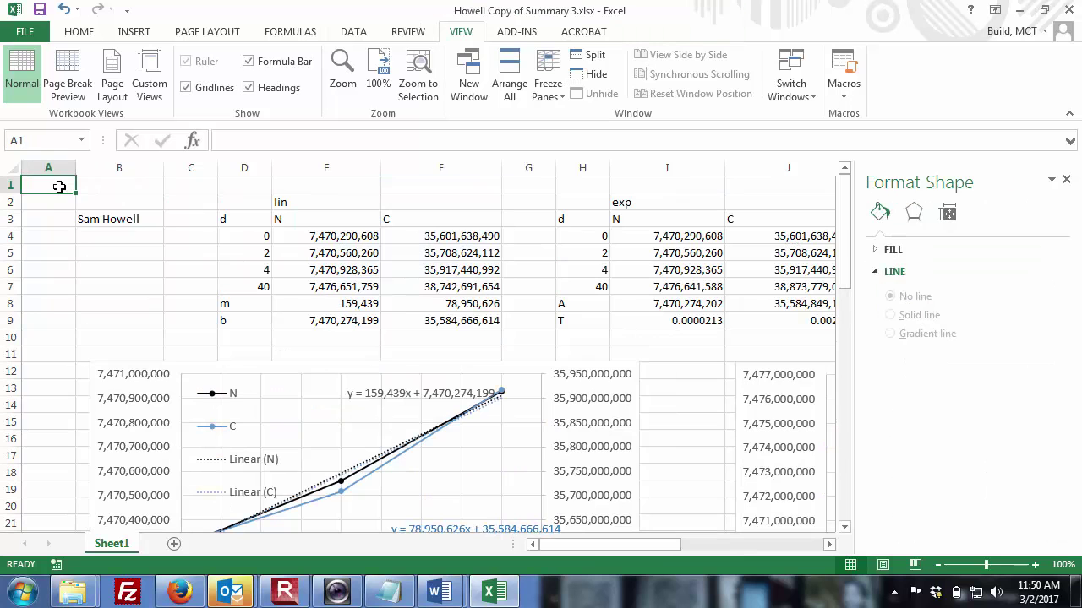
click(10, 171)
key(ctrl+c)
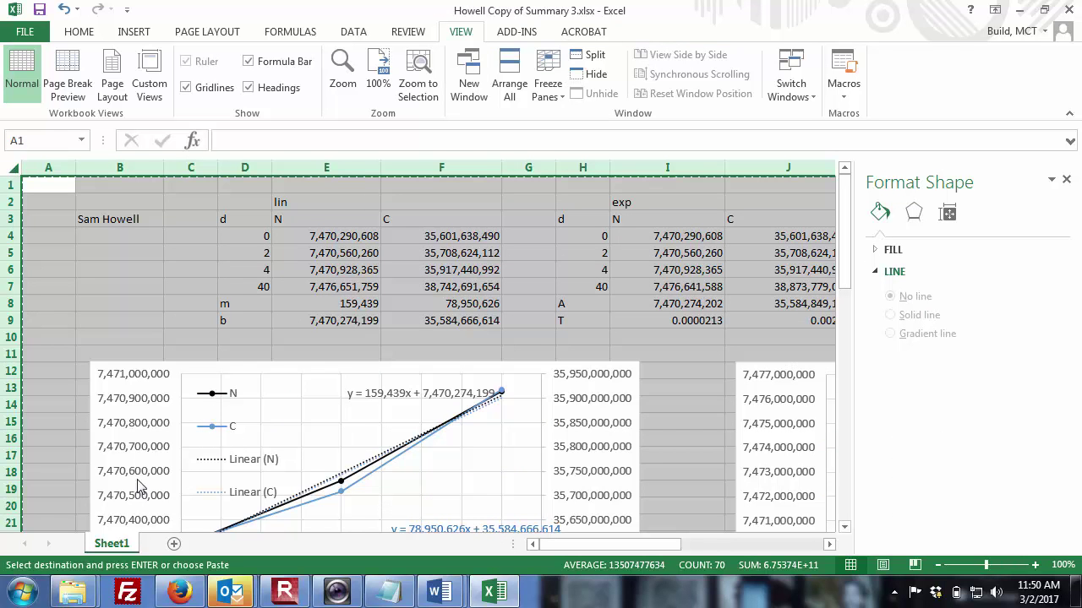
click(174, 545)
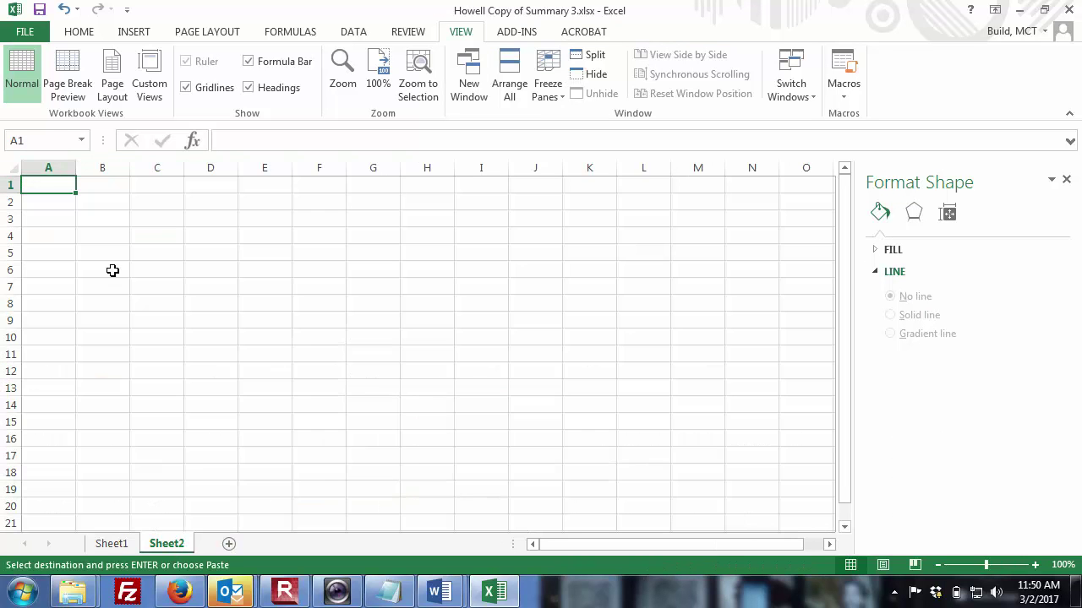
key(ctrl+v)
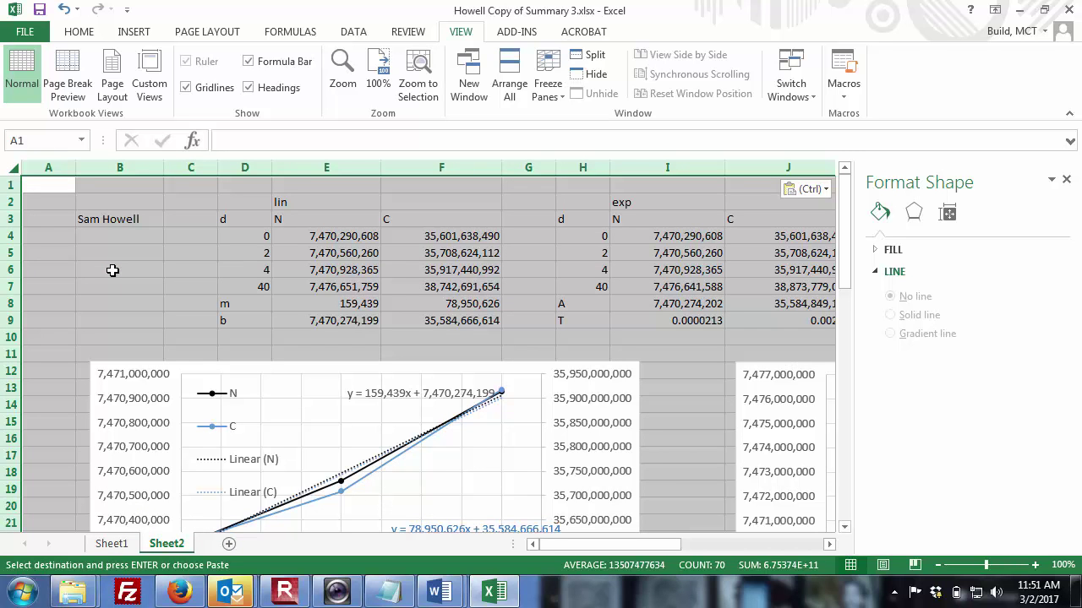
- Rename the new worksheet as R^2
double_click(165, 544)
text(R)
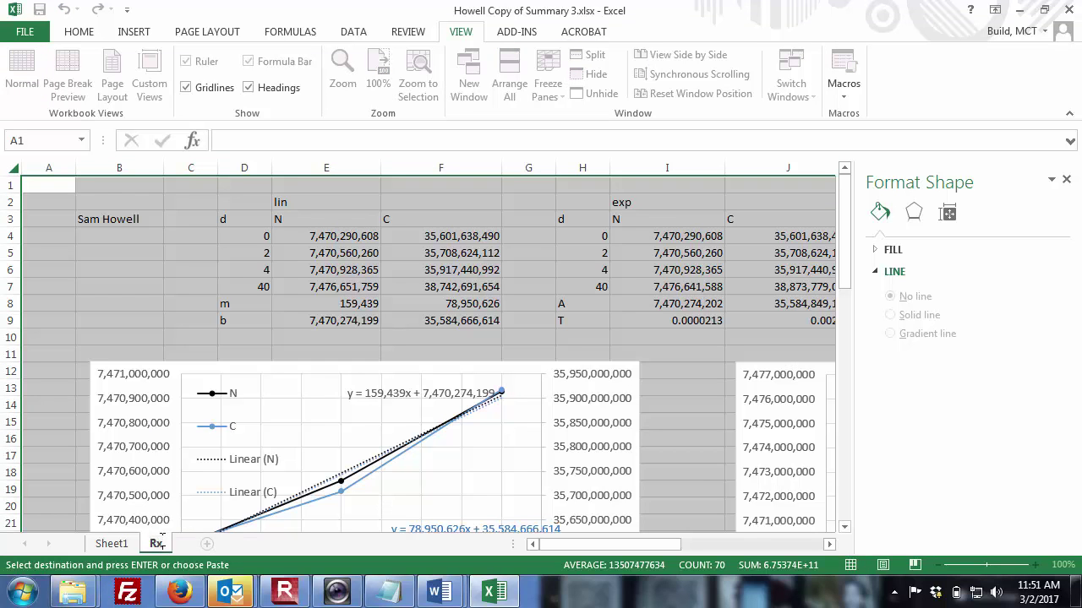
text(2)
key(Return)
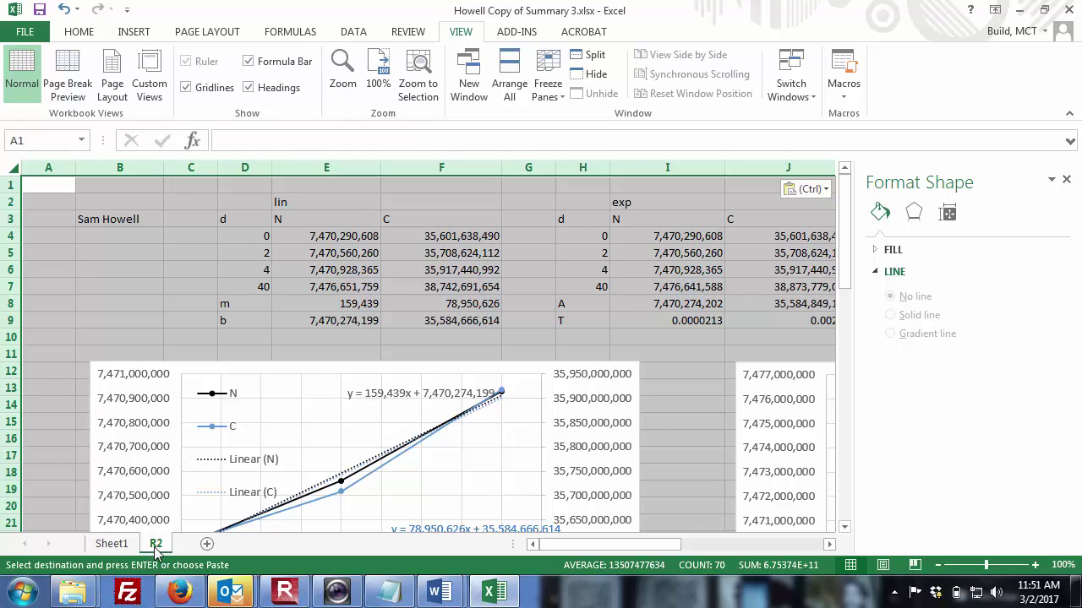
click(155, 546)
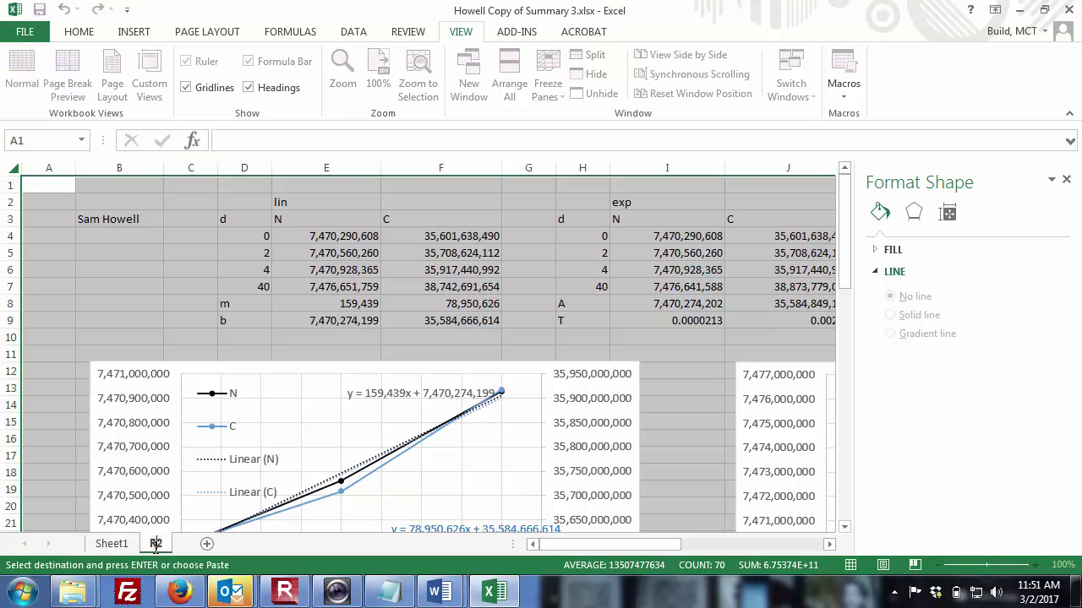
drag(156, 546, 158, 544)
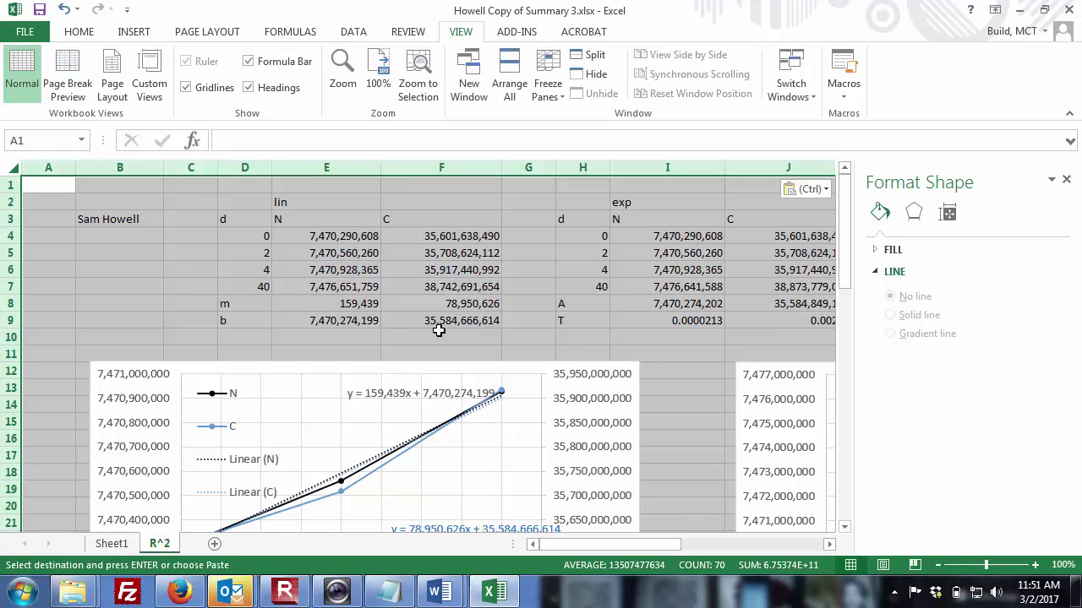
- Replace the copied linear chart on the R^2 sheet with a scatter chart with straight lines and markers of the lin data in E3:F6
click(386, 372)
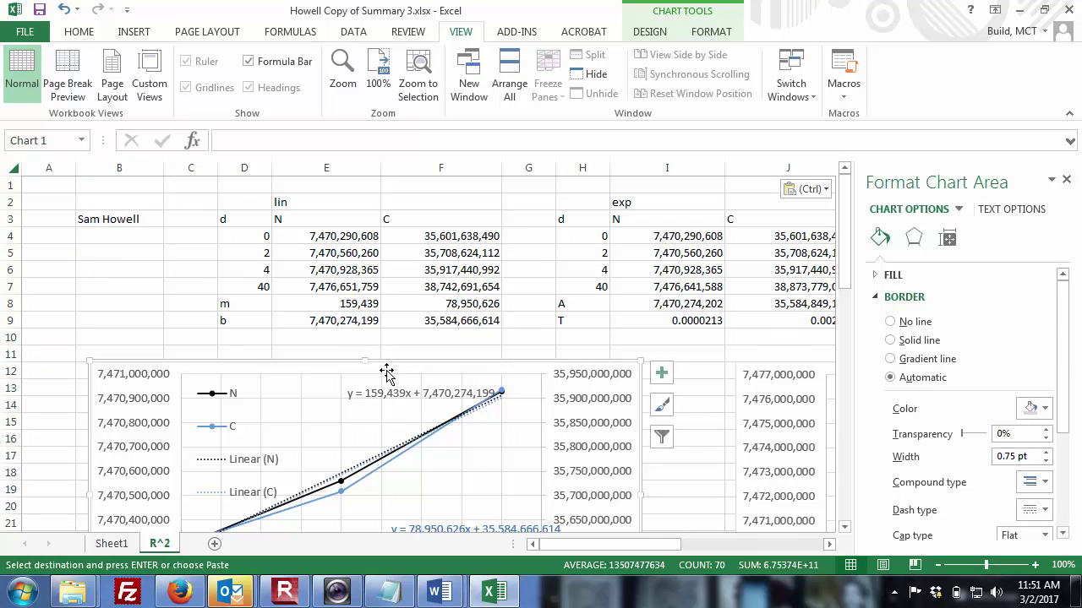
key(Delete)
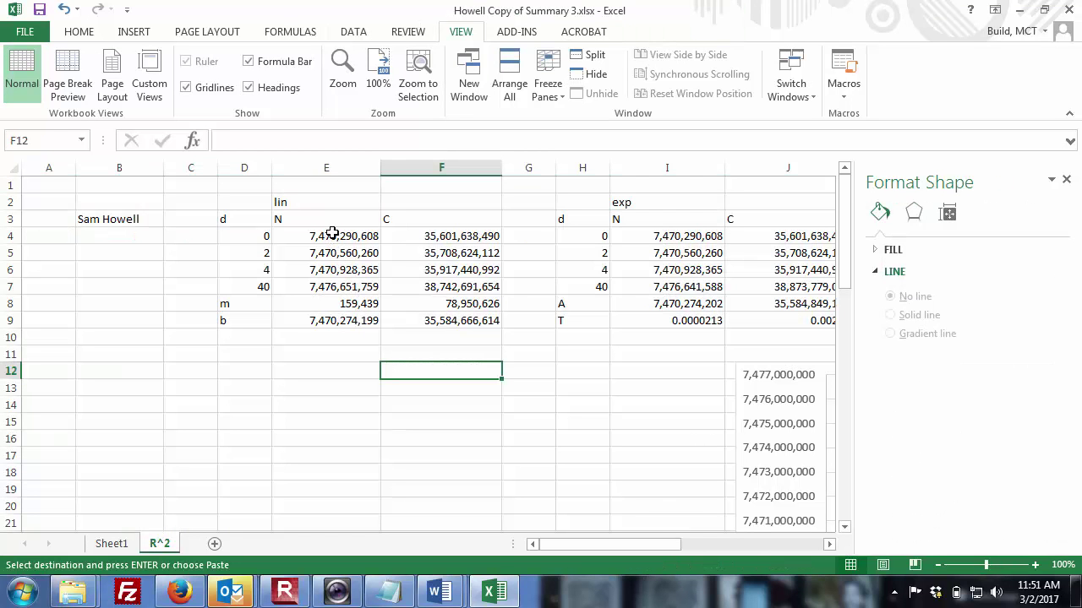
drag(331, 224, 418, 270)
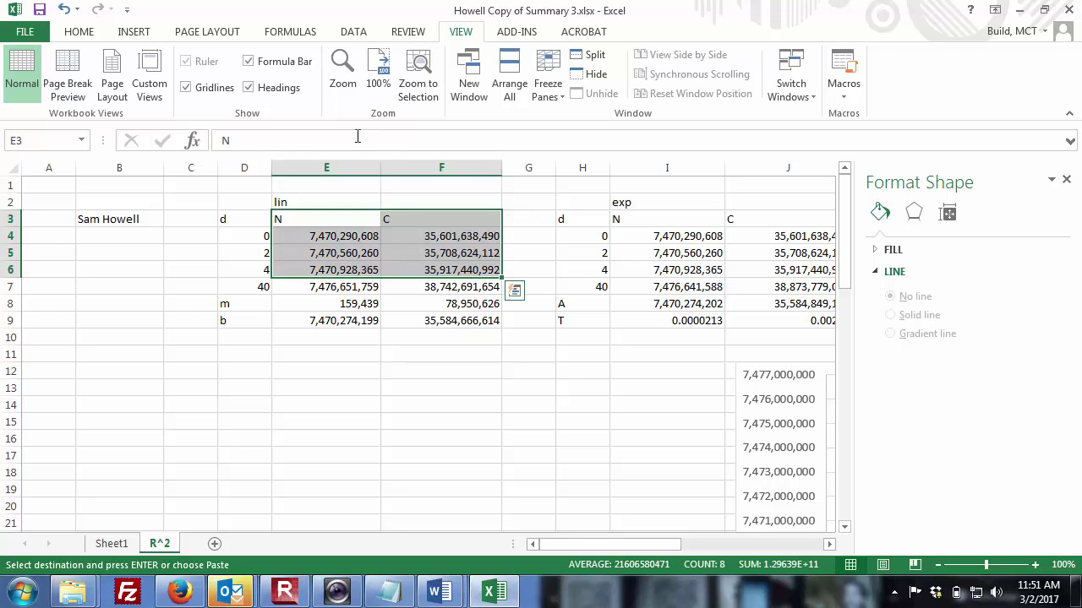
click(134, 31)
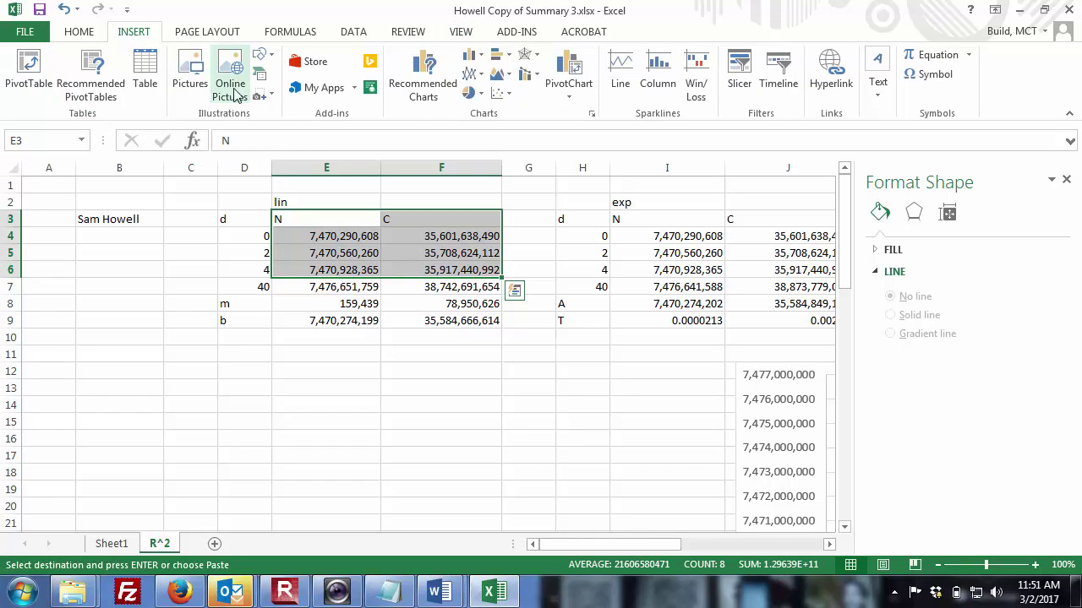
click(509, 95)
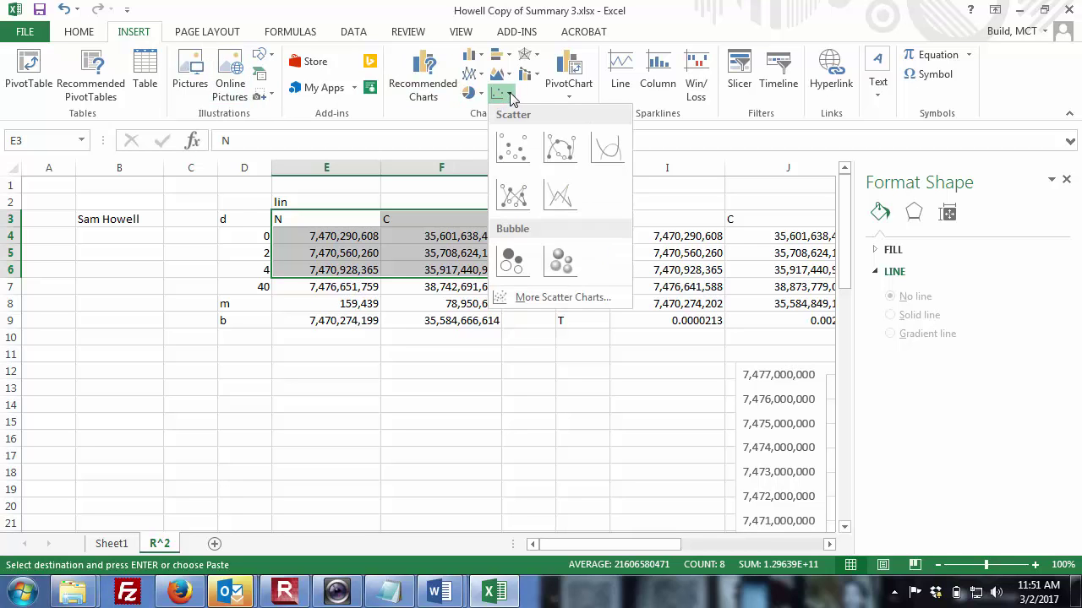
click(511, 194)
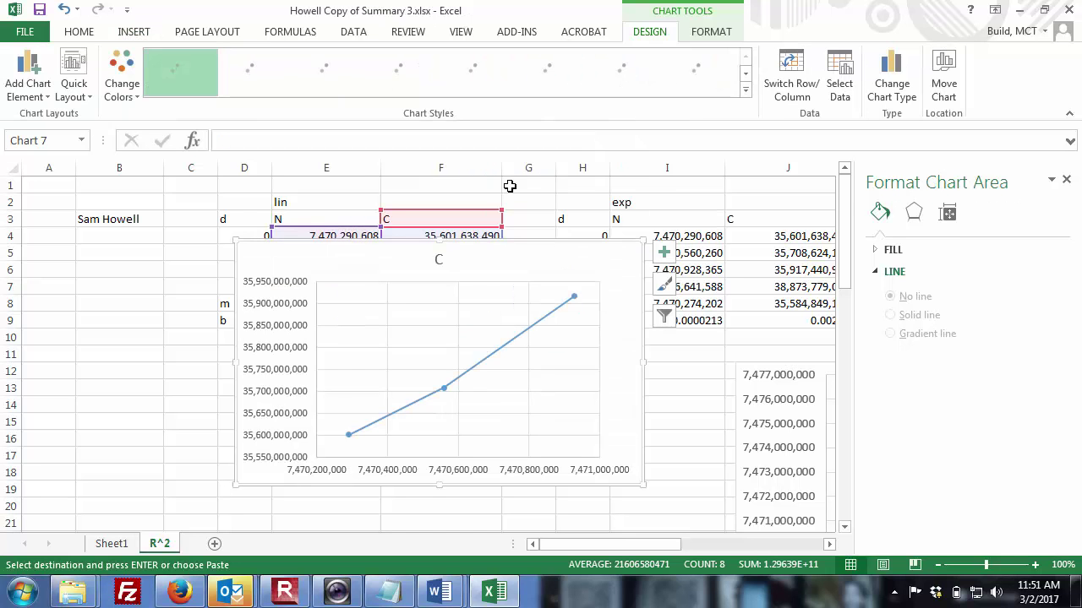
mouse_move(484, 235)
mouse_down()
mouse_move(423, 220)
mouse_move(518, 268)
mouse_up()
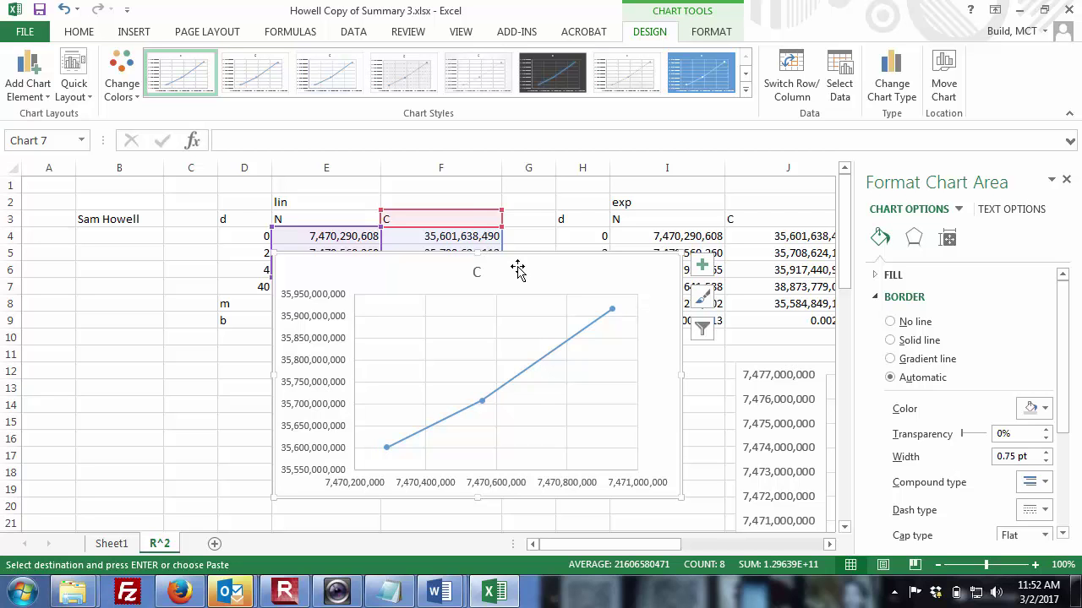
- Add a linear trendline to series C with its equation and R-squared value displayed, and delete the chart title
right_click(532, 372)
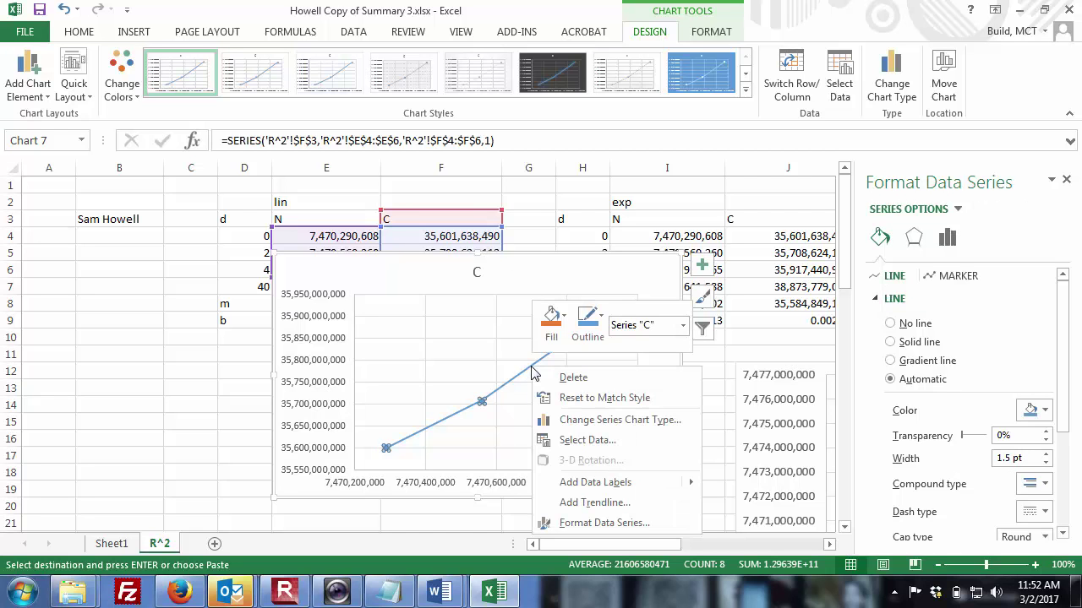
click(595, 502)
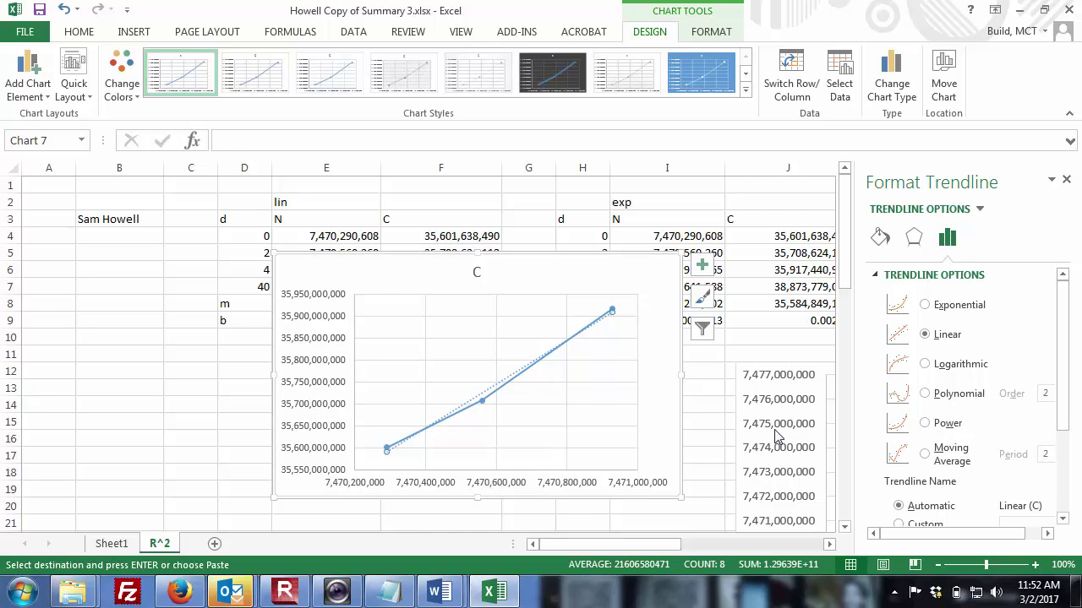
drag(1065, 357, 1076, 471)
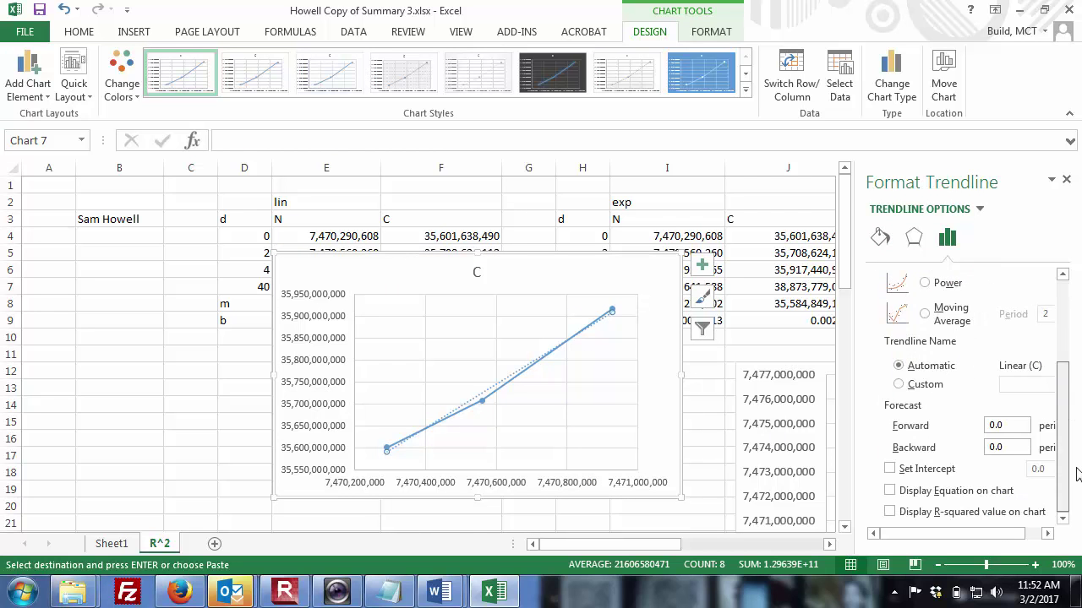
click(890, 492)
click(889, 512)
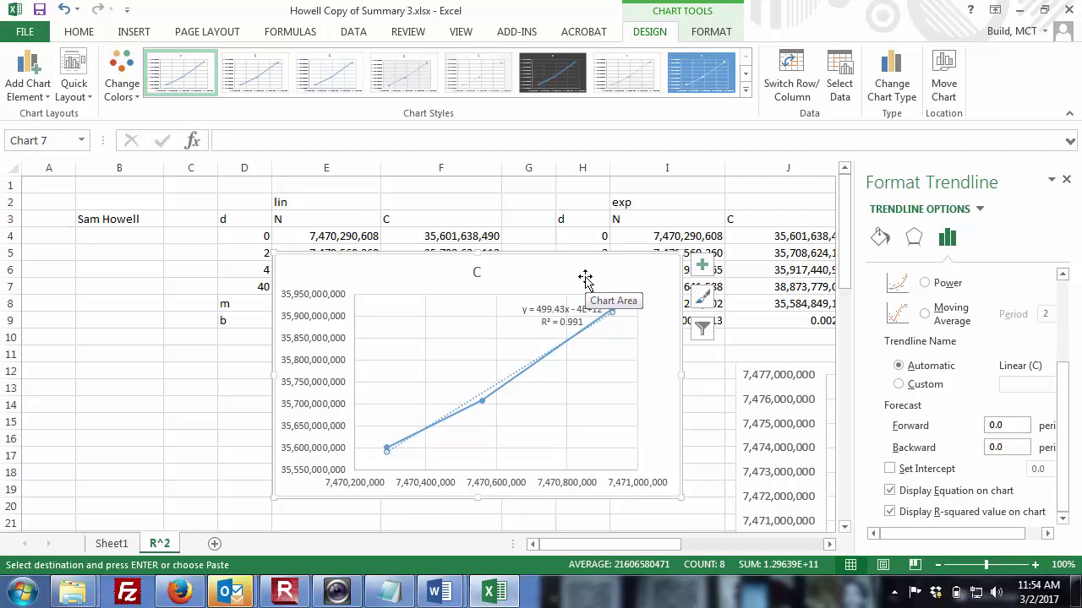
click(479, 274)
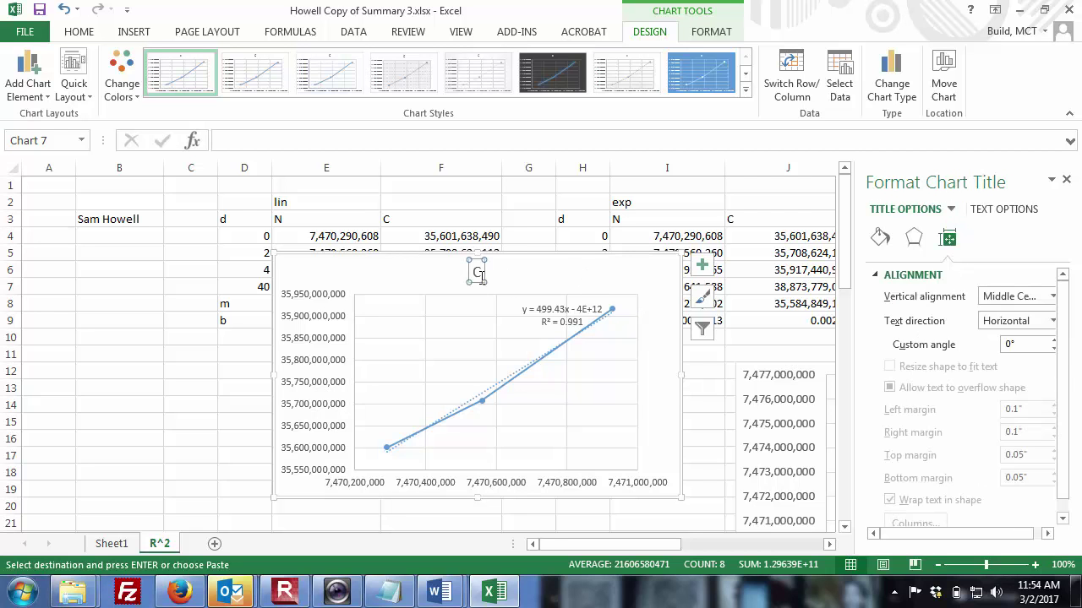
key(Delete)
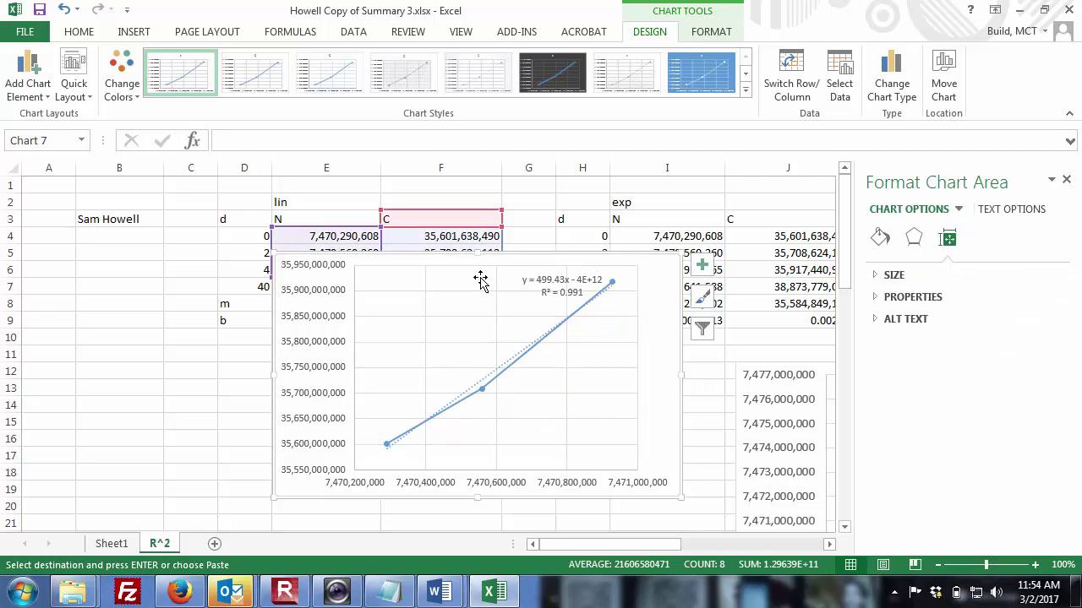
- Copy the scatter chart and paste it as a picture into the Word document, below the exponential equation
click(376, 267)
click(377, 260)
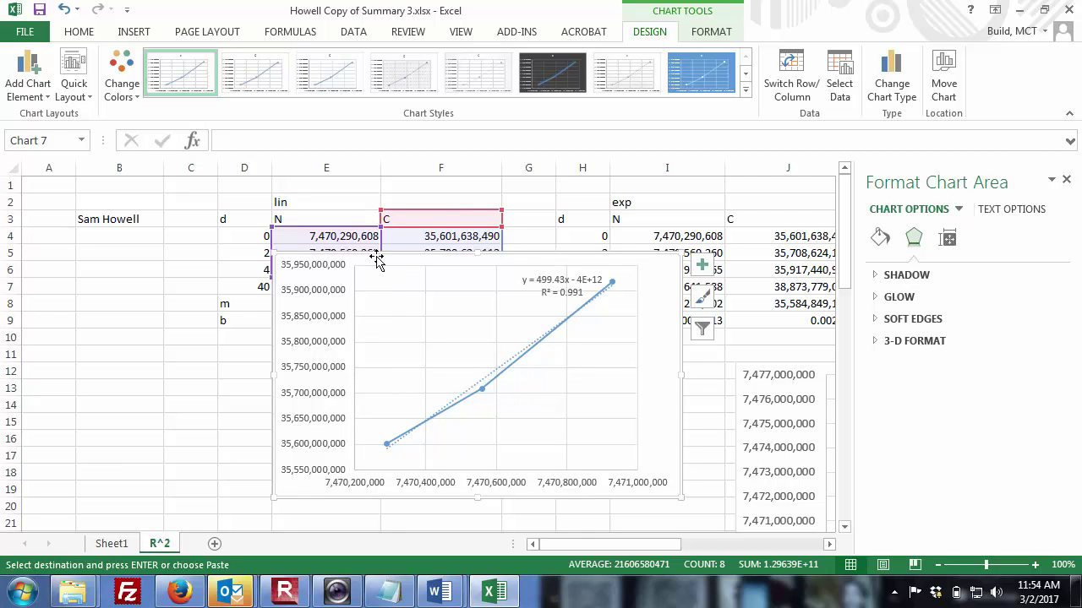
click(443, 593)
click(495, 530)
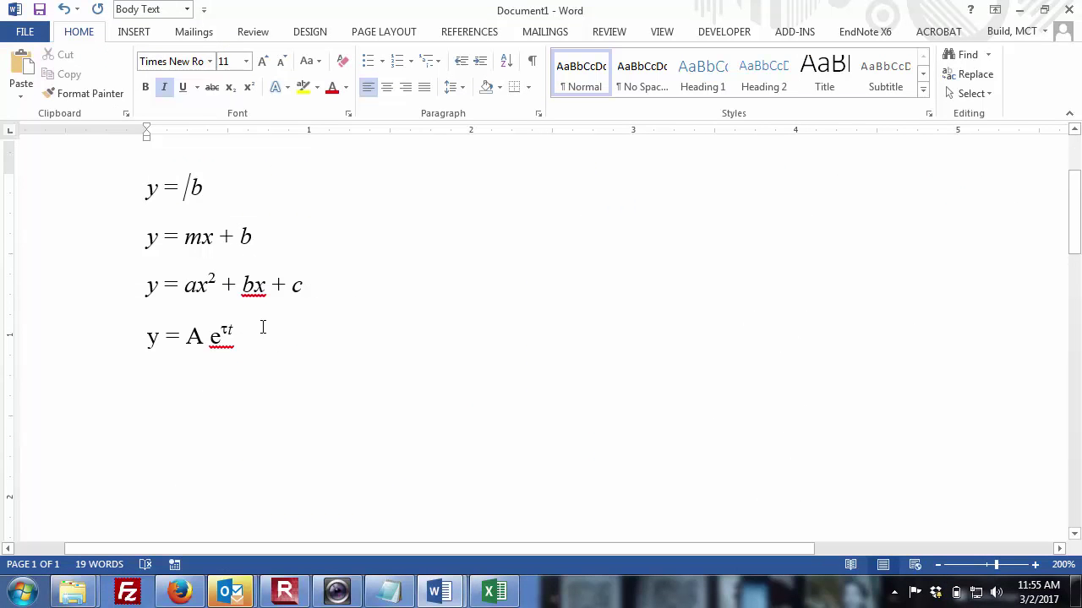
click(266, 337)
key(Return)
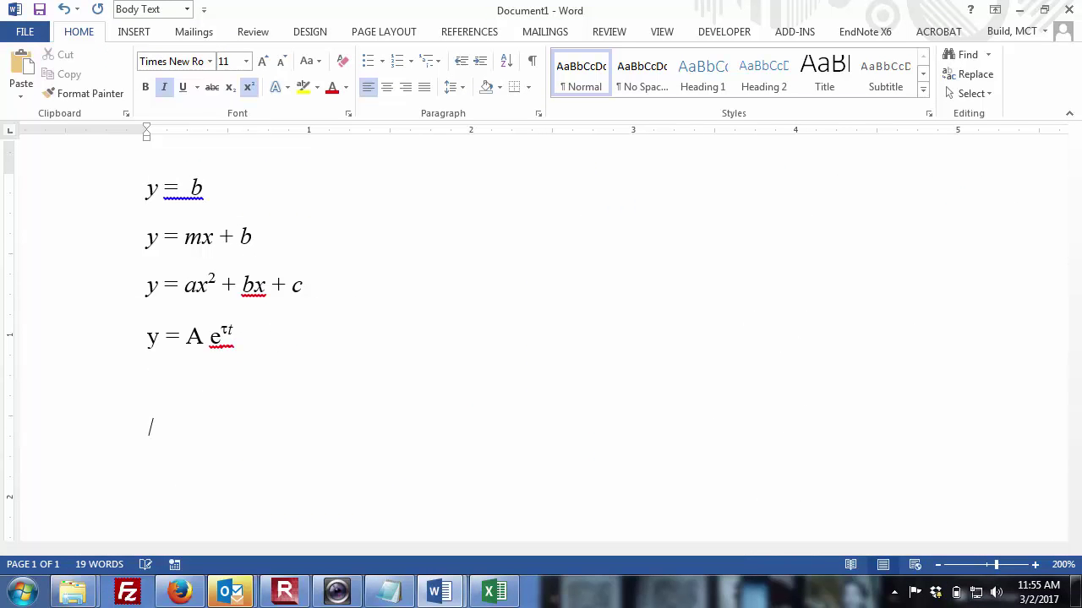
key(ctrl+i)
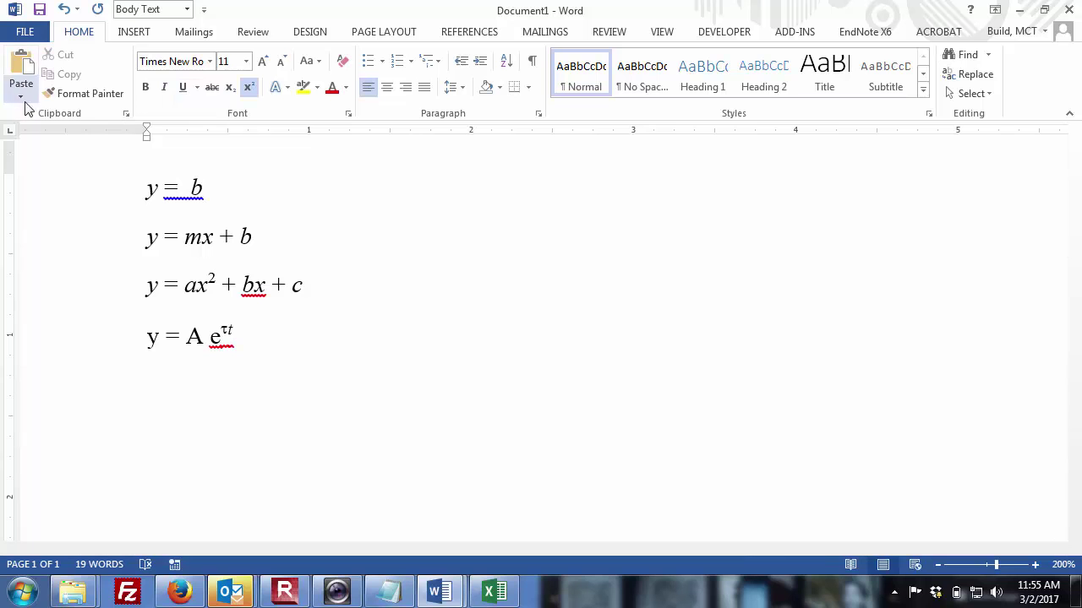
click(21, 97)
click(118, 140)
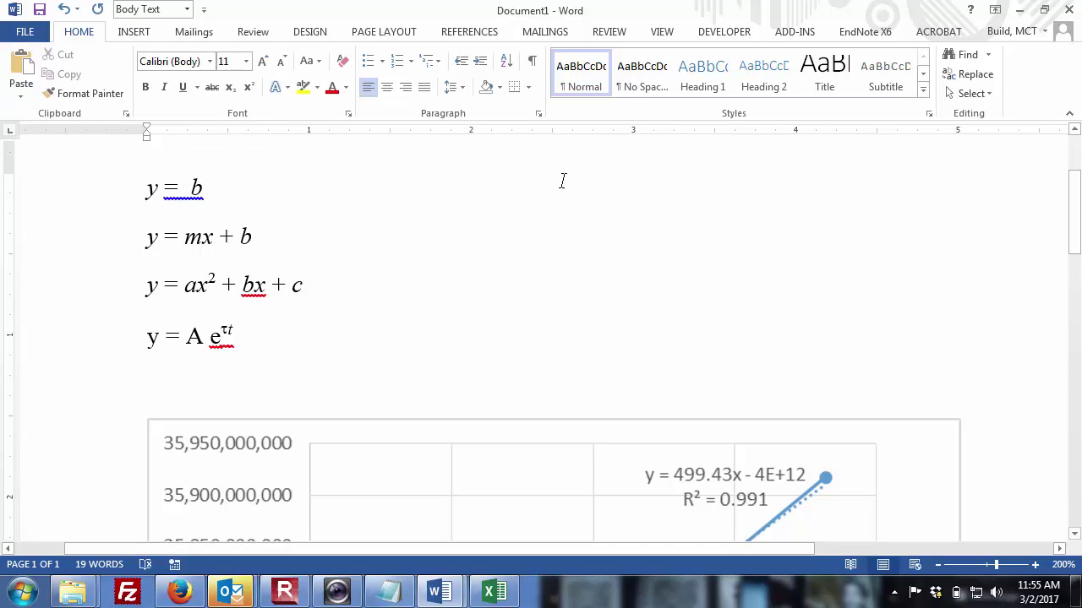
- Shrink the pasted chart picture proportionally to about 3.3 inches wide
drag(1073, 189, 1079, 280)
click(823, 363)
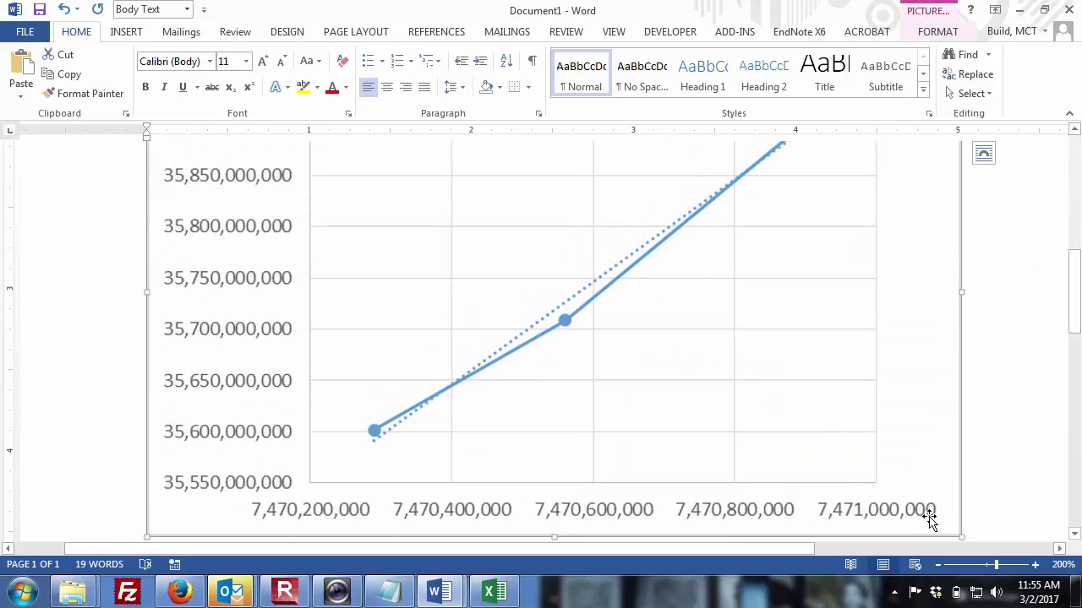
drag(960, 535, 623, 359)
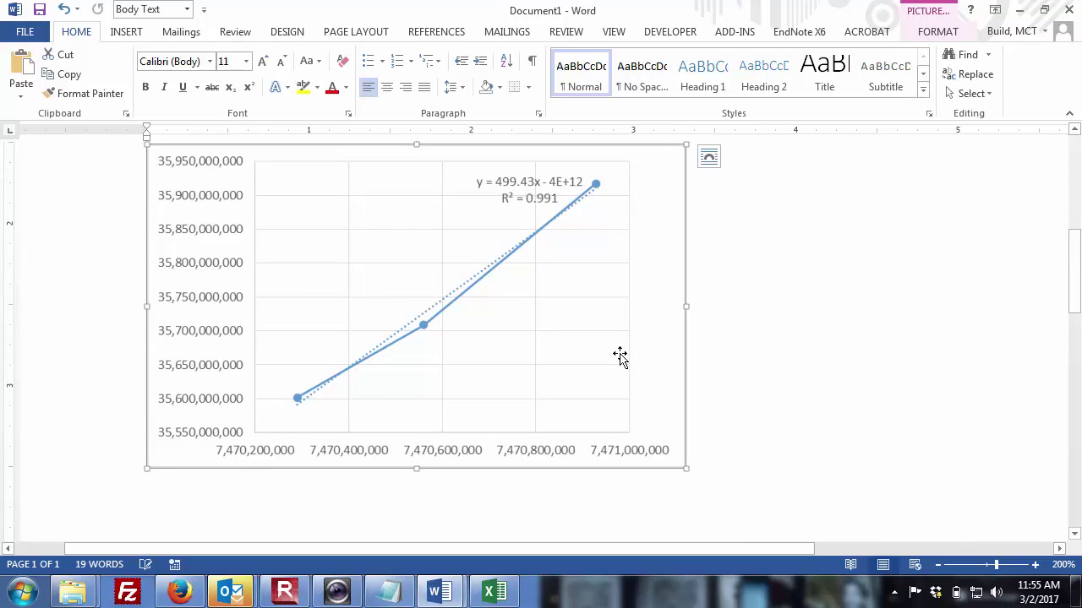
click(744, 351)
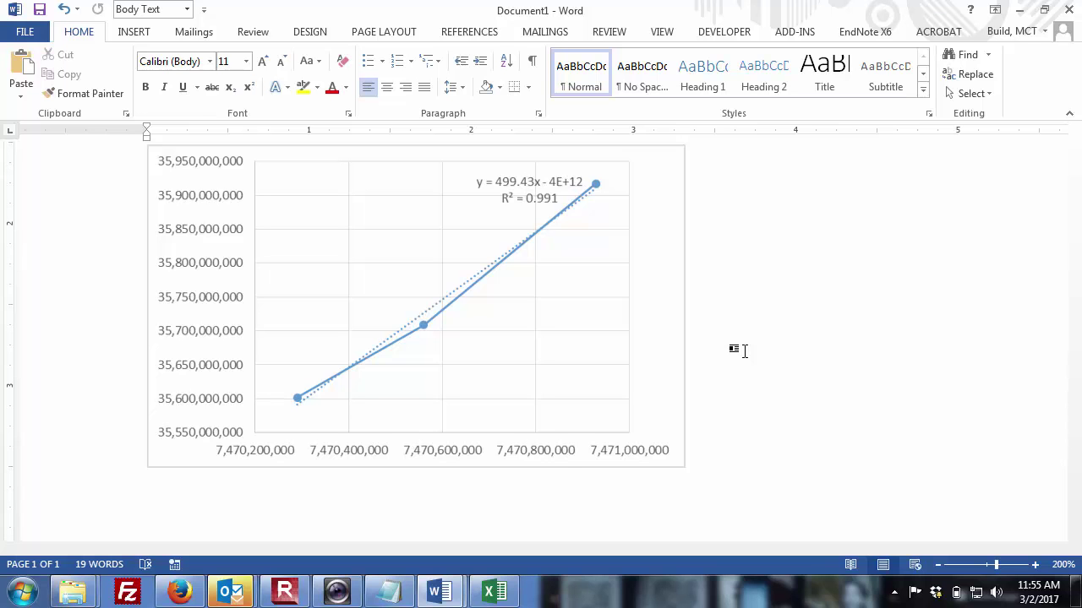
- Switch back to the Excel workbook, move the scatter chart down to uncover data rows 5 and 6, and select its linear trendline
key(alt+Tab)
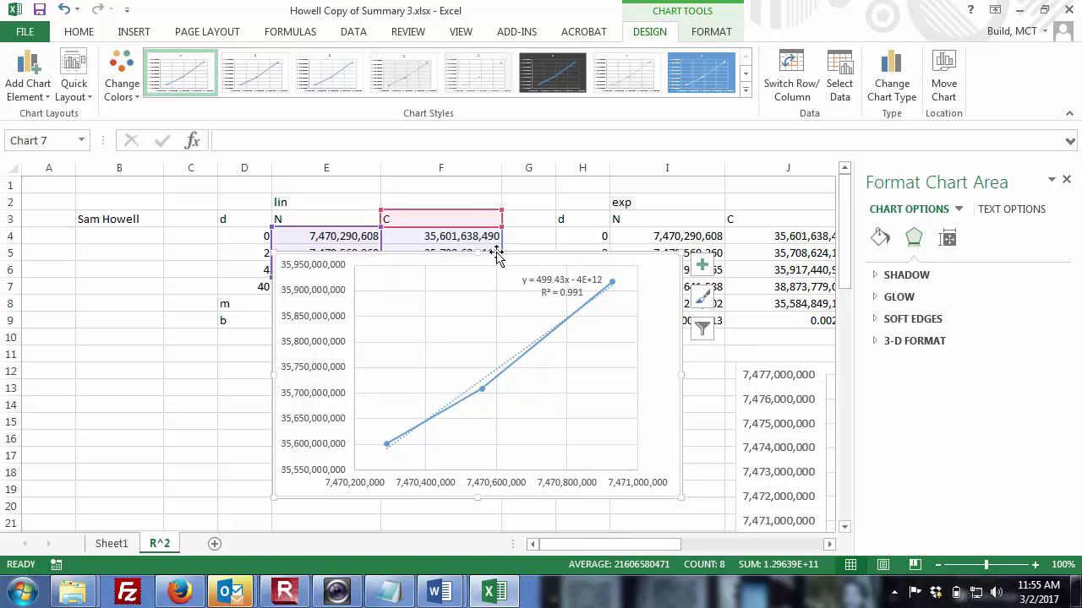
drag(495, 257, 492, 291)
click(534, 378)
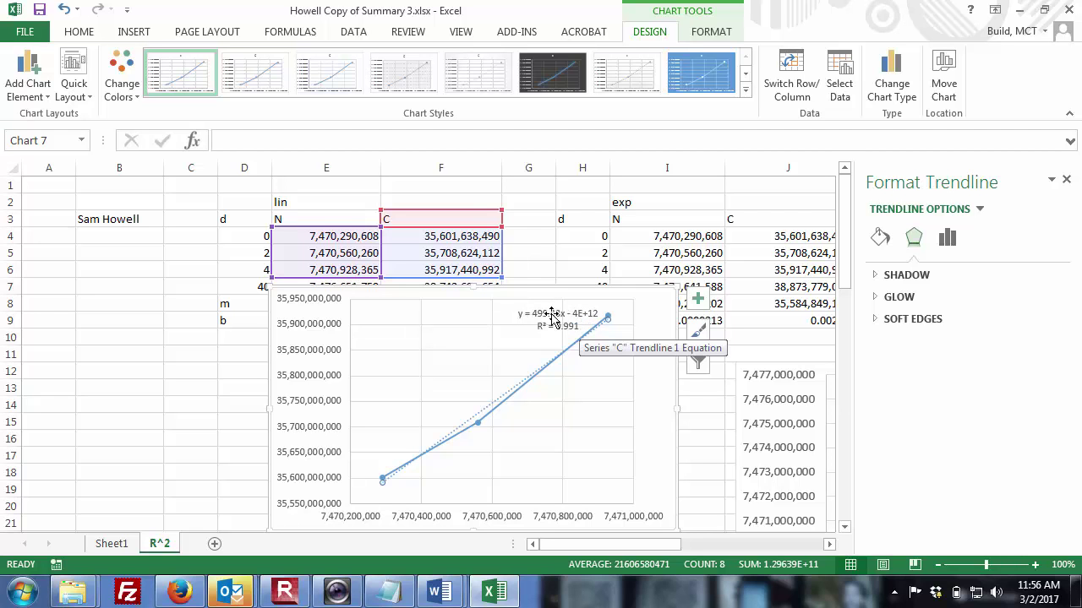
click(1035, 564)
click(1035, 564)
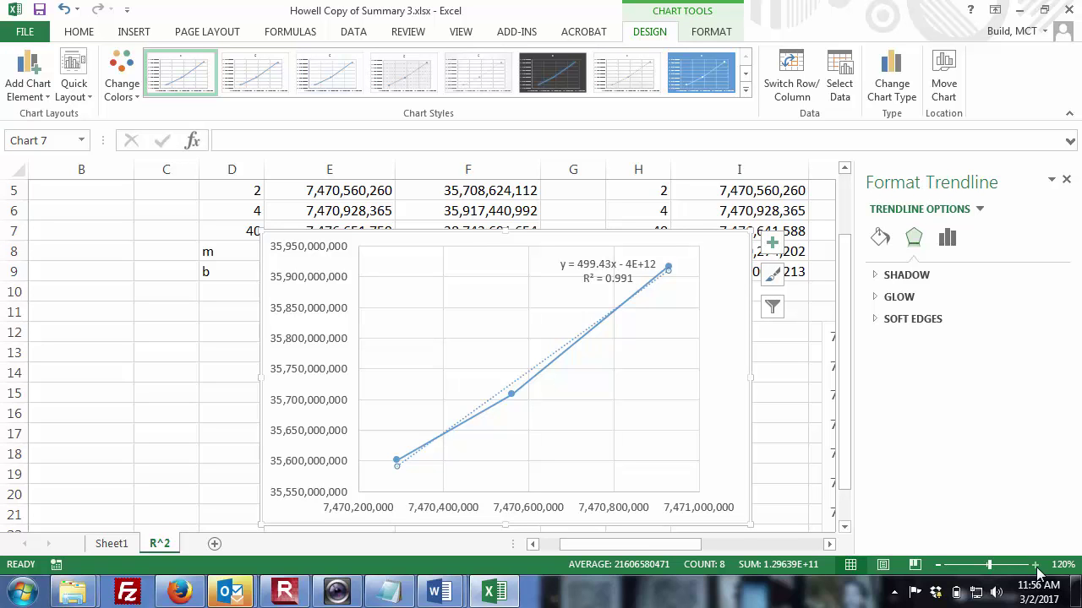
drag(845, 422, 845, 312)
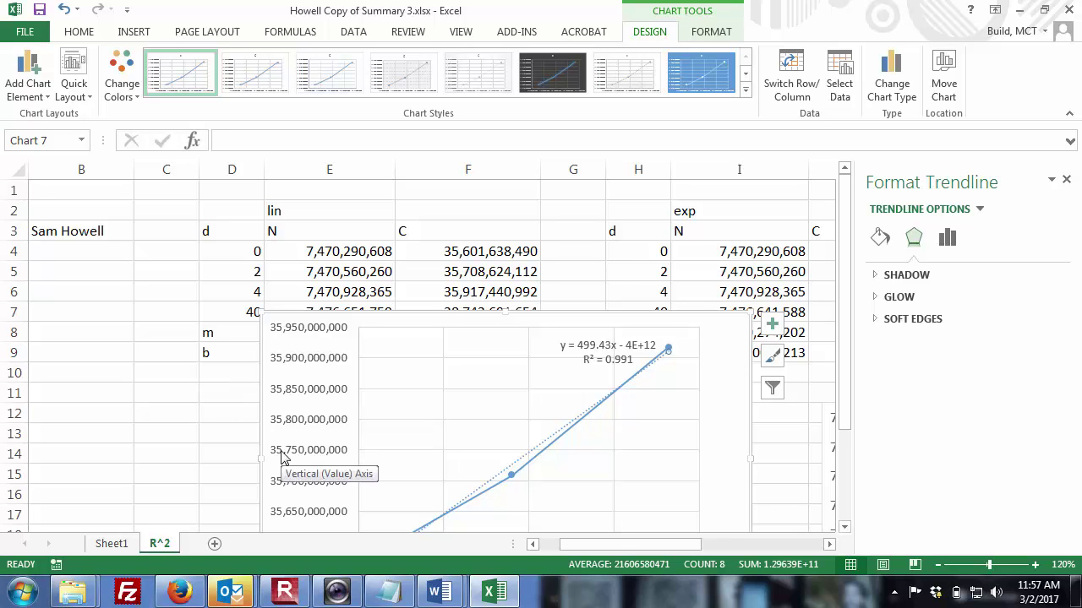
click(275, 595)
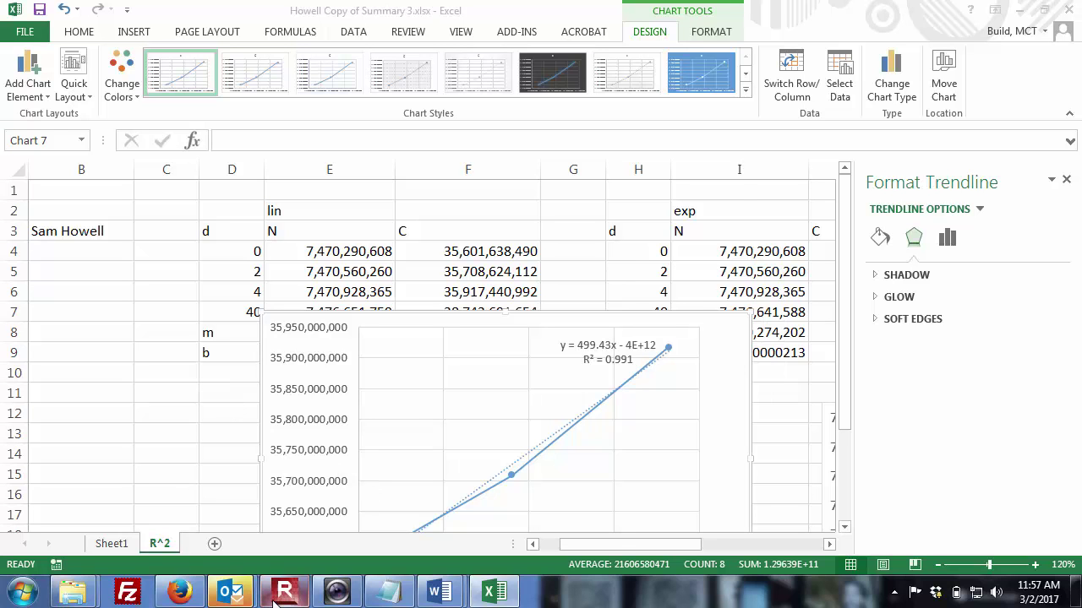